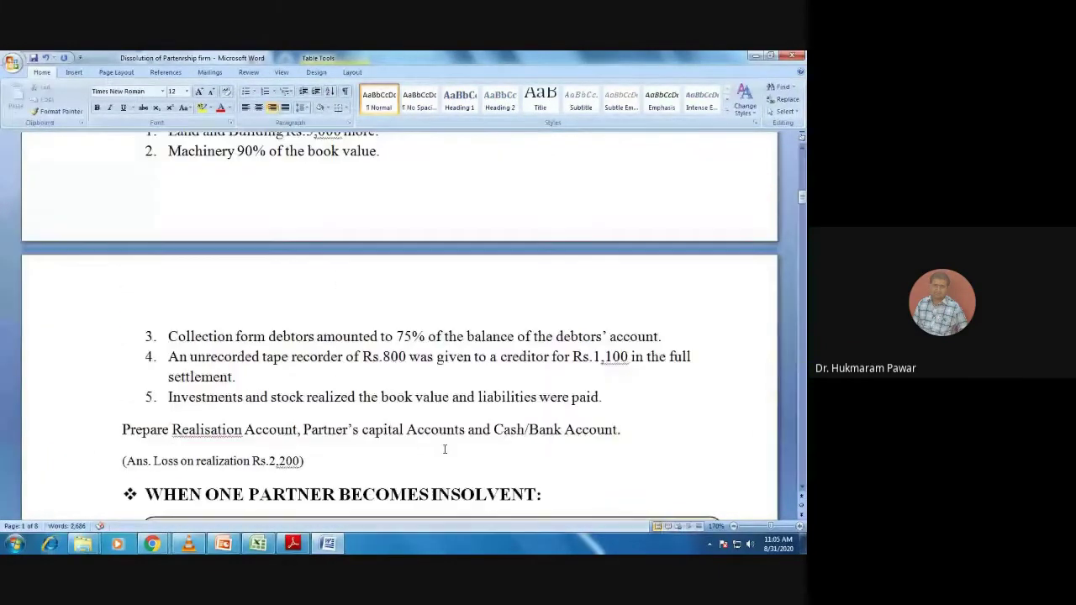
Highlight the A's Loan row in the balance sheet of problem 2
scroll(444, 449, "up", 8)
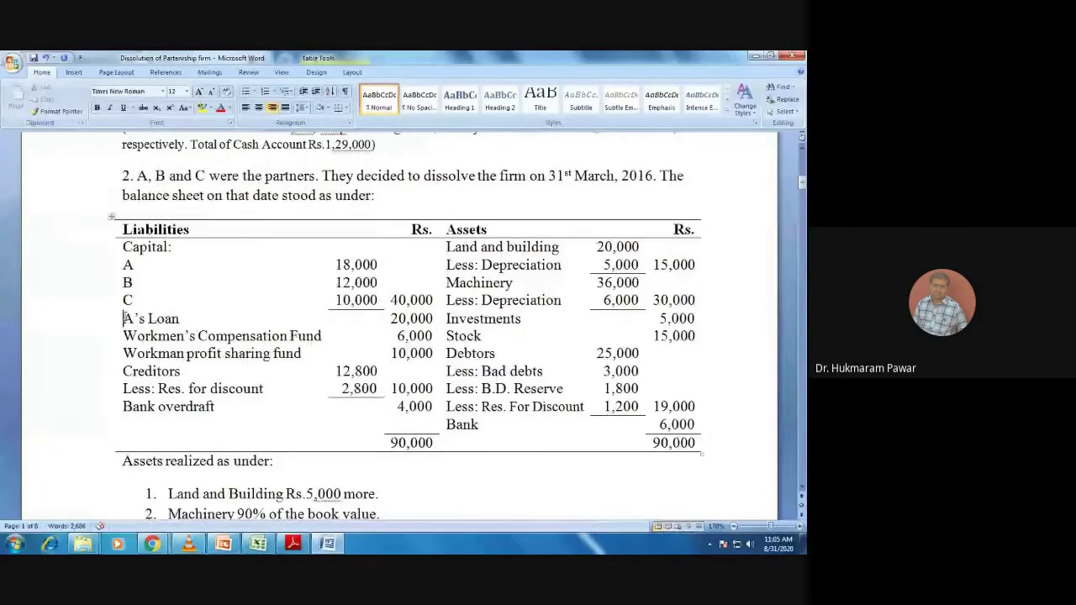
left_click_drag(123, 318, 425, 330)
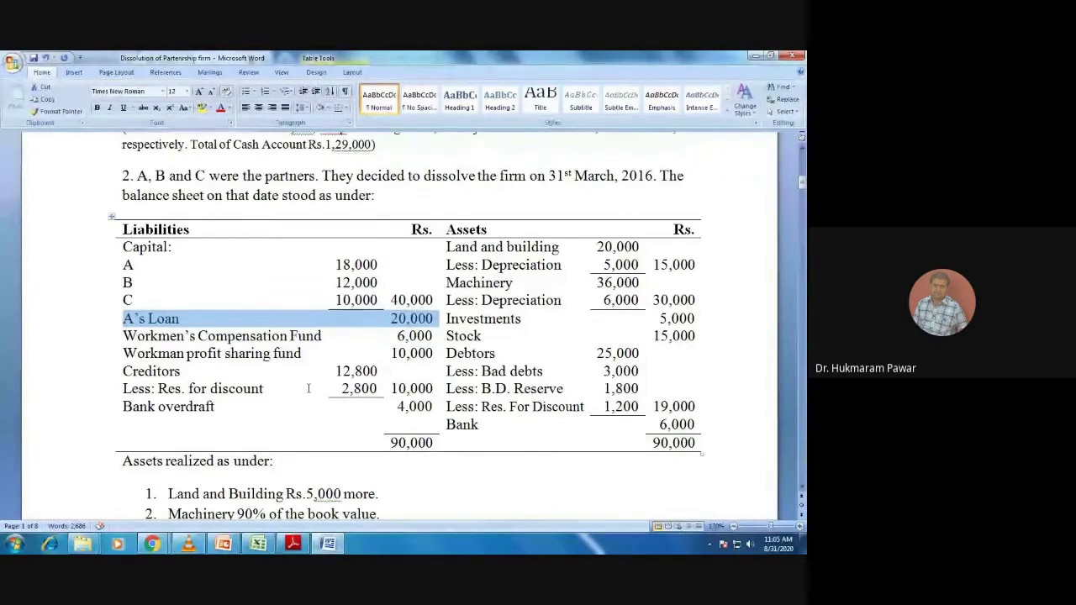
Switch to the Unit -1 workbook in Excel and bring all account tables on the Example2 sheet into view
mouse_move(260, 546)
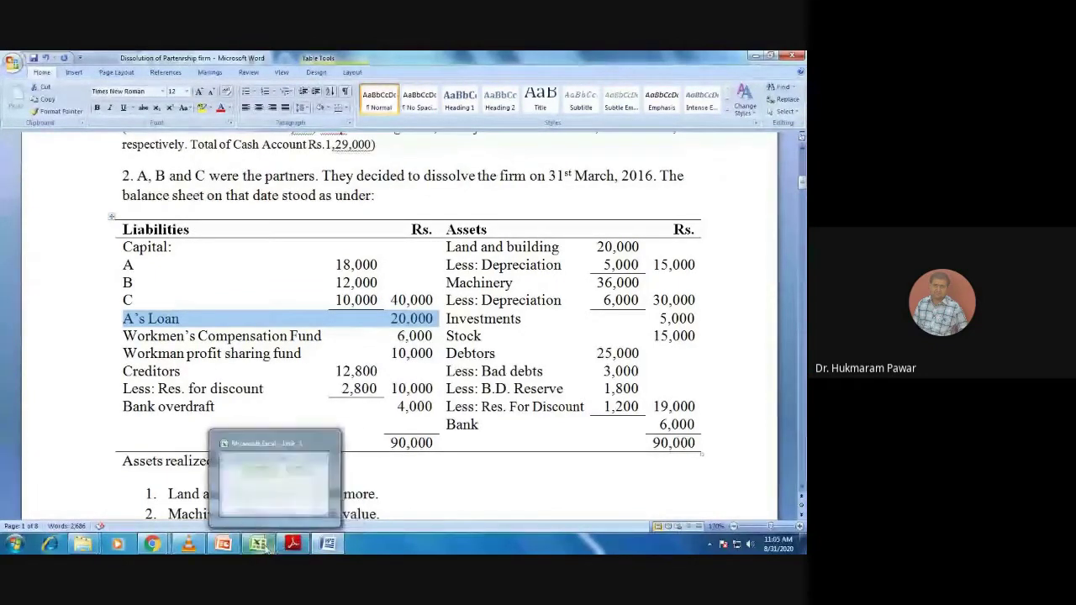
mouse_move(309, 548)
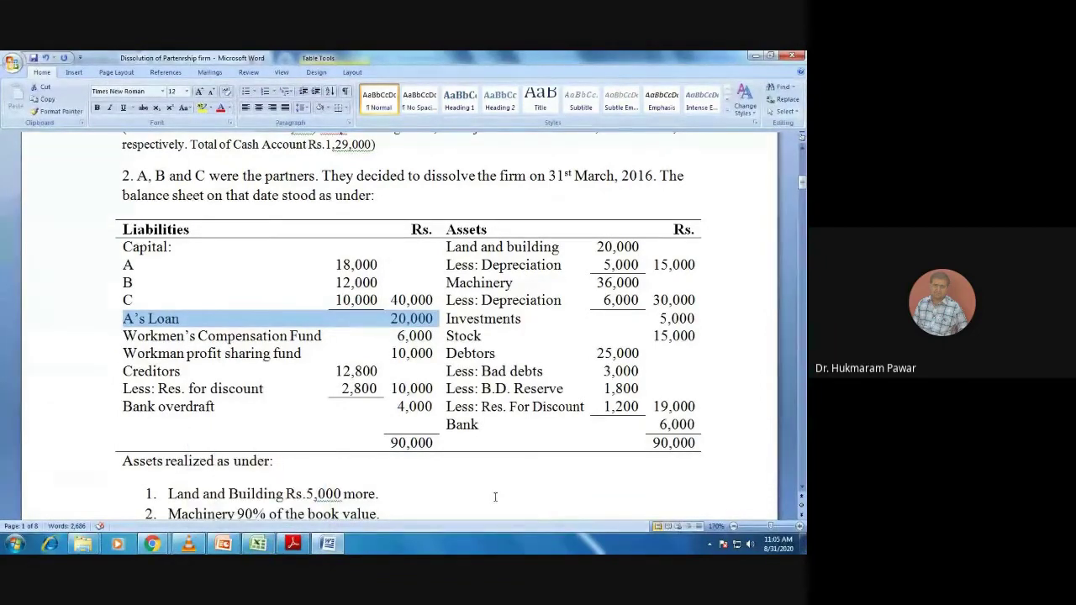
left_click(258, 543)
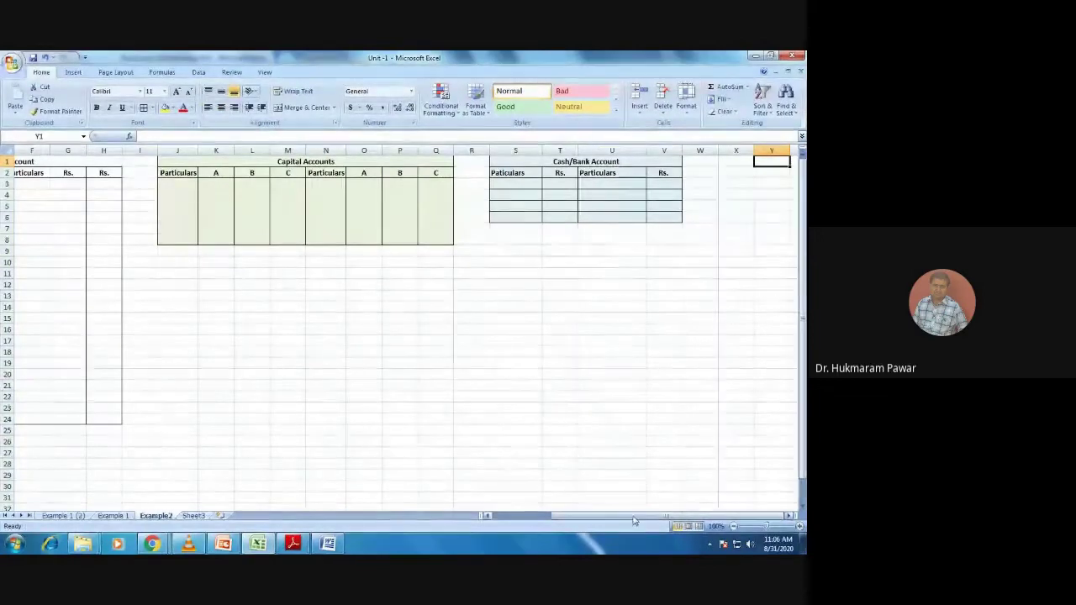
left_click_drag(627, 515, 567, 515)
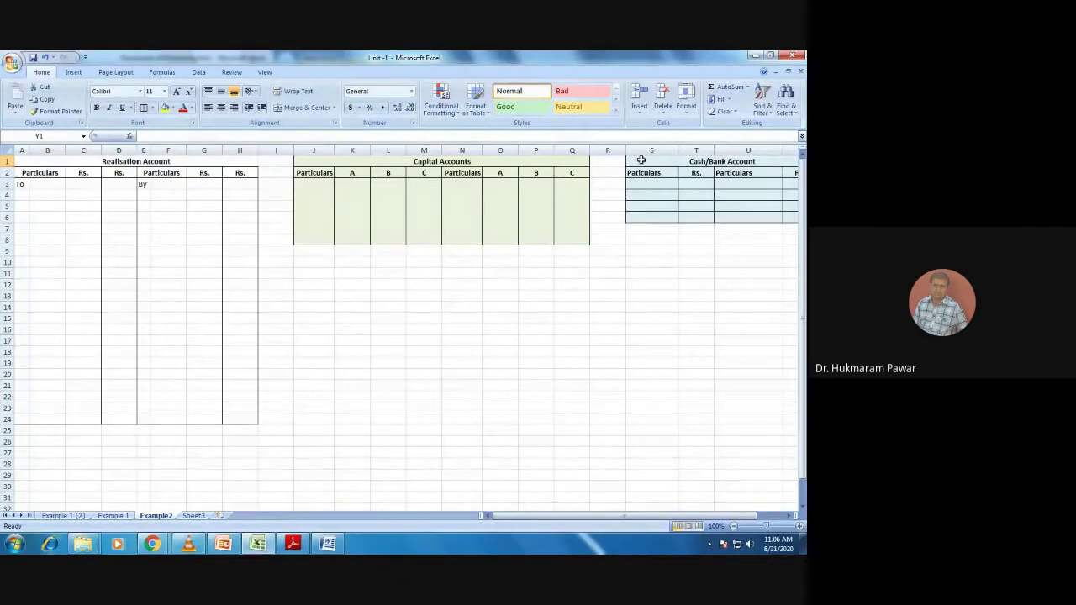
left_click_drag(639, 160, 702, 220)
key("ctrl+c")
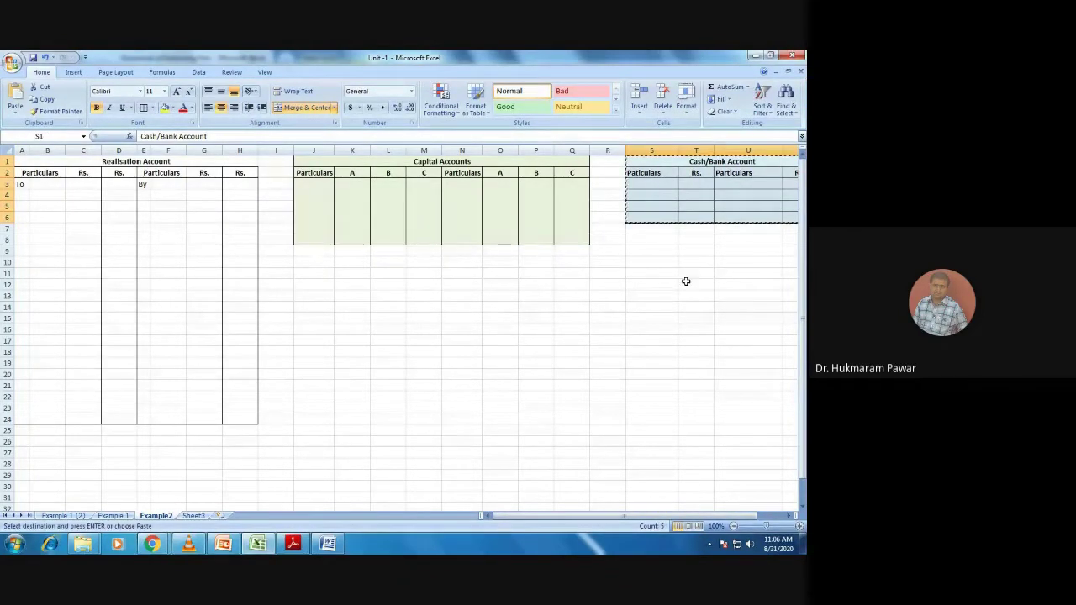
left_click(643, 286)
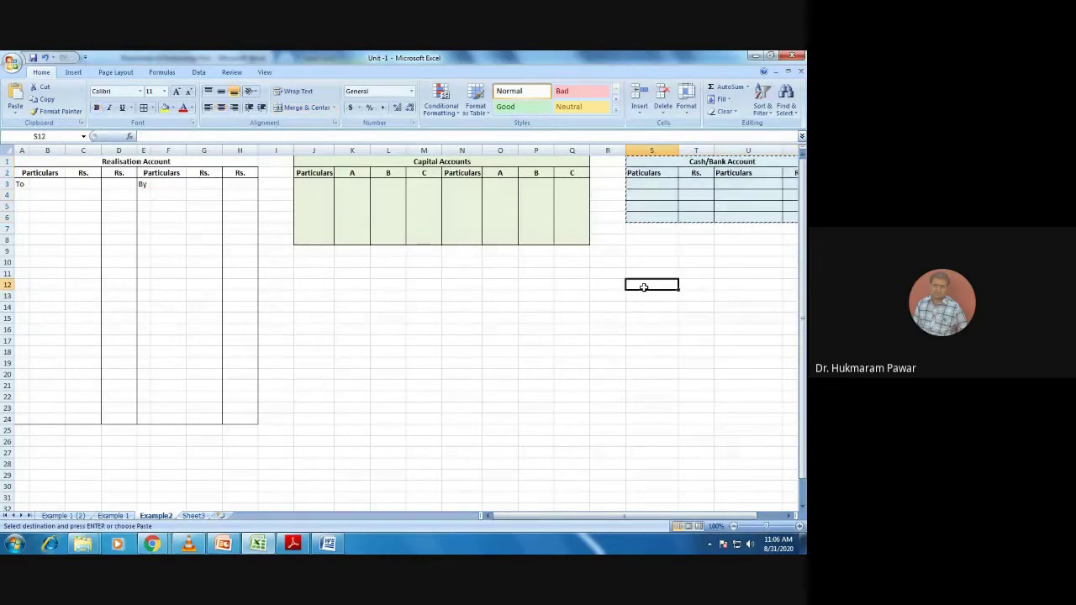
key("Escape")
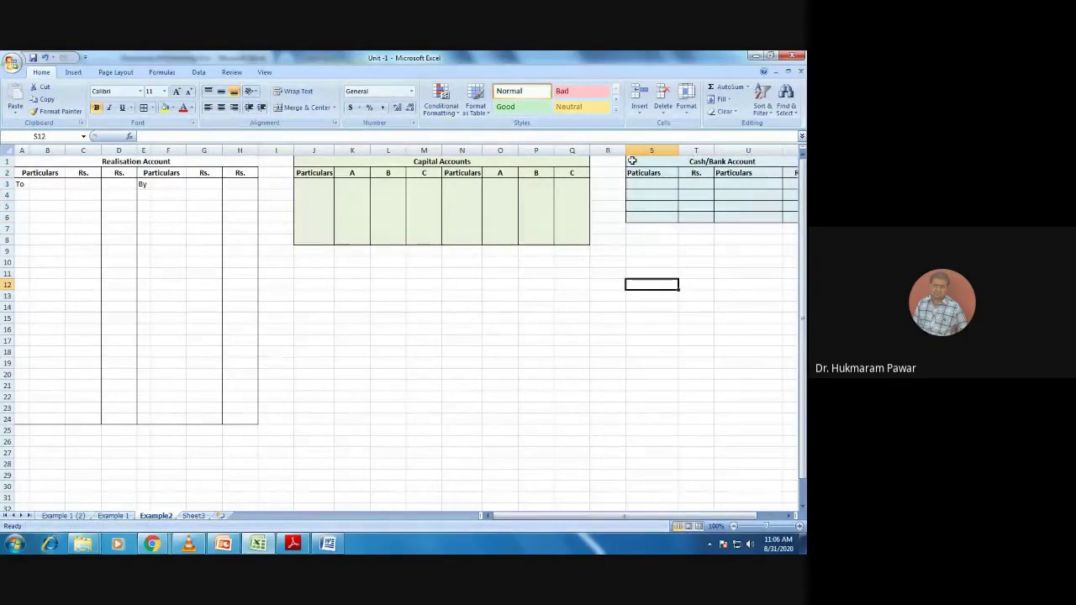
Copy the Cash/Bank Account table and paste the copy below it, starting at cell S11
left_click_drag(635, 162, 696, 219)
key("ctrl+c")
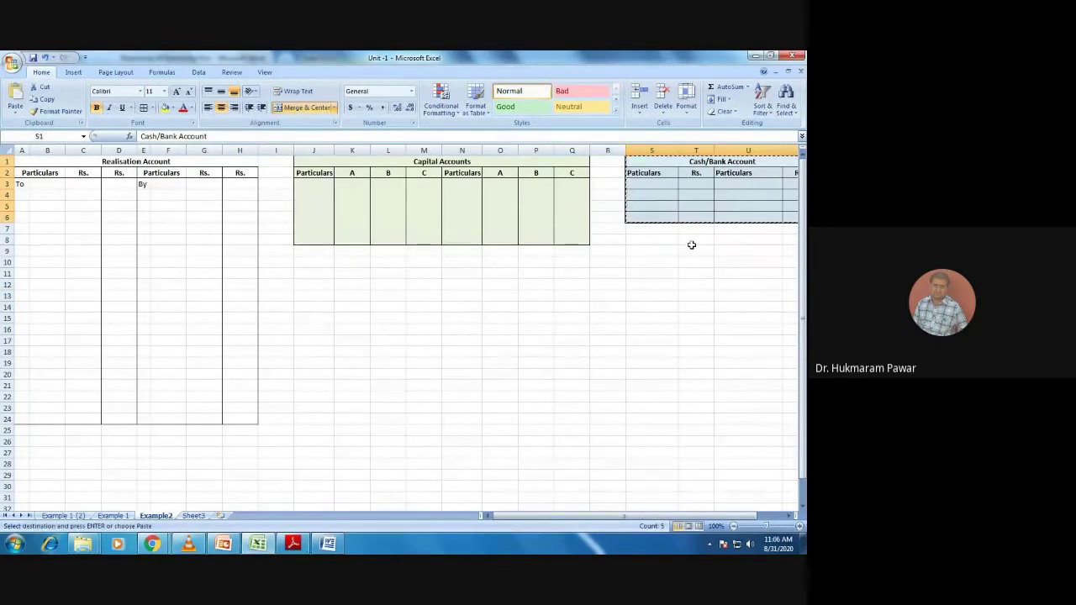
left_click(659, 273)
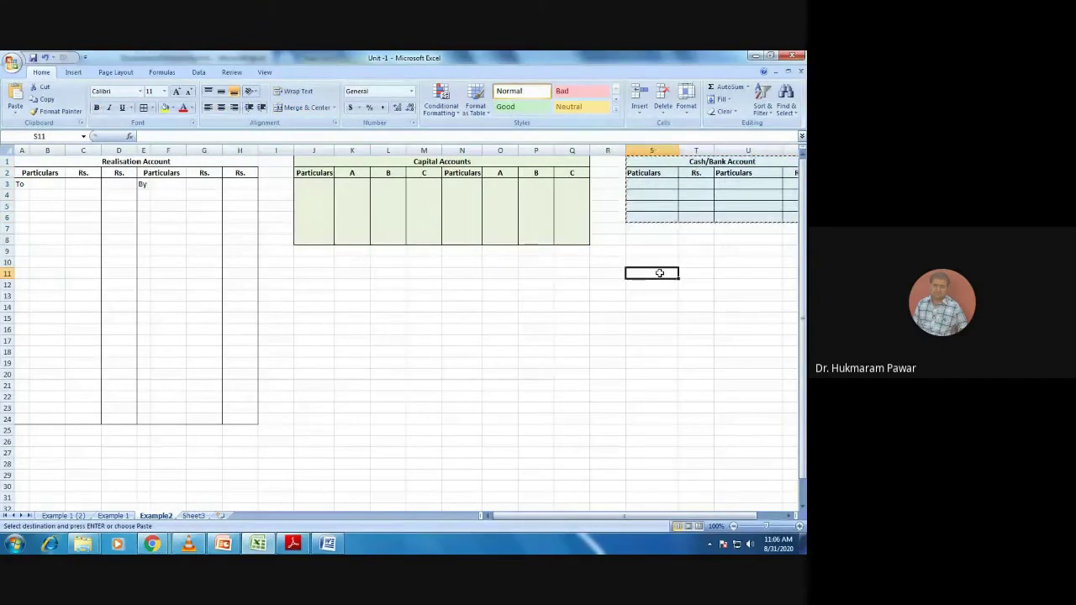
key("ctrl+v")
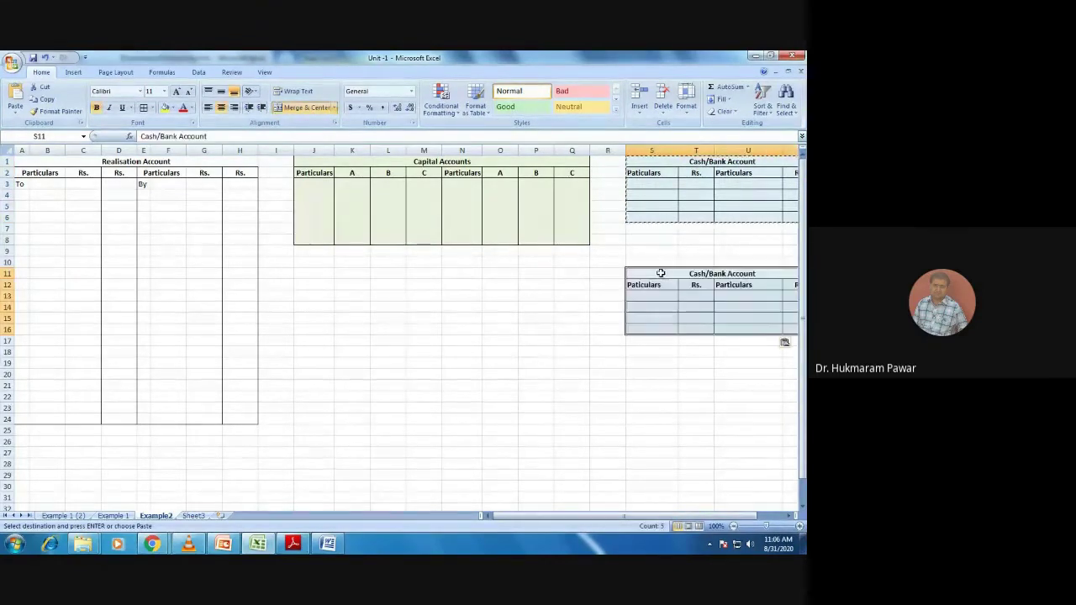
Retitle the copied table in S11 as "A's Loan Account"
double_click(753, 273)
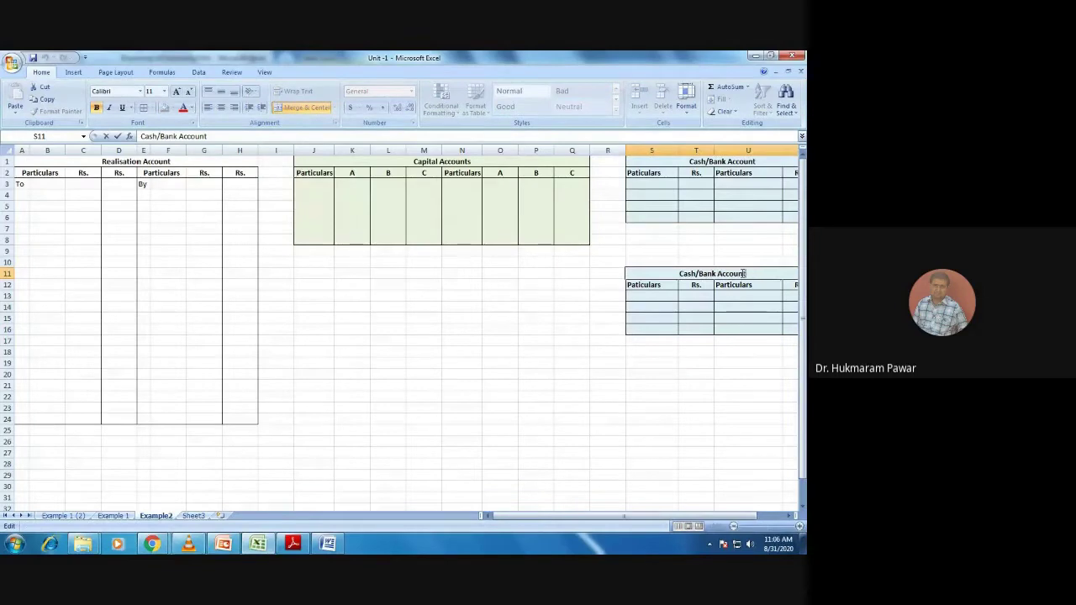
key("BackSpace")
key("BackSpace")
key("BackSpace")
key("BackSpace")
key("BackSpace")
key("BackSpace")
key("BackSpace")
key("BackSpace")
key("BackSpace")
key("BackSpace")
key("BackSpace")
key("BackSpace")
key("BackSpace")
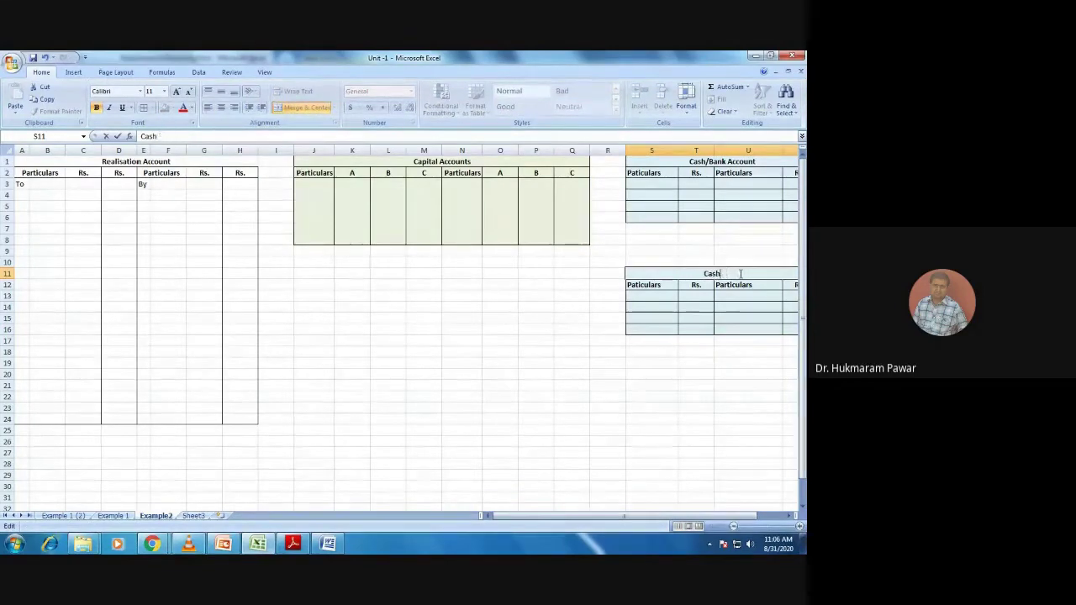
key("BackSpace")
key("BackSpace")
key("BackSpace")
key("BackSpace")
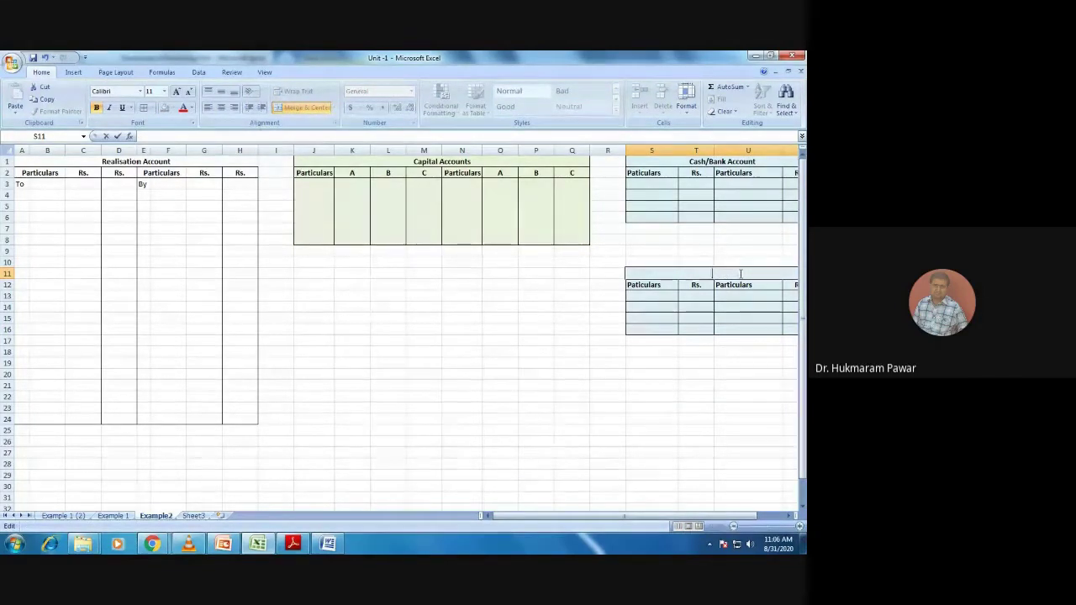
type("A's Loan Accou")
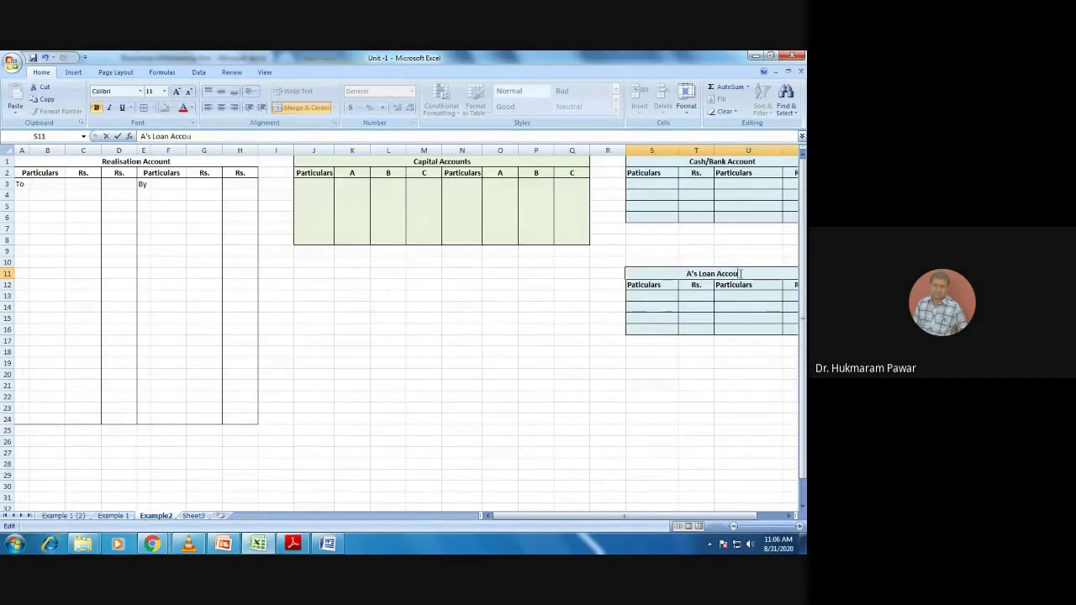
type("mnt")
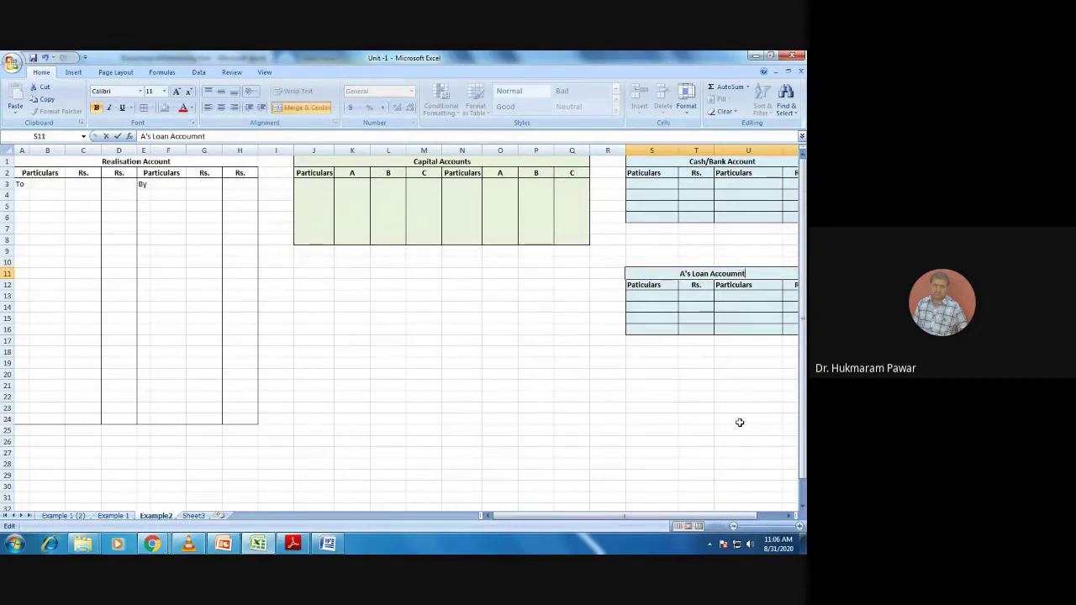
key("BackSpace")
key("BackSpace")
key("BackSpace")
type("nt")
left_click(630, 444)
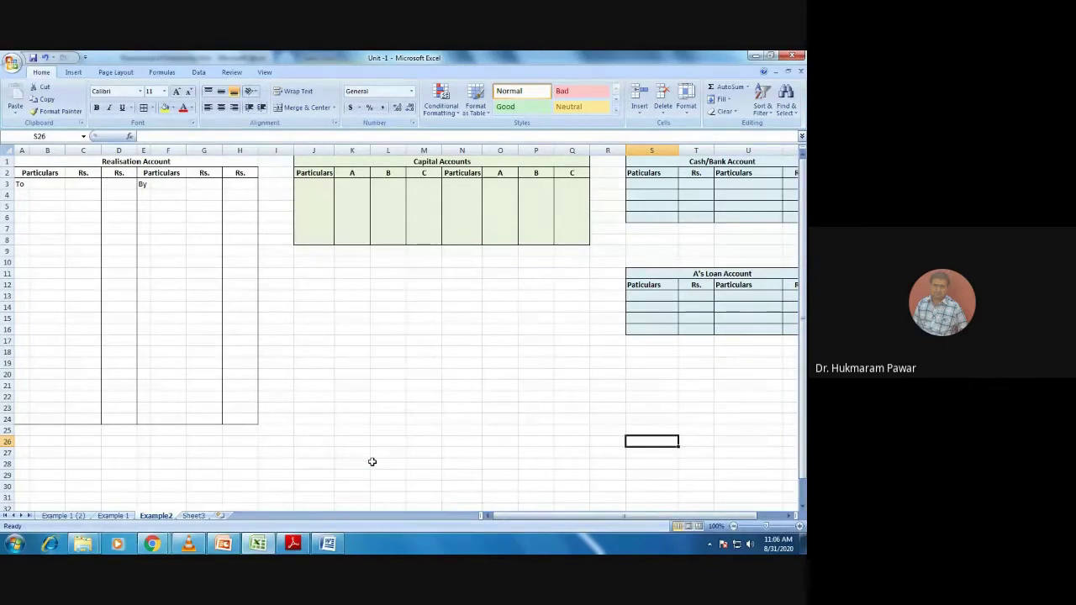
Enlarge the sheet to 205% and show the beginning of the Realisation Account
scroll(372, 462, "up", 4)
scroll(373, 461, "up", 3)
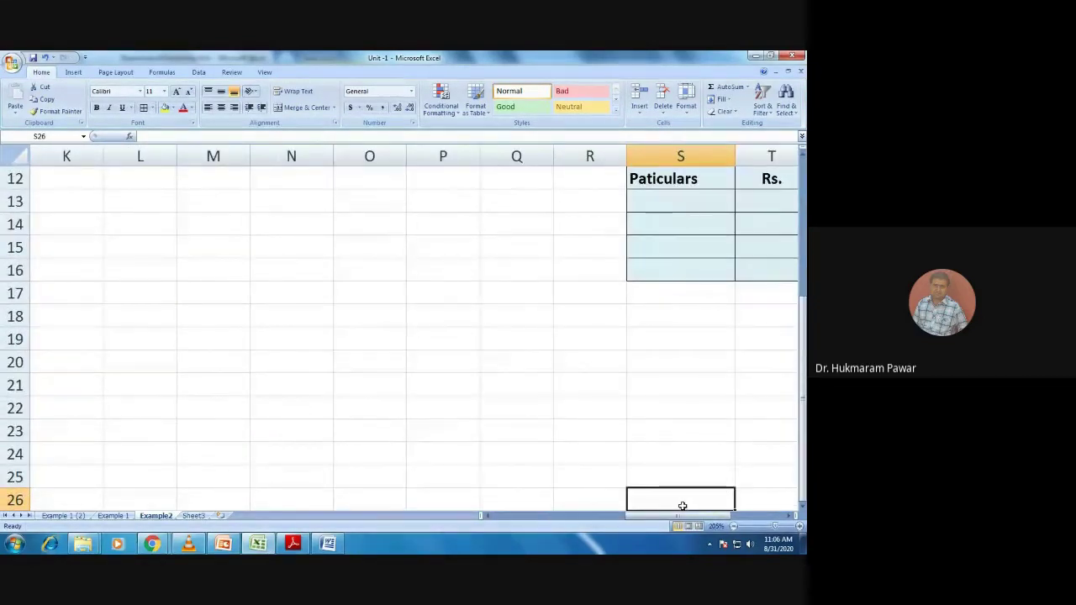
left_click_drag(680, 516, 516, 523)
scroll(646, 247, "up", 4)
scroll(647, 247, "down", 1)
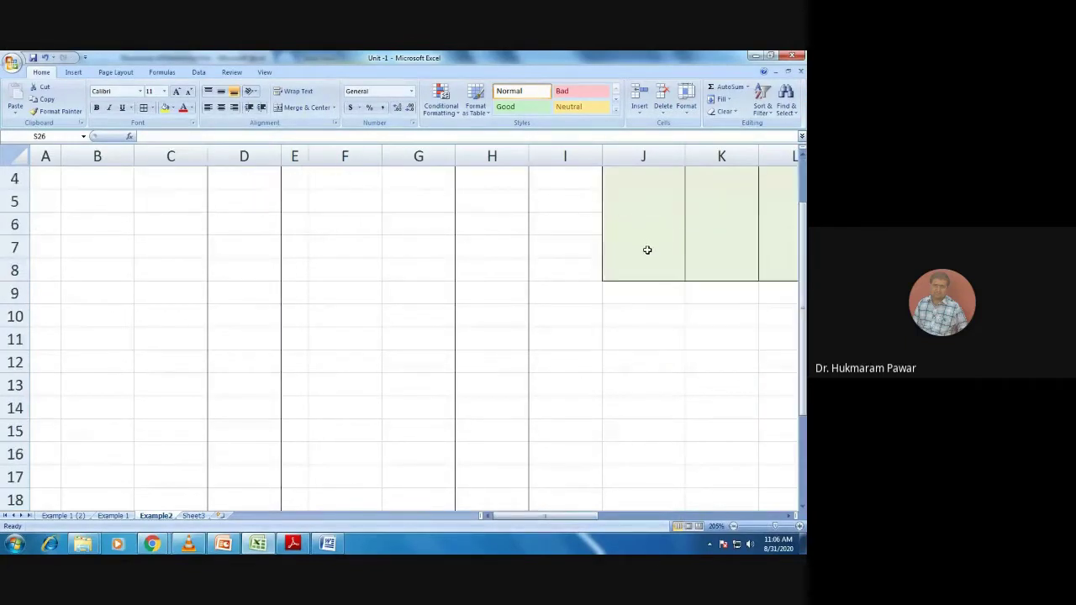
scroll(630, 277, "up", 1)
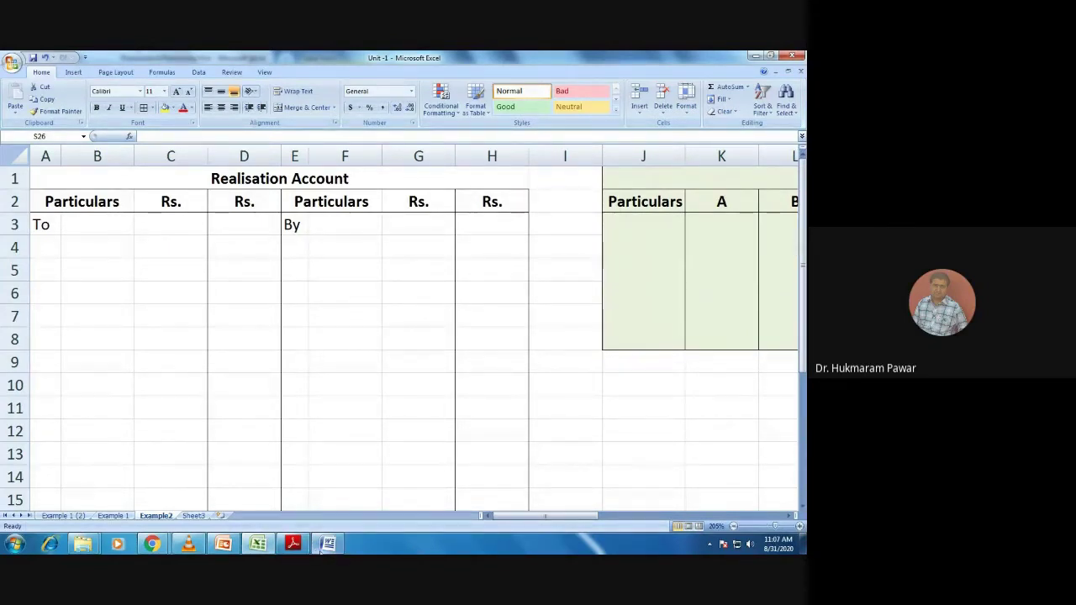
Consult the balance sheet in Word, and back in Excel enter "Land and Building A/c" in B3 of the Realisation Account
mouse_move(328, 546)
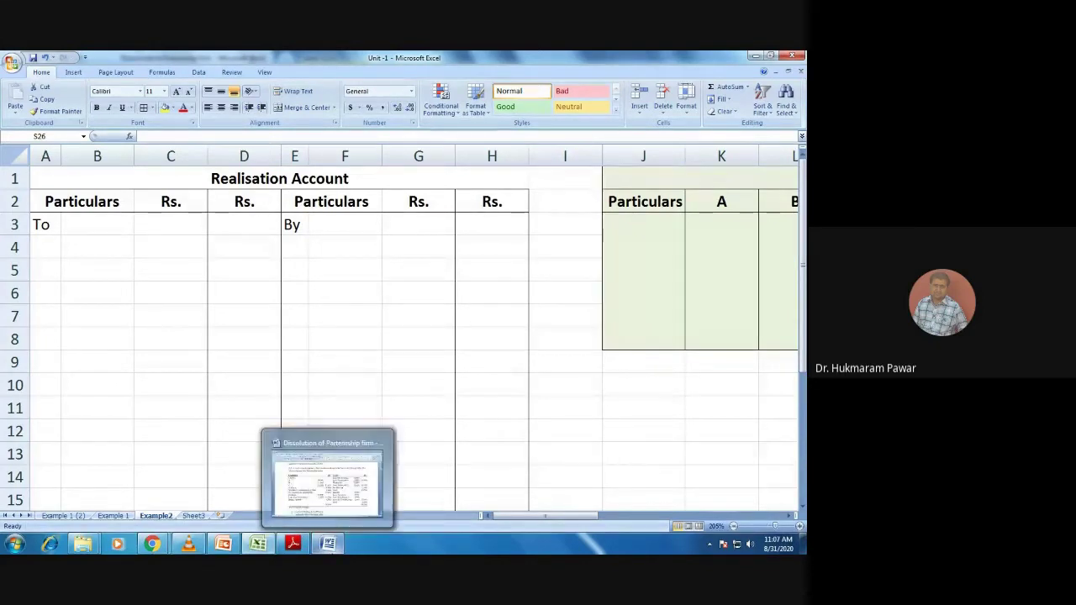
left_click(332, 547)
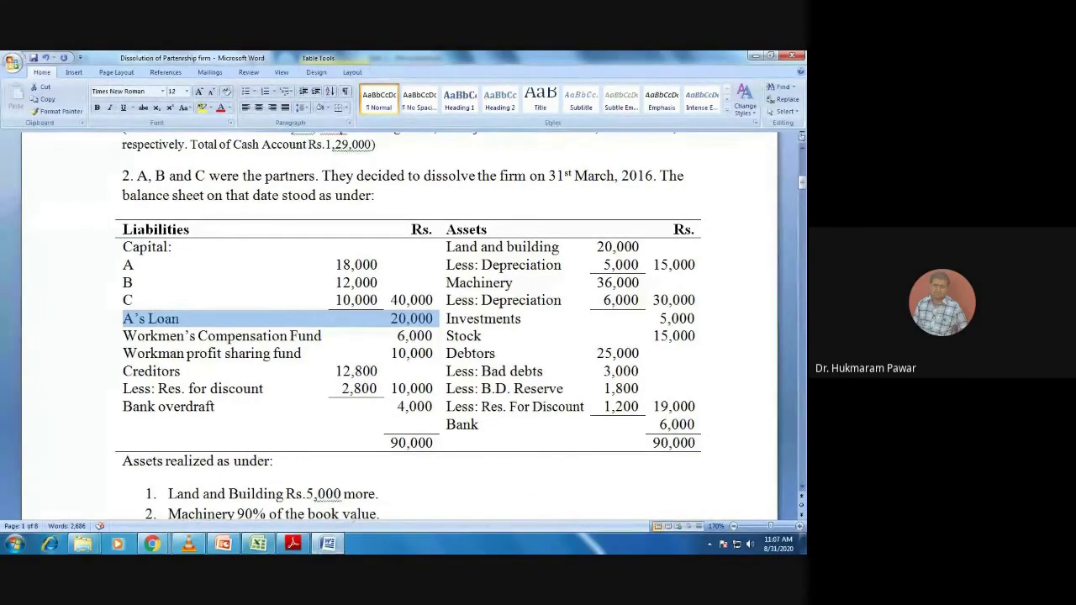
left_click(344, 545)
left_click(105, 228)
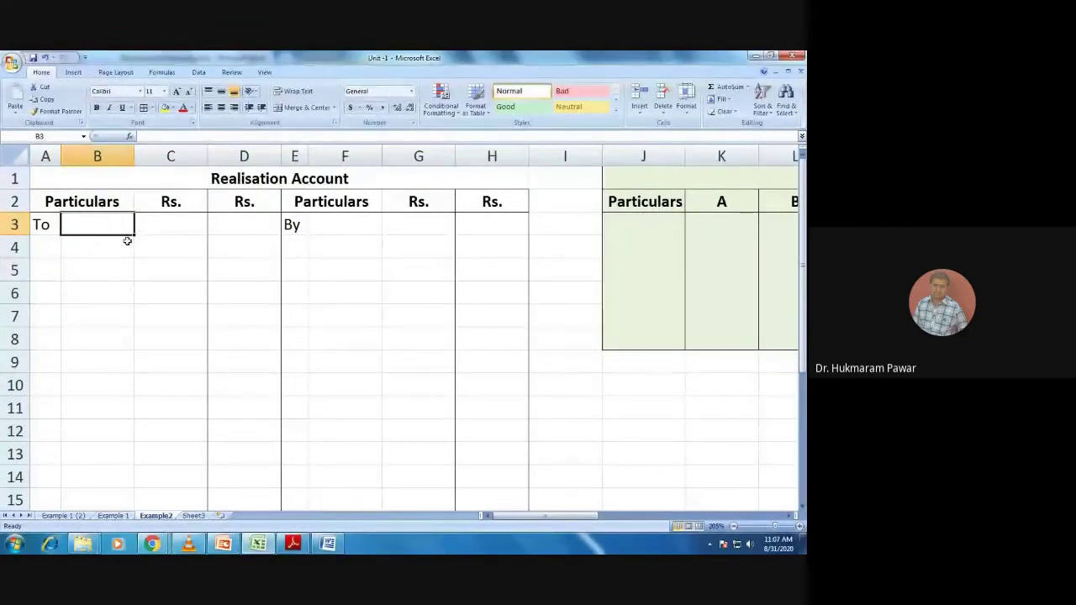
type("Tan")
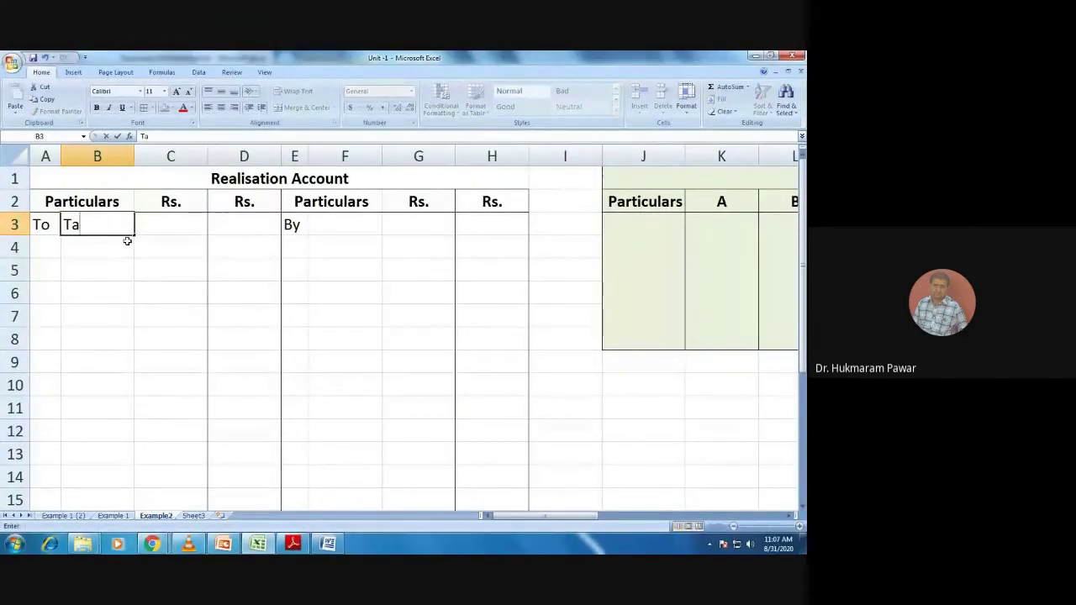
key("BackSpace")
key("BackSpace")
type("Land")
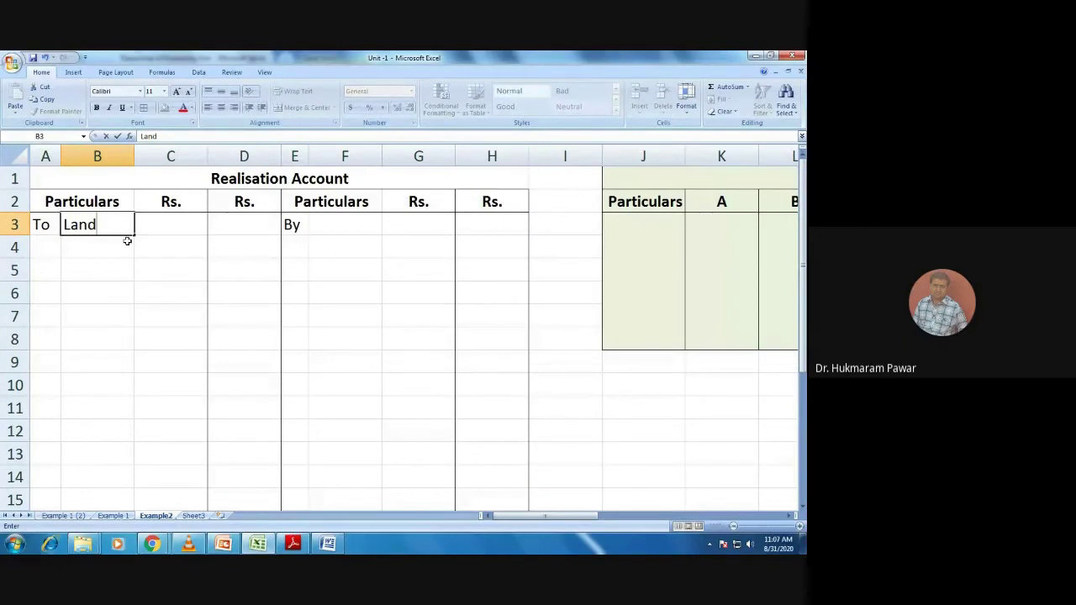
type(" and Buil")
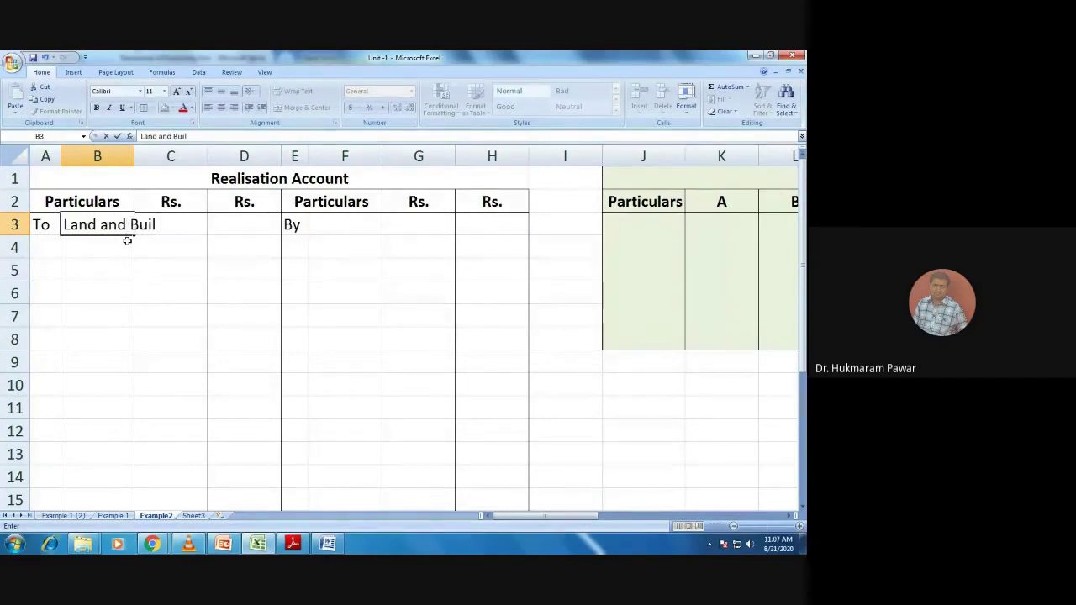
type("ding A")
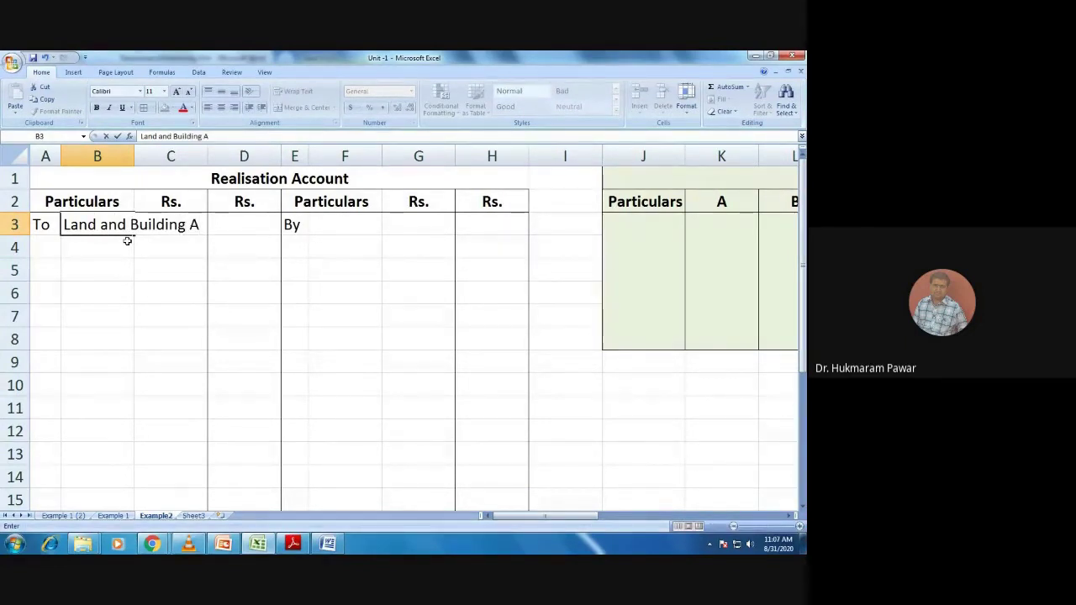
type("/c")
key("Return")
Enter "Machinery A/c" in B4 as the next debit item of the Realisation Account
type("Ma")
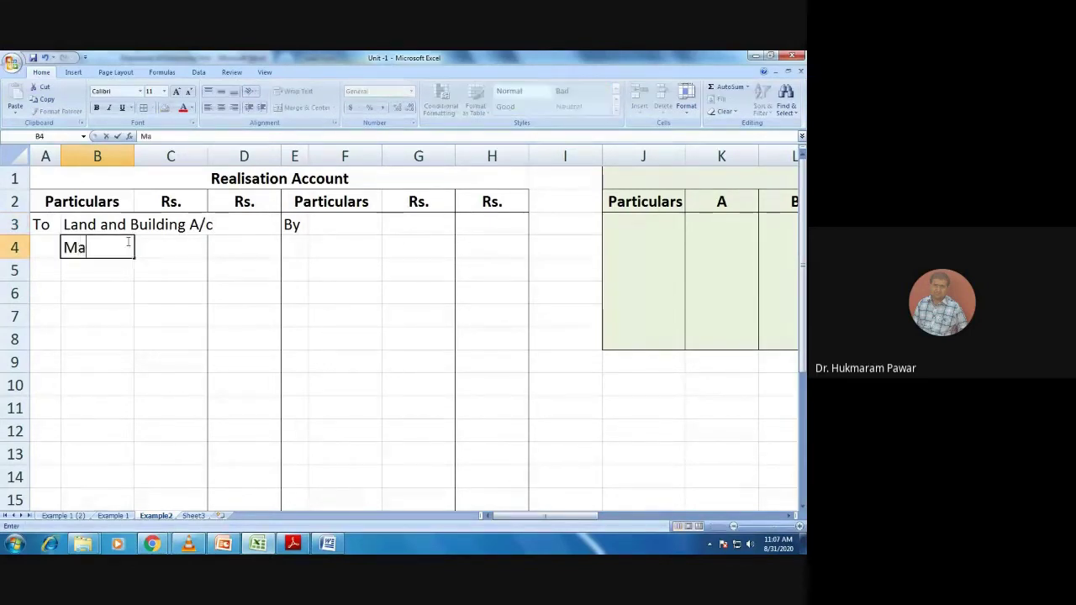
type("chiner")
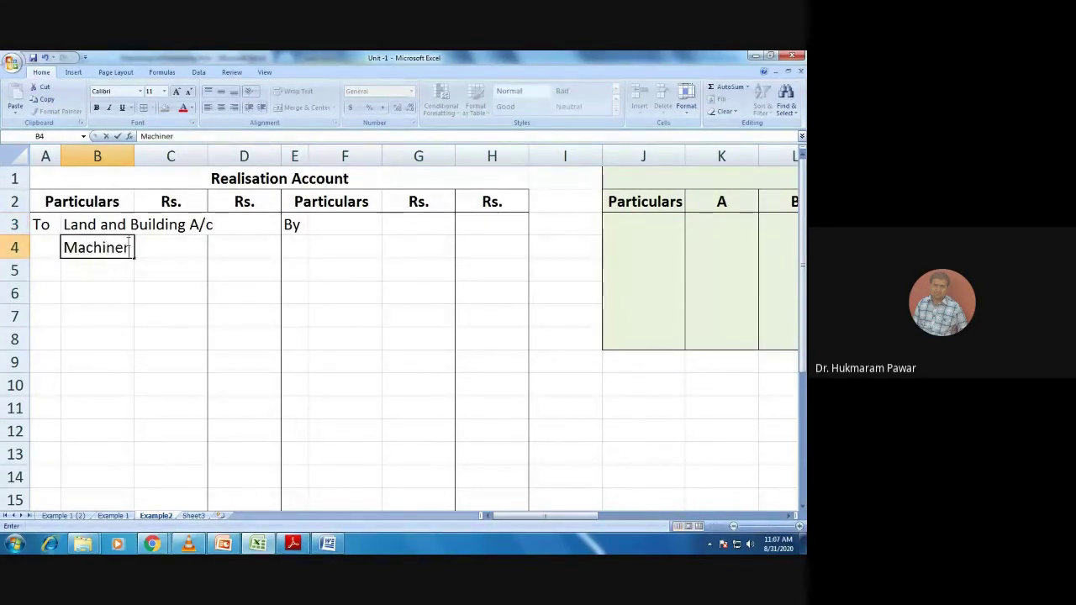
type("y A/c")
key("Return")
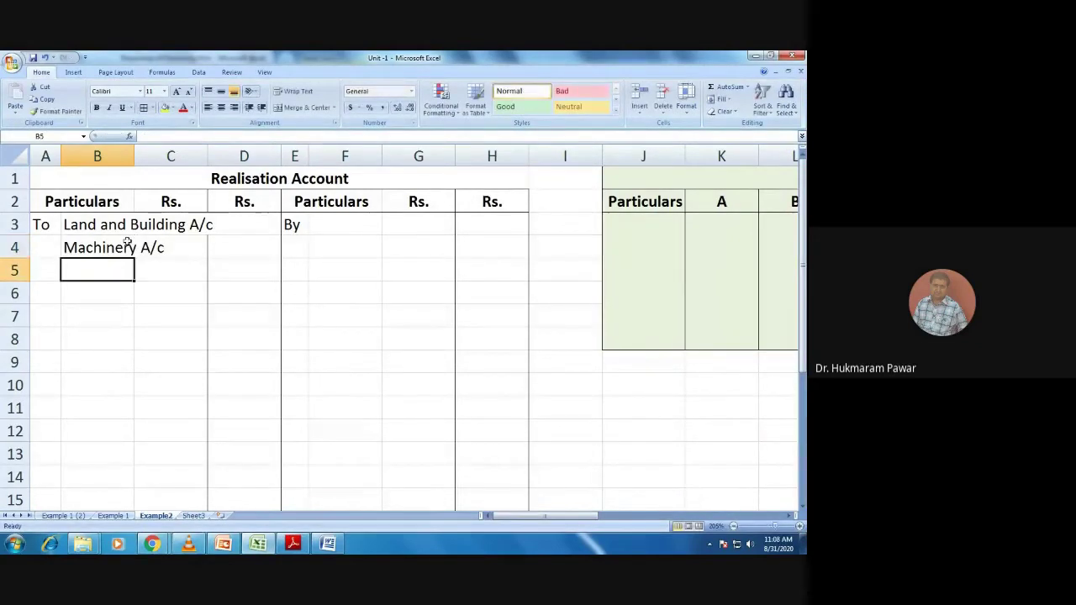
Check the next asset in the Word balance sheet, and back in Excel enter "Invetstment A/c" in B5 of the Realisation Account
key("alt+Tab")
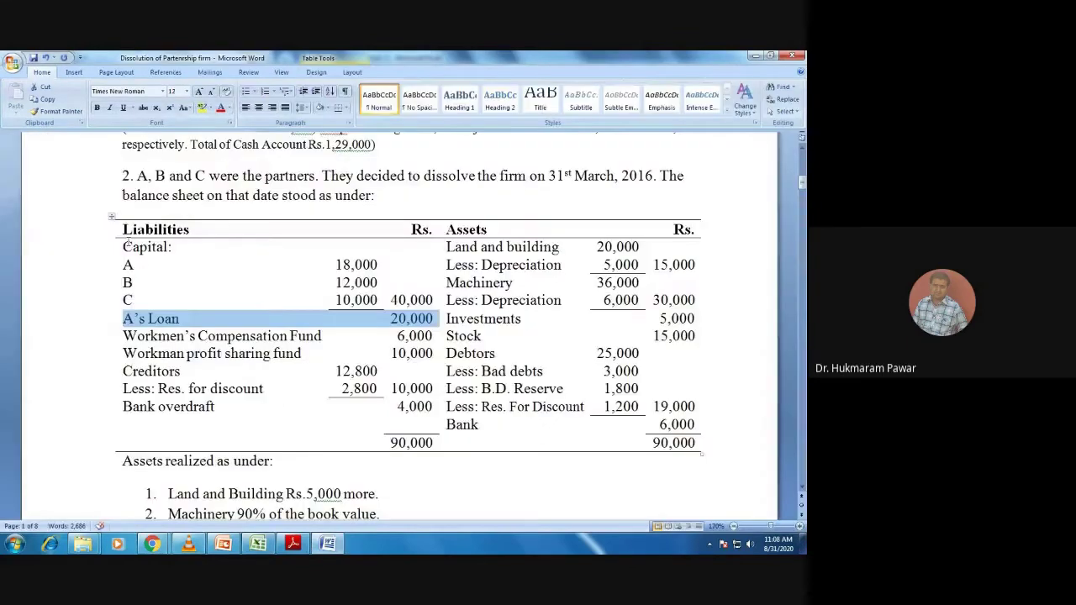
key("alt+Tab")
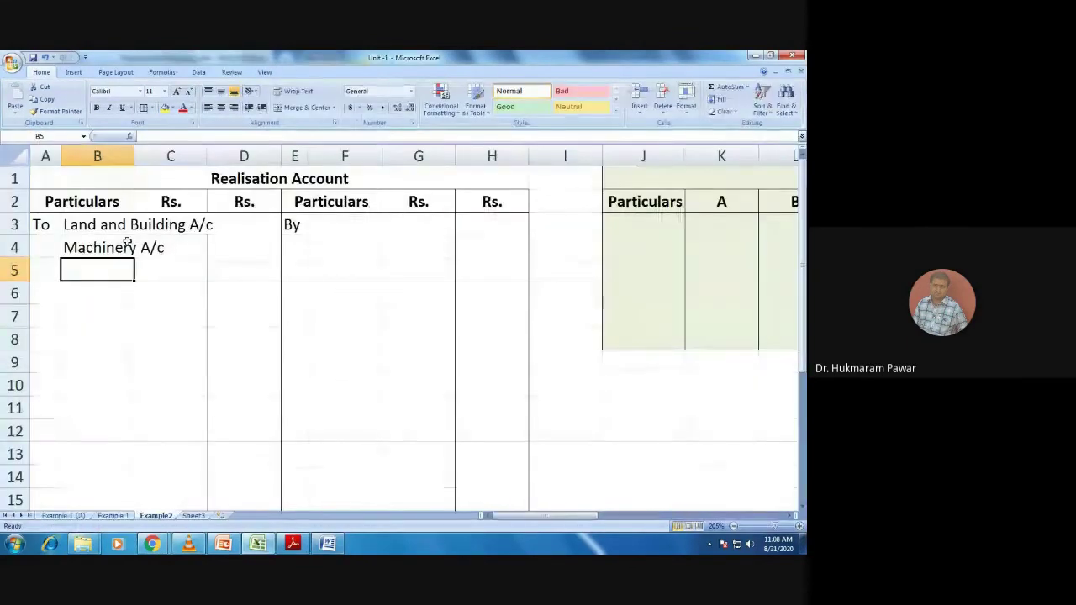
type("Ibn")
key("BackSpace")
key("BackSpace")
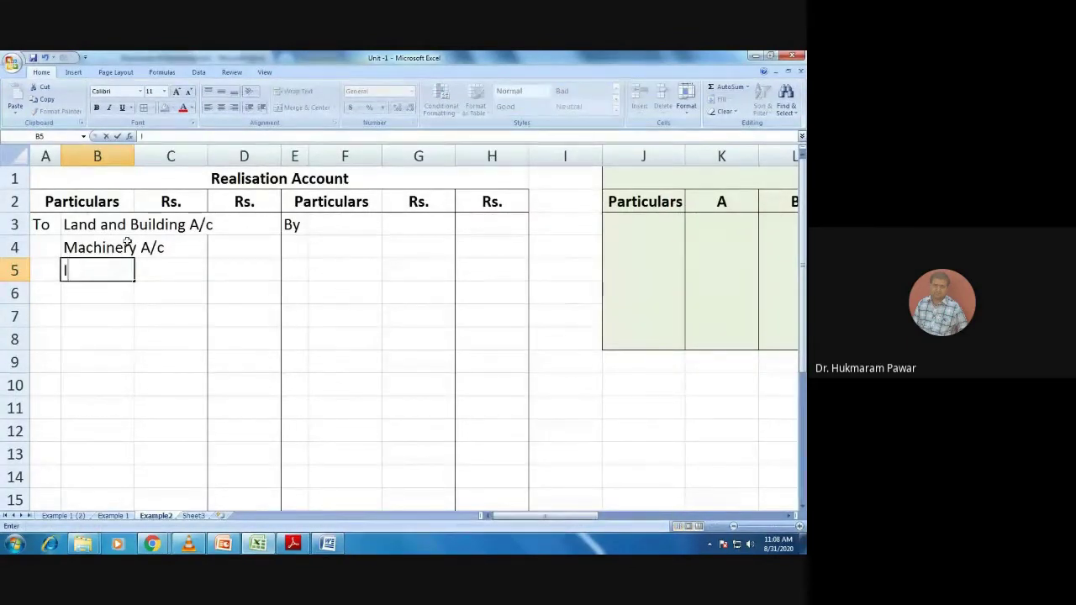
type("nvetstment A")
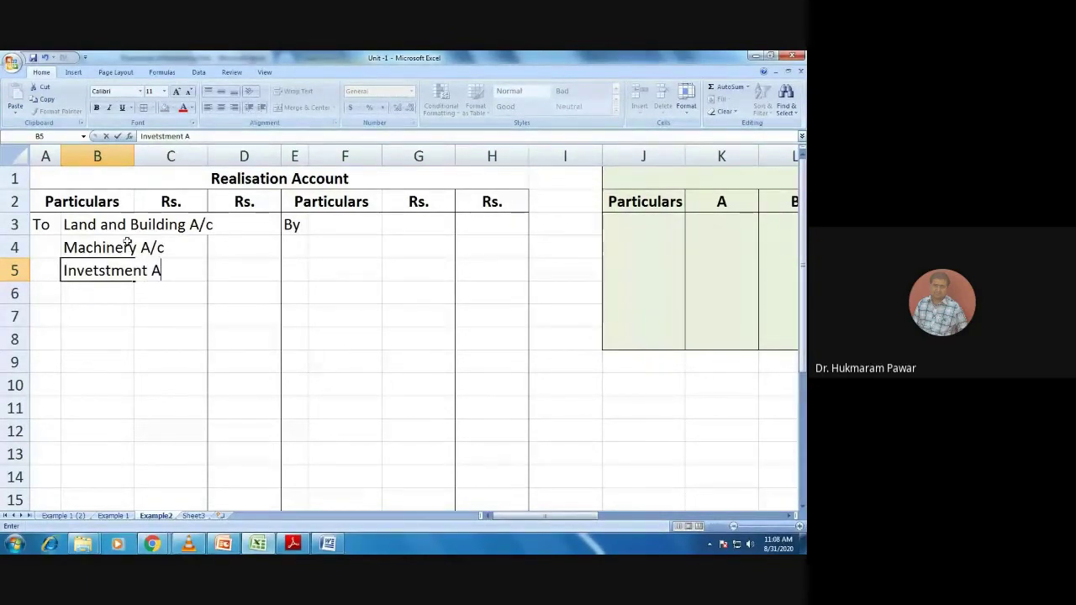
type("/c")
key("Return")
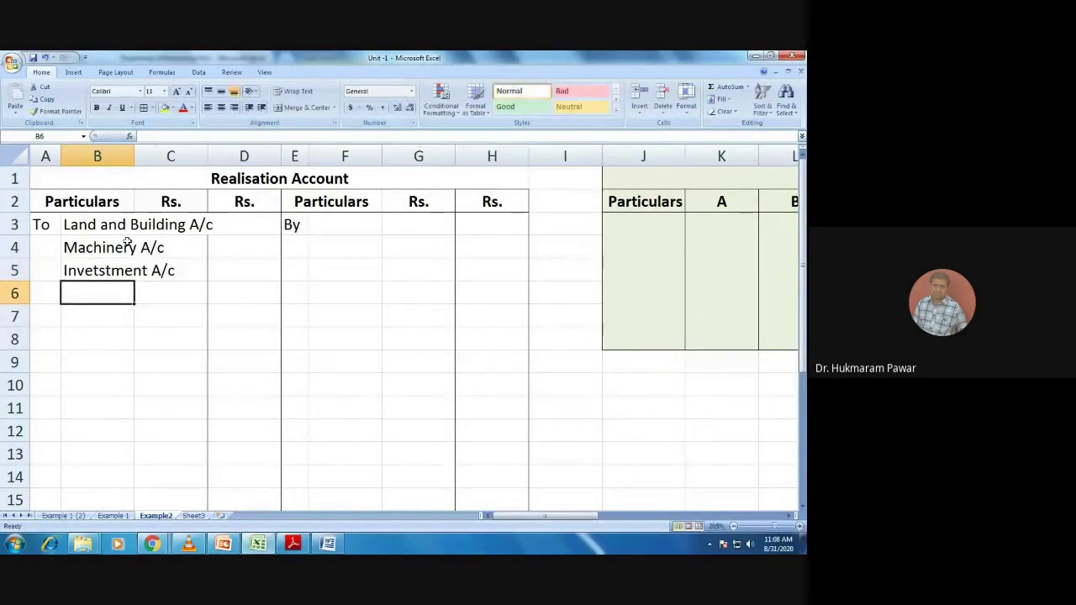
Consult the Word balance sheet again and enter "Stock A/c" in B6 of the Excel Realisation Account
key("alt+Tab")
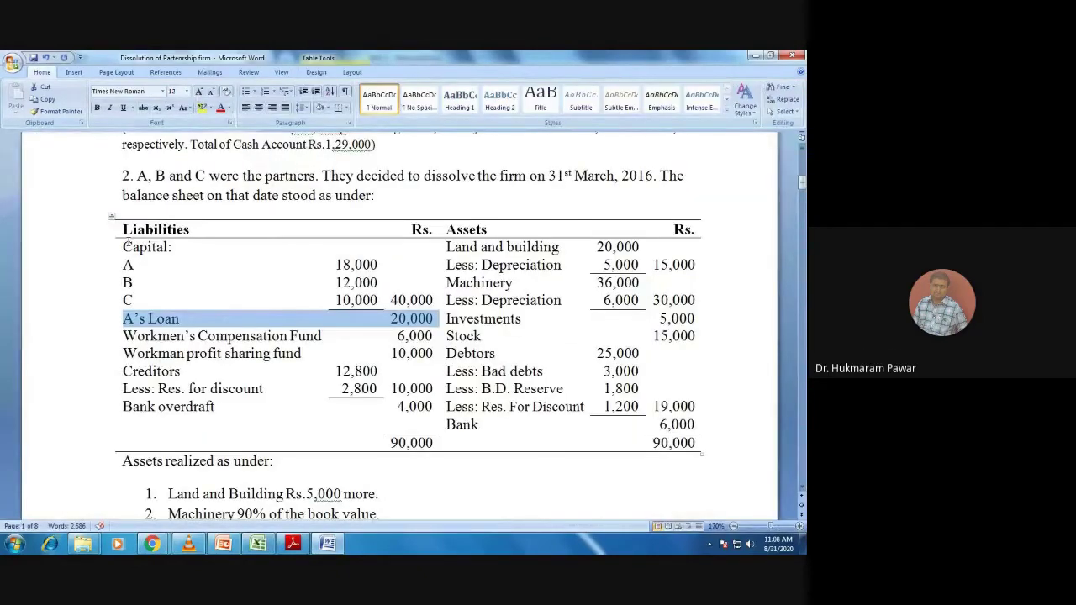
key("alt+Tab")
type("Syo")
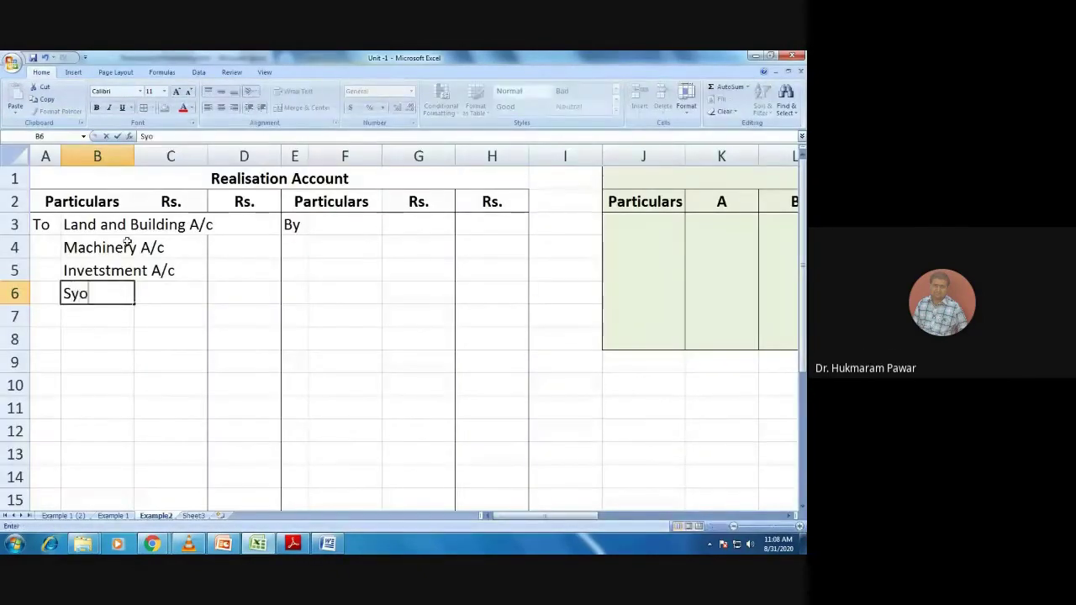
type("ck A")
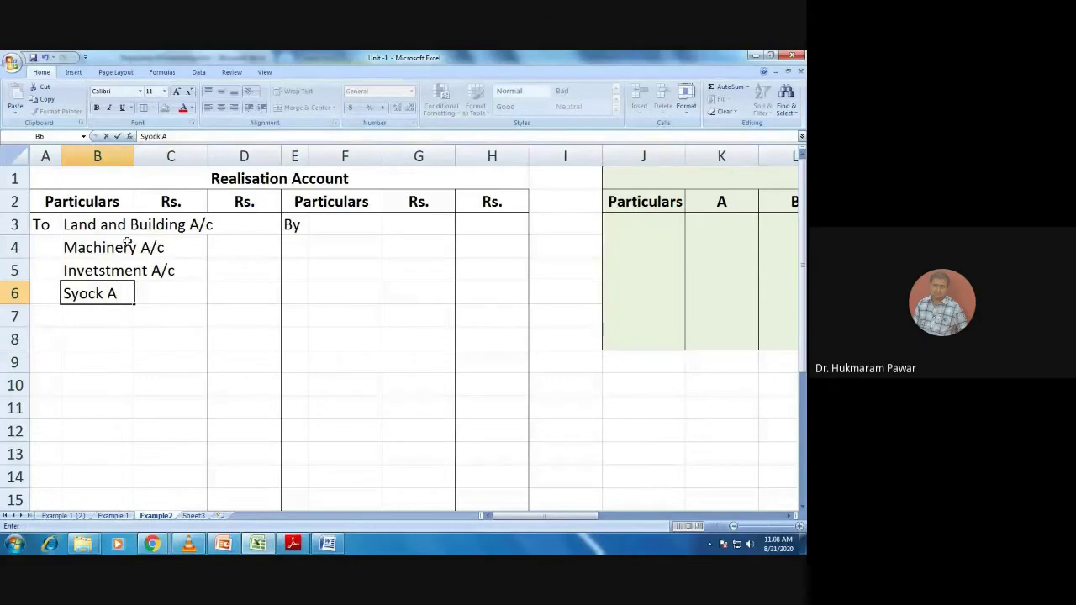
type("/c")
key("BackSpace")
key("BackSpace")
key("BackSpace")
key("BackSpace")
key("BackSpace")
key("BackSpace")
key("BackSpace")
key("BackSpace")
type("tock ")
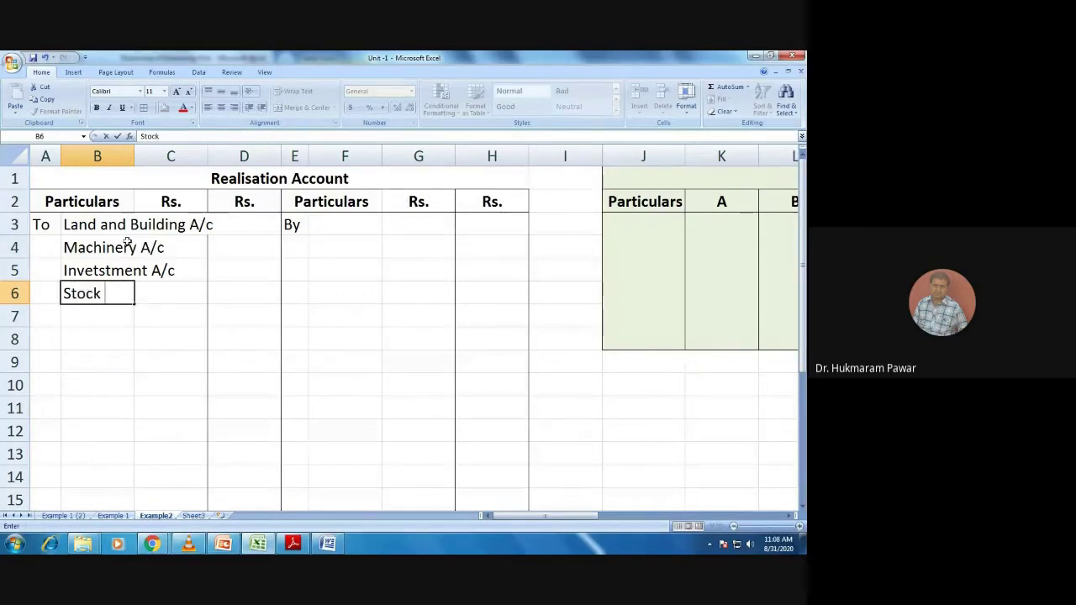
type("A")
type("/c")
key("Return")
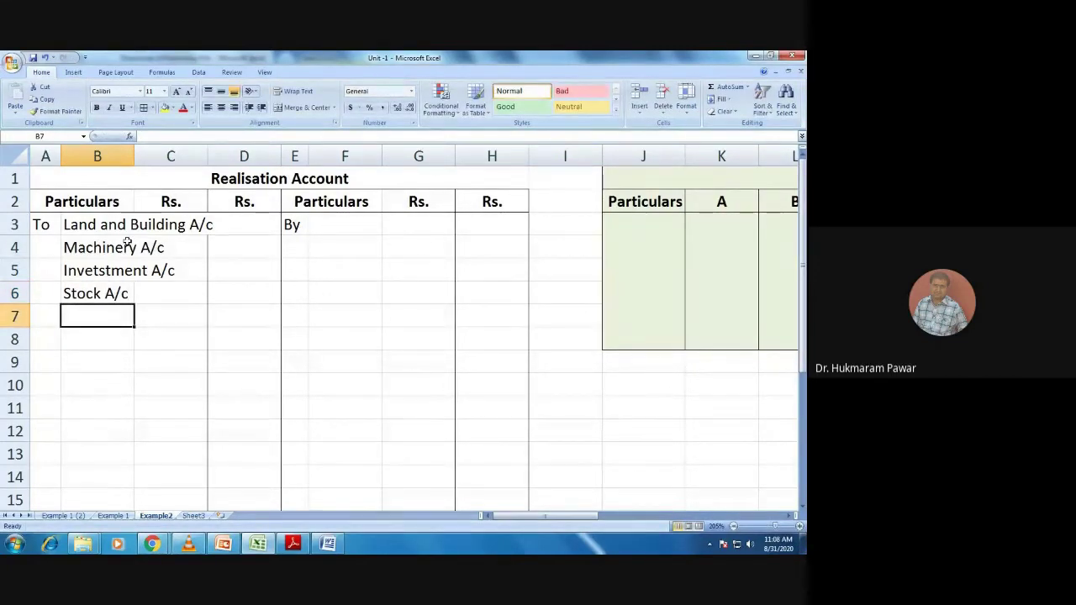
Review the debtors entries in the Word balance sheet and enter "Debtors A/c" in B7 of the Excel Realisation Account
key("alt")
key("alt+Tab")
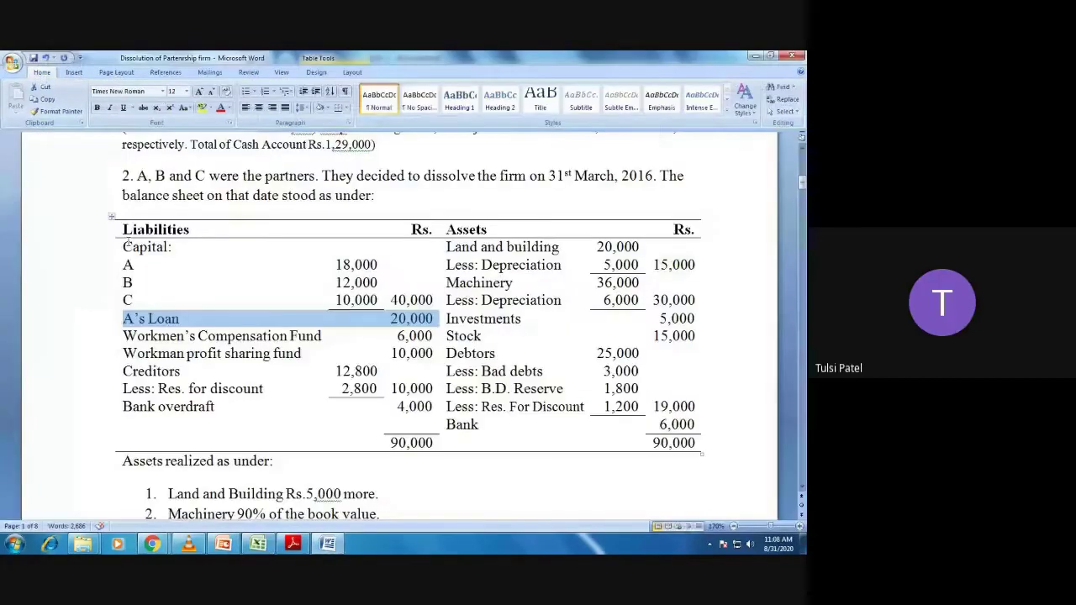
key("alt")
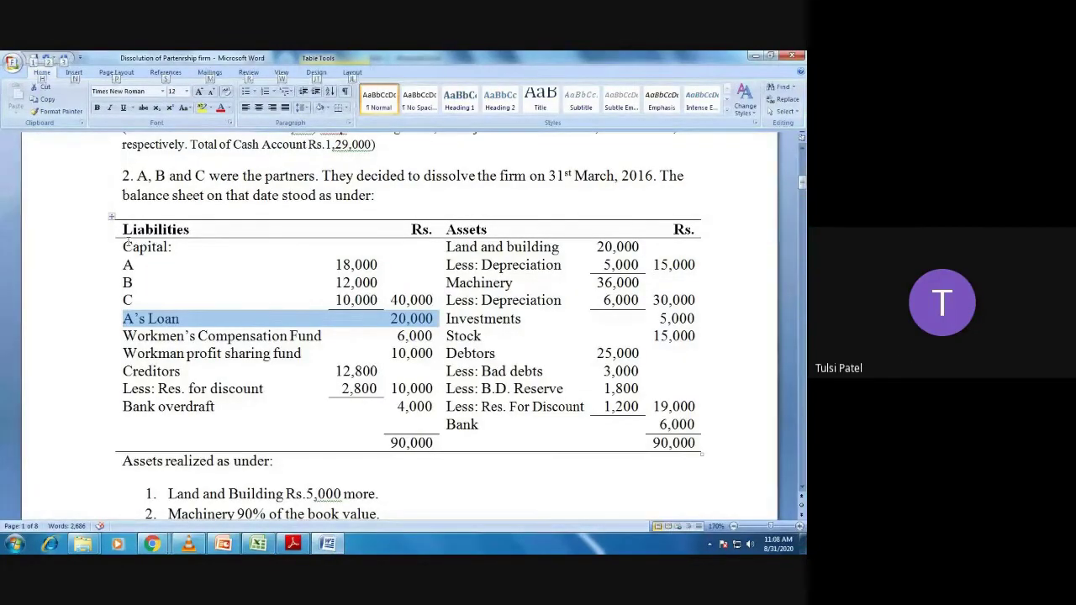
key("alt+Tab")
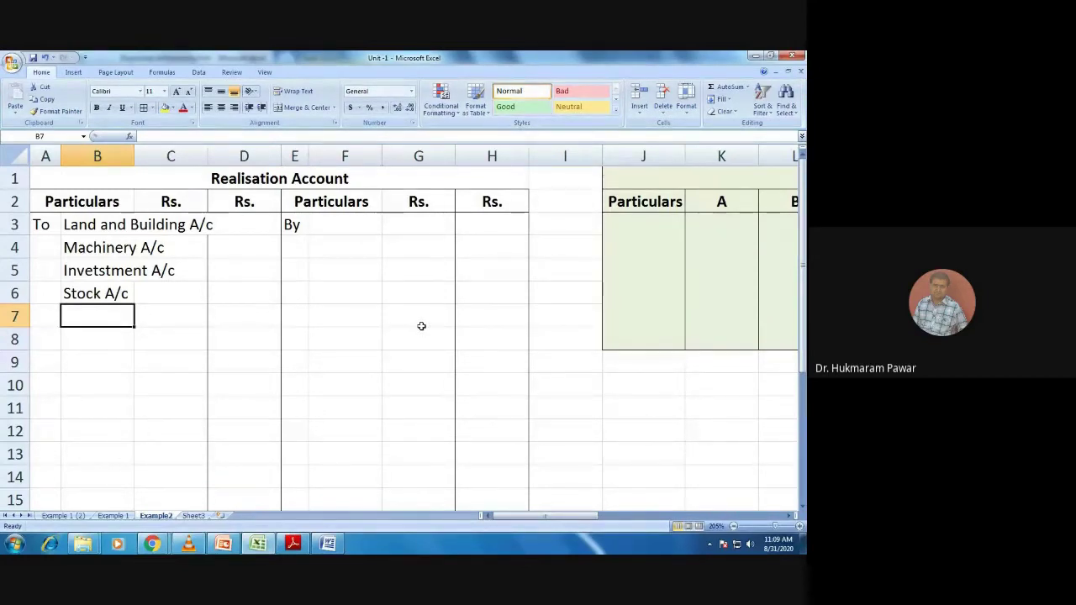
key("alt+Tab")
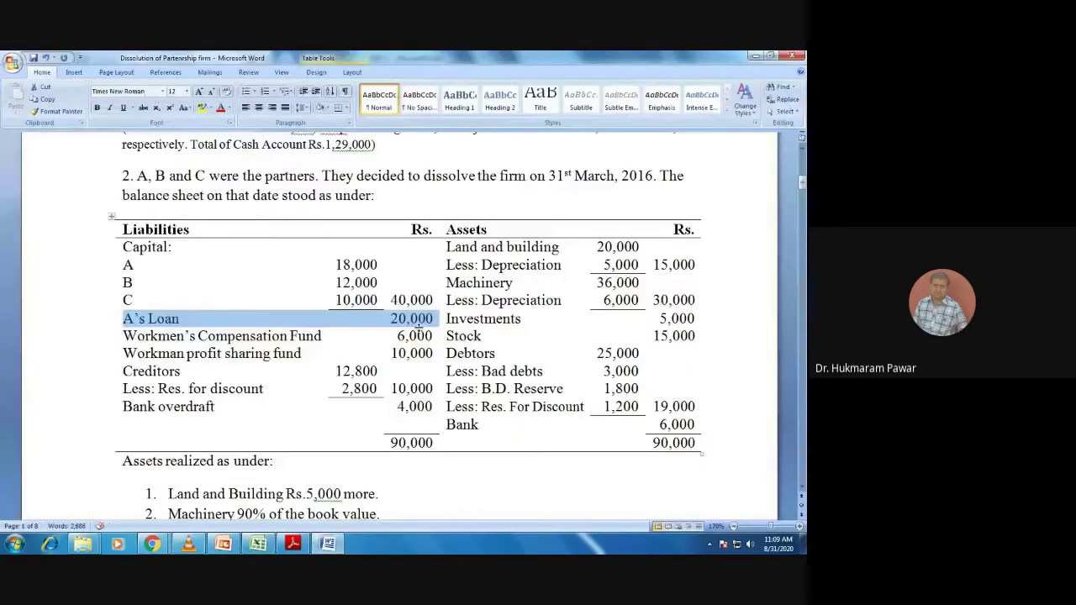
key("alt+Tab")
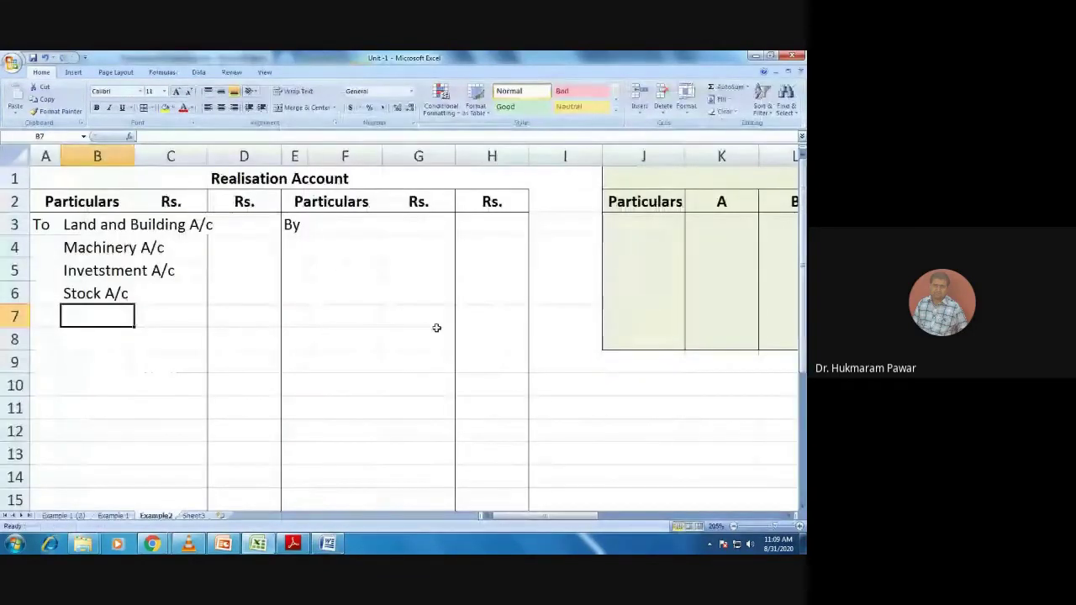
type("De")
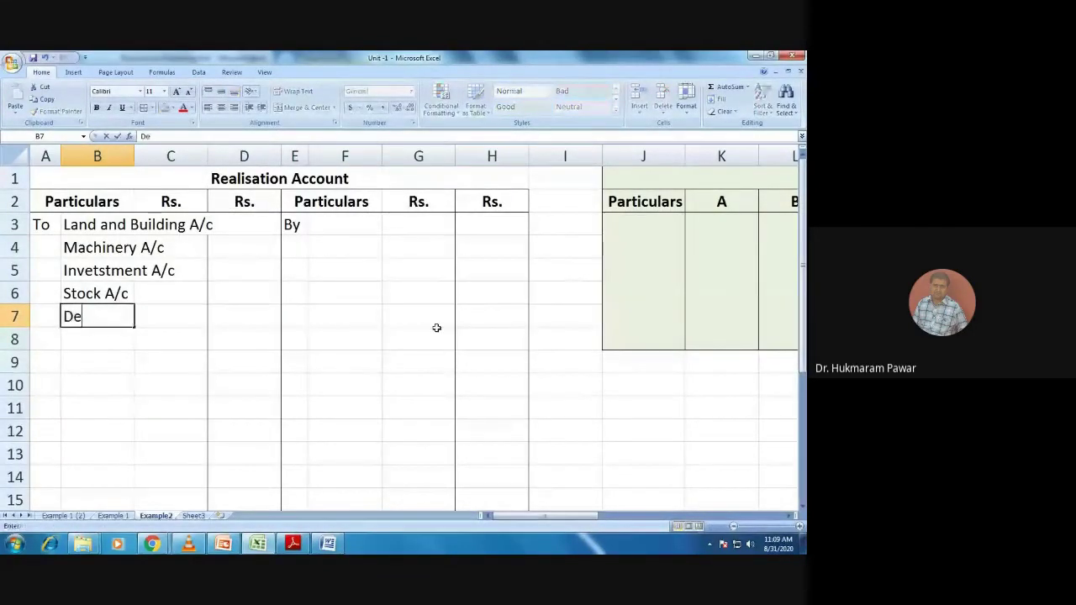
type("btors A/c")
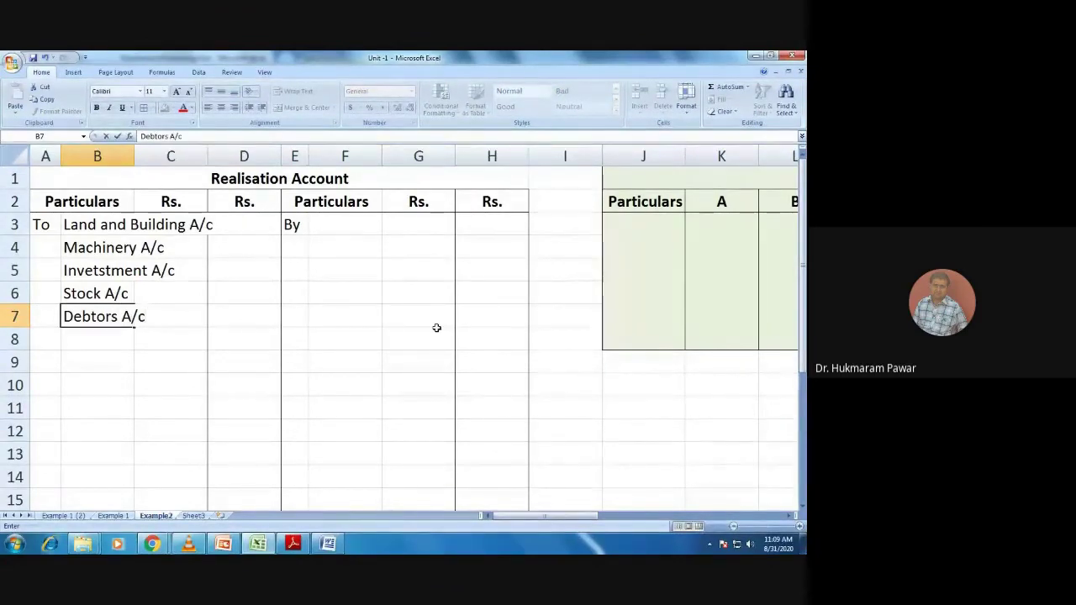
key("Return")
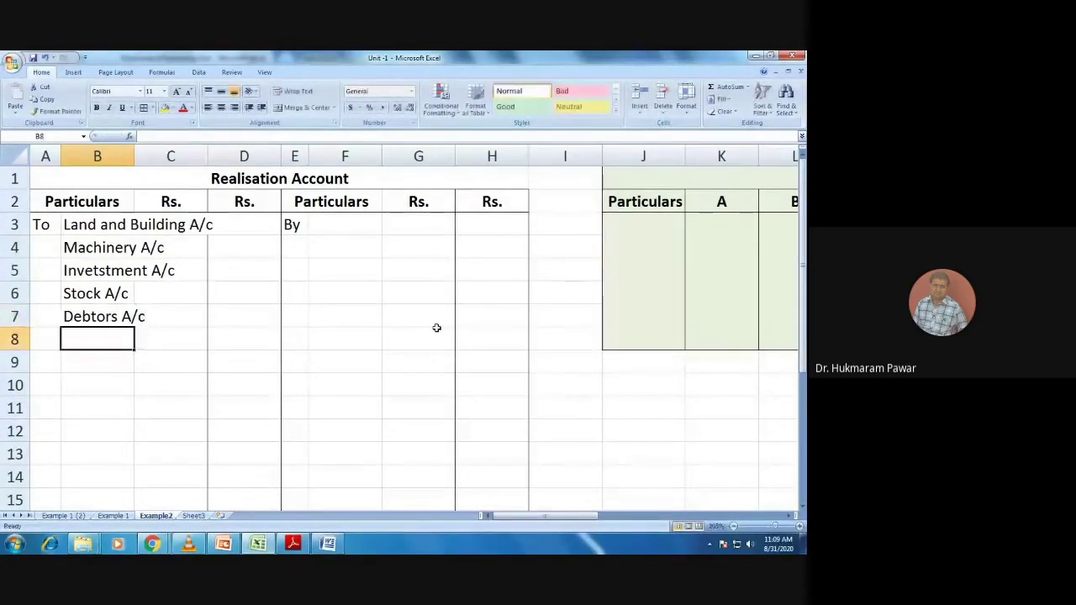
Look up the net land and building value in Word and enter 15000 in D3 of the Excel Realisation Account
key("alt+Tab")
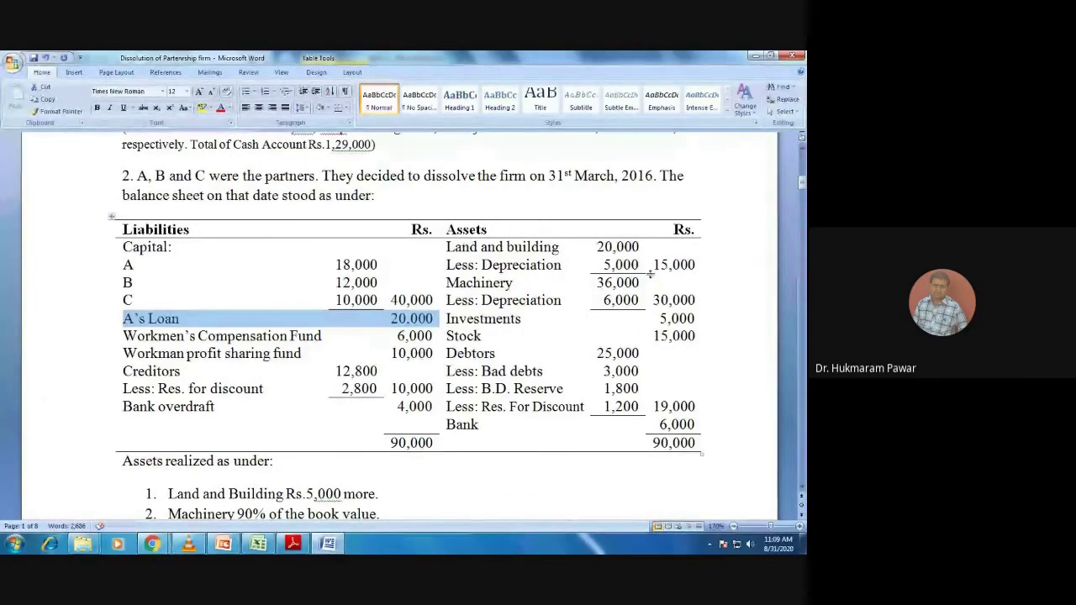
left_click_drag(653, 264, 696, 265)
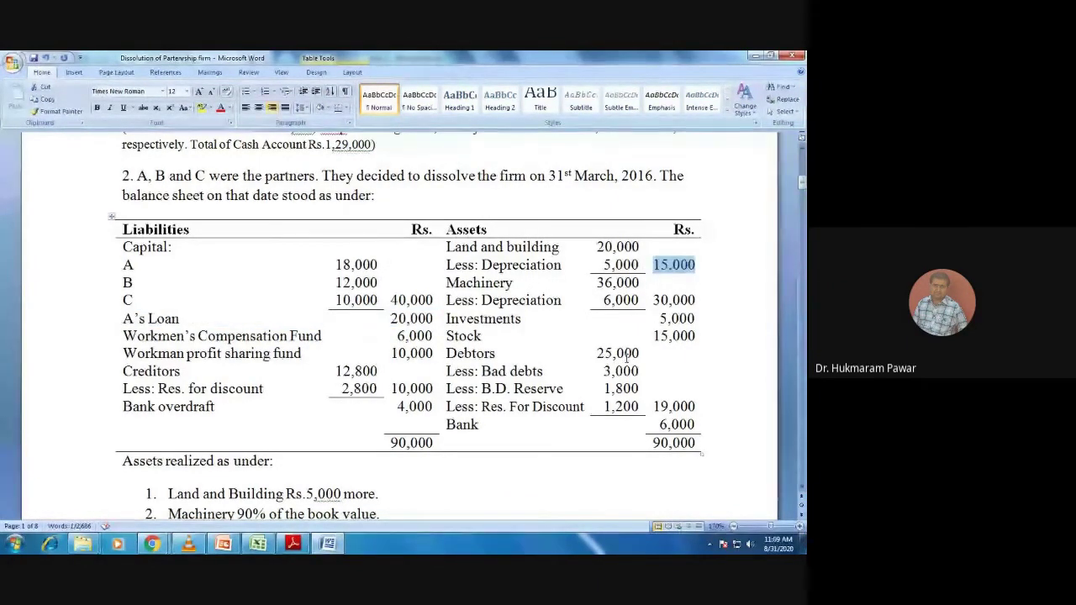
key("alt+Tab")
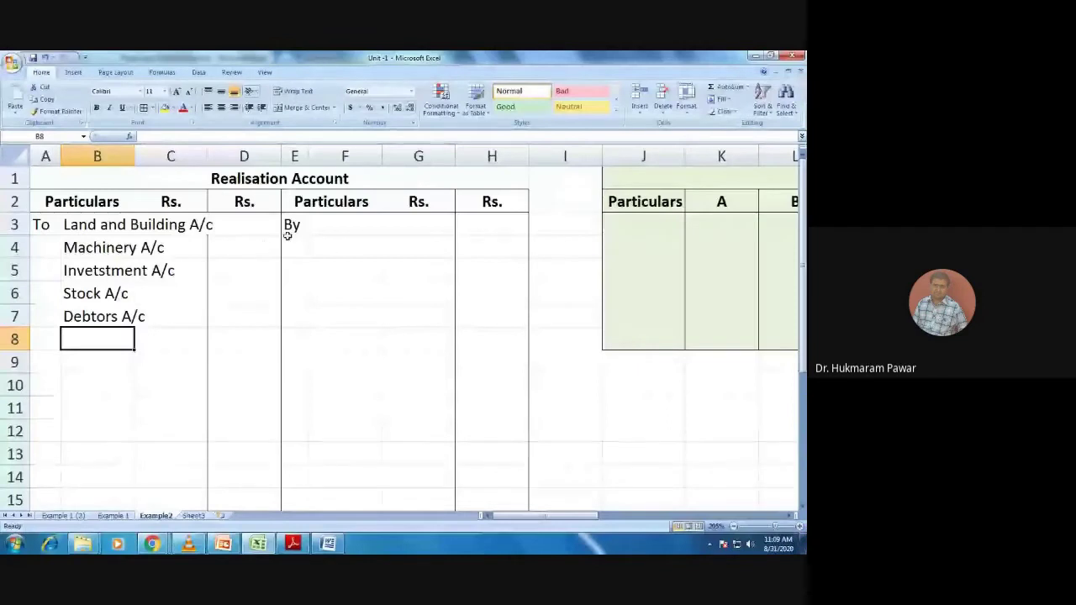
left_click(239, 220)
type("1")
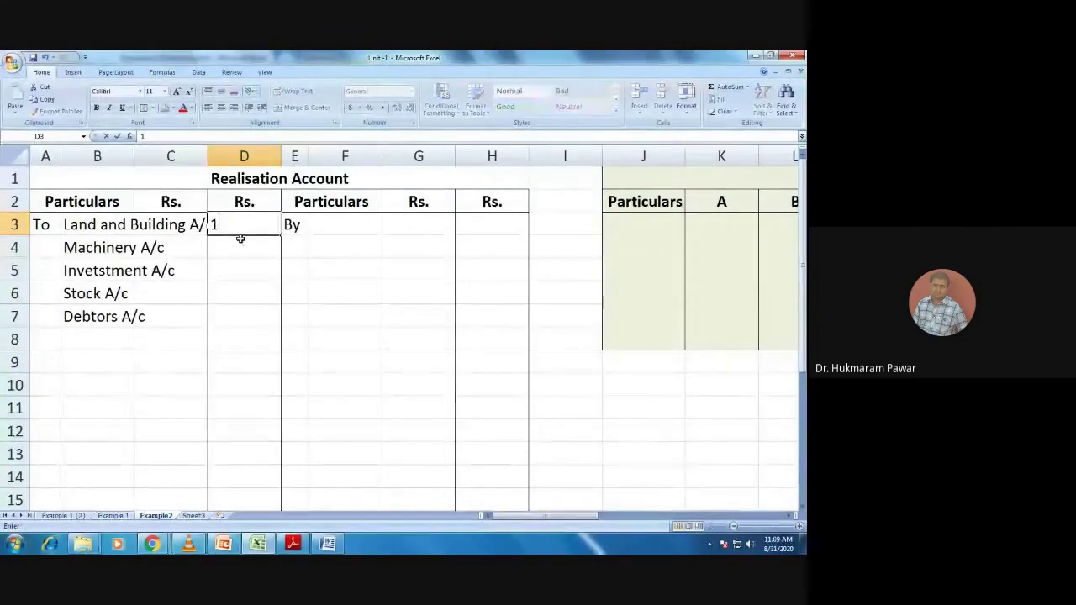
type("5,000")
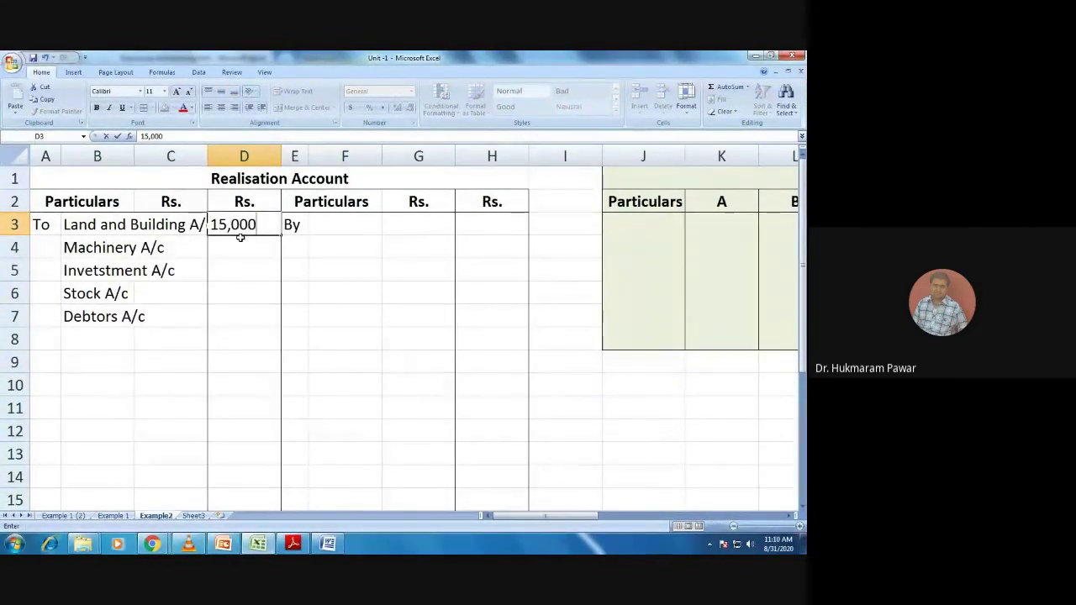
key("BackSpace")
key("BackSpace")
key("BackSpace")
key("BackSpace")
type("000")
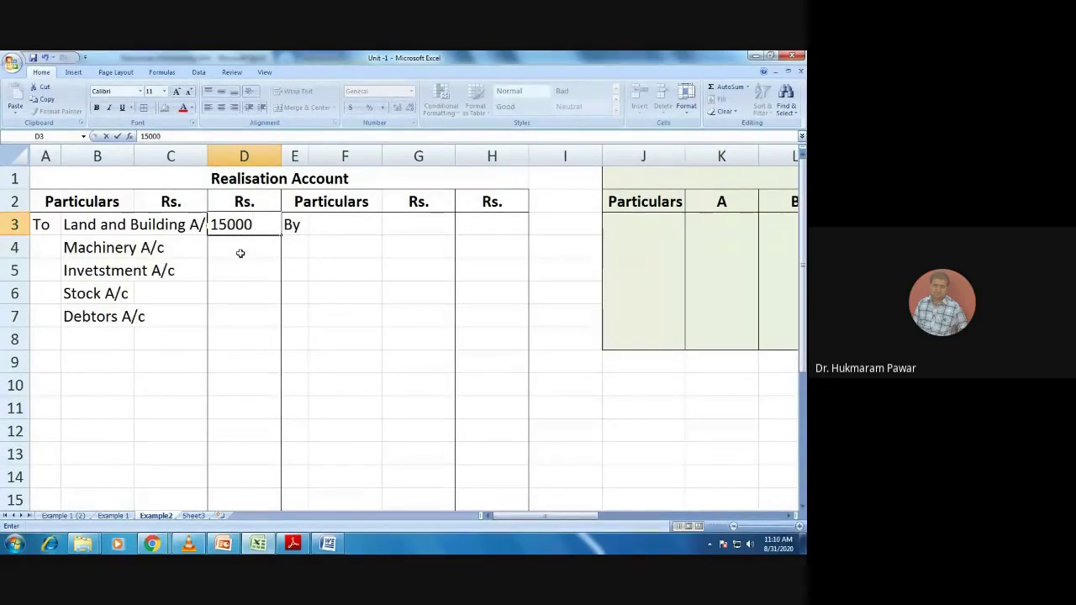
key("Return")
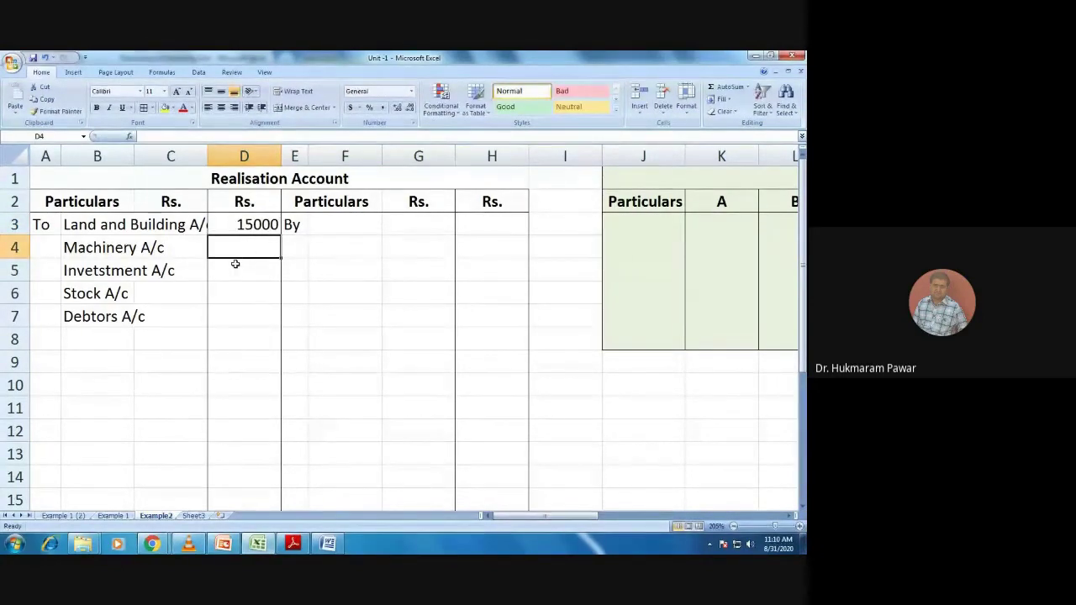
Check the net machinery value in the Word balance sheet and enter 30000 for Machinery A/c in D4 in Excel
key("alt+Tab")
key("alt+Tab")
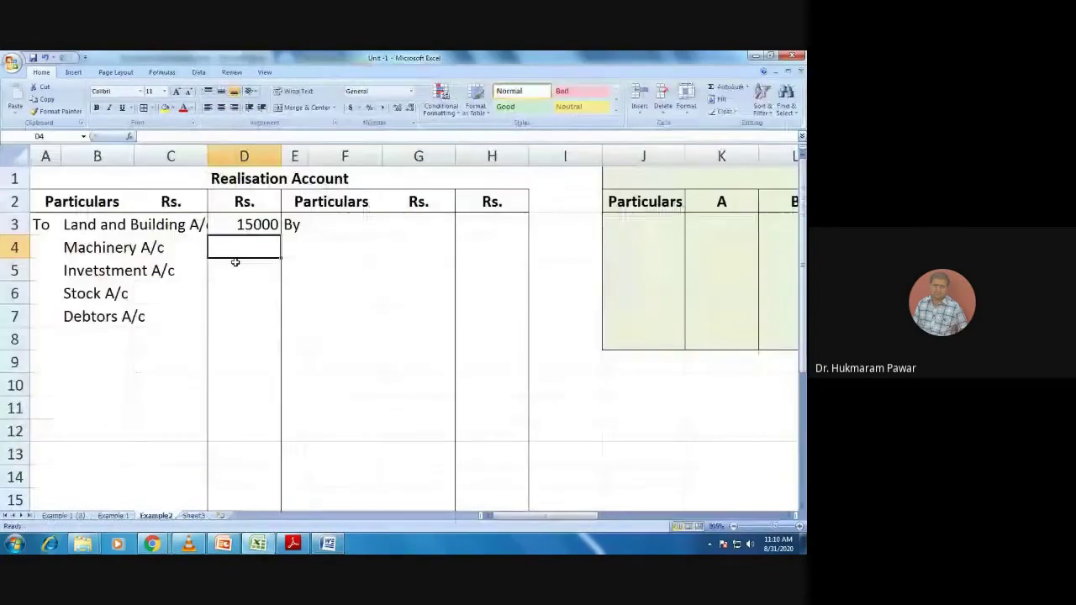
type("3")
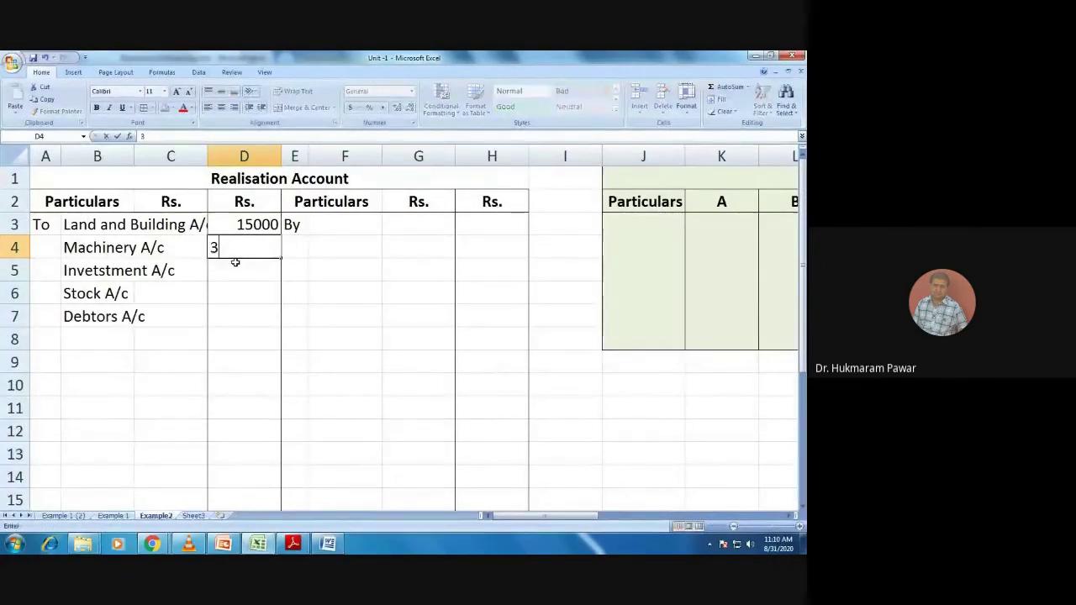
type("0000")
key("Return")
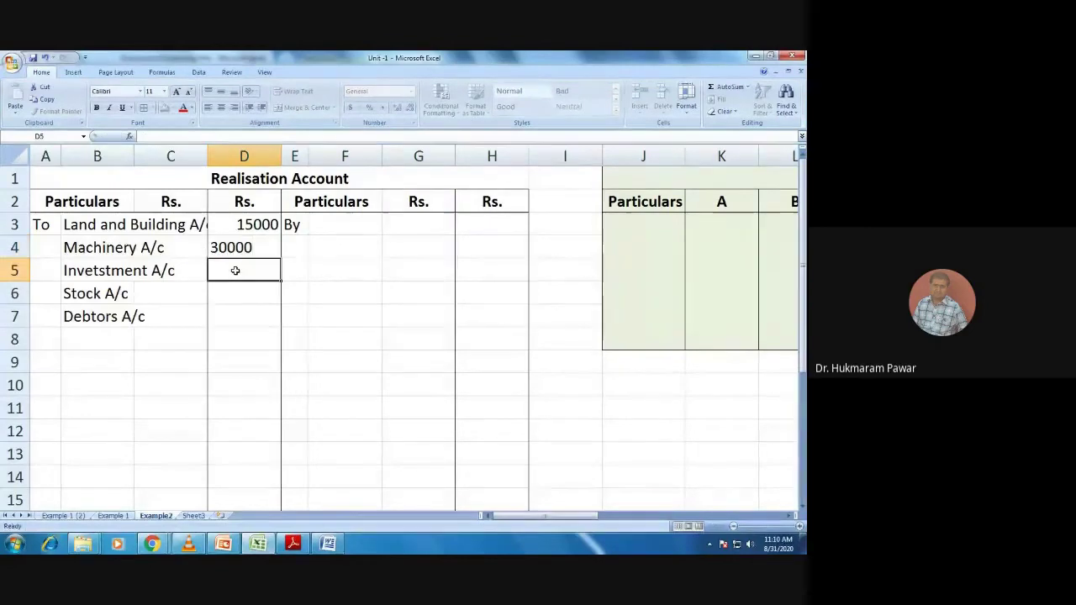
Check the investments value in the Word balance sheet and enter 5000 in D5 of the Excel Realisation Account
key("alt+Tab")
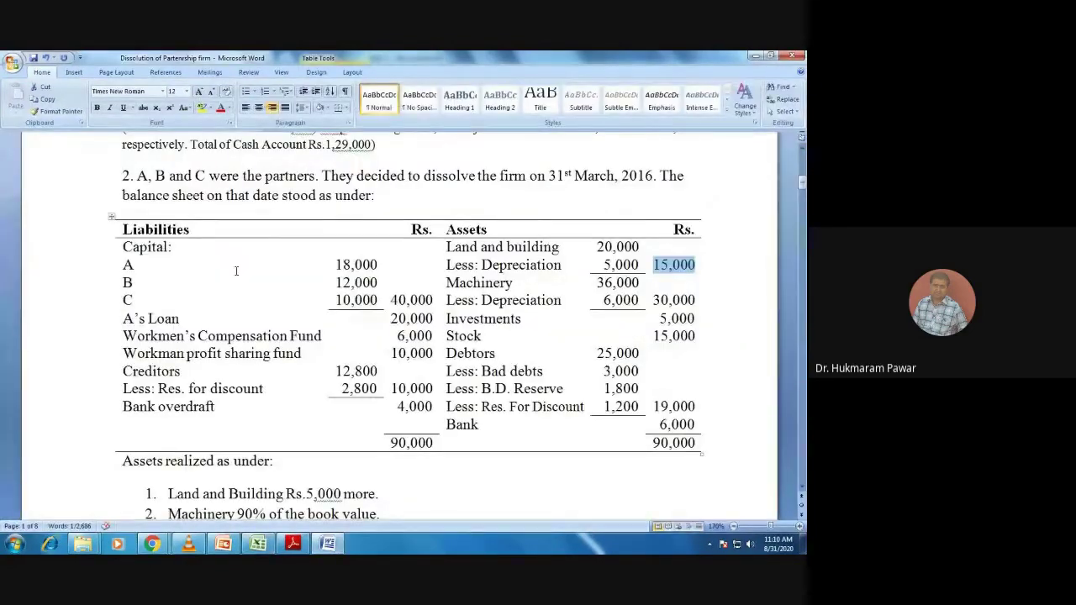
key("alt+Tab")
type("5")
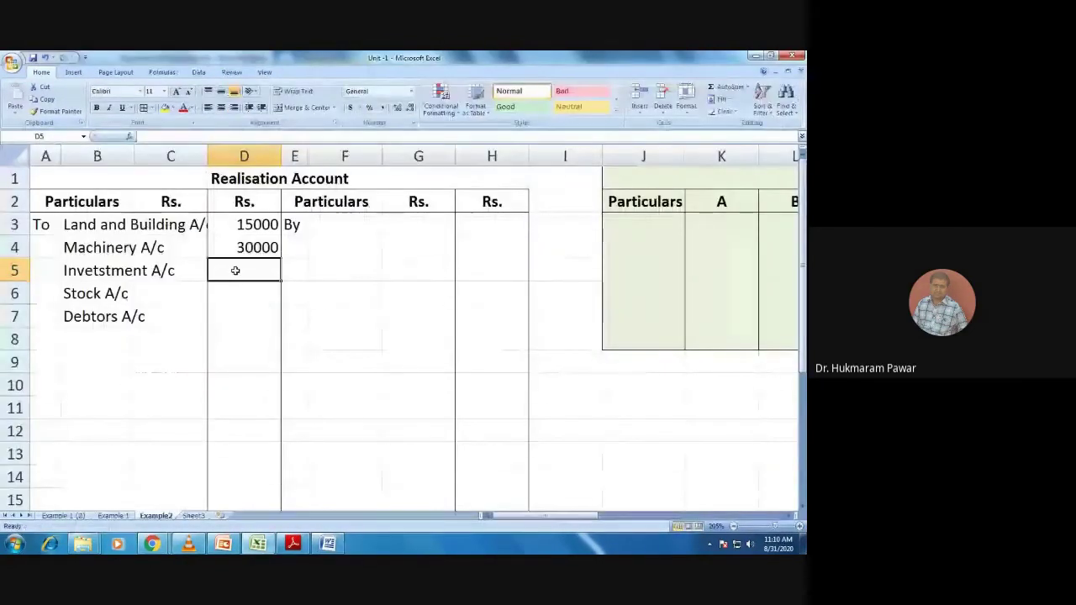
type("000")
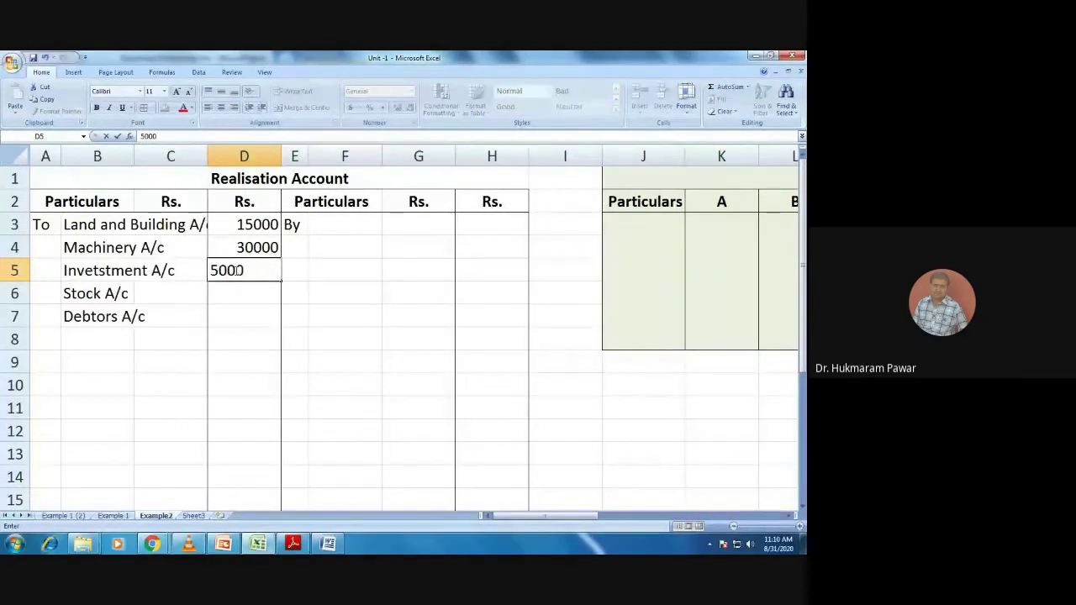
key("alt")
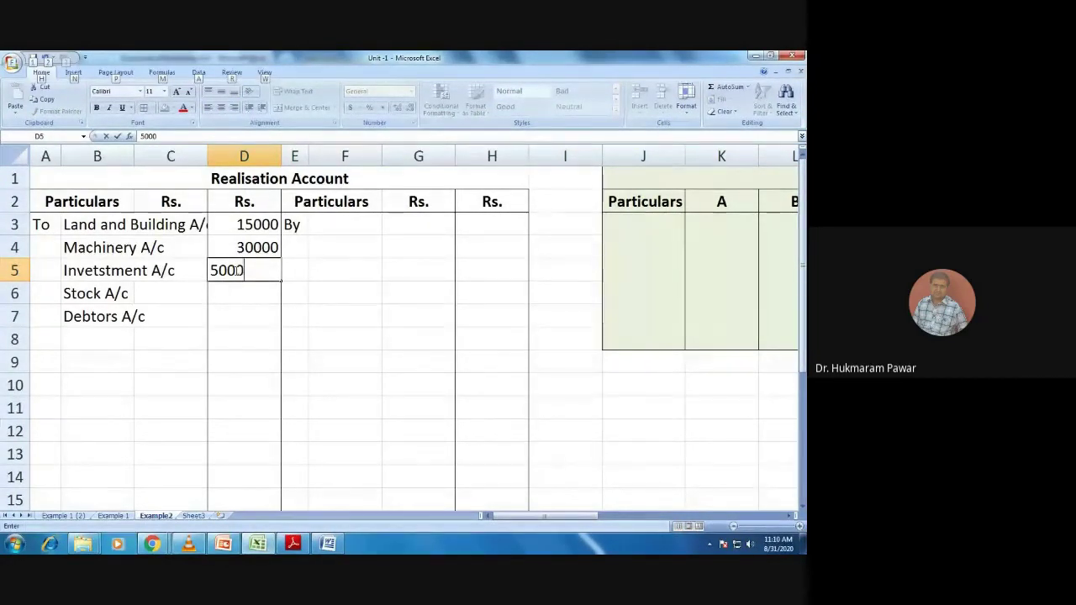
key("alt+Tab")
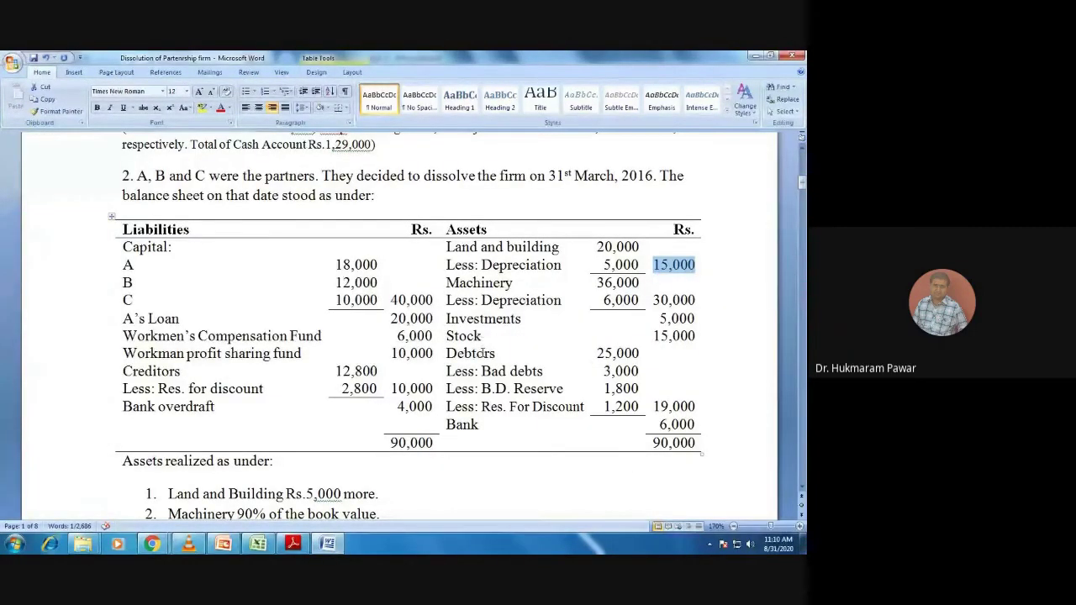
key("alt+Tab")
key("Return")
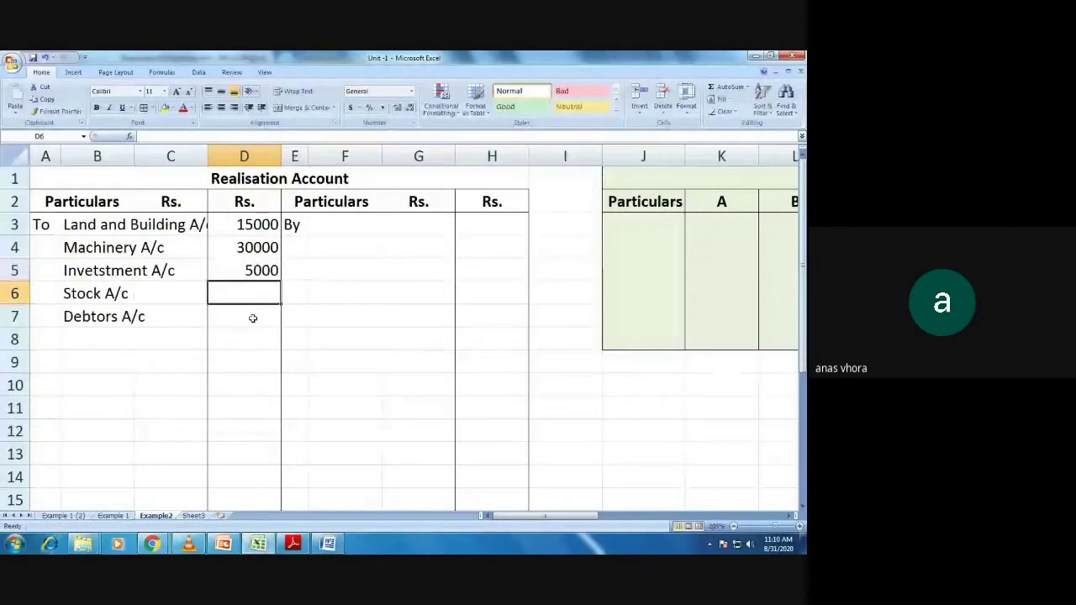
Enter 15000 for Stock A/c in D6 of the Realisation Account
type("1")
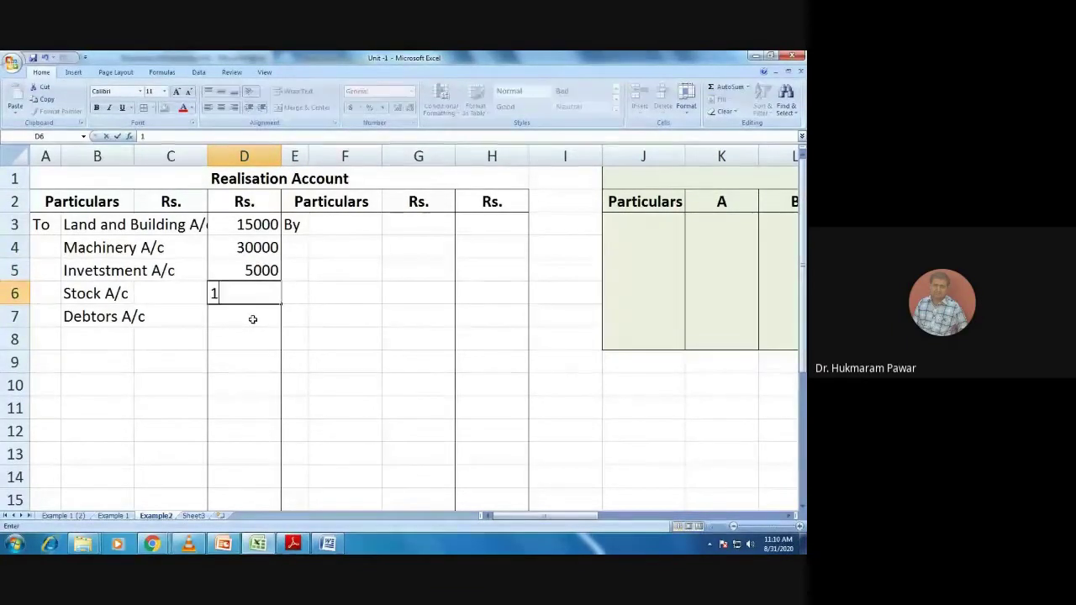
type("5000")
key("Return")
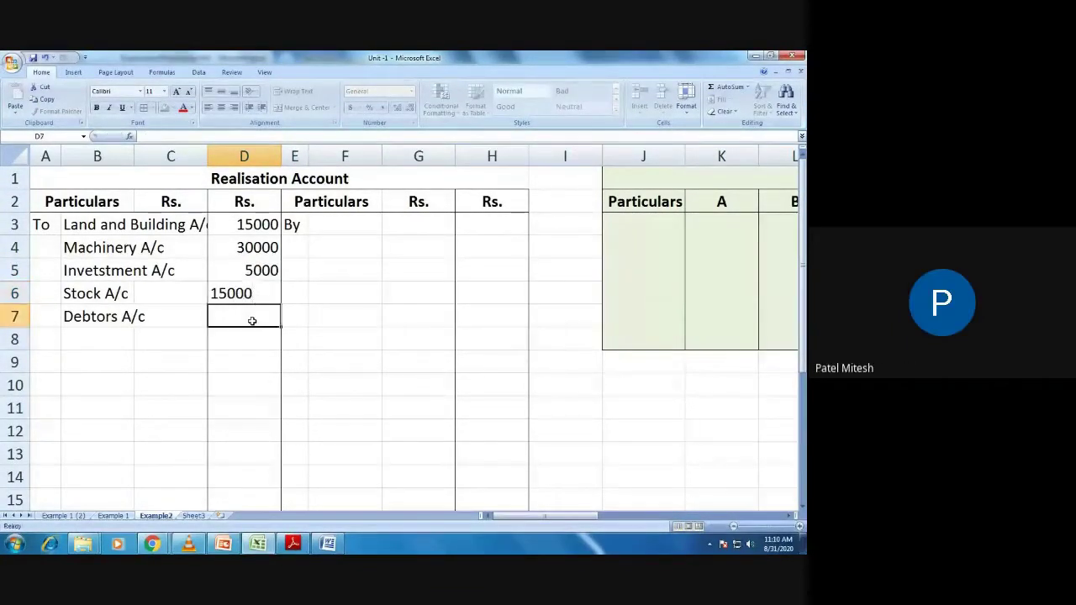
Check the debtors and bad debts figures in the Word balance sheet and enter 22000 for Debtors A/c in D7 in Excel
key("alt+Tab")
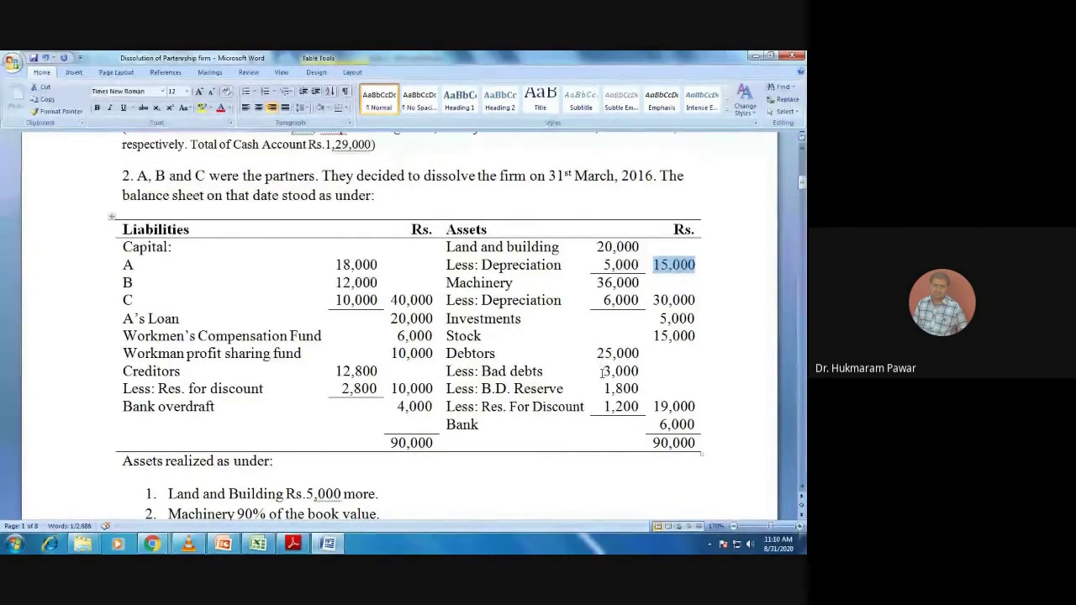
key("alt+Tab")
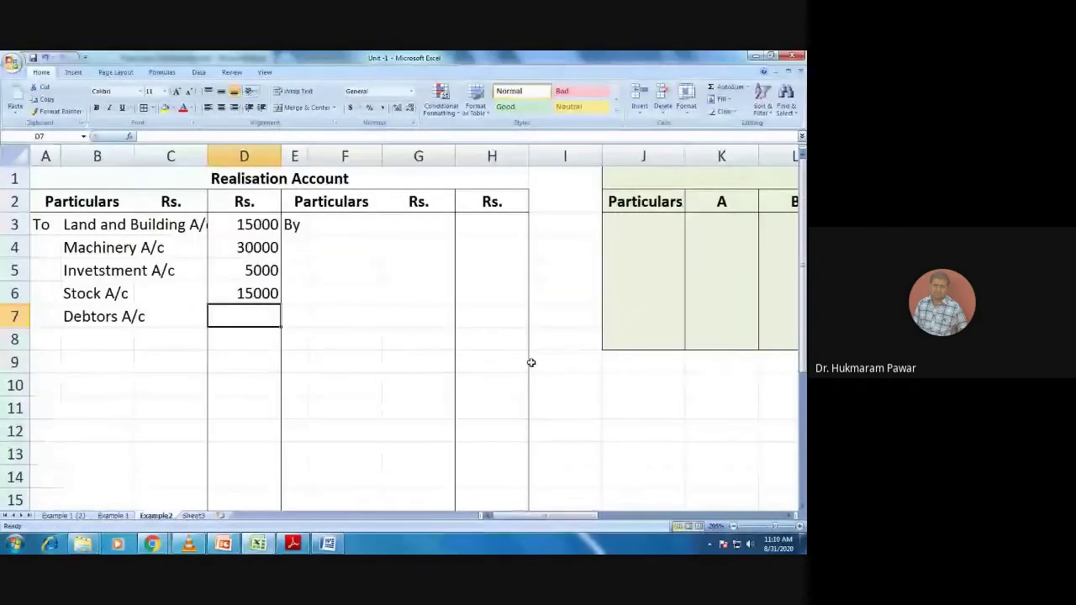
type("22")
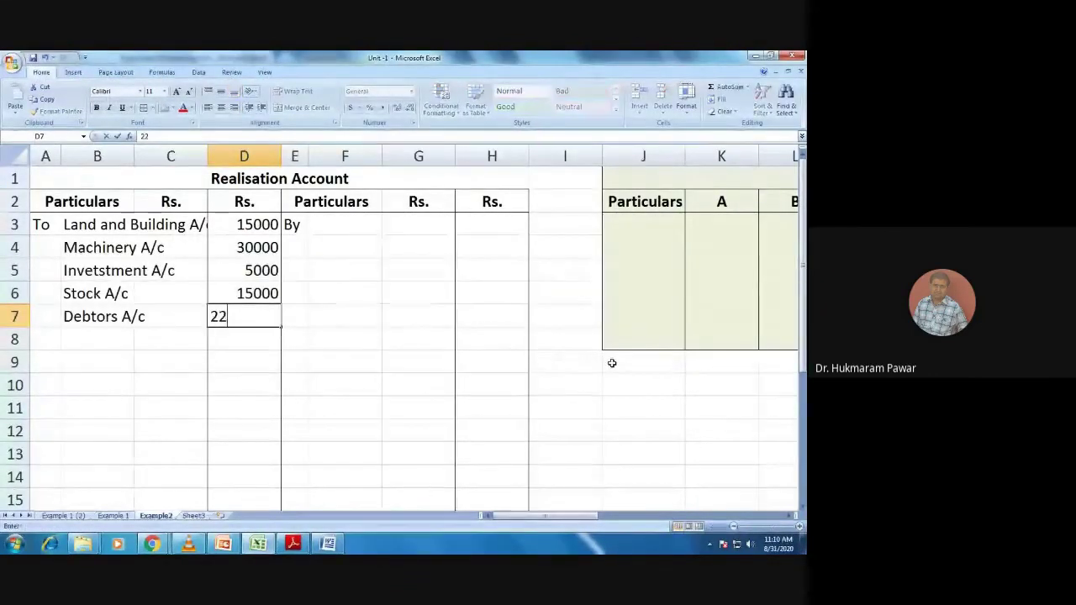
type("000")
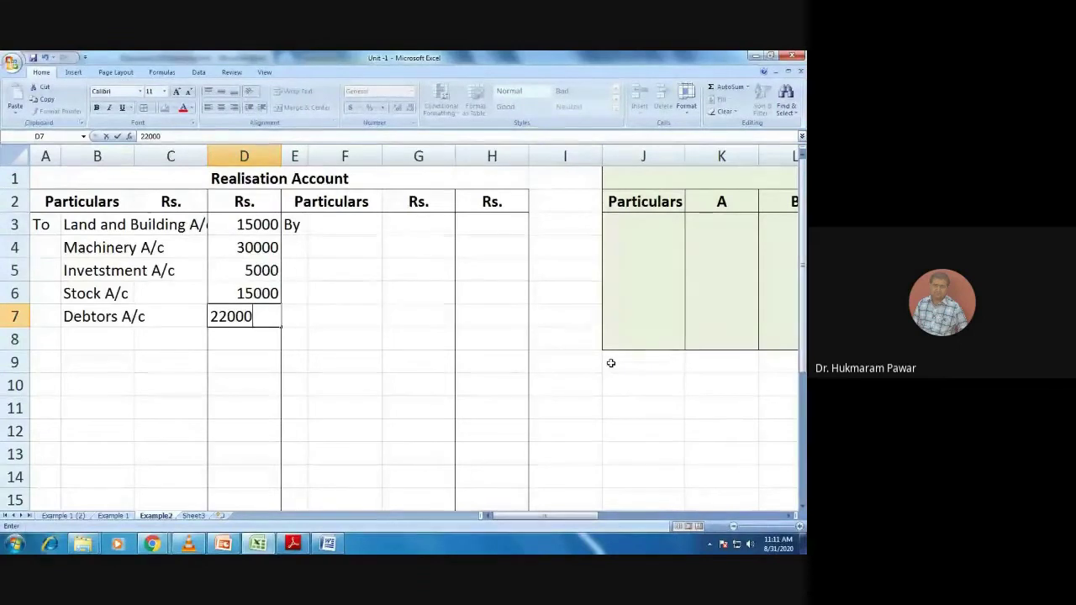
key("Return")
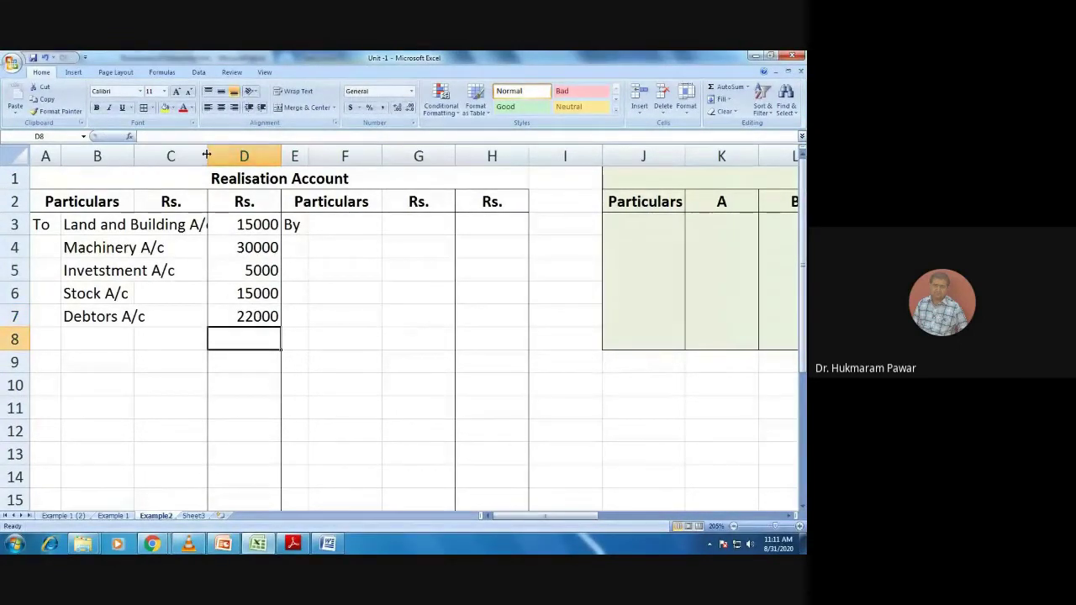
Move the asset amounts from D3:D7 to C3:C7 and resize columns B and C to fit their contents
left_click_drag(206, 155, 162, 155)
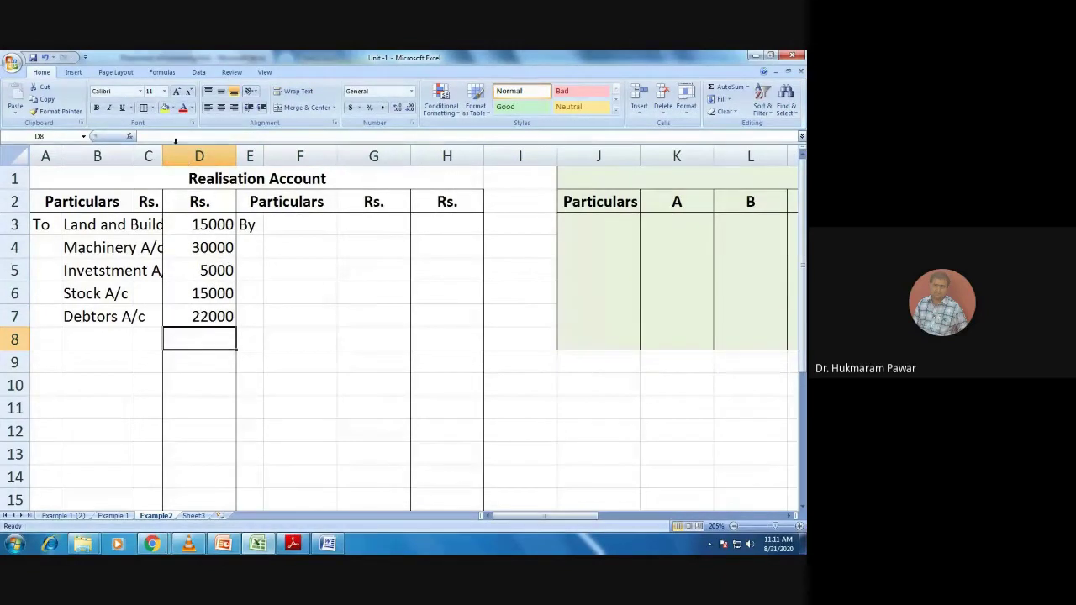
double_click(133, 156)
left_click_drag(285, 223, 259, 316)
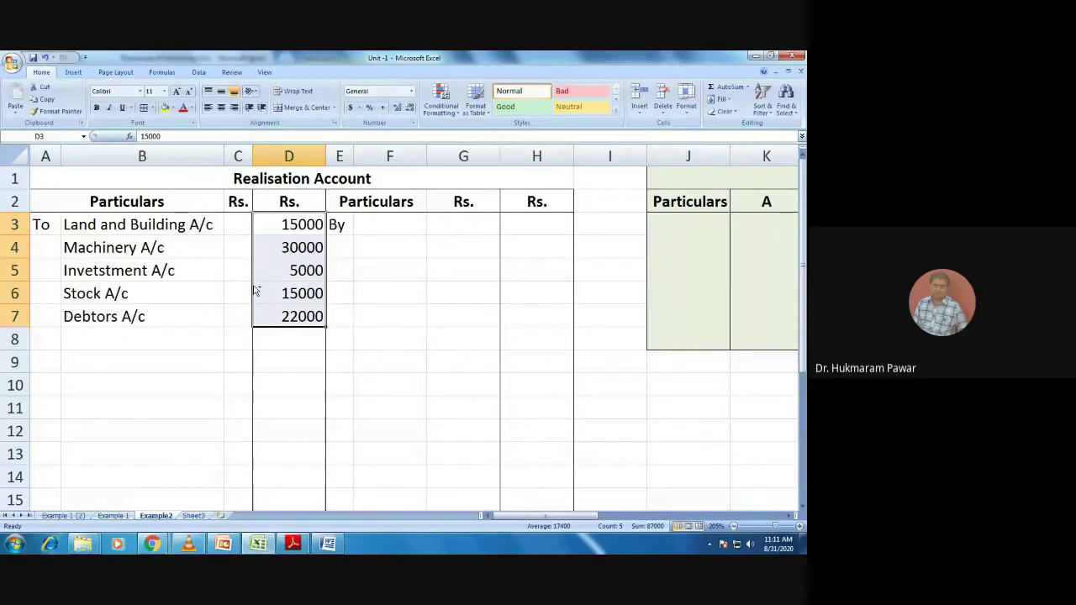
key("ctrl+c")
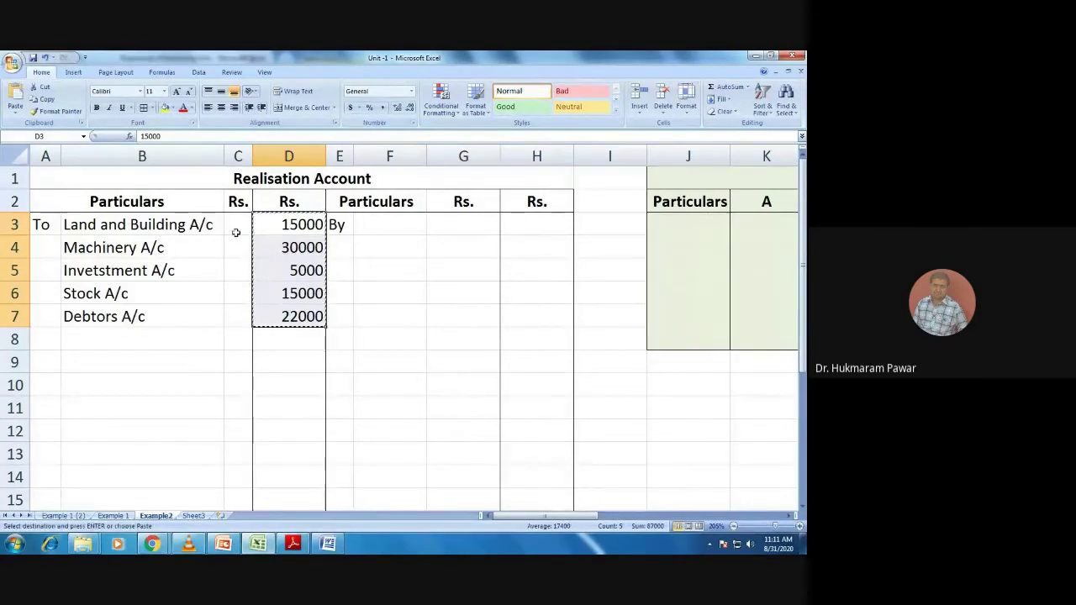
left_click(237, 223)
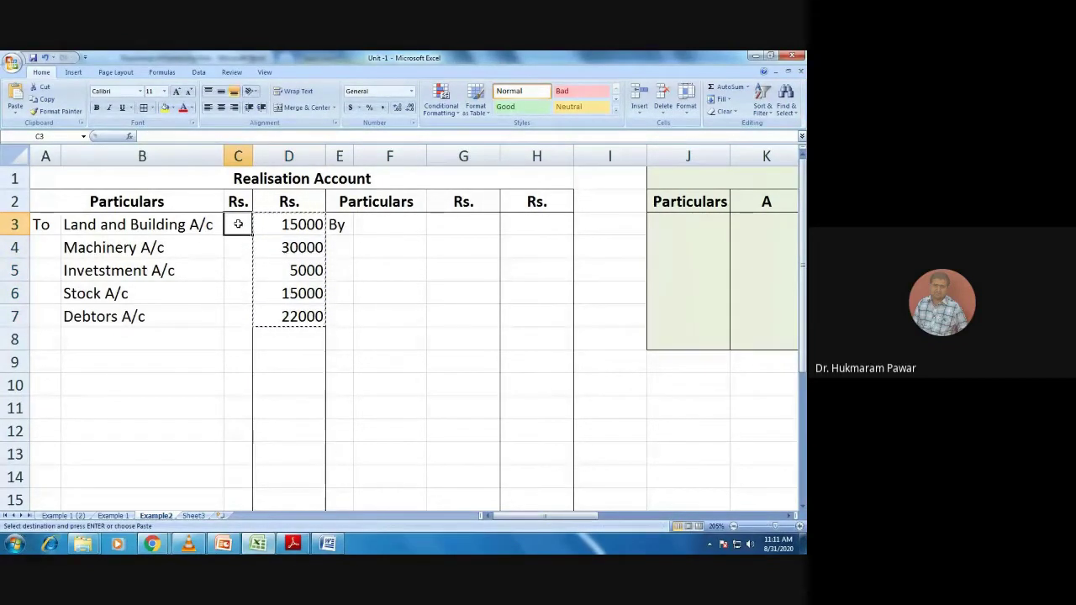
key("ctrl+v")
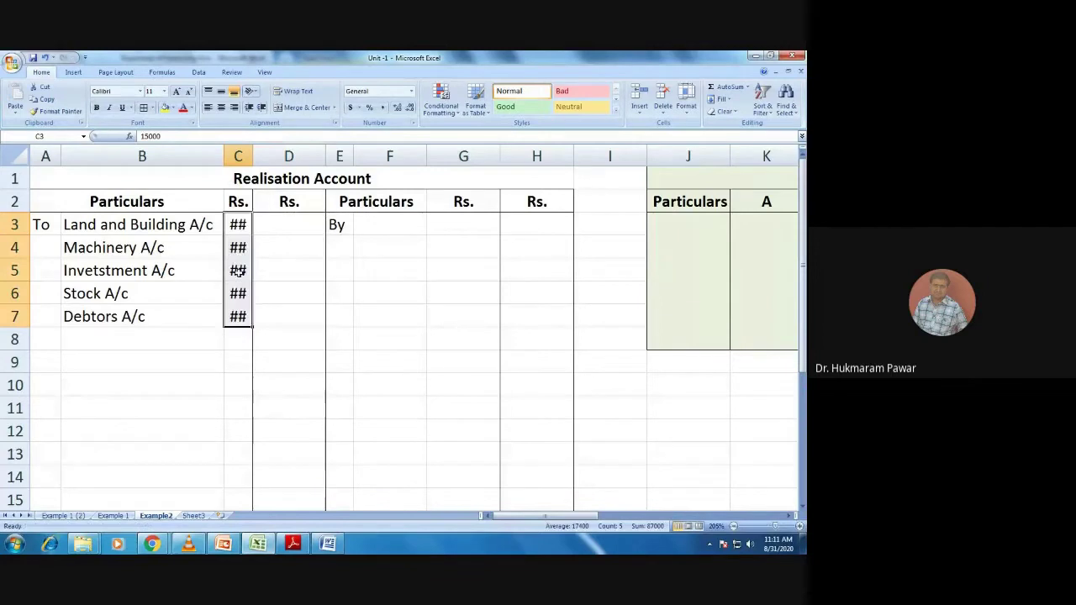
double_click(251, 157)
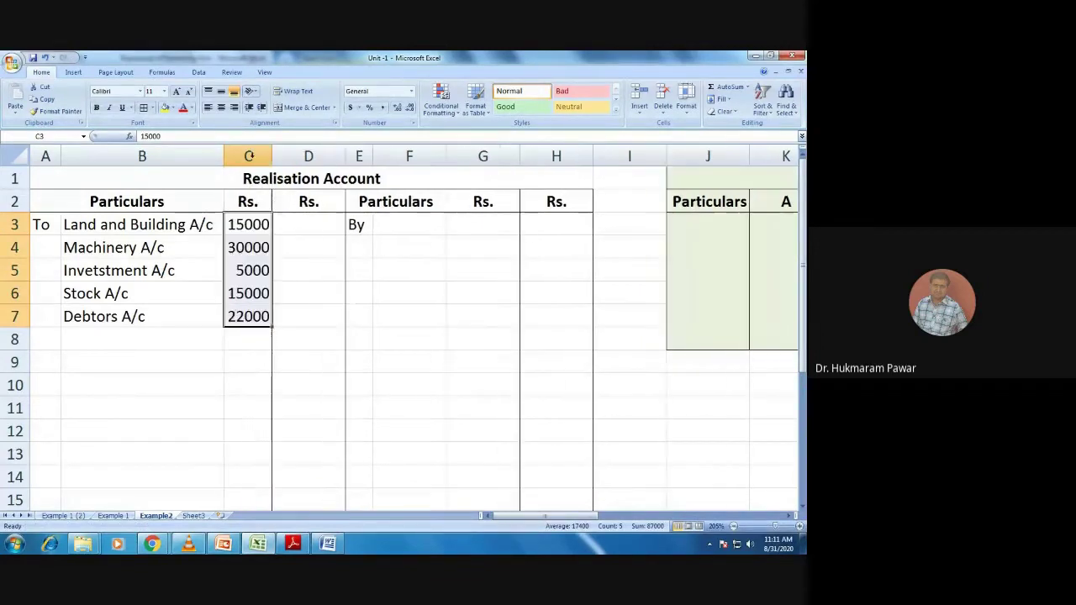
Apply a left border to the asset amounts in C3:C7
left_click(292, 313)
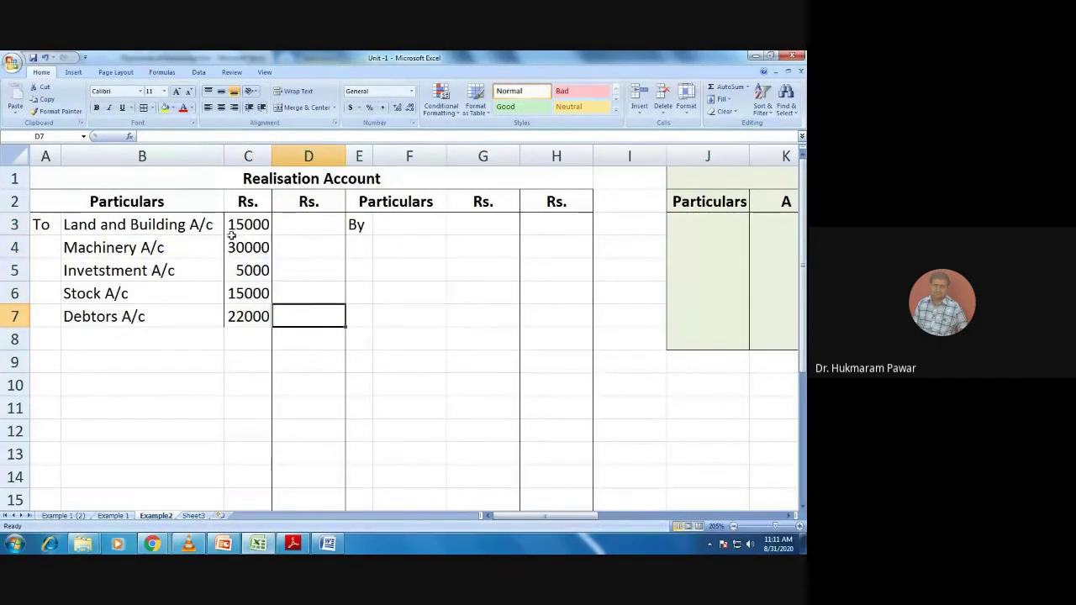
left_click_drag(231, 237, 233, 319)
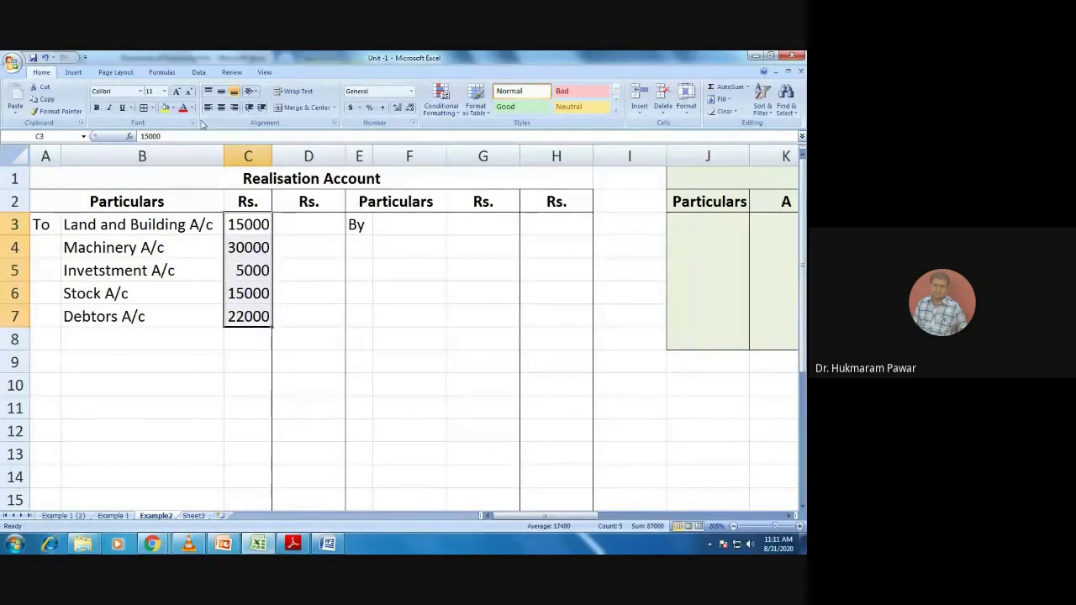
left_click(150, 109)
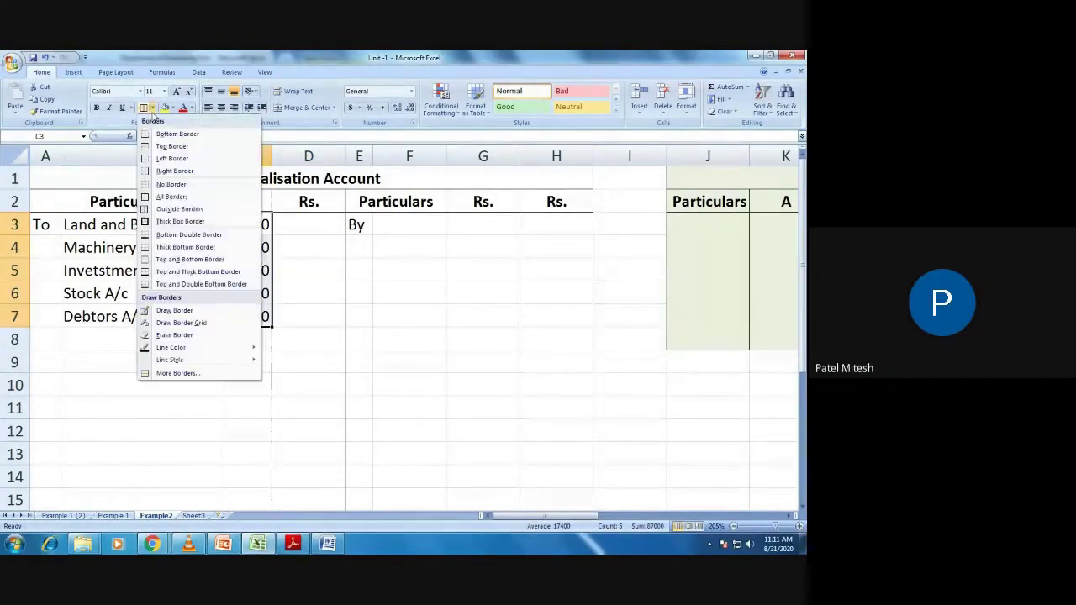
left_click(173, 158)
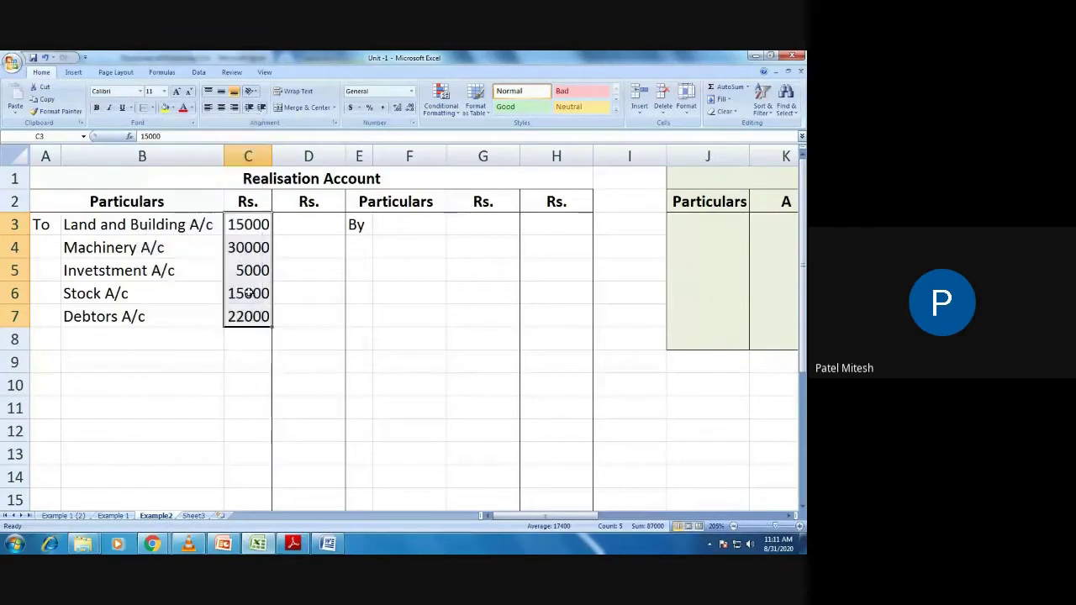
Enter the asset total 87000 in D7, beside the Debtors A/c amount
left_click(311, 320)
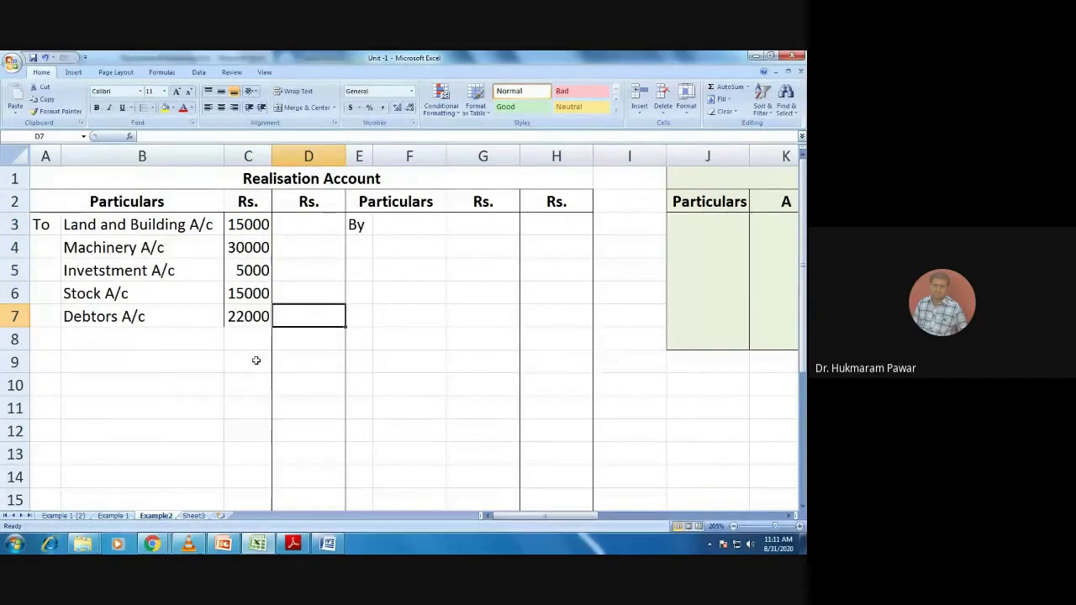
type("8700")
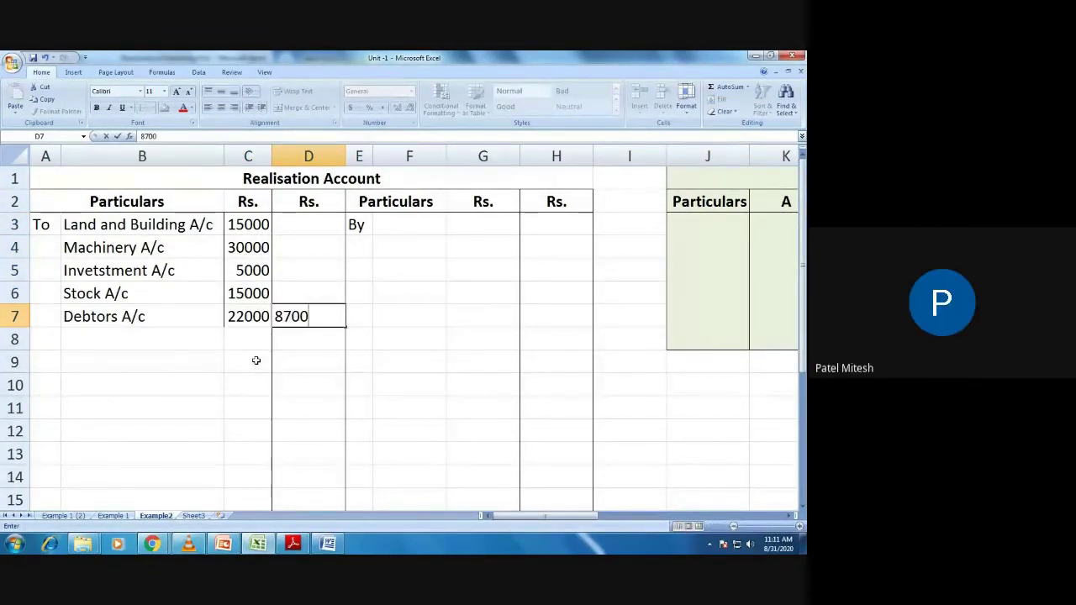
type("0")
left_click(296, 361)
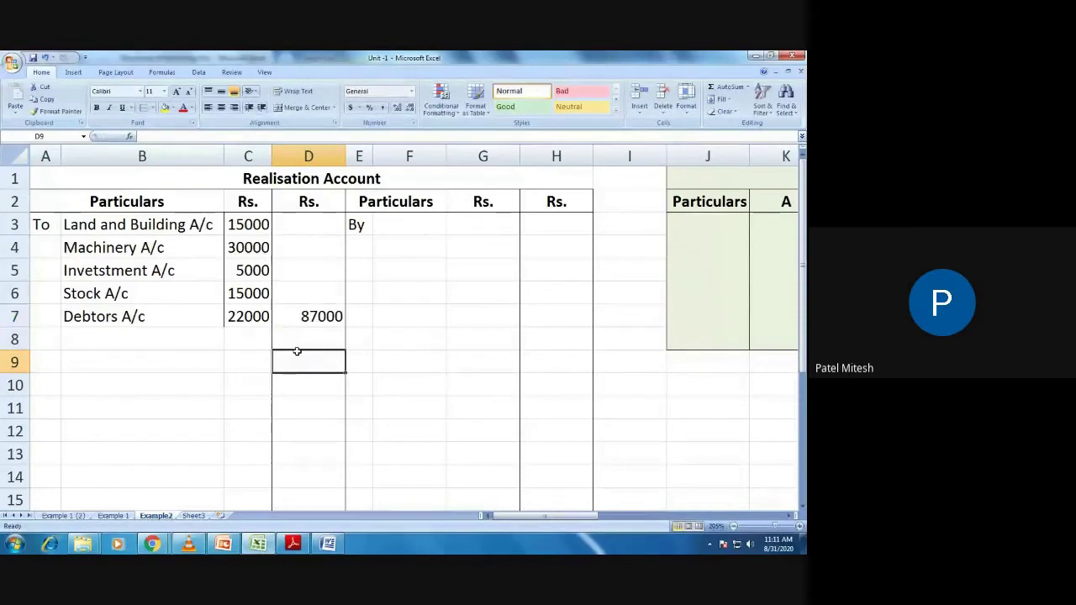
Review the debtors' reserves in the Word balance sheet and enter "BDR" in F3 on the credit side of the Excel Realisation Account
left_click(385, 225)
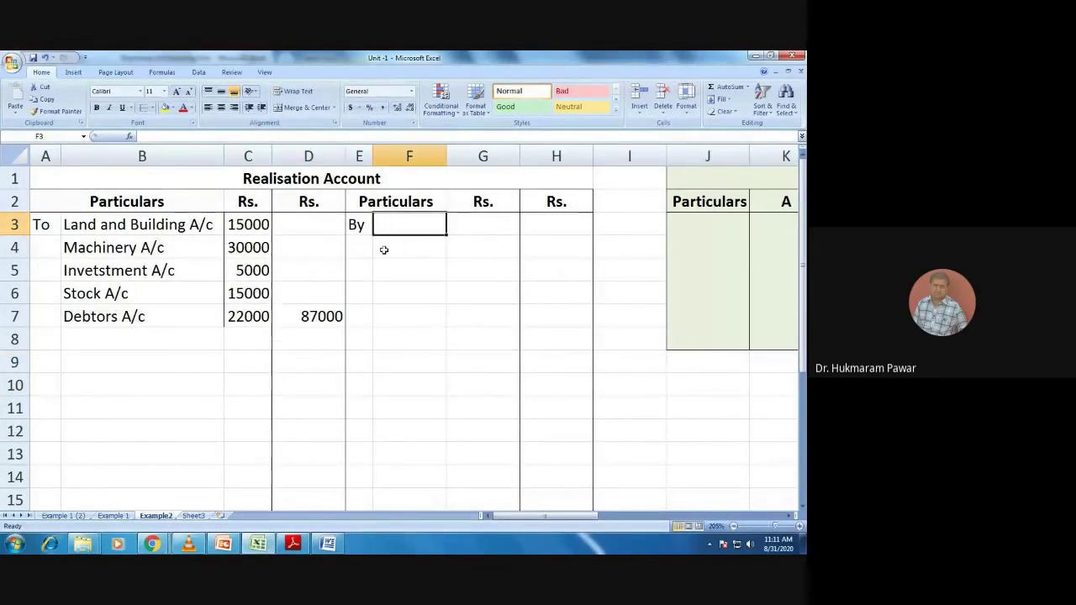
key("alt+Tab")
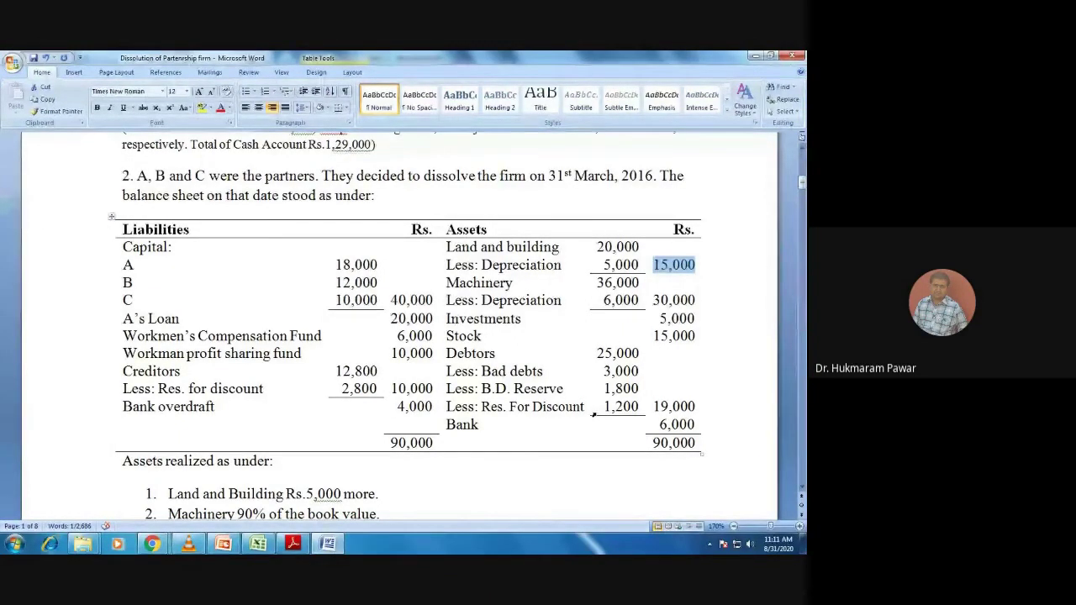
key("alt+Tab")
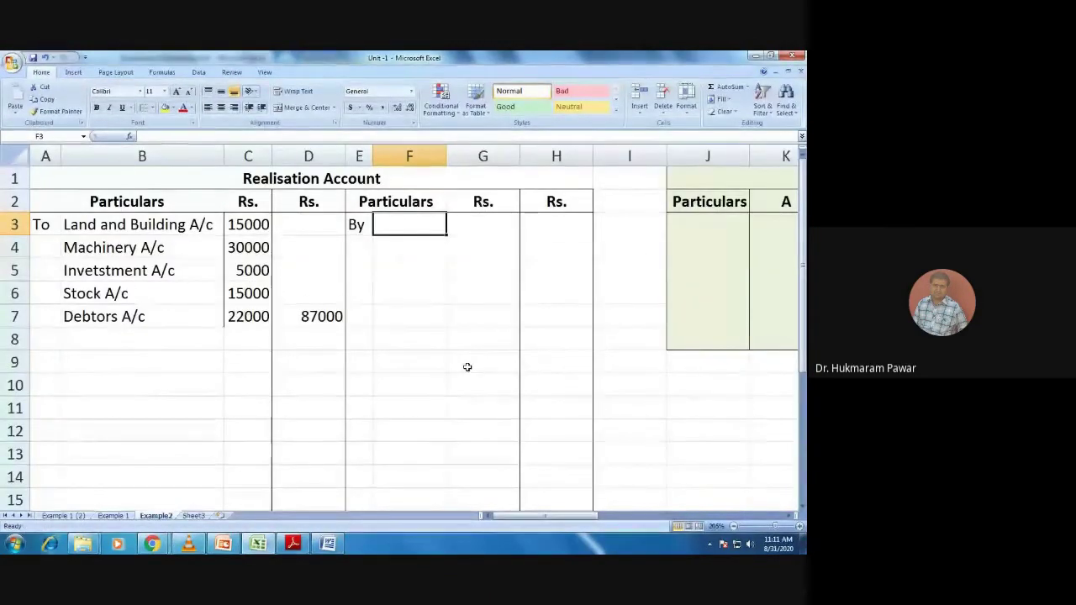
type("Bd")
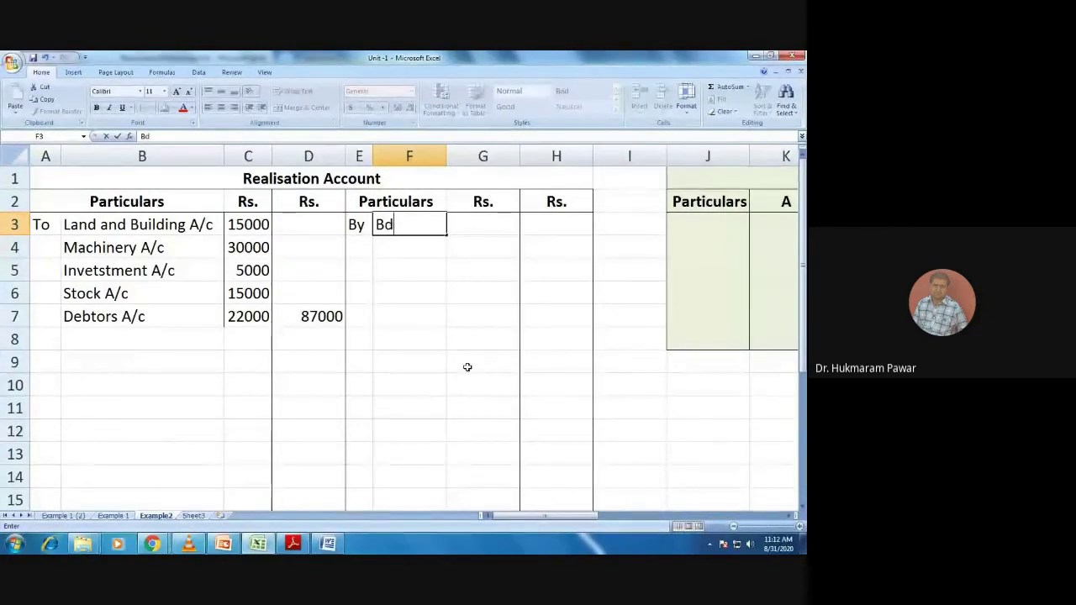
type("r")
key("BackSpace")
key("BackSpace")
type("D")
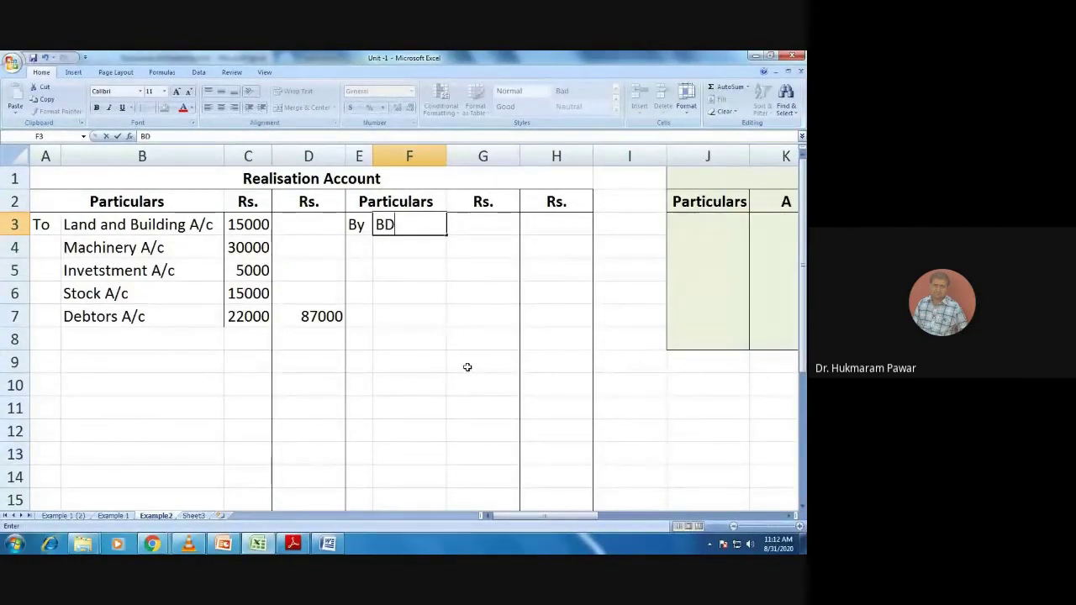
type("R")
key("Return")
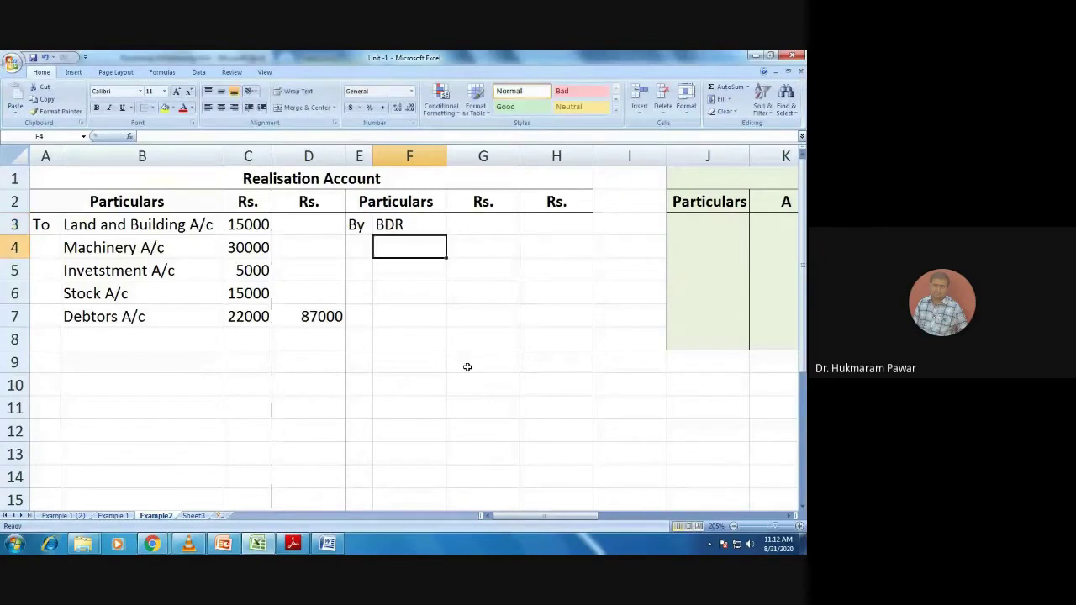
Enter "Dis. Res A/c" in F4 as the second credit-side particular
type("Dis")
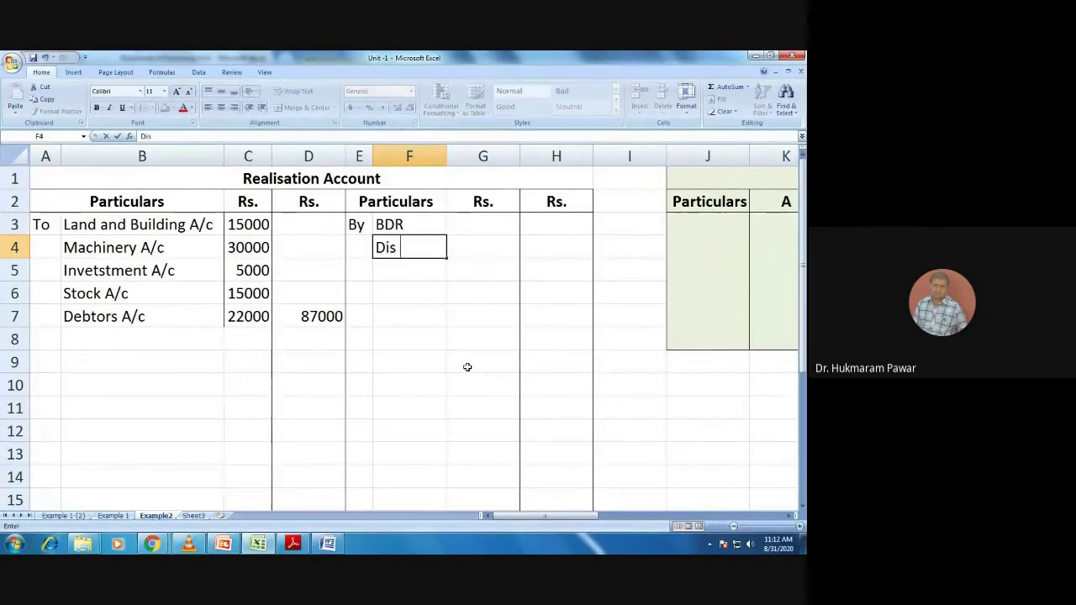
type(". Rs")
key("BackSpace")
type("es")
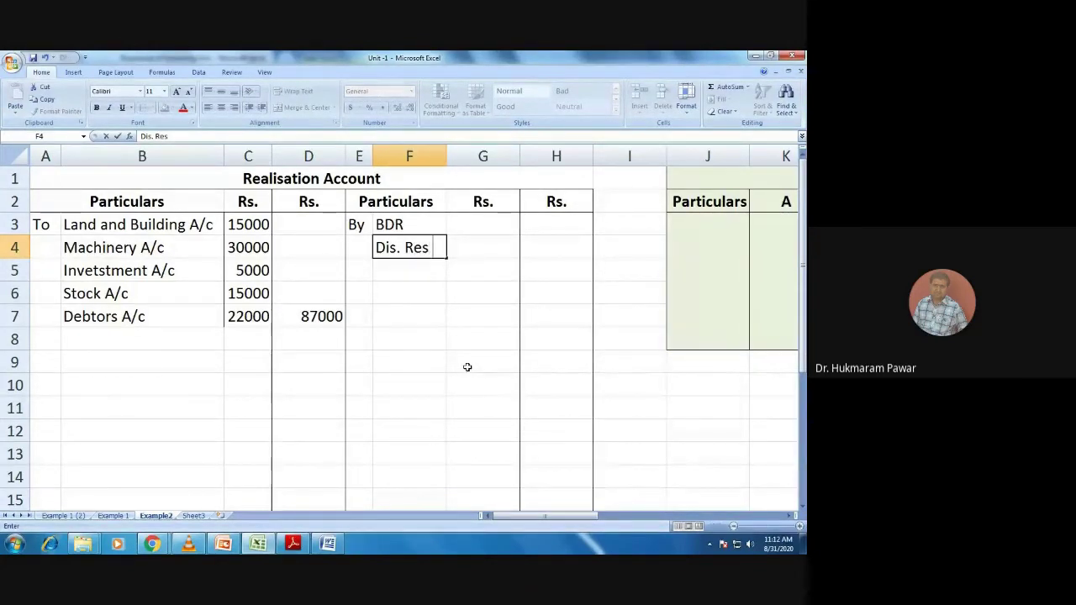
type(" A/c")
Extend the entry in F3 to read "BDR A/c"
key("Up")
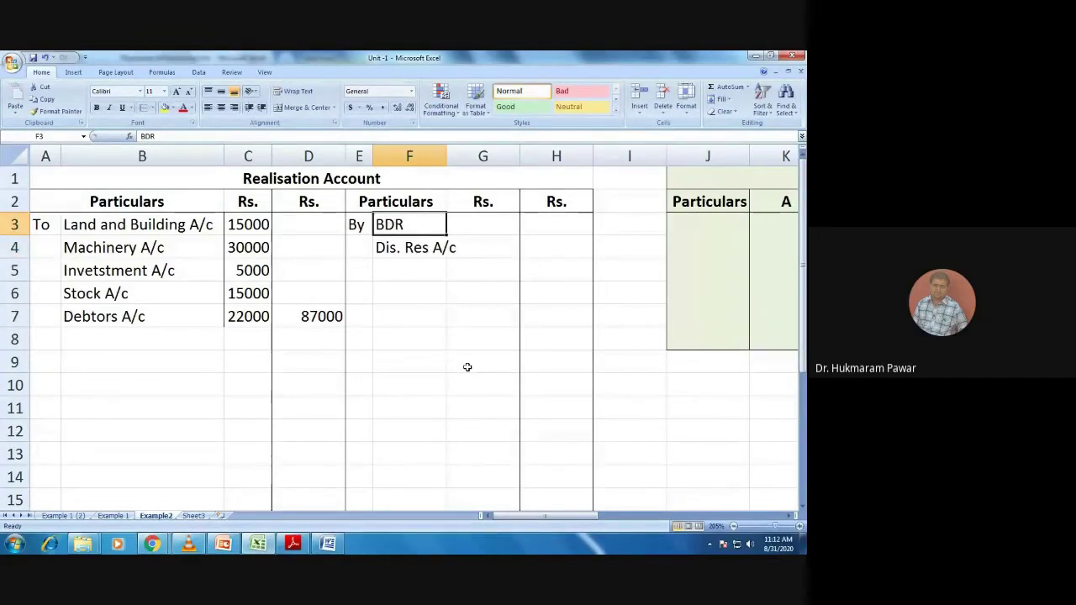
key("F2")
type("A/")
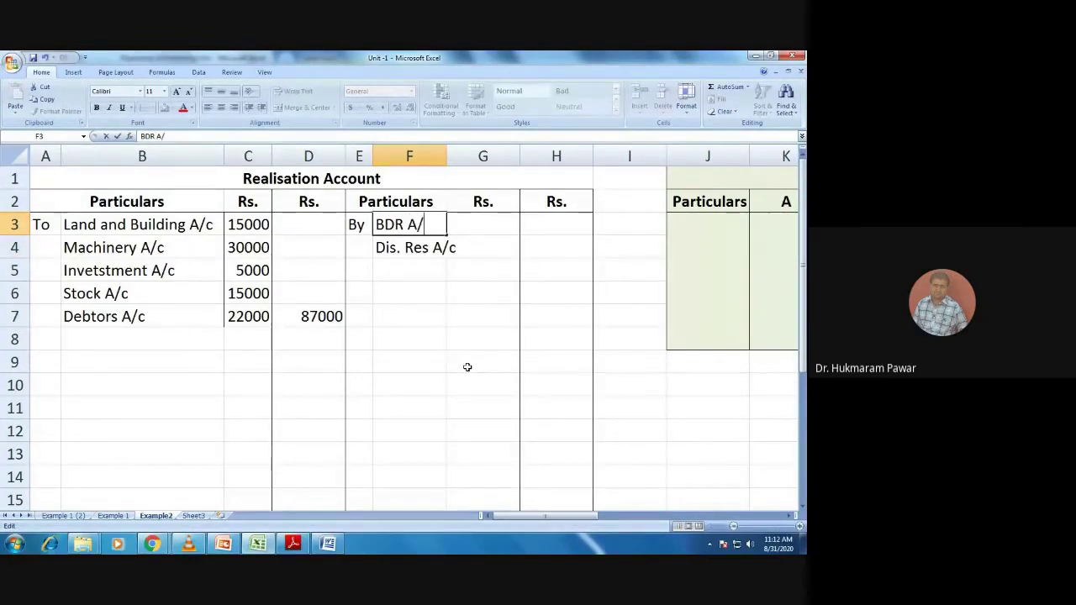
type("c")
key("F1")
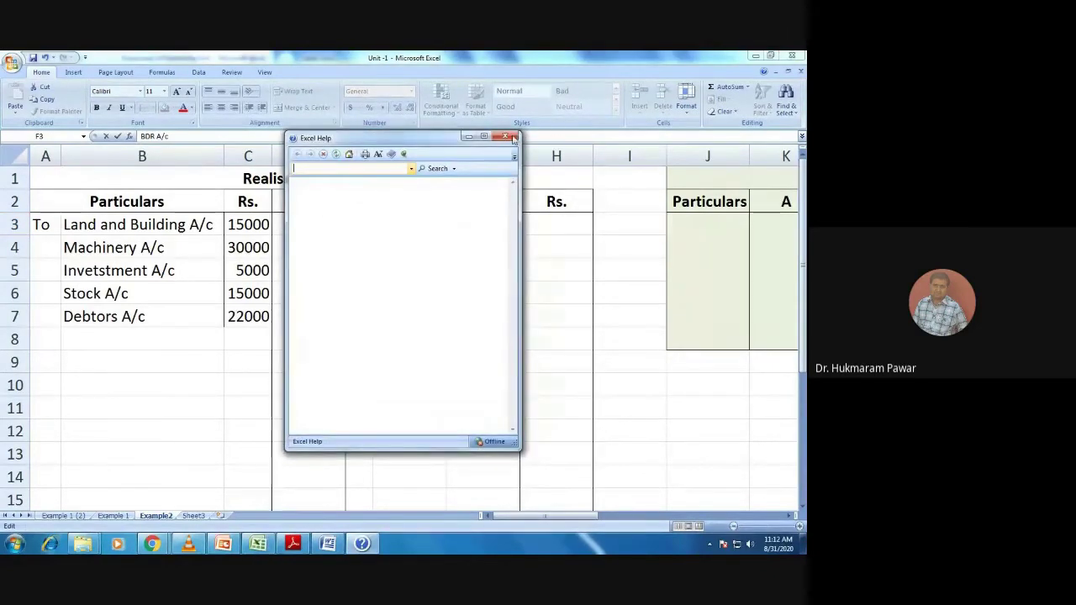
left_click(507, 137)
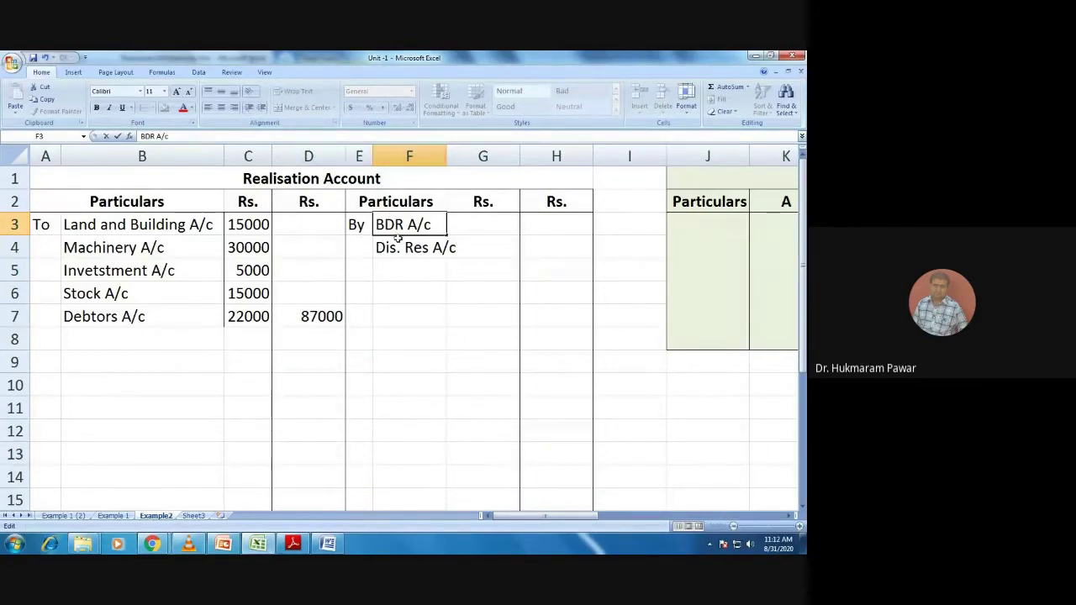
Widen column F to fit its particulars and enter the B.D. Reserve amount 1800 in G3 beside BDR A/c
left_click(461, 224)
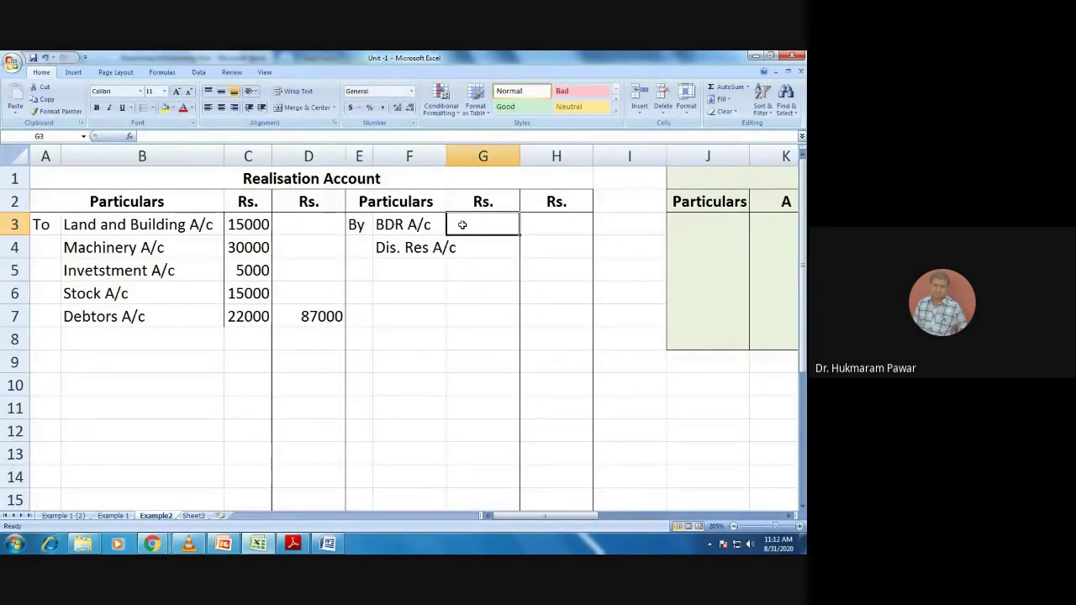
key("alt+Tab")
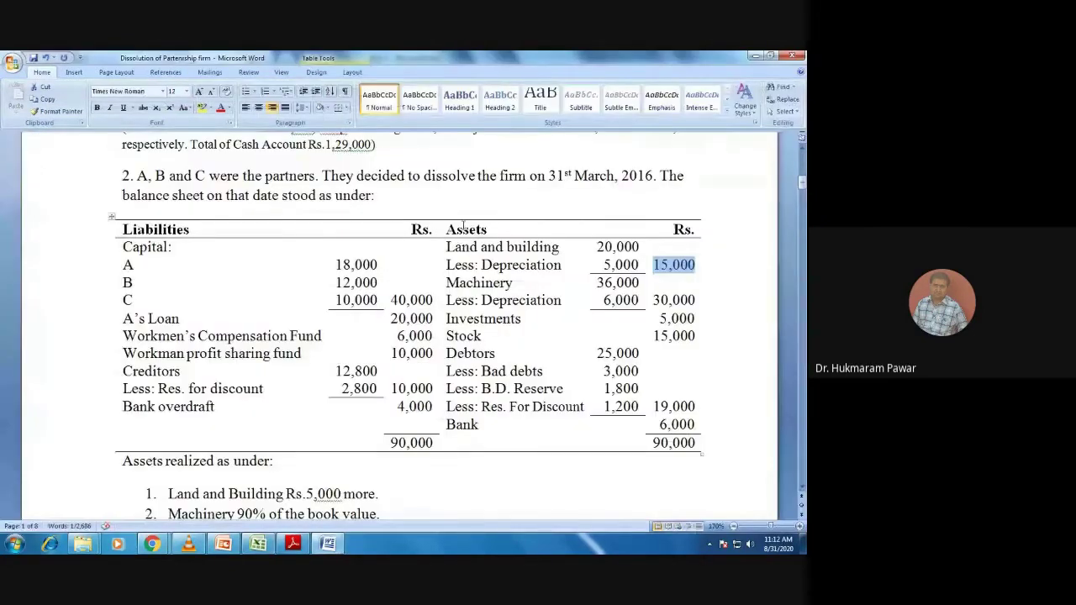
key("alt+Tab")
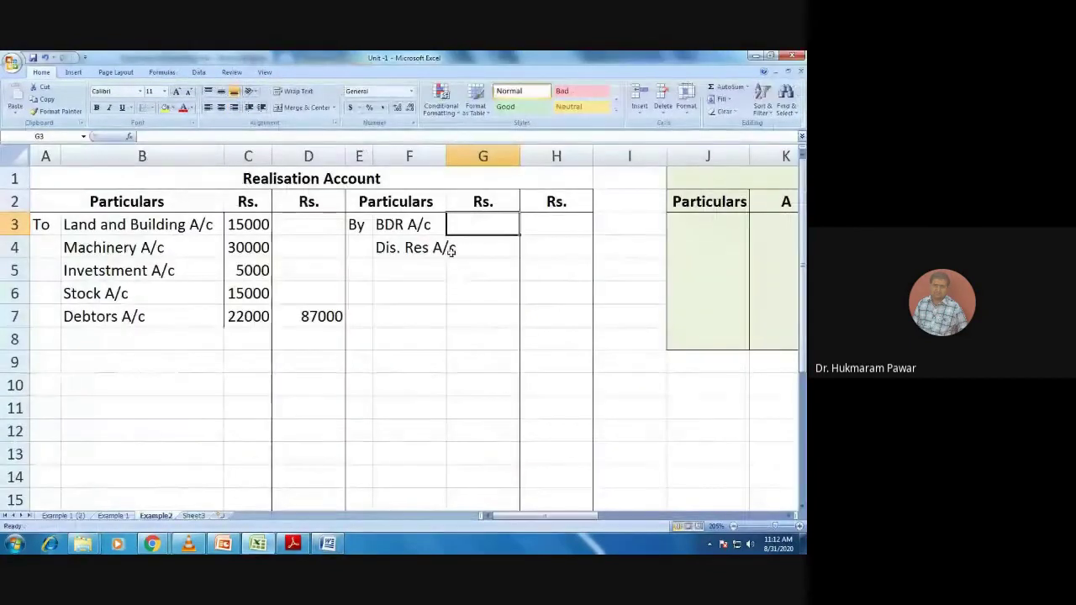
left_click_drag(445, 156, 463, 156)
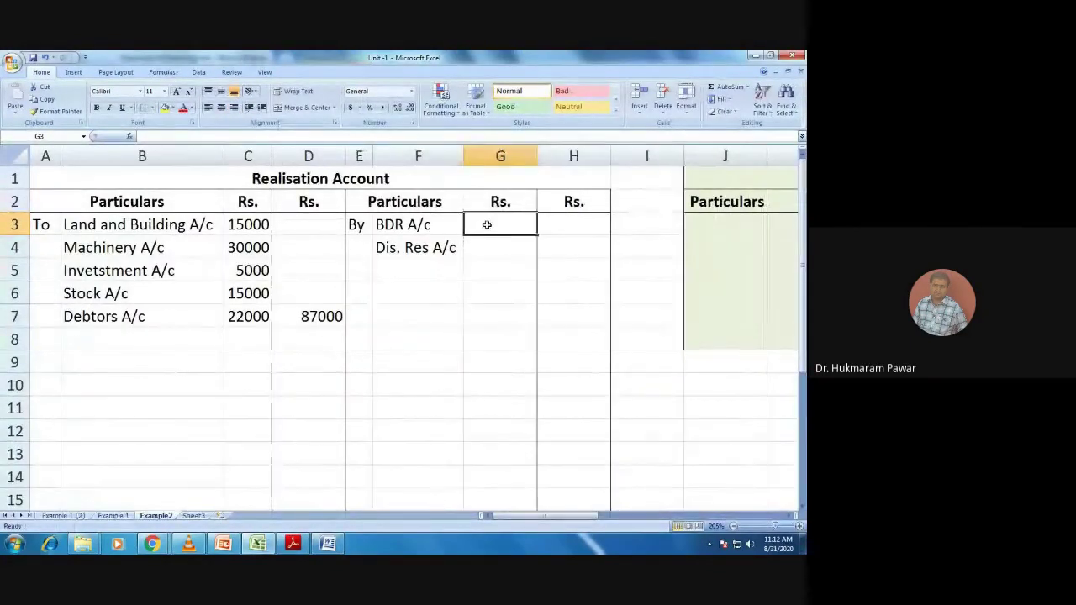
type("1800")
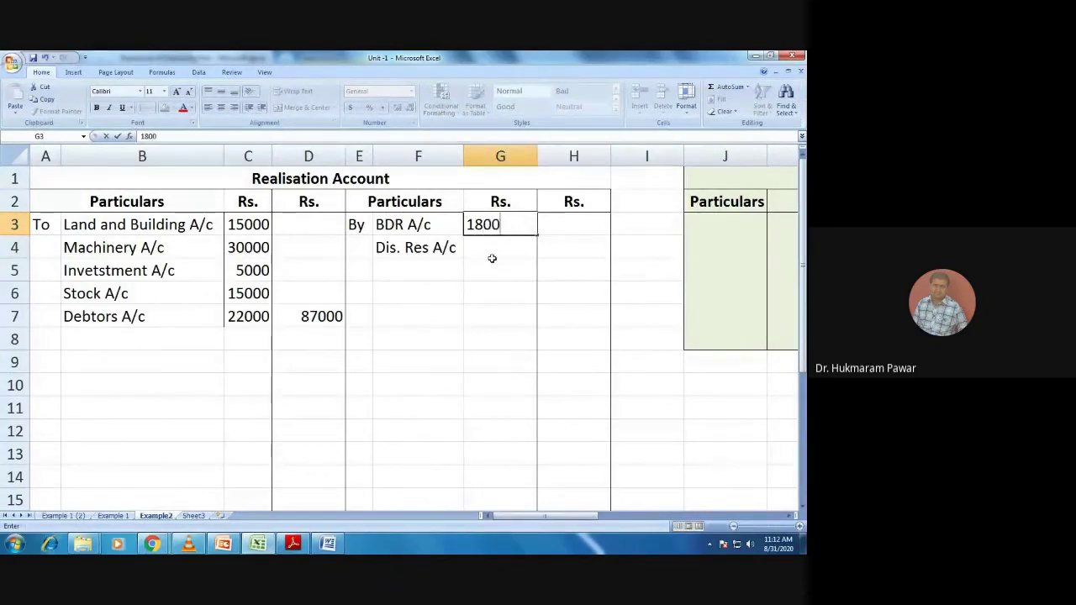
key("Return")
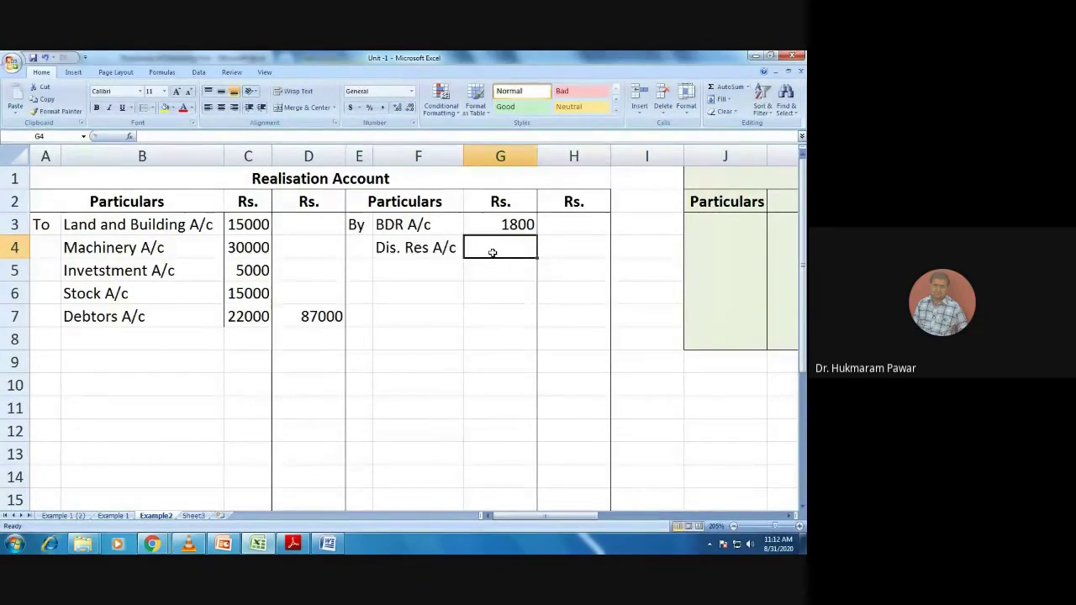
Check the debtors' reserve for discount in the Word balance sheet and enter 1200 in G4 beside Dis. Res A/c
key("alt+Tab")
key("alt+Tab")
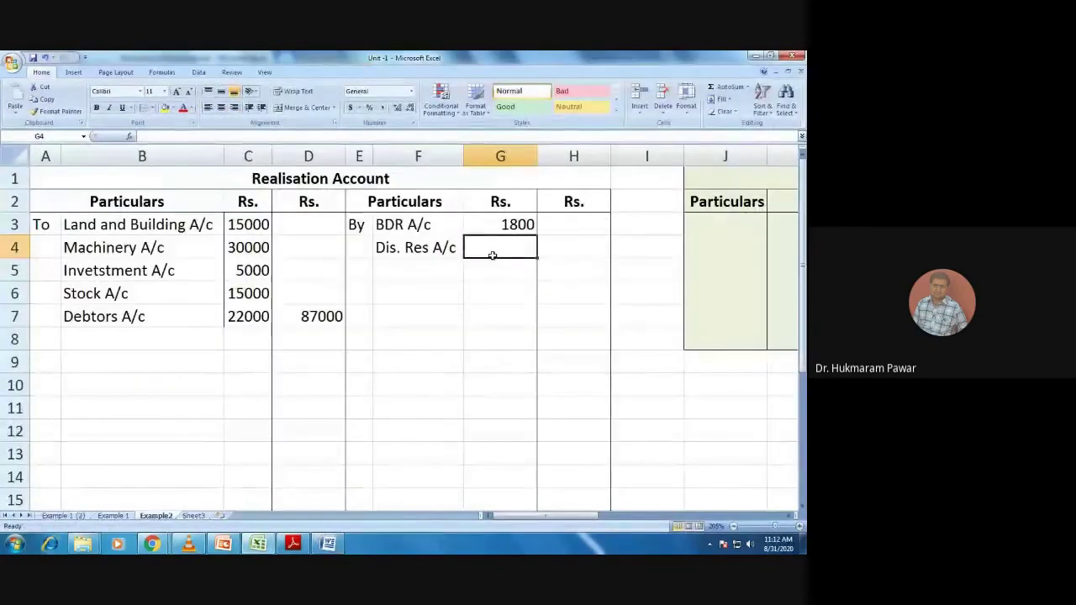
type("1200")
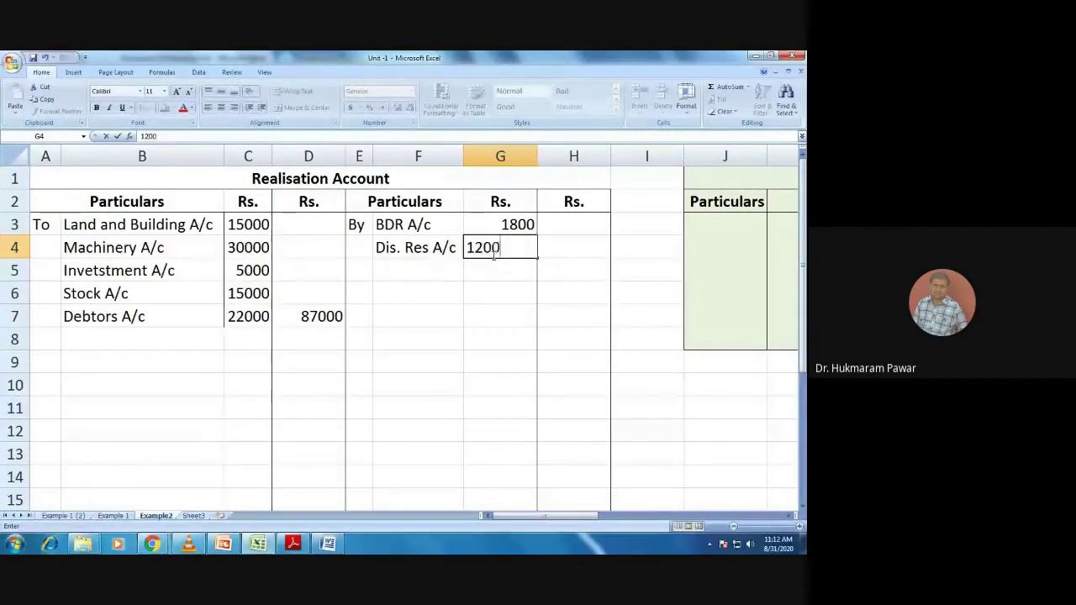
left_click(502, 274)
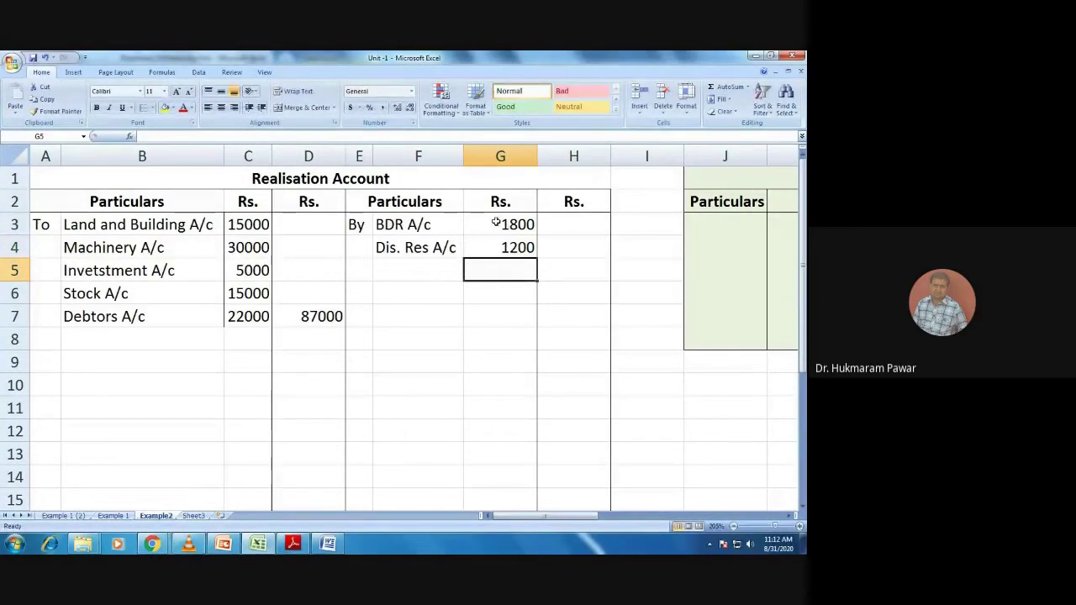
Enter the combined reserves total 3000 in H4, in the outer amount column of the credit side
left_click_drag(490, 224, 493, 246)
left_click(571, 250)
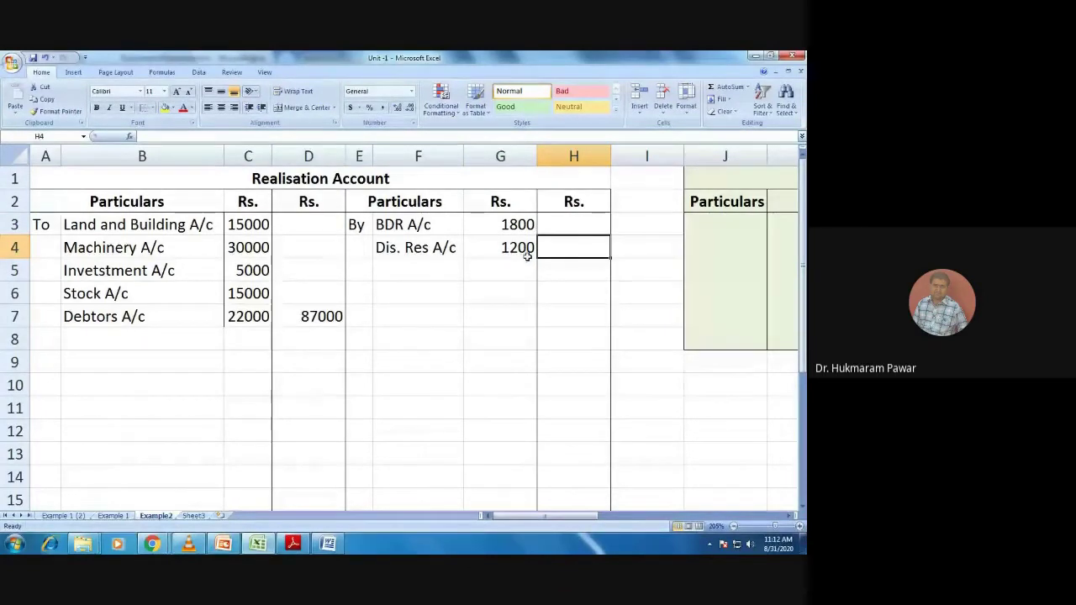
type("3000")
left_click(491, 267)
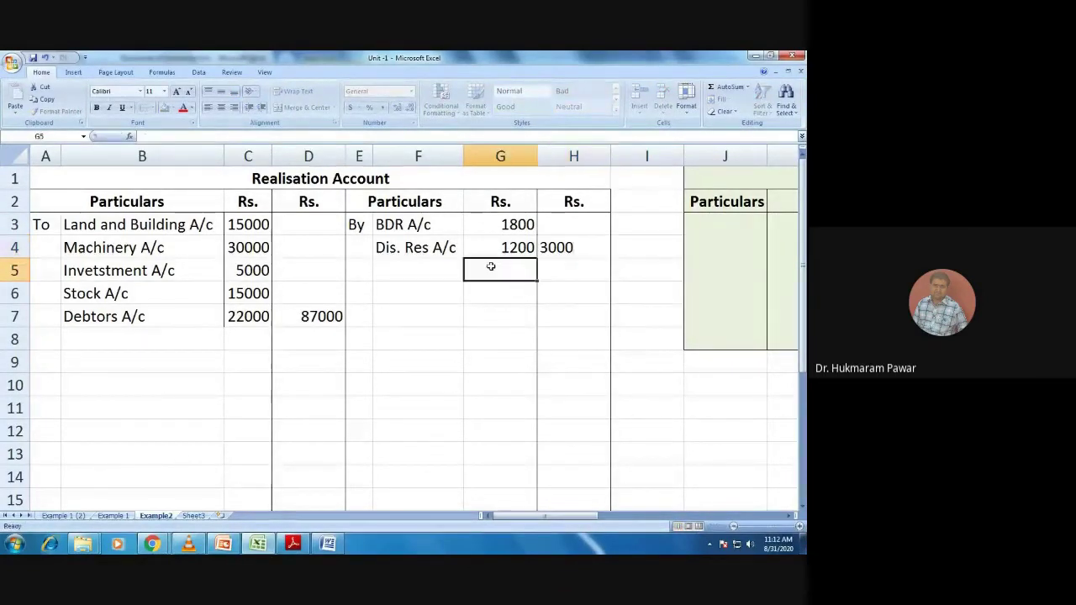
Prefix the Dis. Res A/c entry with "By" in E4 and the remaining asset entries with "To" in A4:A7
left_click(358, 251)
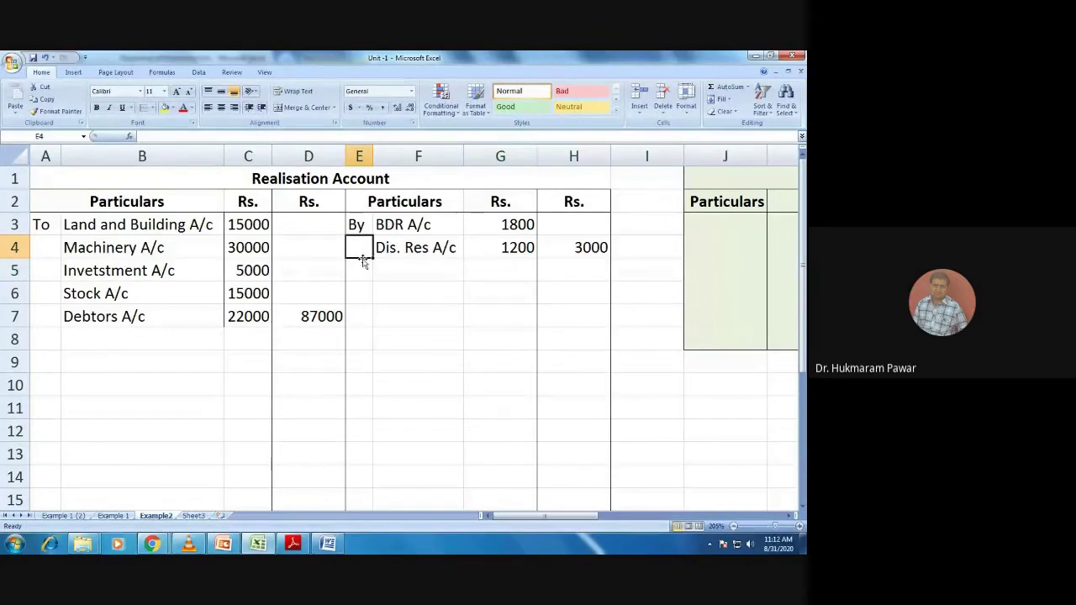
type("By")
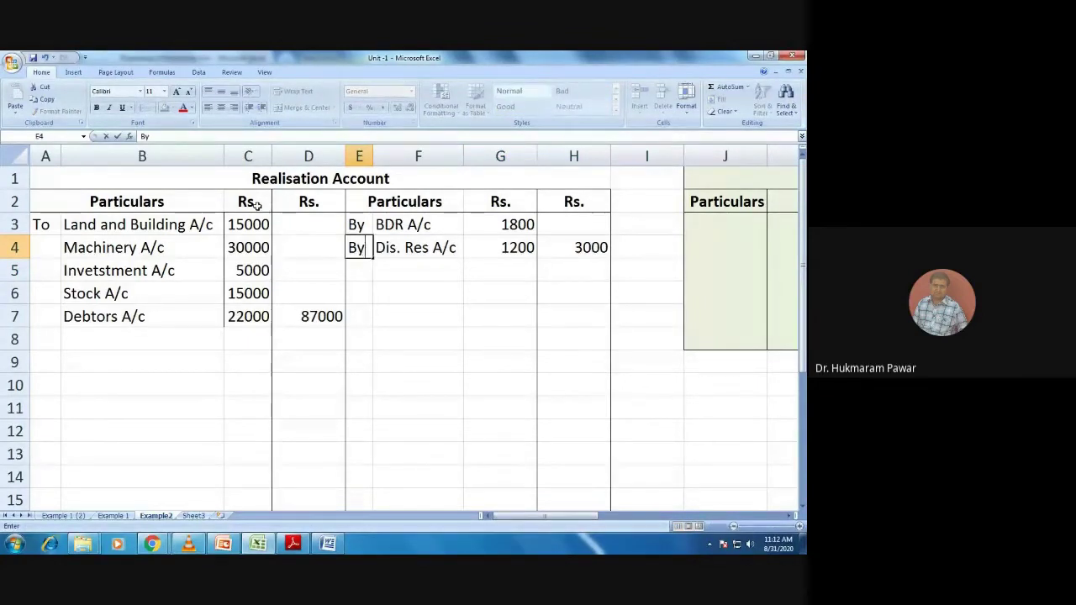
left_click(38, 246)
type("To")
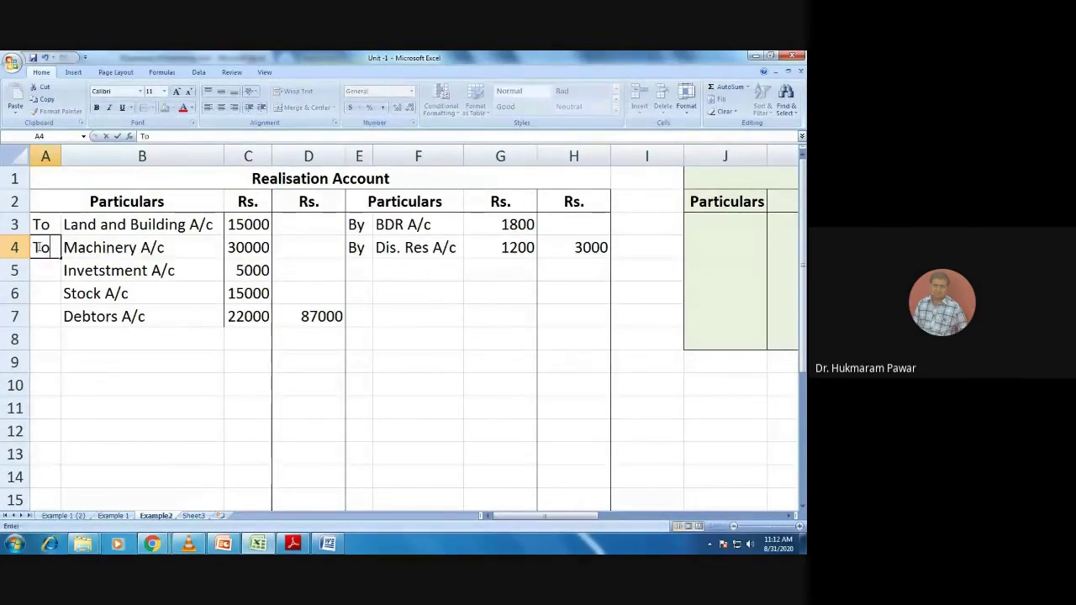
key("Return")
type("To")
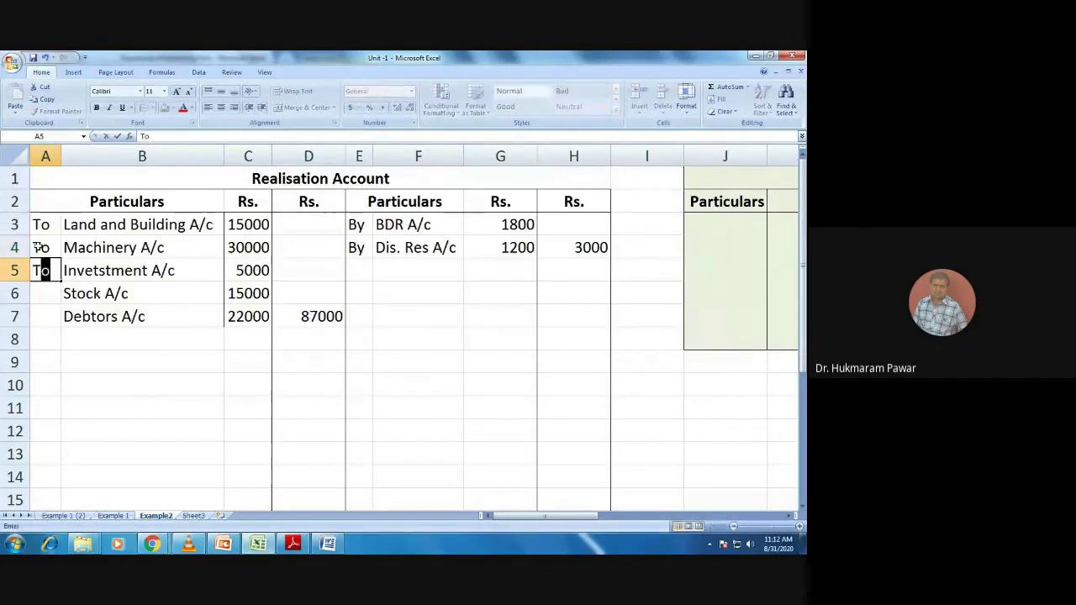
key("Return")
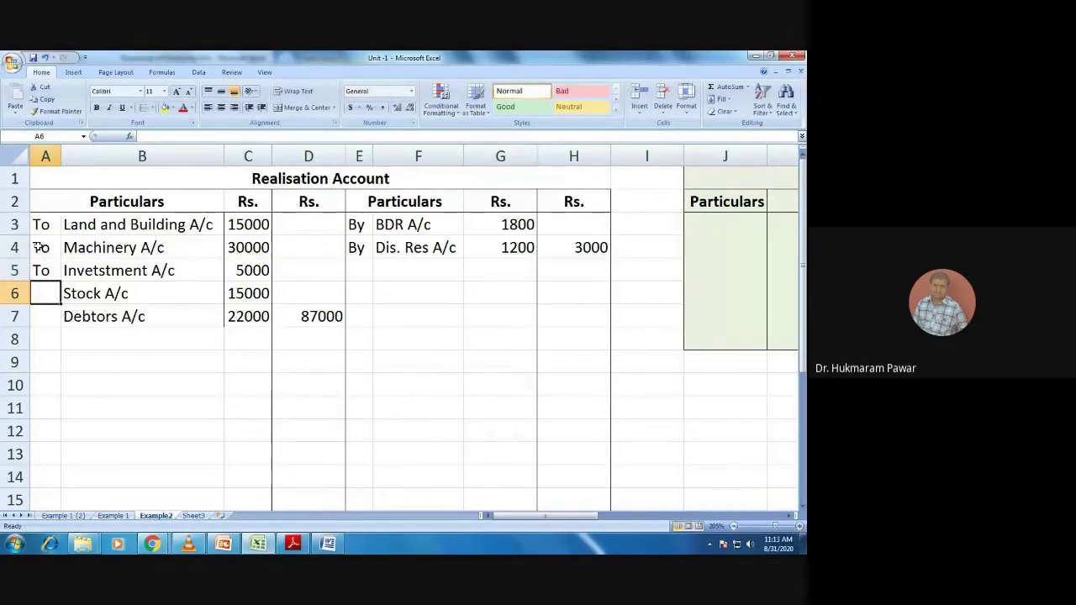
type("To")
key("Return")
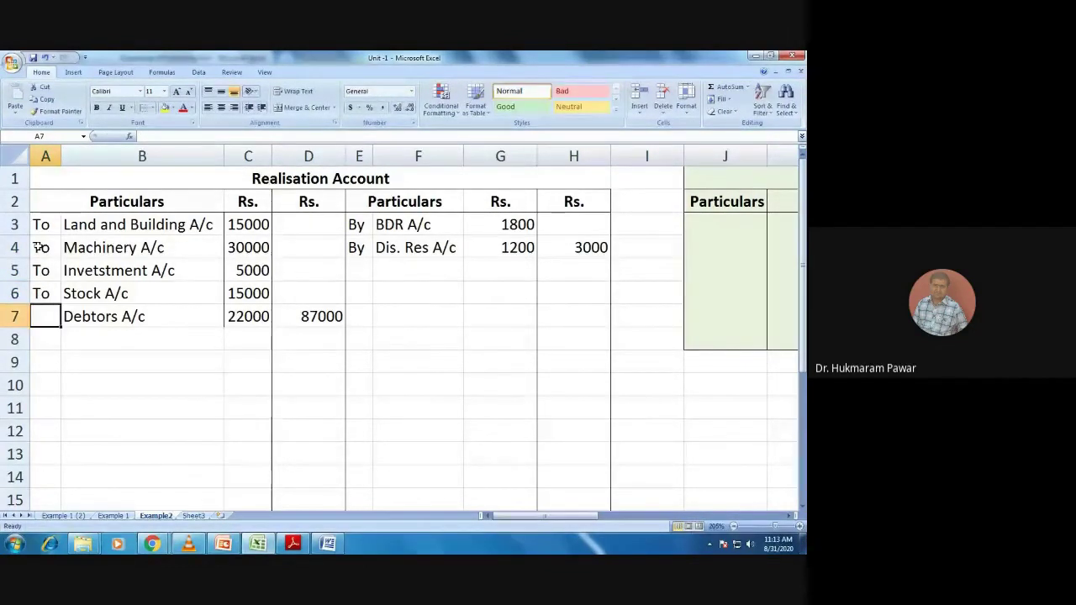
type("To")
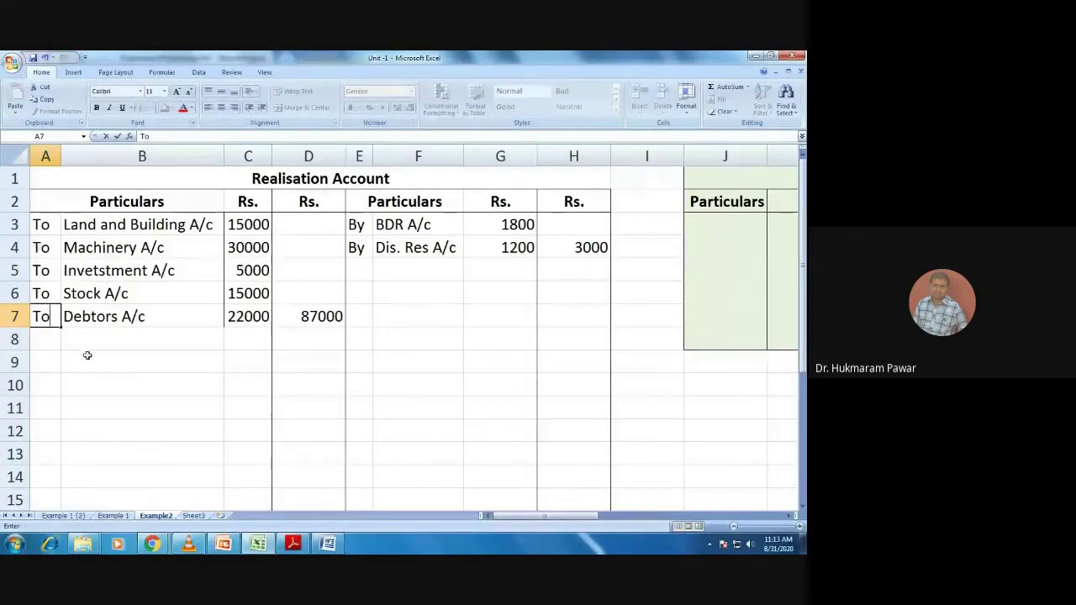
left_click(88, 356)
Remove the left border from the asset amounts in C3:C7
left_click_drag(243, 227, 239, 317)
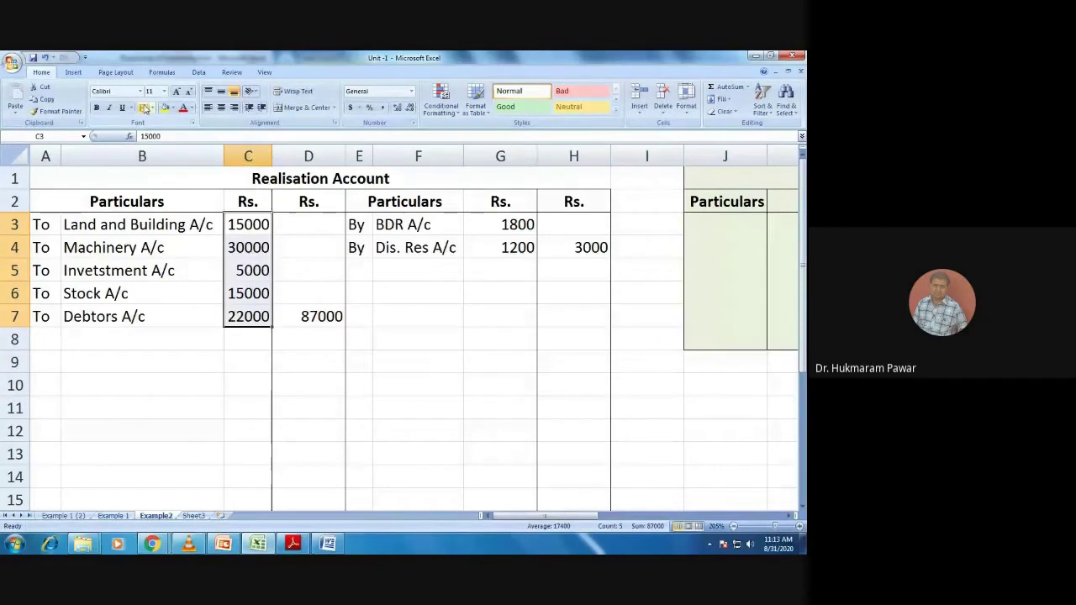
left_click(153, 108)
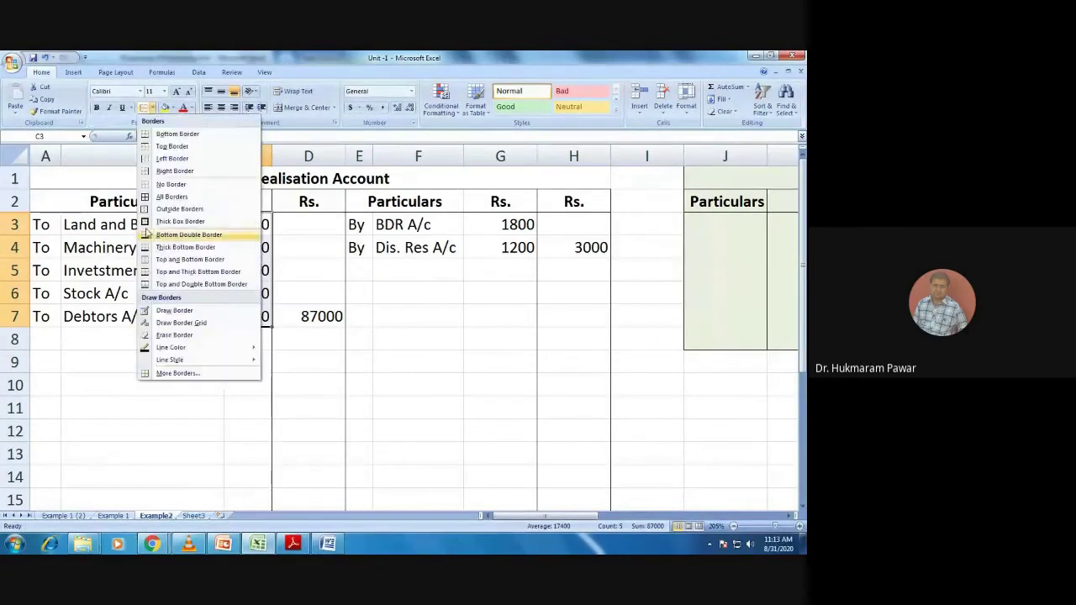
left_click(166, 375)
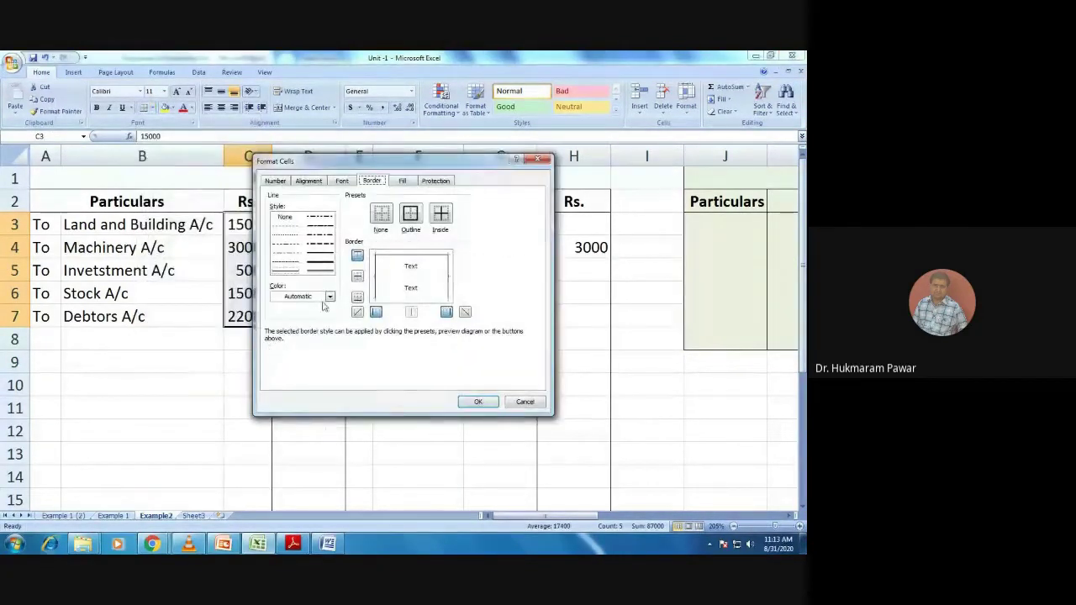
left_click(376, 313)
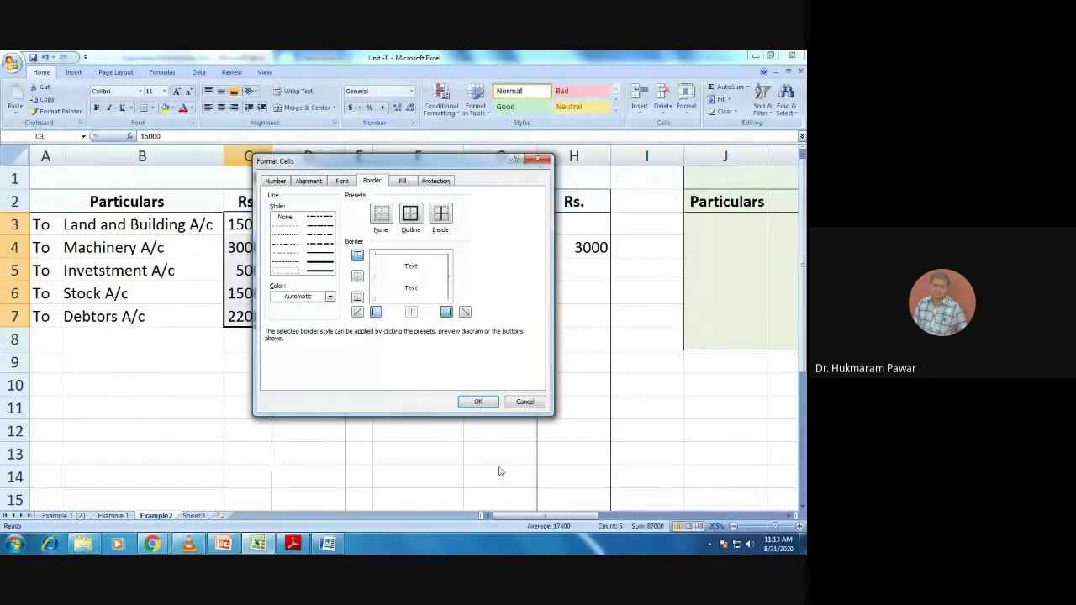
left_click(478, 402)
left_click(447, 445)
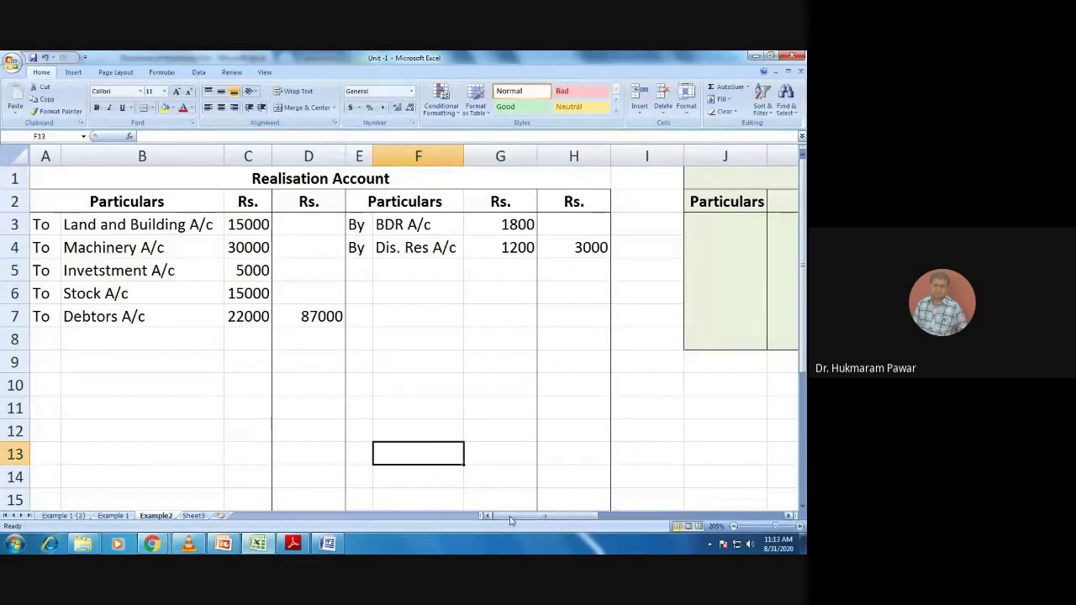
Enter "To Balance B/d" in S3 as the first debit particular of the Cash/Bank Account
left_click_drag(510, 516, 681, 516)
left_click(440, 224)
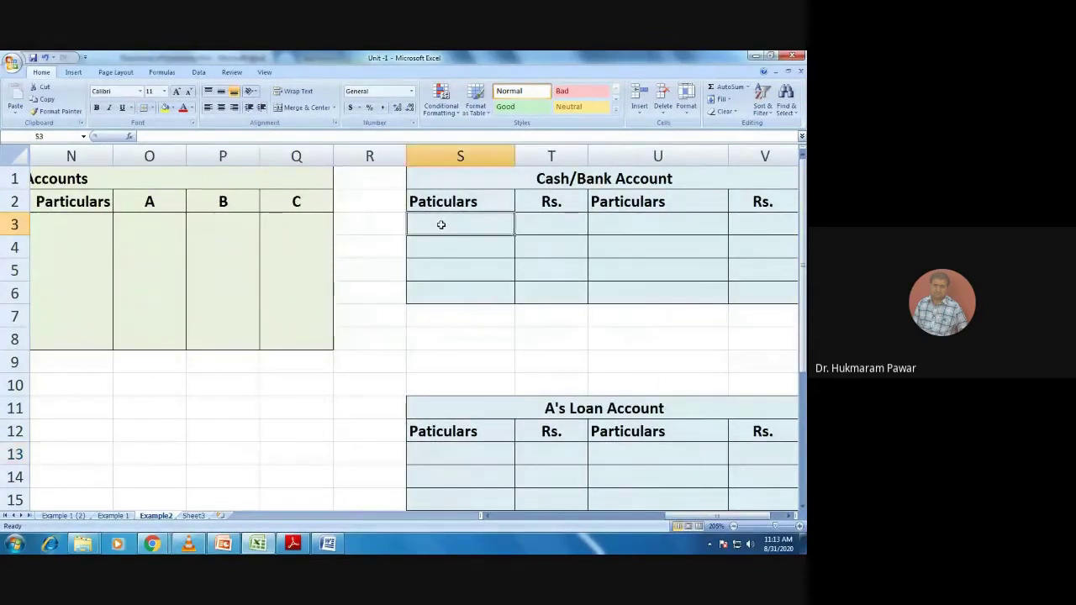
type("To ")
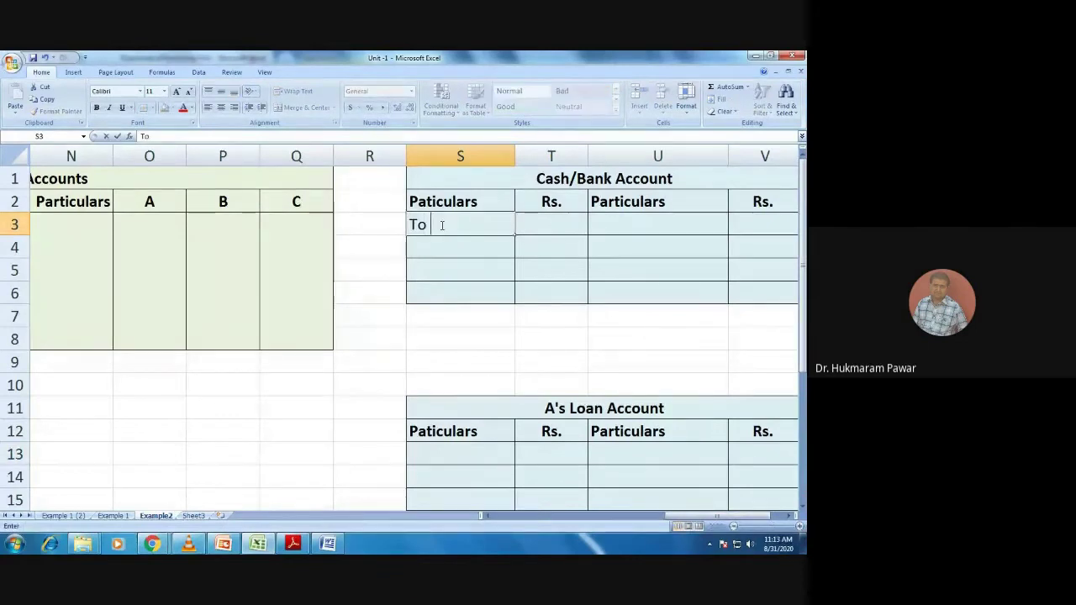
type("Baa")
key("BackSpace")
type("lance ")
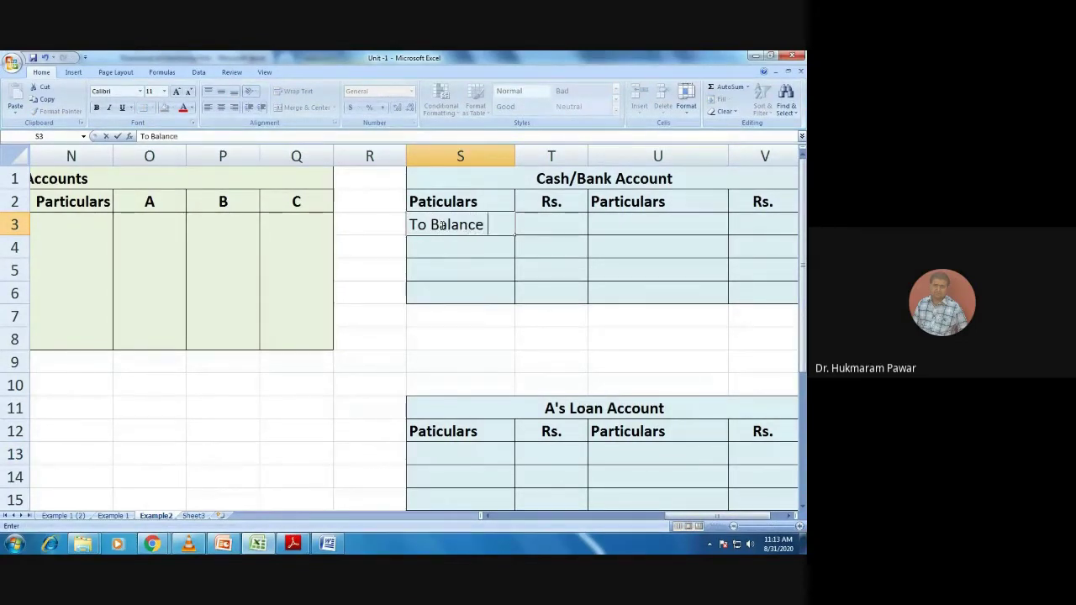
type("B")
type("/d")
key("Tab")
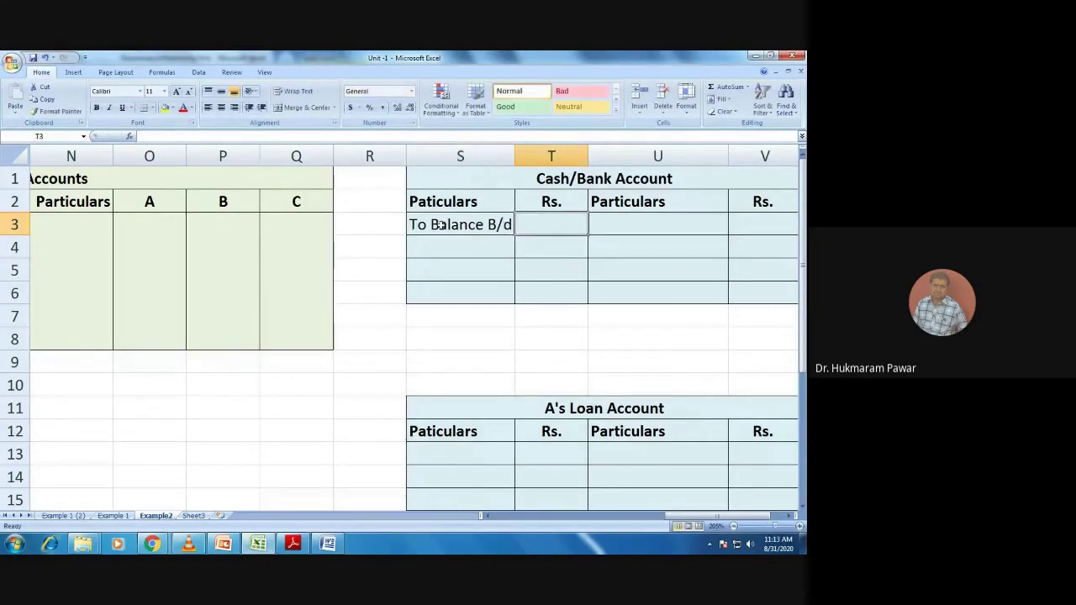
Check the Bank balance in the Word balance sheet and enter 6000 in T3 beside To Balance B/d
key("alt+Tab")
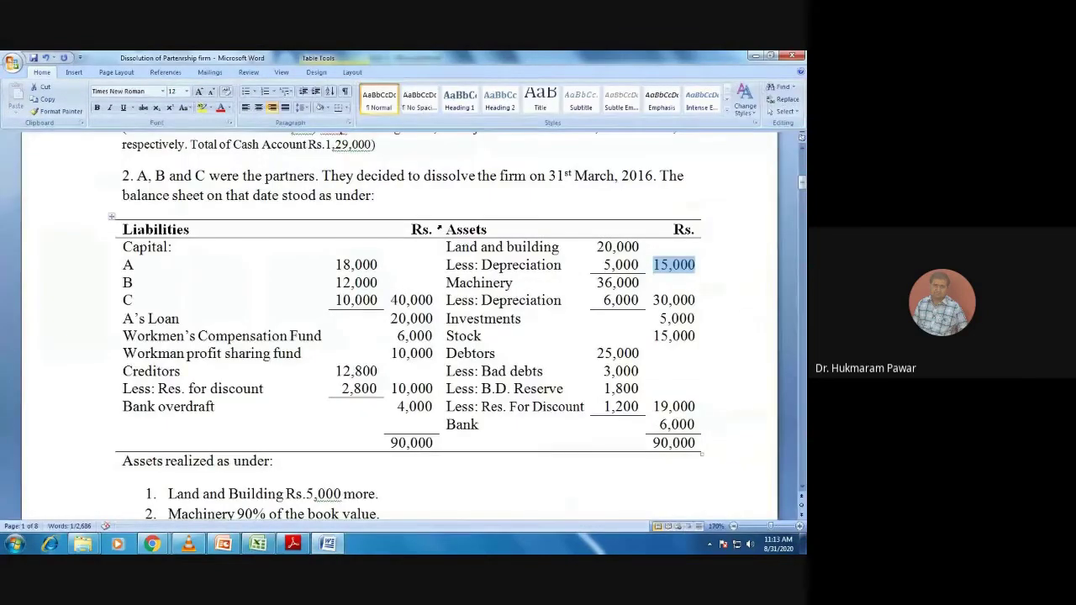
key("alt+Tab")
type("6000")
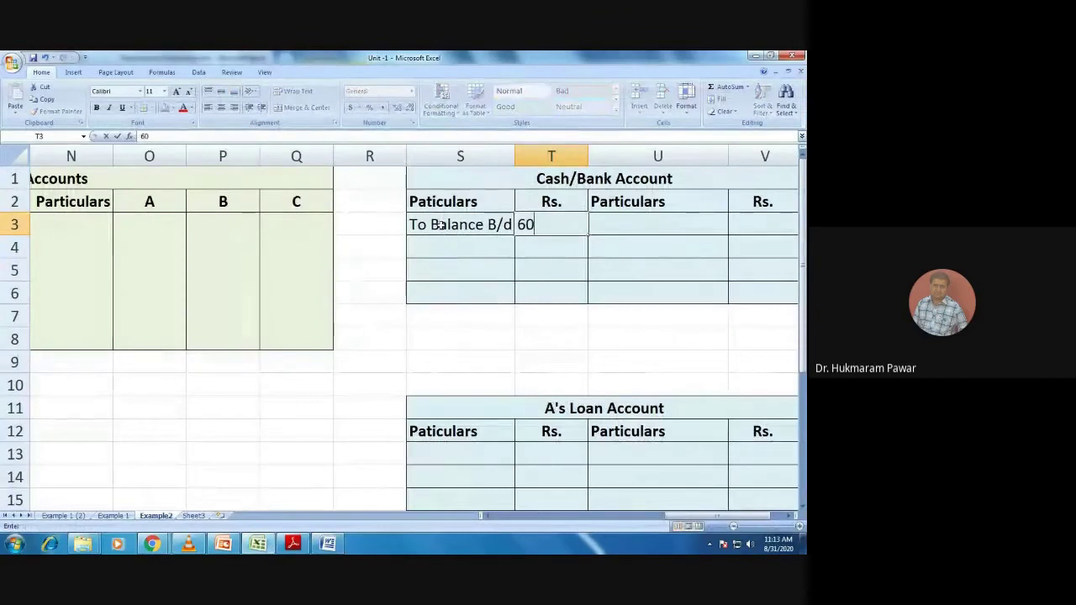
left_click(452, 317)
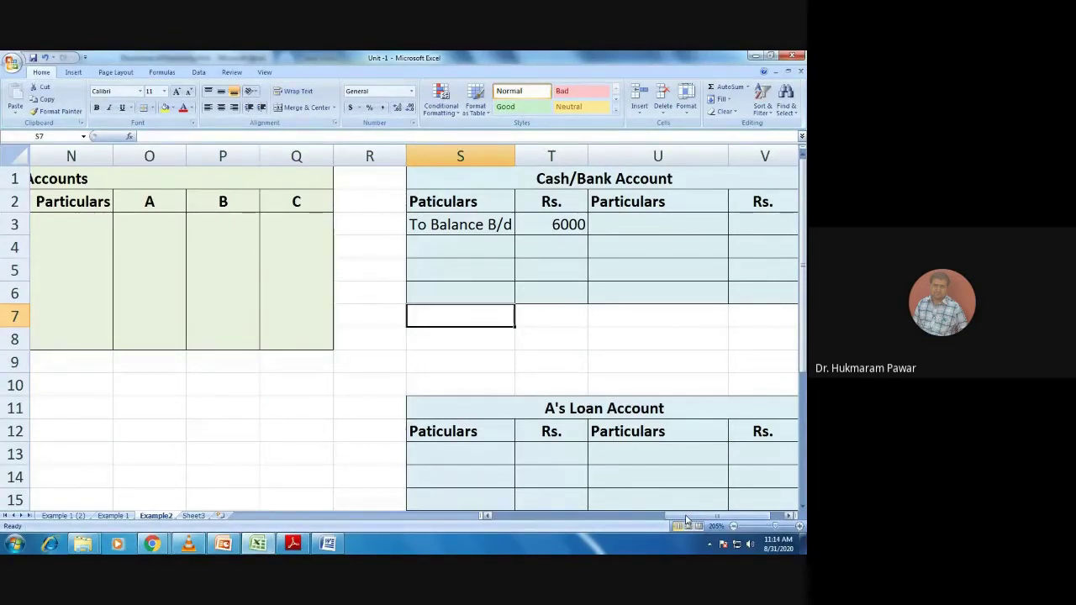
Return to the Realisation Account, then switch to Word and review the whole Assets side of the balance sheet
left_click_drag(686, 520, 469, 520)
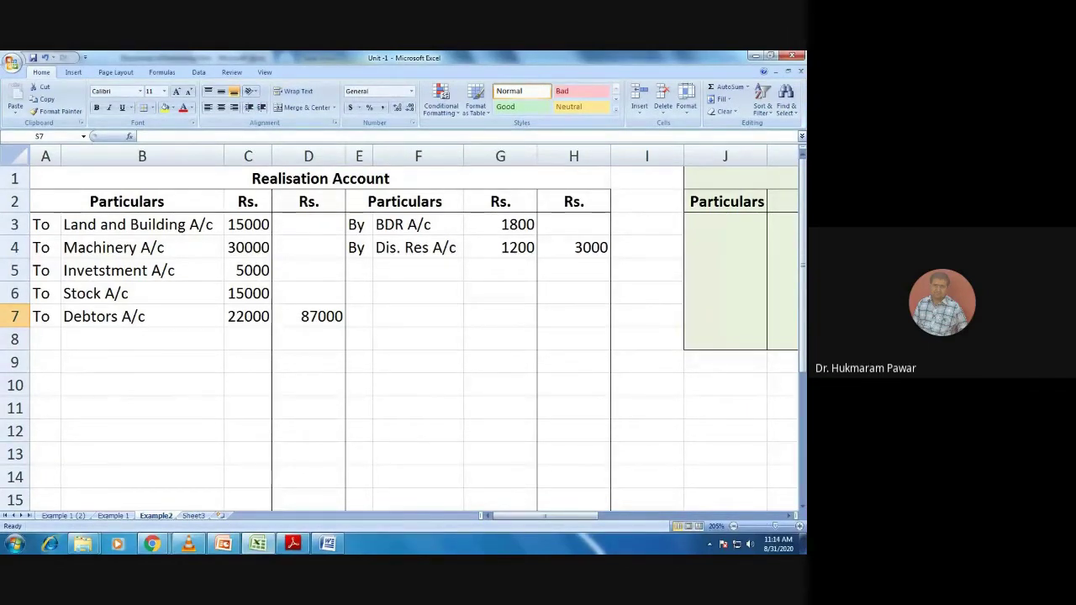
mouse_move(327, 547)
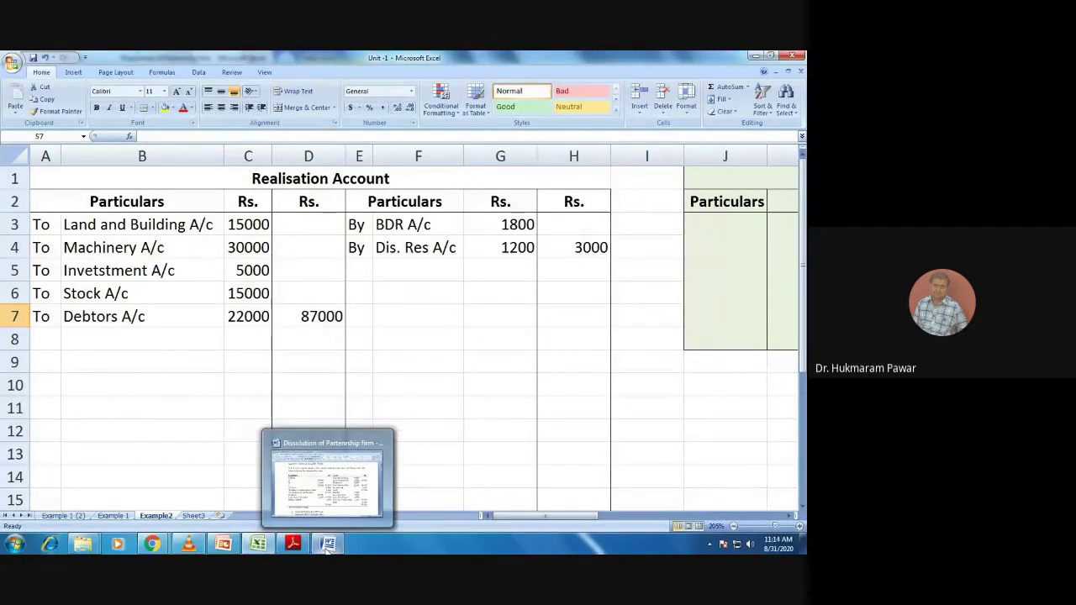
left_click(327, 545)
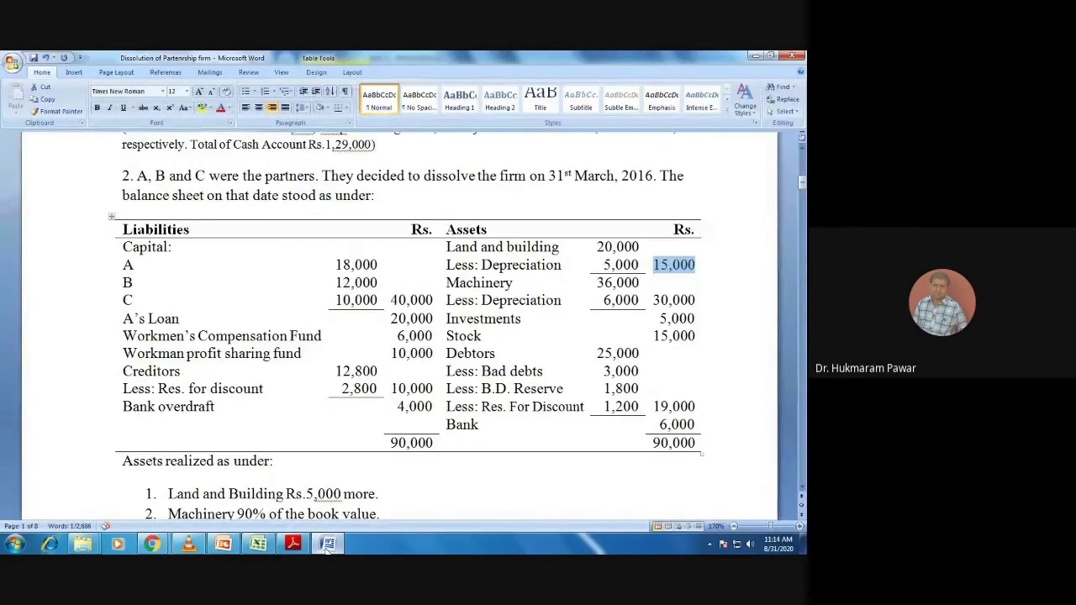
left_click_drag(450, 229, 691, 430)
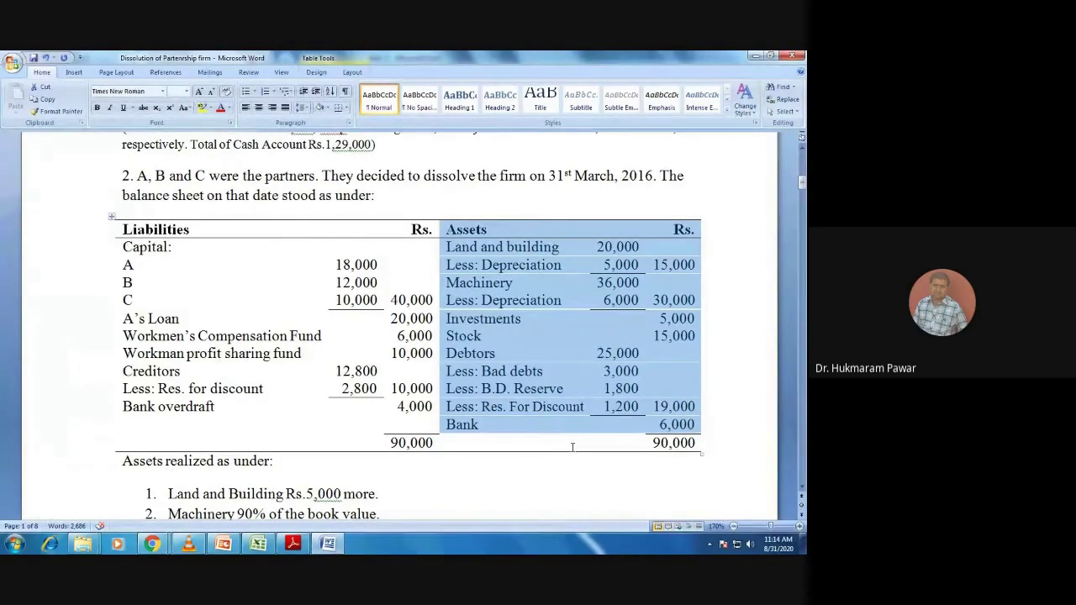
left_click(571, 446)
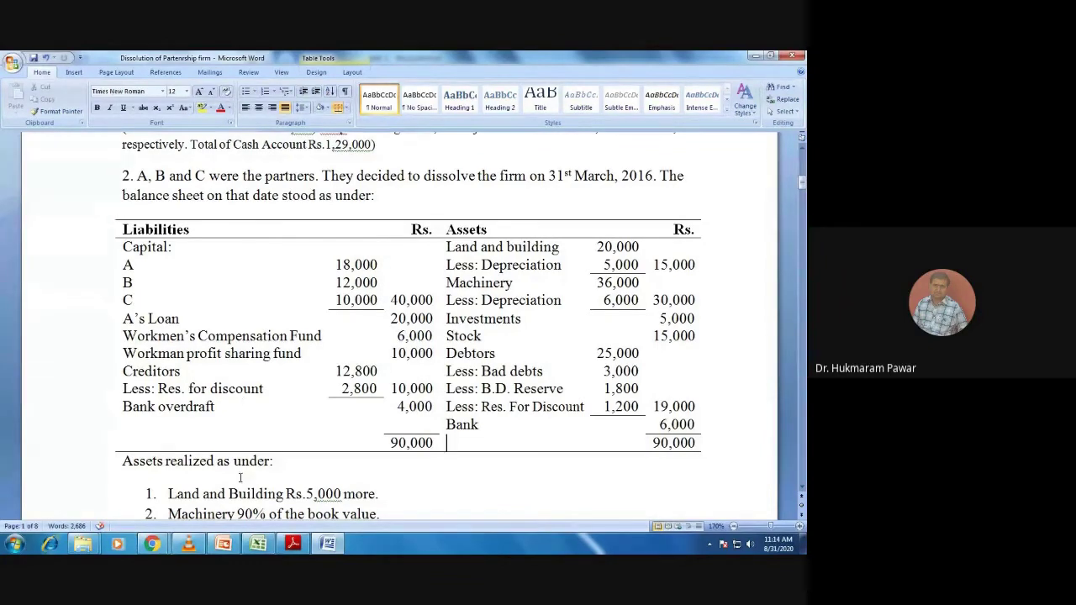
Switch to Excel, enter "By Balance B/d" in O3 of the Capital Accounts and fit column O's width to the text
left_click(258, 544)
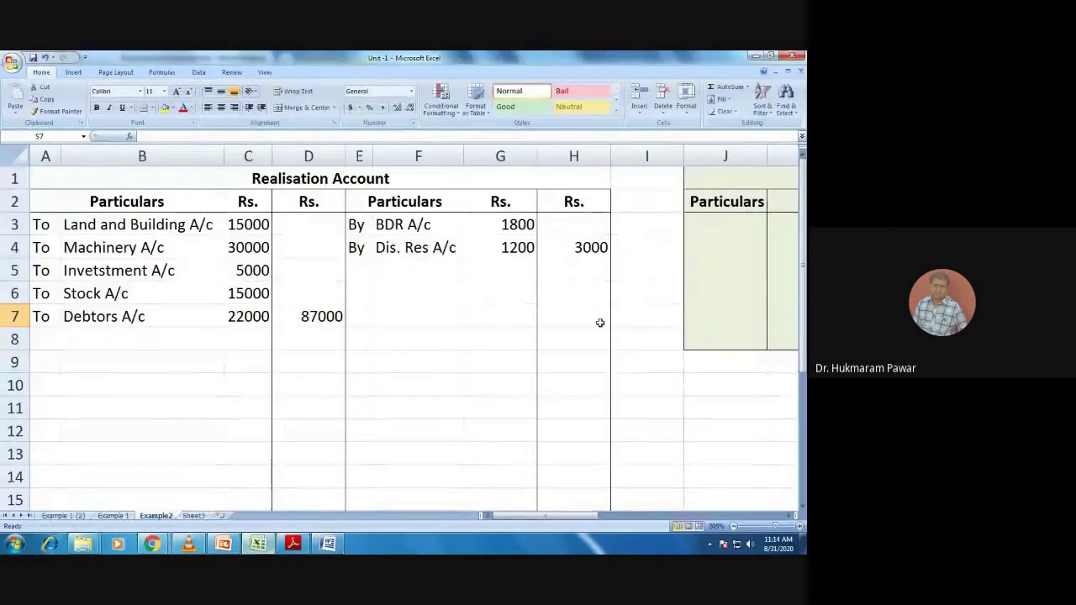
left_click(720, 221)
key("Right")
key("Right")
key("Right")
key("Right")
key("Right")
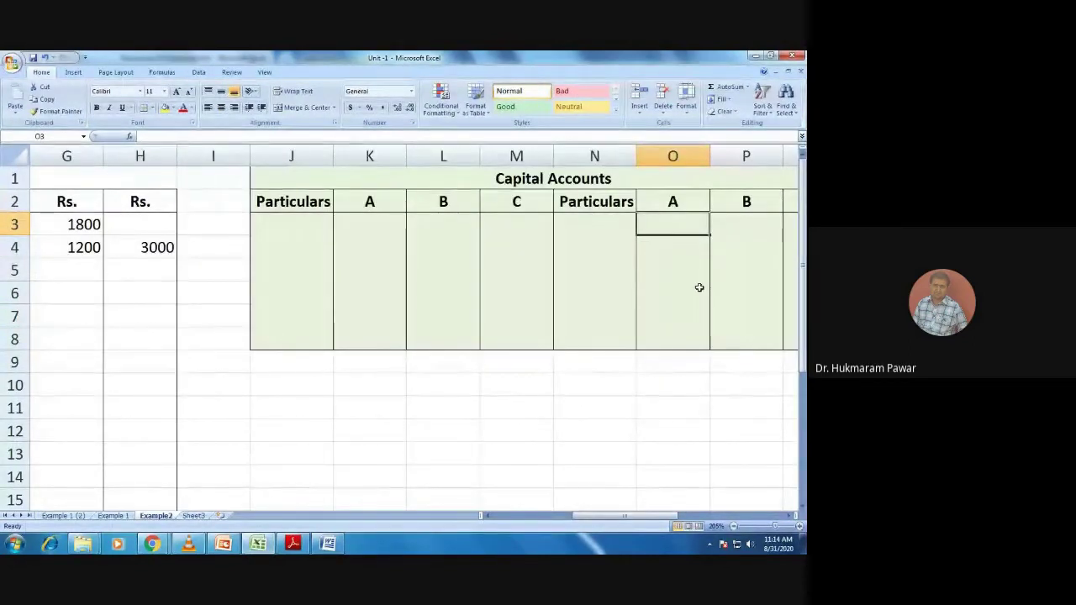
type("By")
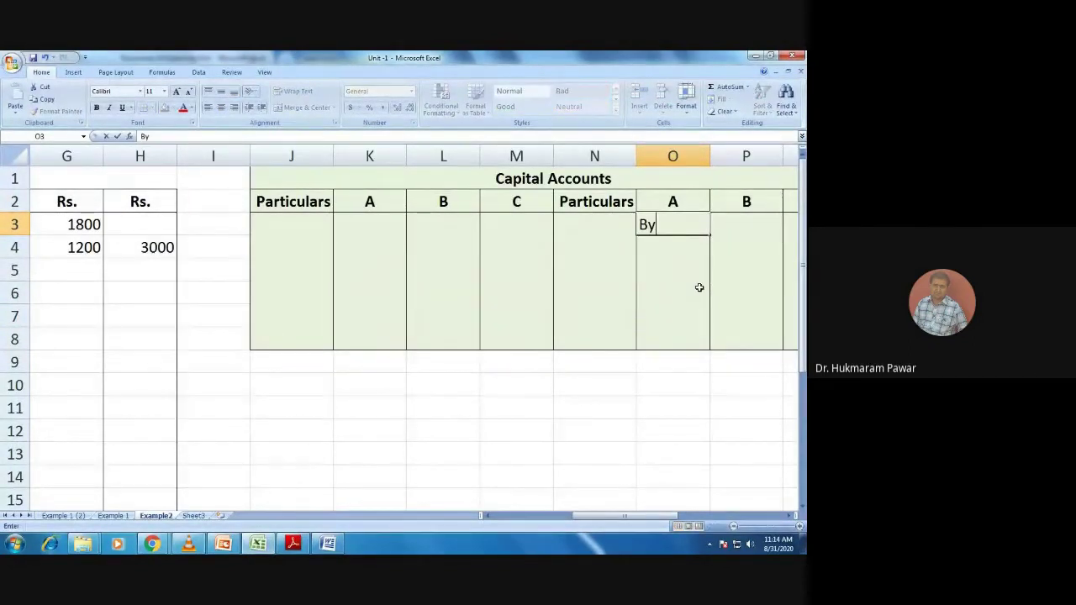
type(" Balanc")
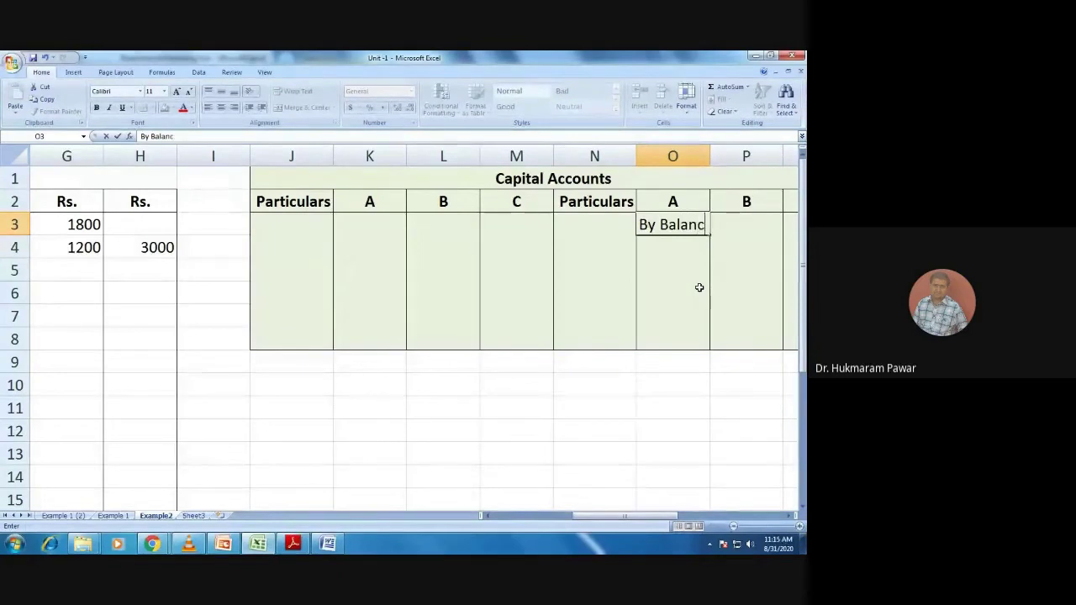
type("e B")
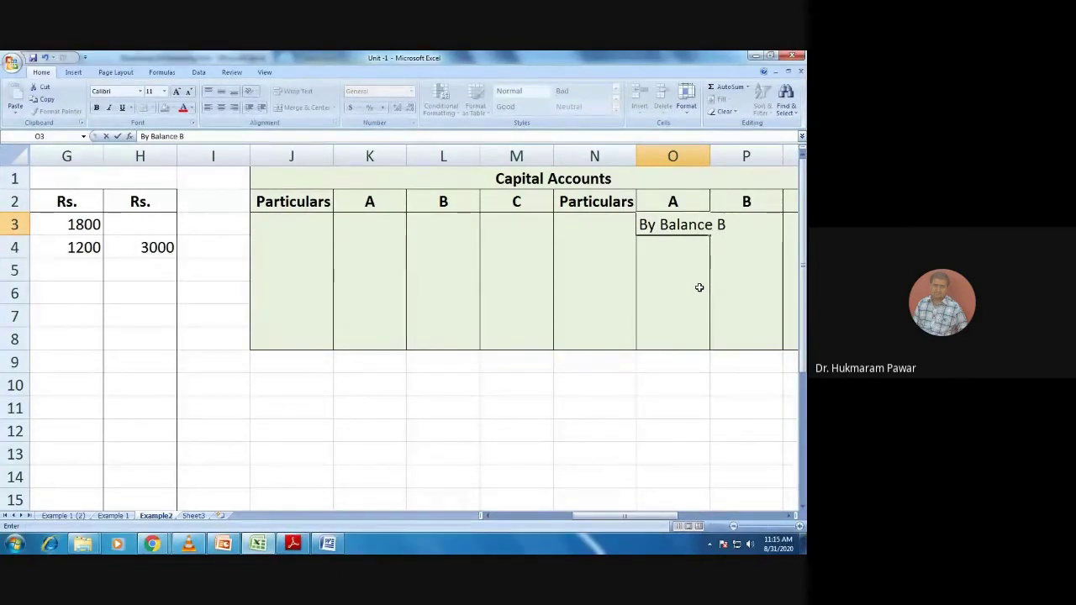
type("/d")
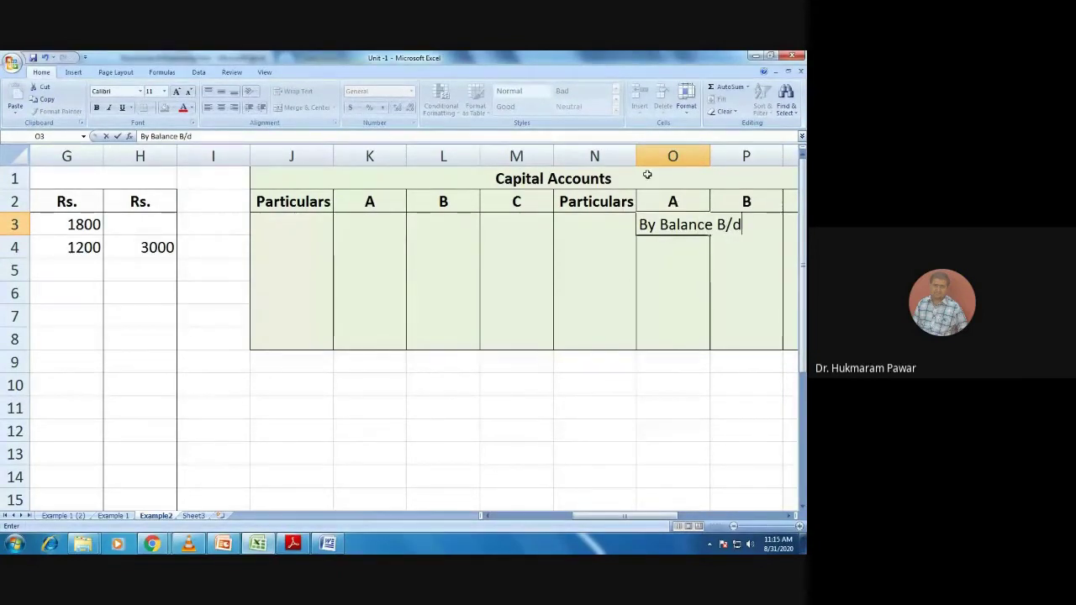
left_click(706, 156)
double_click(709, 155)
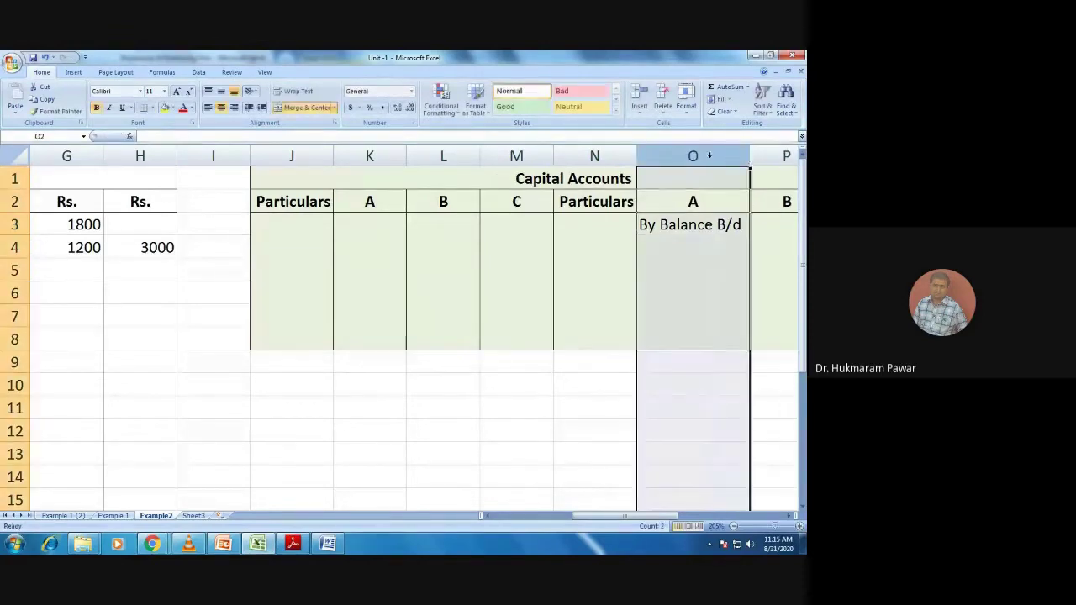
Check A's capital in the Word balance sheet and enter 18000 in P3 beside By Balance B/d
left_click(767, 220)
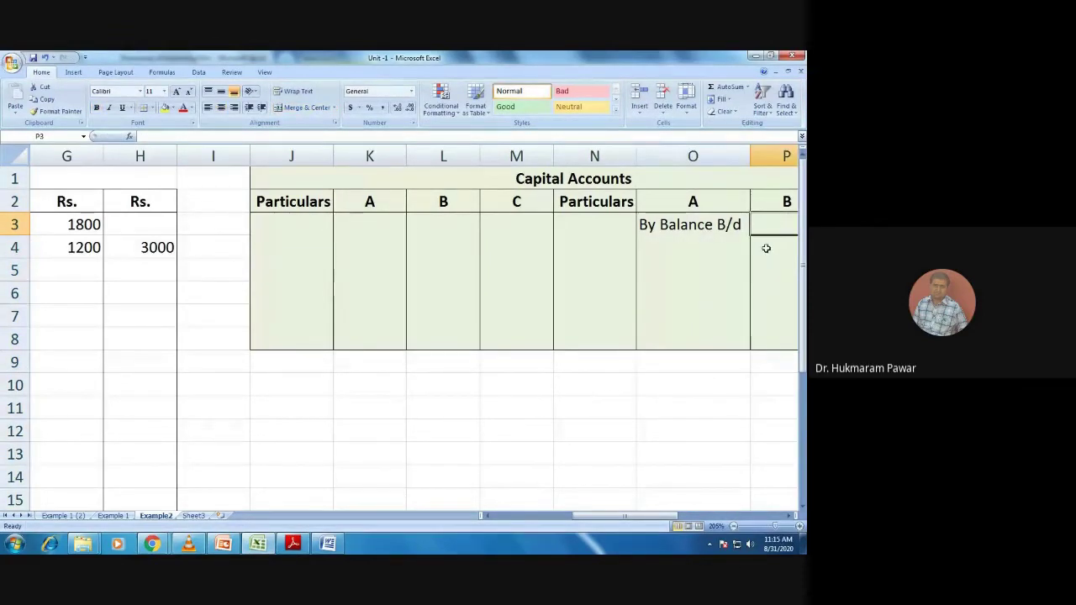
key("alt+Tab")
key("alt+Tab")
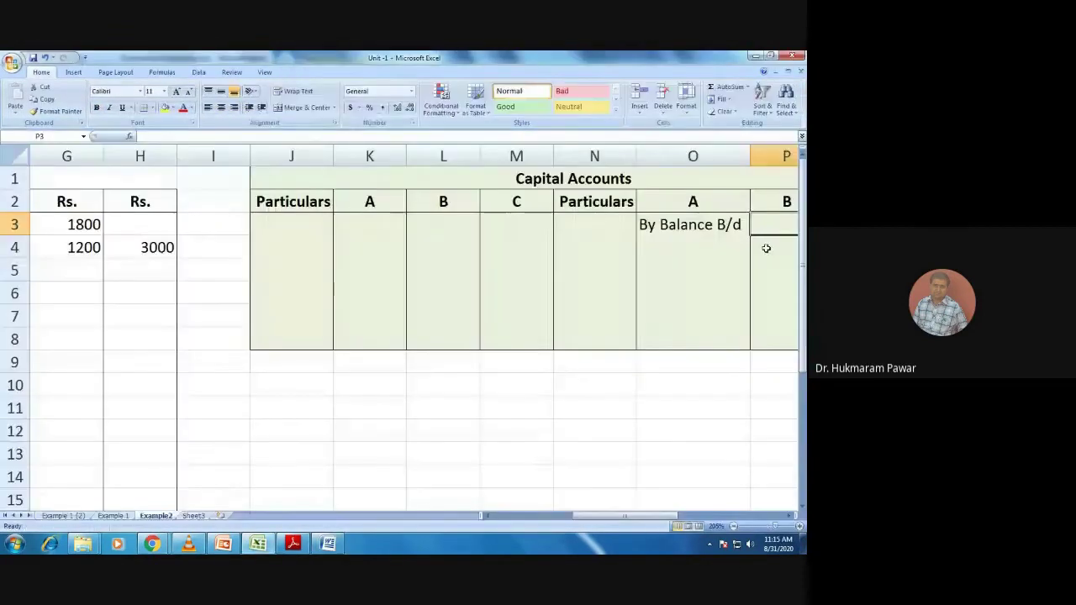
type("18000")
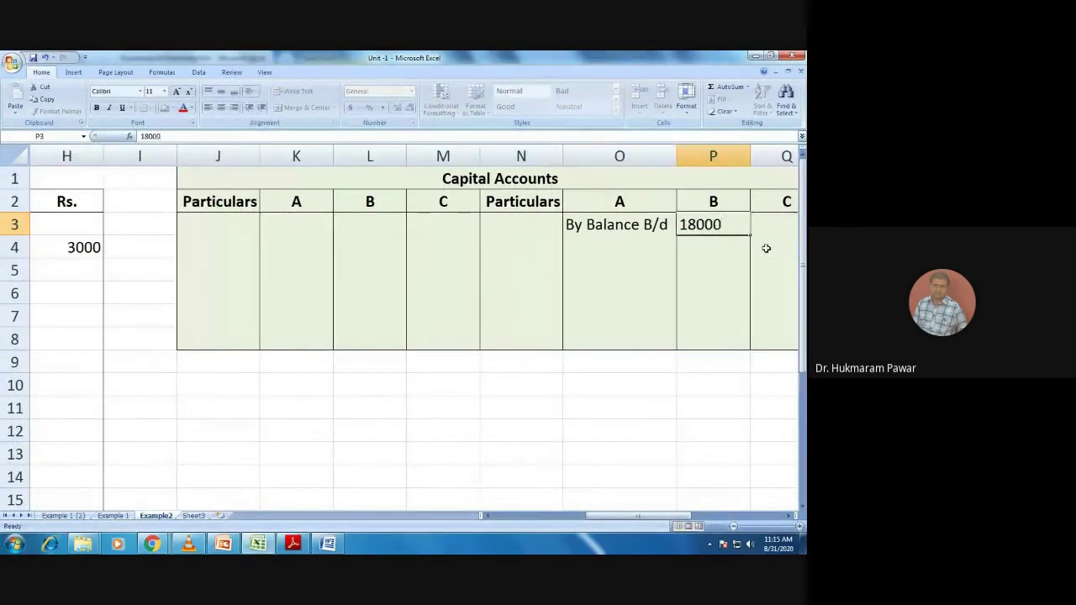
key("Tab")
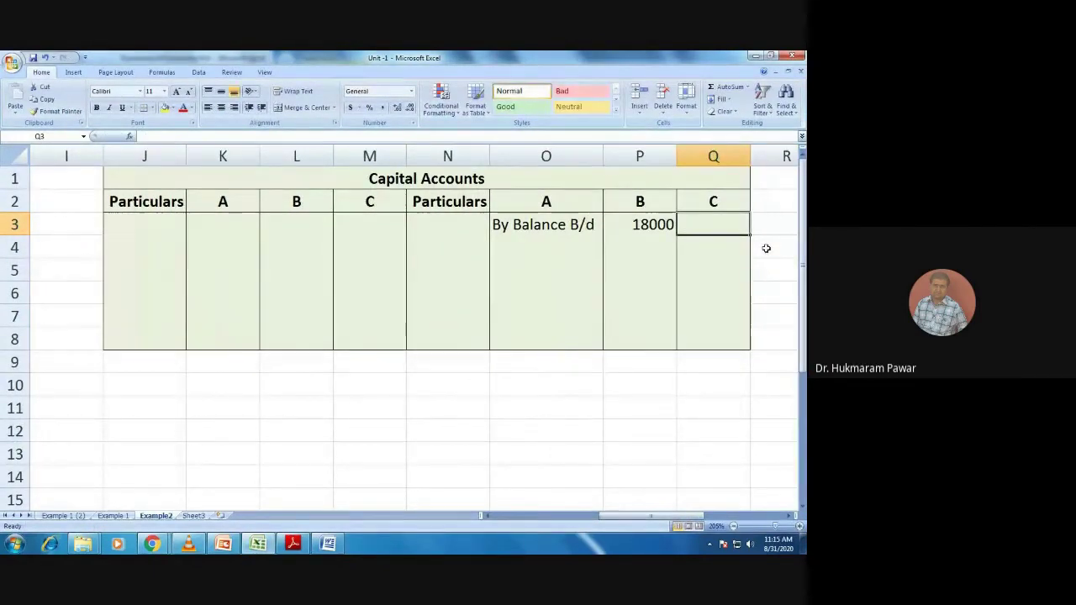
Move the By Balance B/d entry from O3 to N3 and the 18000 amount from P3 to O3
key("Left")
key("Left")
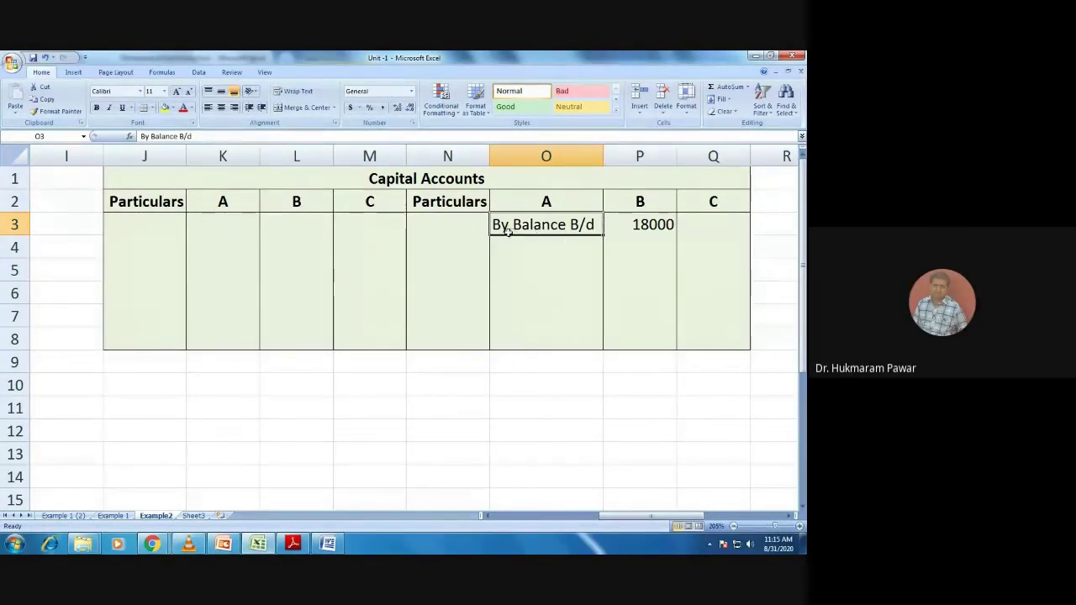
left_click_drag(506, 233, 460, 224)
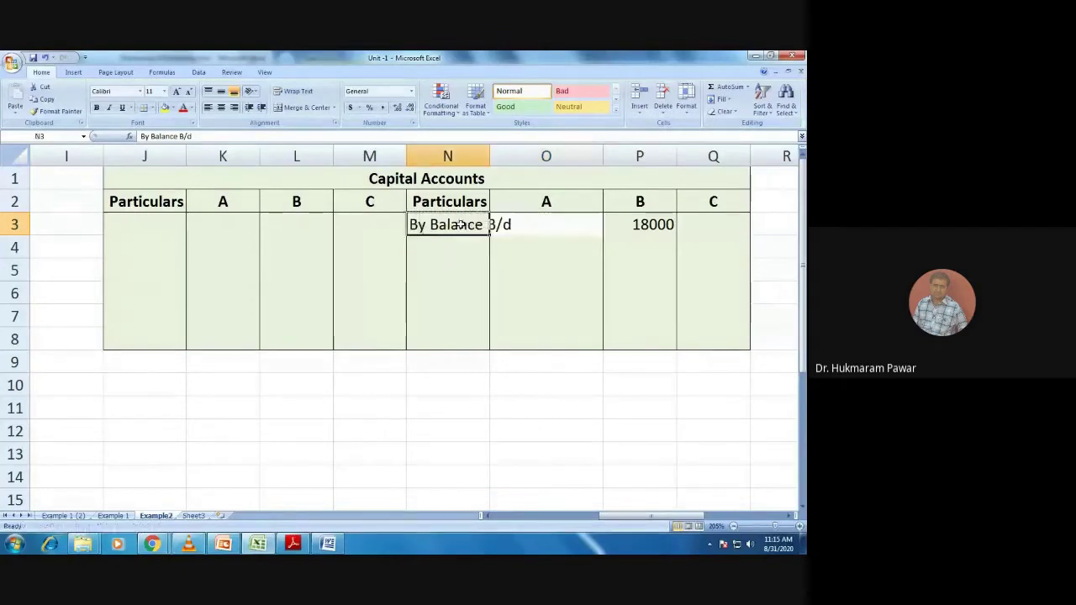
left_click(523, 238)
left_click(523, 222)
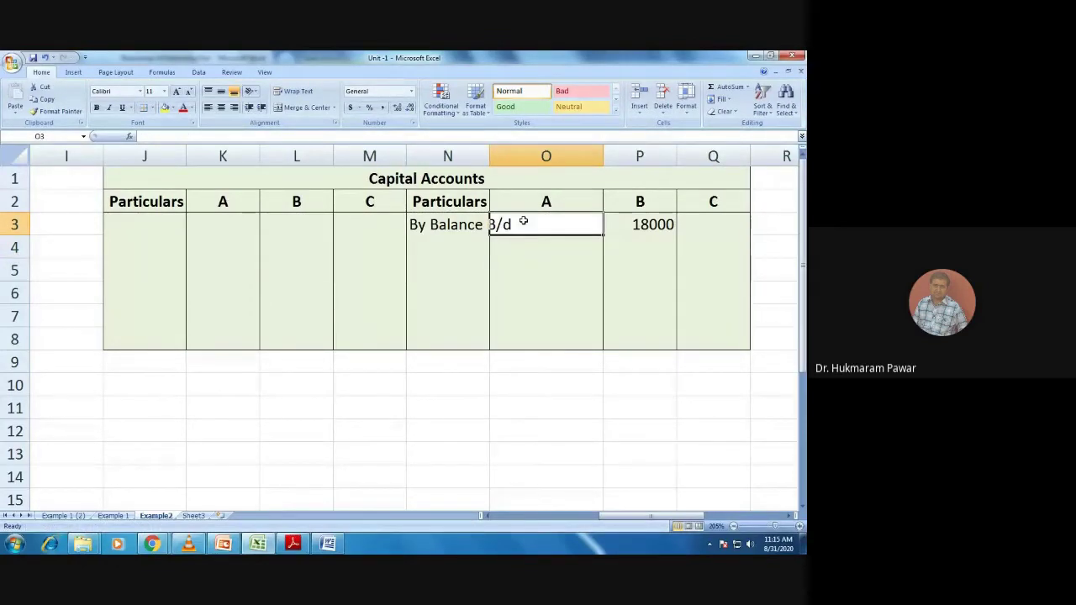
left_click(626, 227)
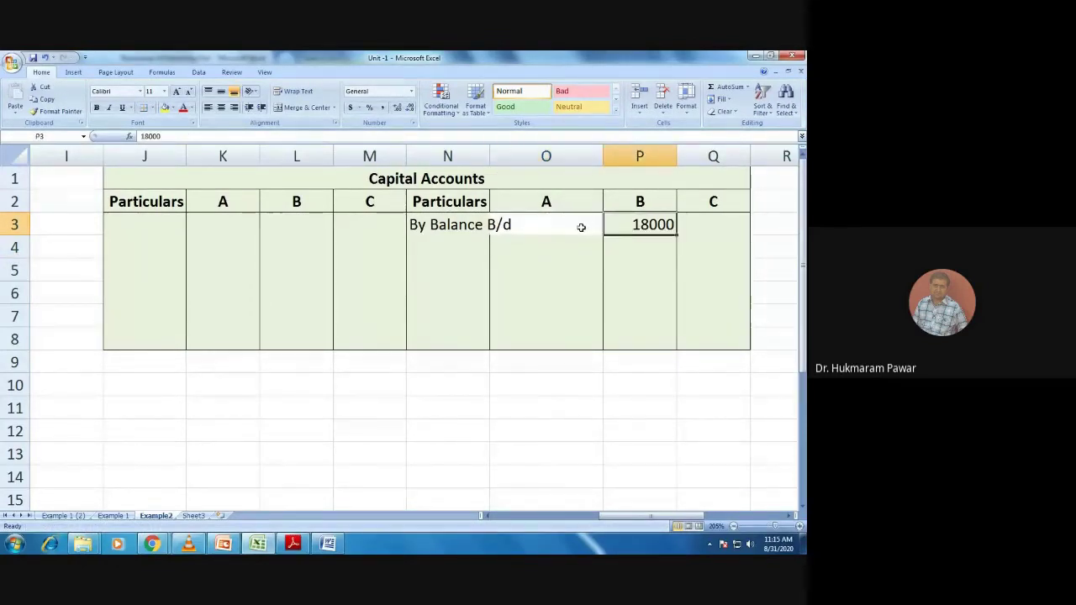
left_click_drag(603, 225, 598, 232)
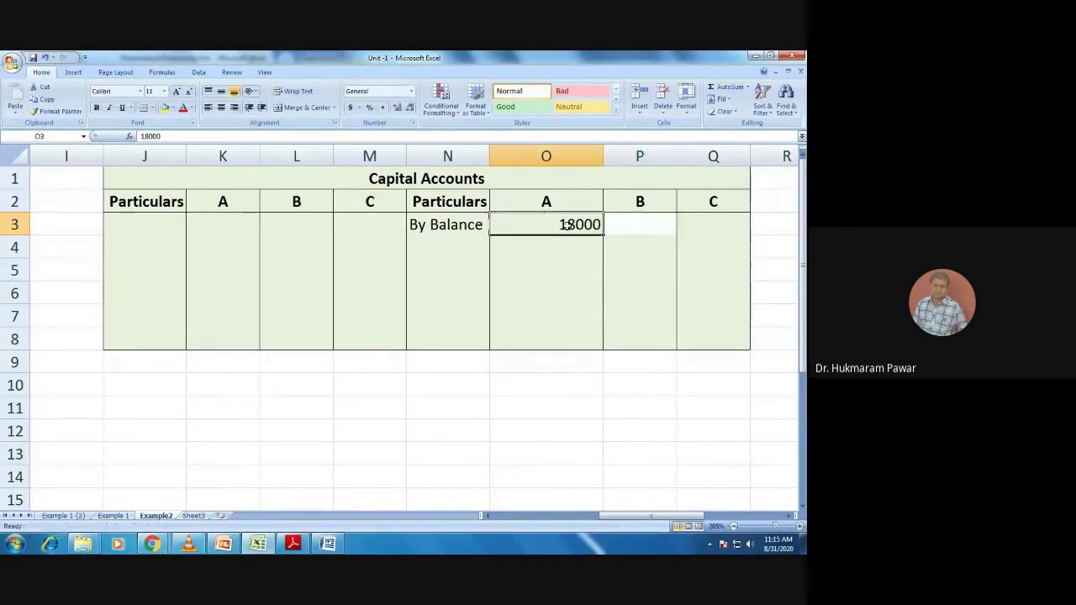
Enter 12000 in P3 for B and 1000 in Q3 for C, checking the capitals in the Word balance sheet
left_click(614, 228)
type("12")
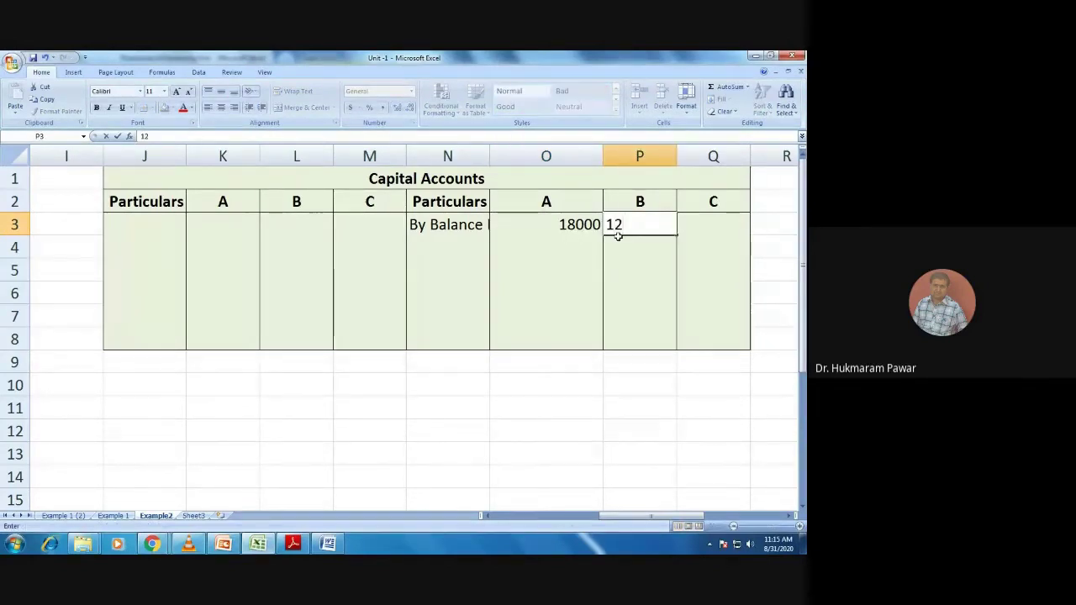
type("000")
left_click(714, 223)
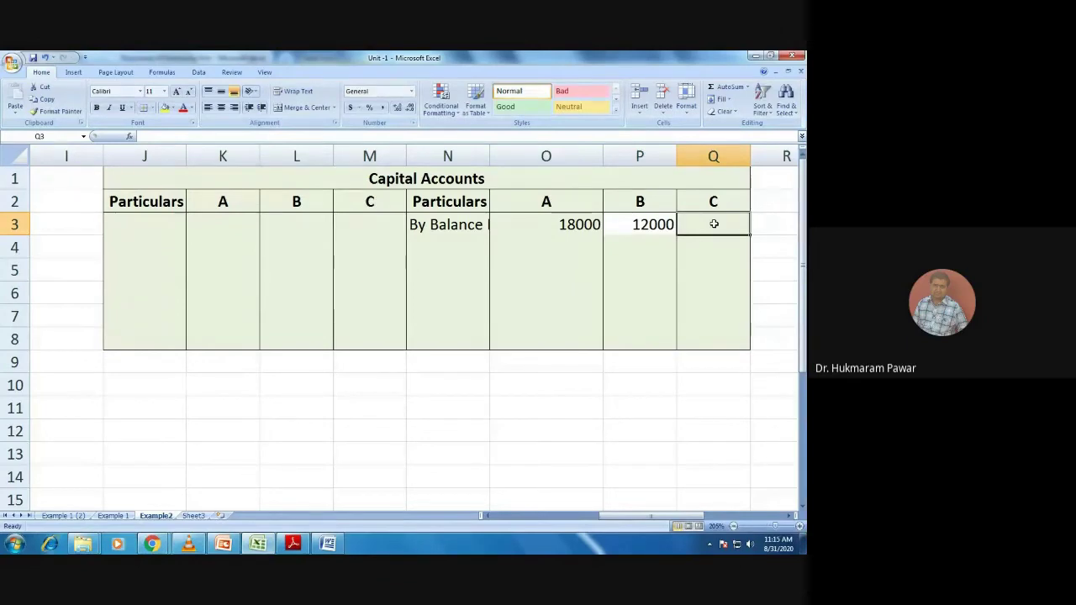
key("alt+Tab")
key("alt+Tab")
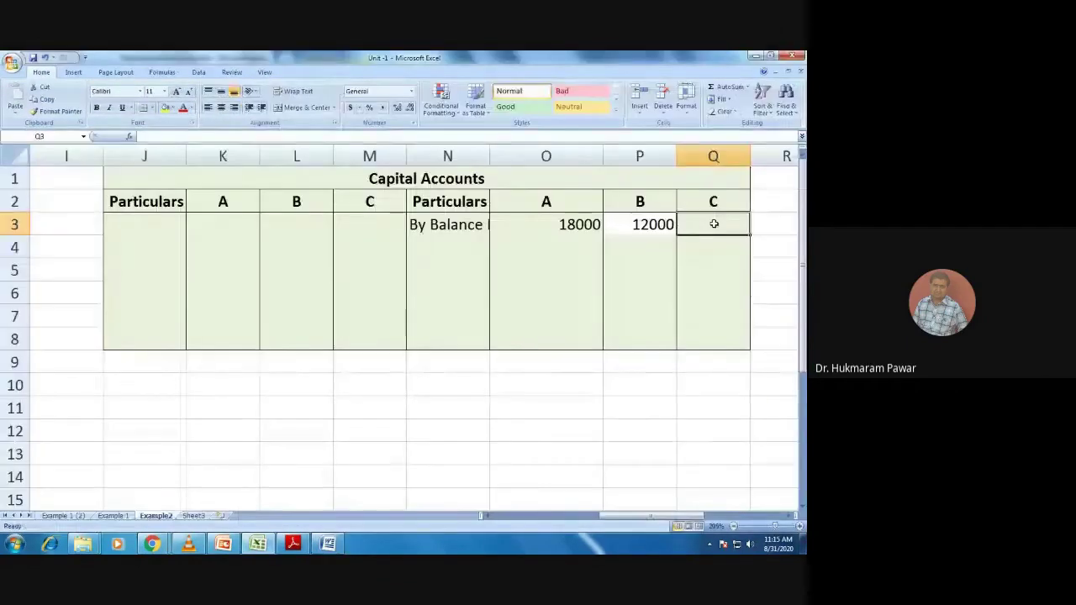
type("1000")
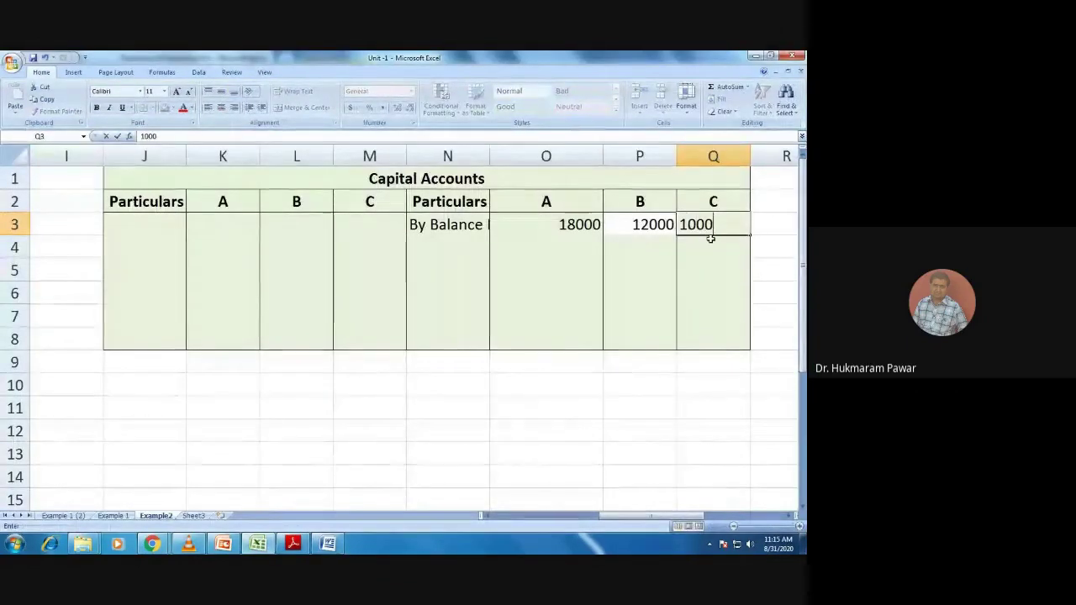
left_click(710, 242)
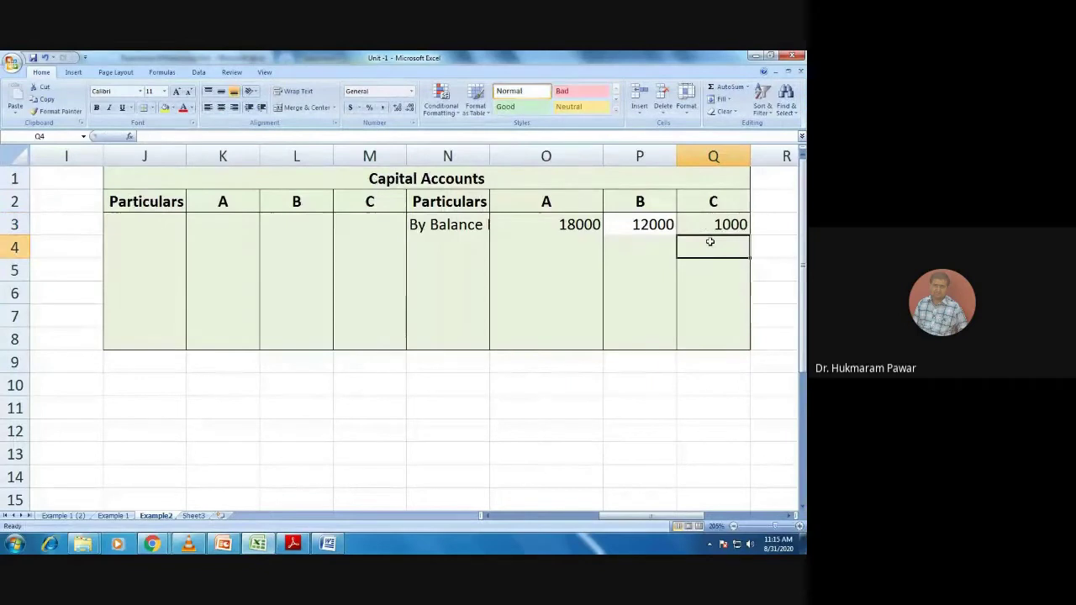
Copy P4's green cell formatting onto P3 and fit column N's width to the By Balance B/d text
left_click(637, 247)
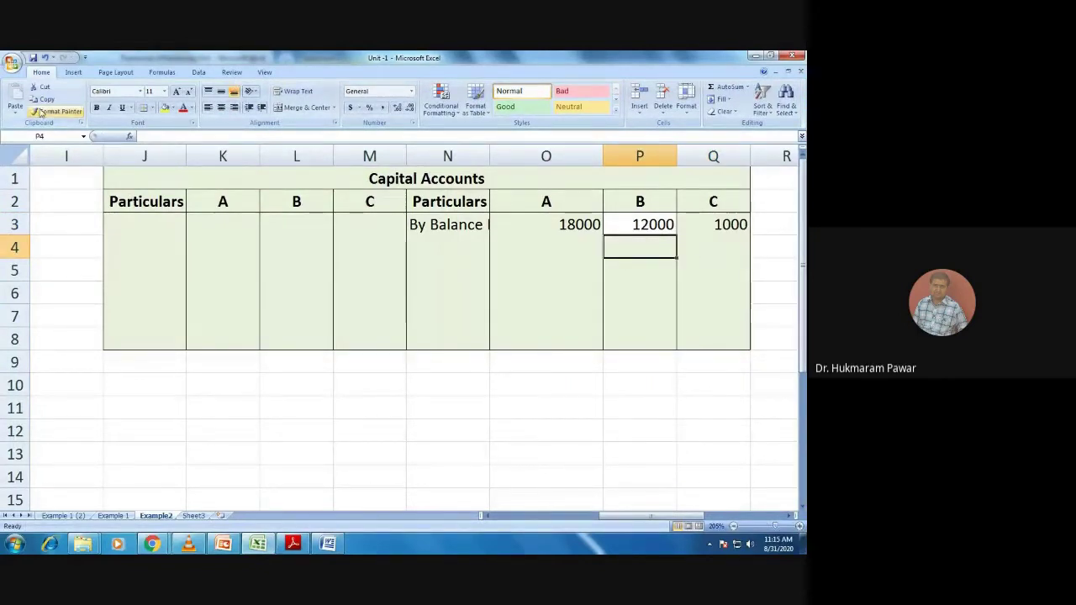
left_click(639, 267)
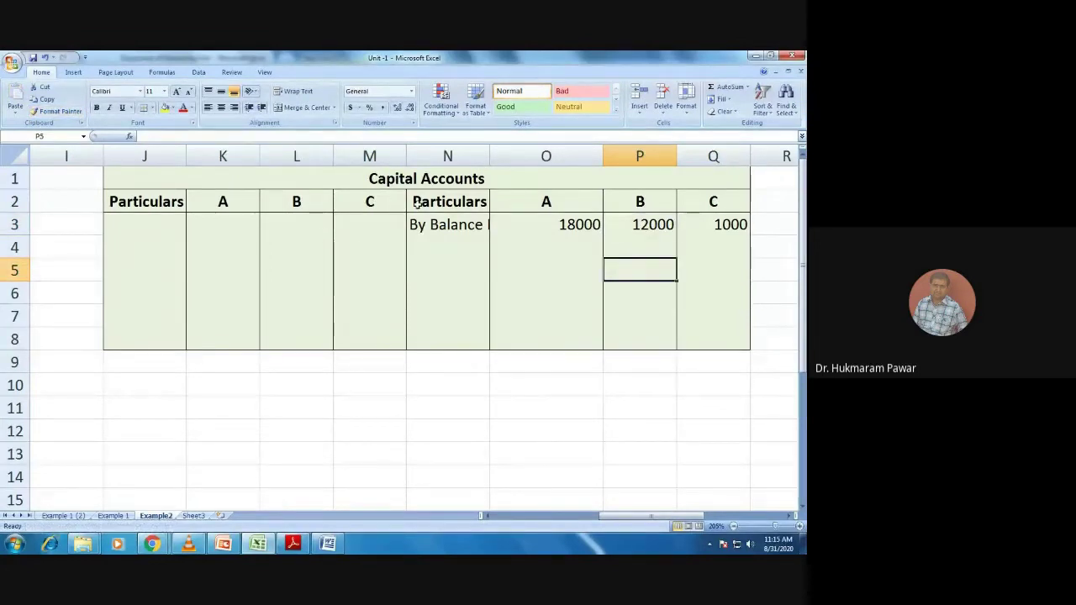
double_click(490, 155)
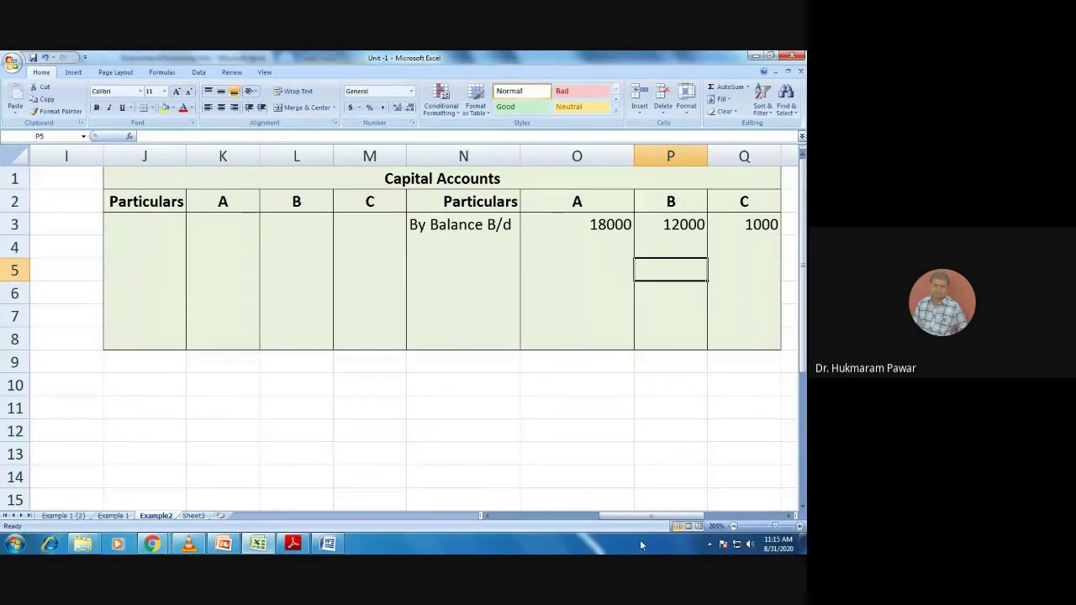
Review the Realisation Account and the Word balance sheet liabilities, and select S13 in Excel's A's Loan Account
left_click_drag(639, 517, 535, 516)
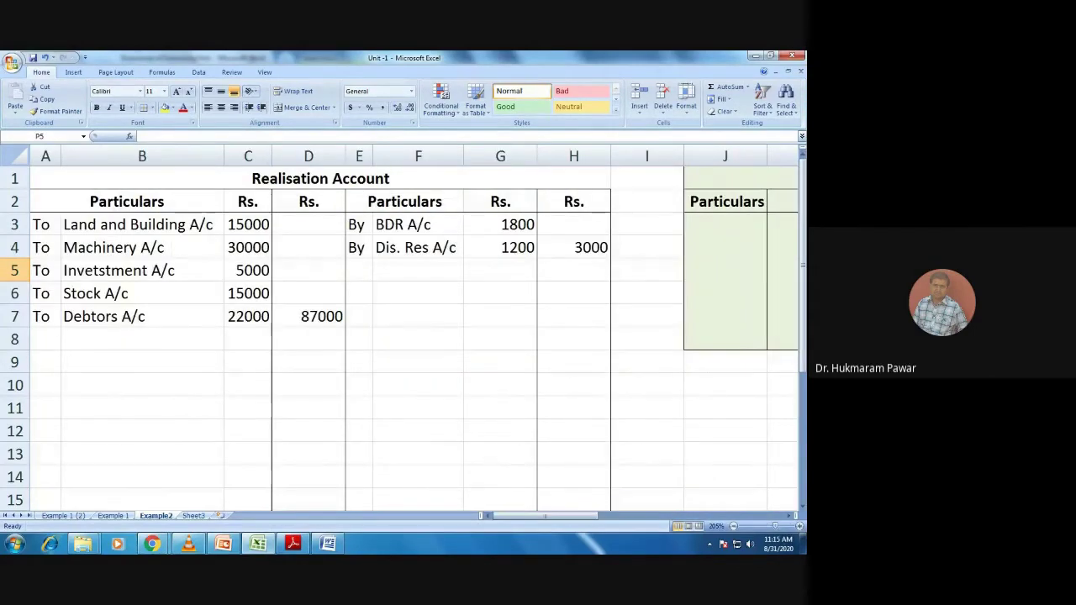
left_click(328, 544)
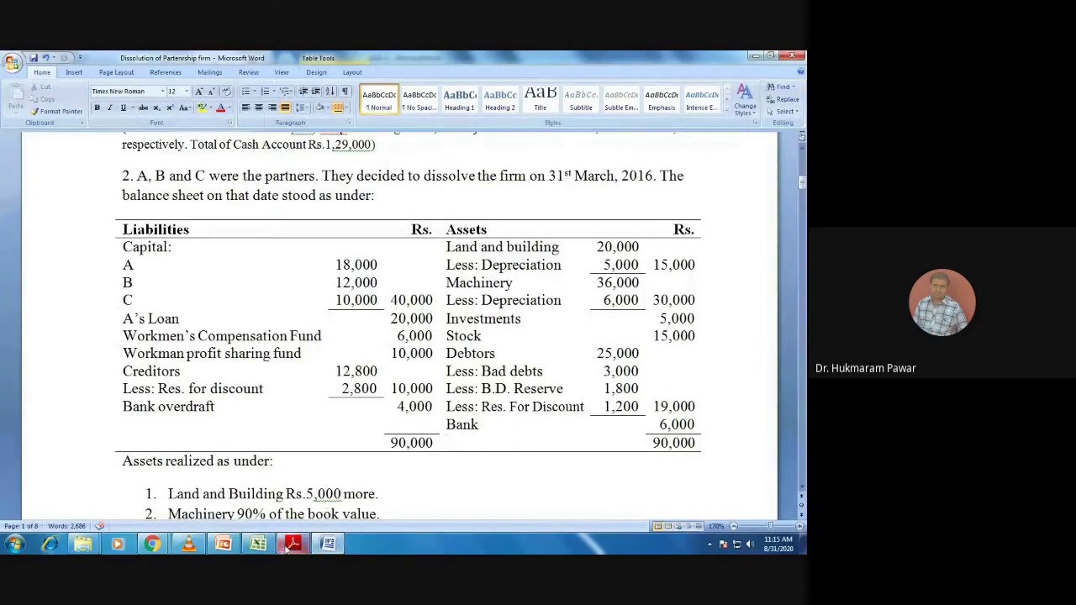
left_click(258, 543)
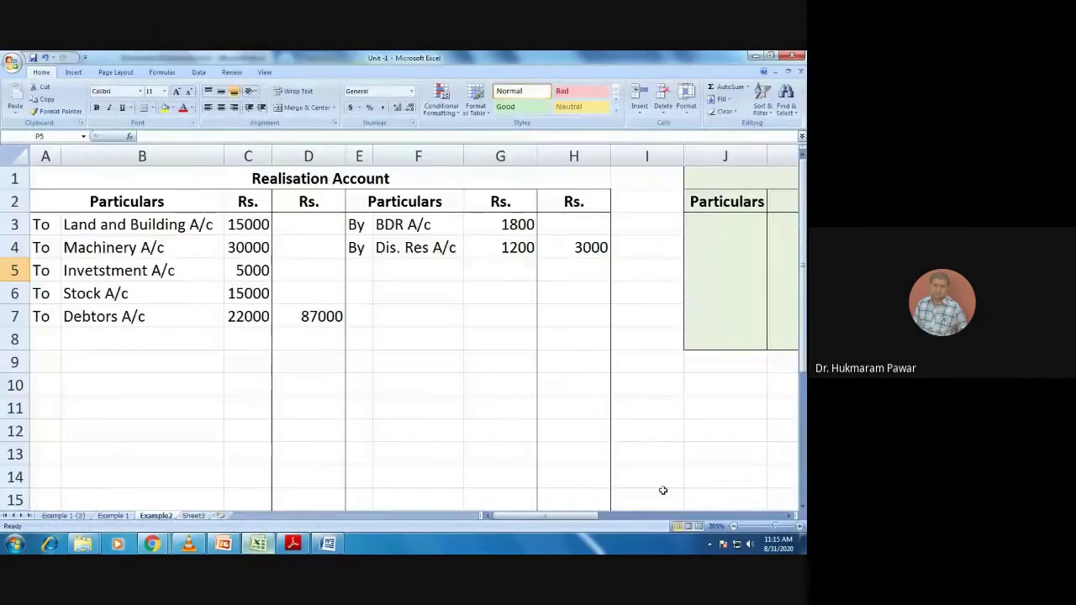
left_click_drag(555, 517, 600, 517)
scroll(566, 472, "down", 2)
left_click(390, 321)
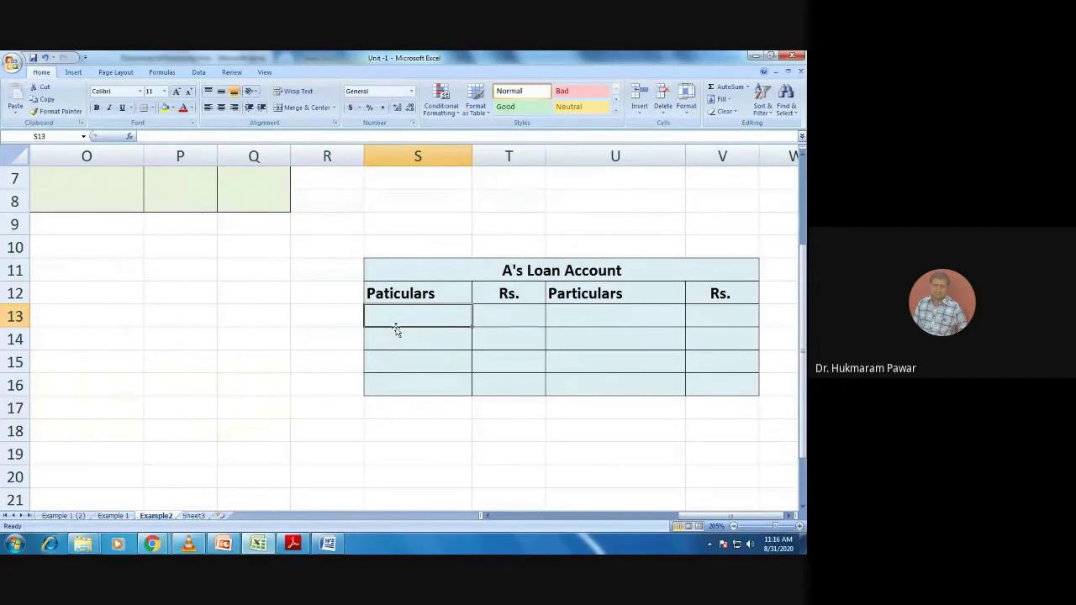
type("To Balane")
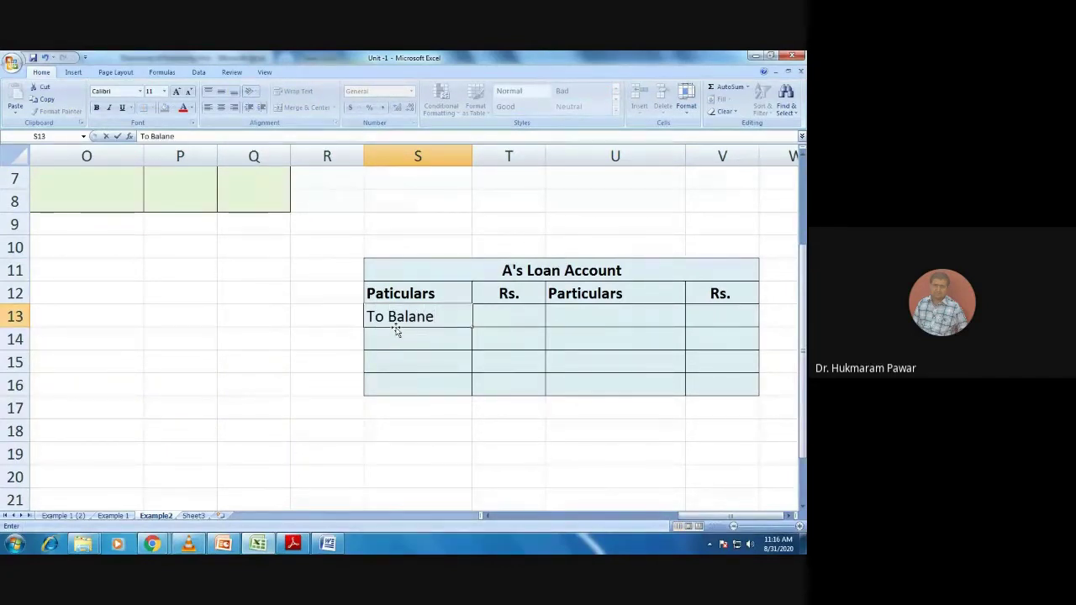
key("BackSpace")
key("BackSpace")
key("BackSpace")
key("BackSpace")
key("BackSpace")
key("BackSpace")
key("BackSpace")
key("BackSpace")
key("BackSpace")
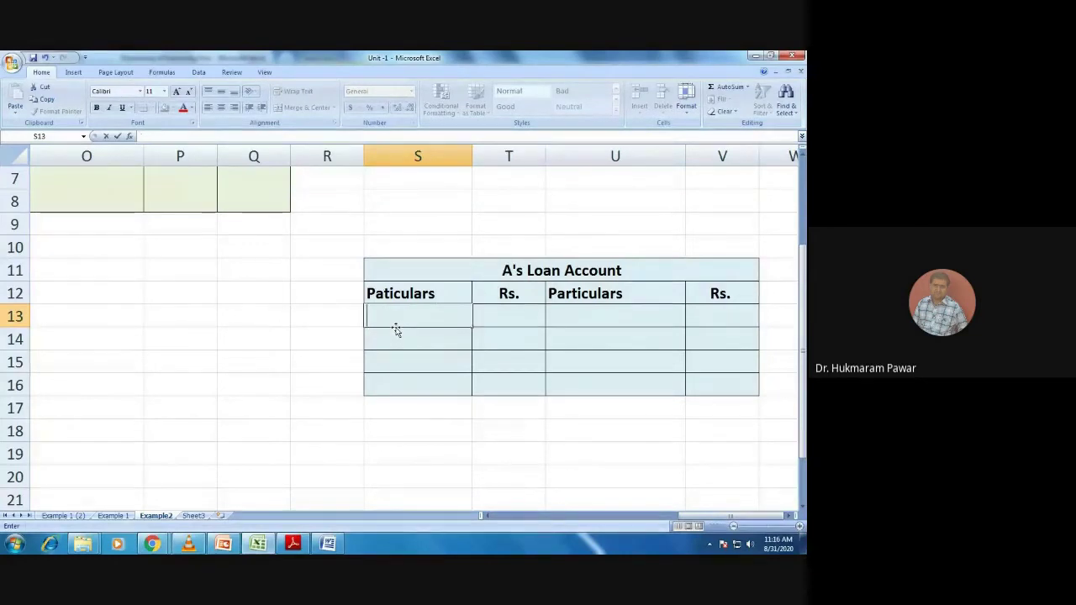
Enter "By Balance b/d" in U13 of A's Loan Account with the amount 20000 in V13
key("Tab")
key("Tab")
type("B")
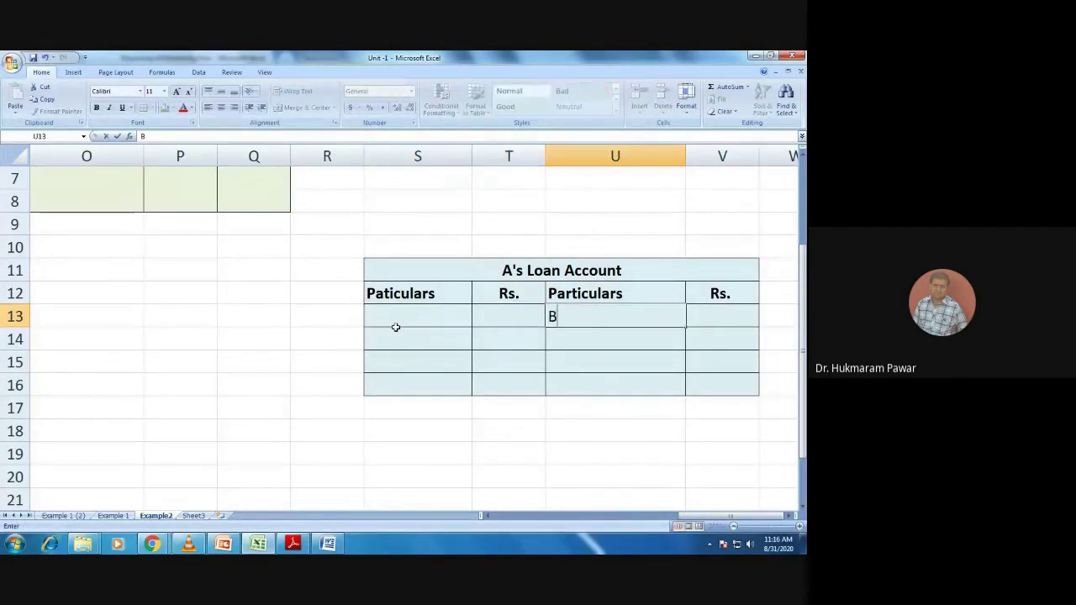
type("y Bal")
key("BackSpace")
type("alan")
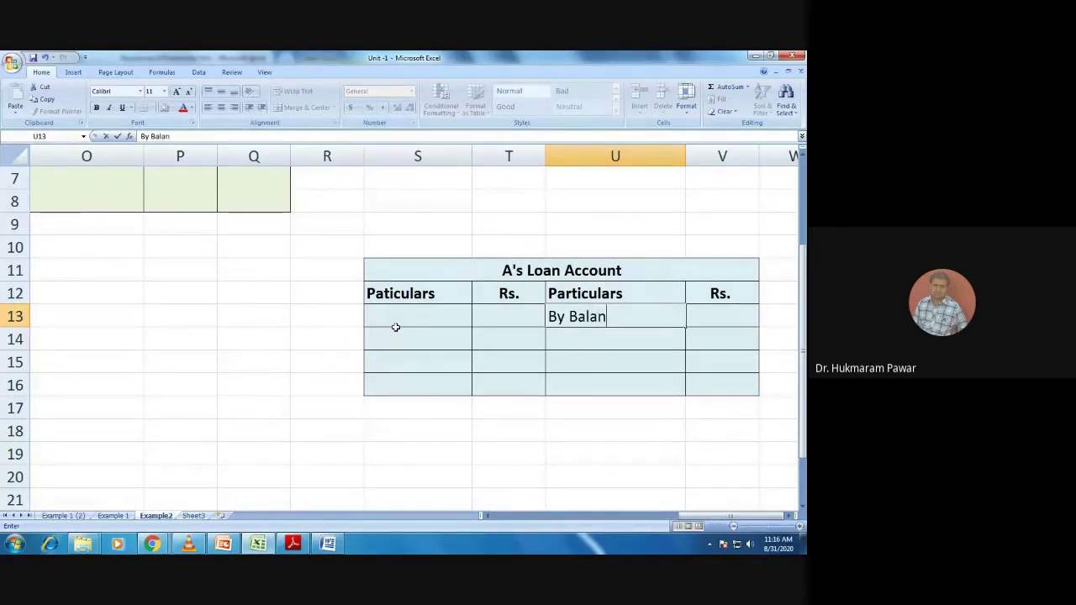
type("ce b/d")
key("Tab")
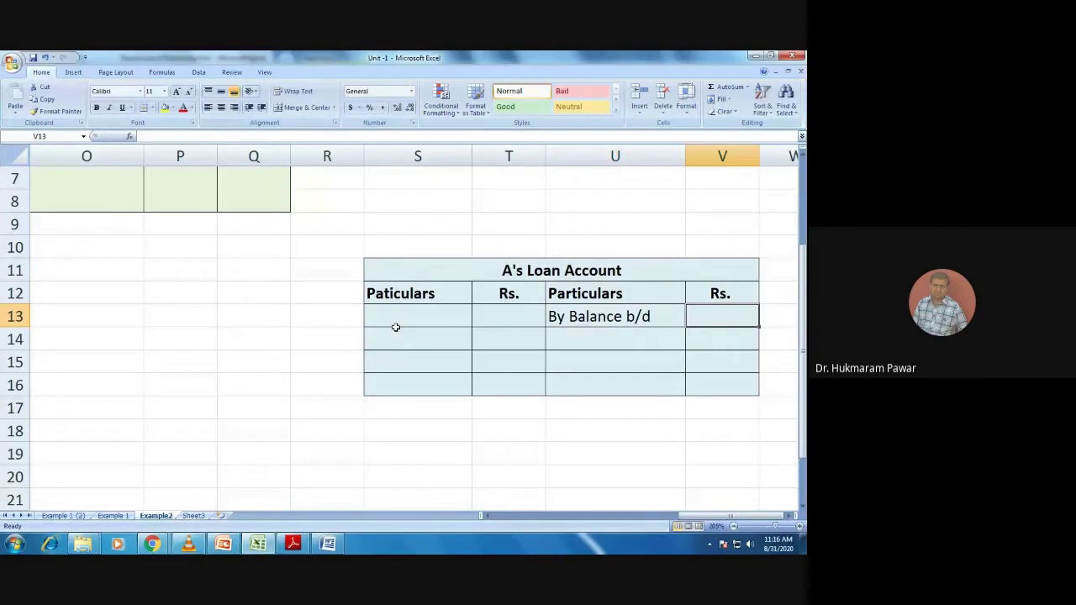
type("20000")
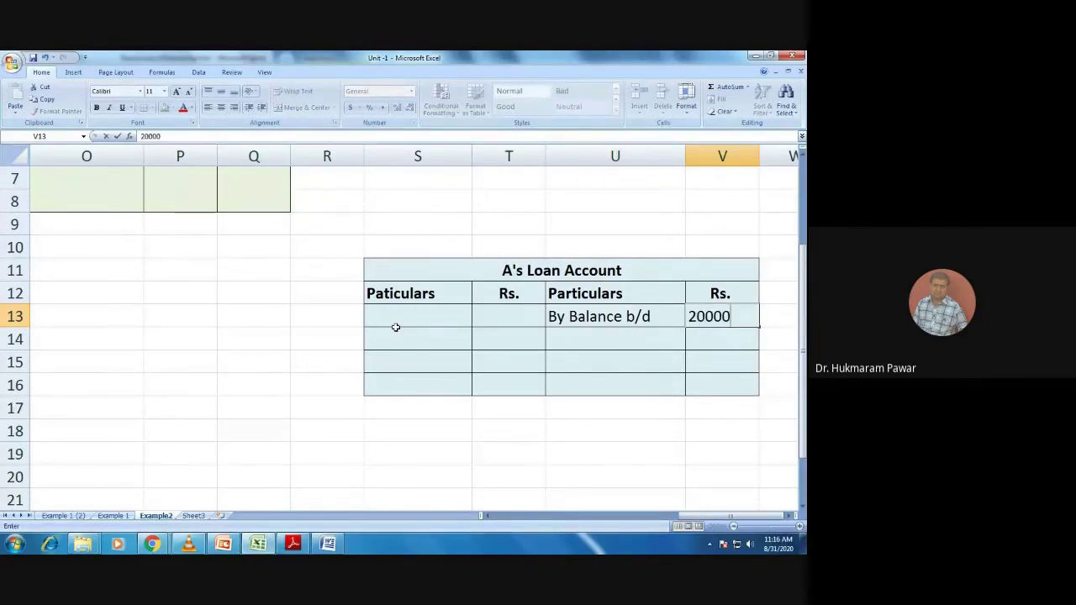
left_click(396, 330)
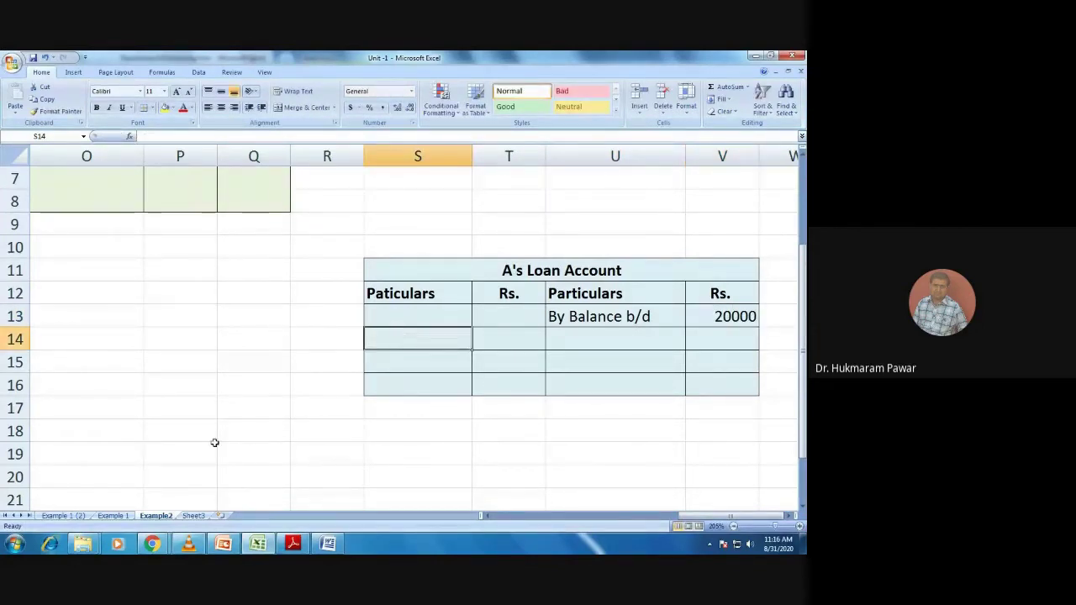
Switch to the Word problem and examine the Workmen's Compensation Fund line and the notes on realised assets and settled liabilities
left_click_drag(739, 515, 559, 532)
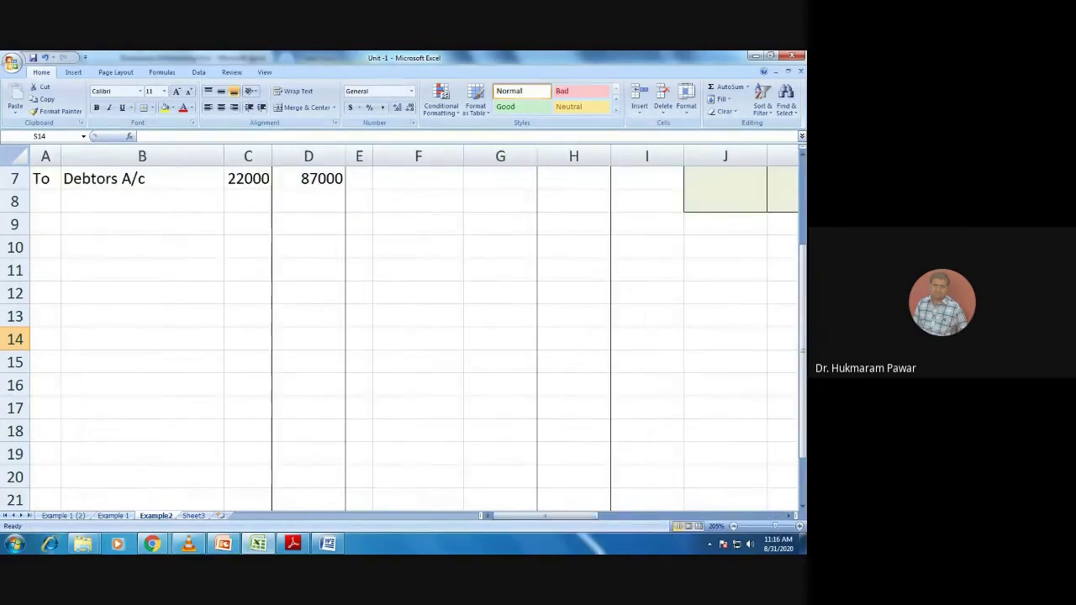
left_click(336, 544)
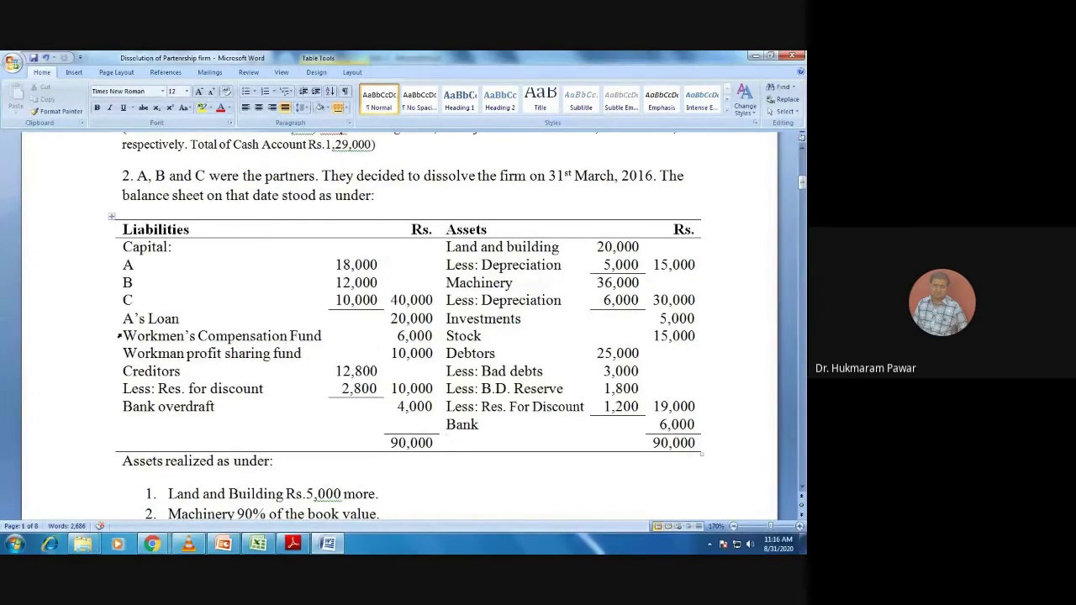
left_click_drag(124, 335, 414, 347)
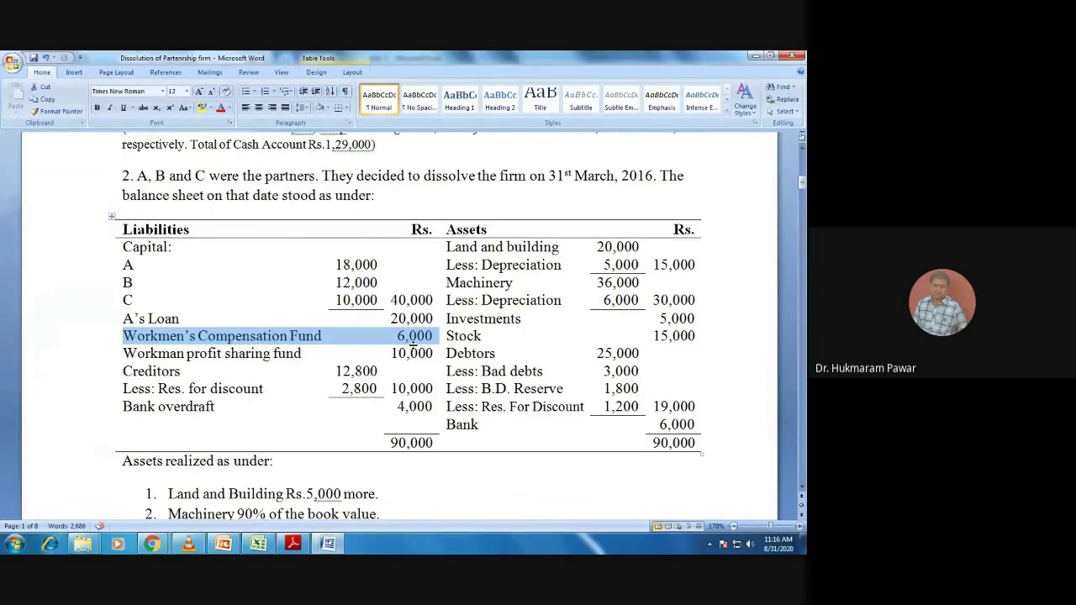
scroll(399, 360, "down", 10)
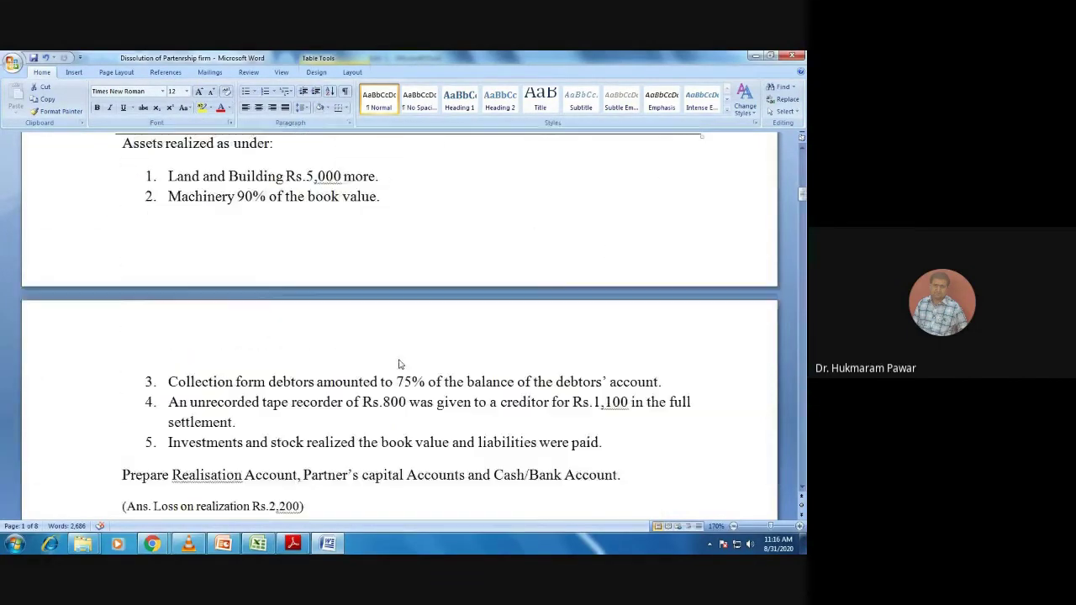
scroll(399, 360, "up", 10)
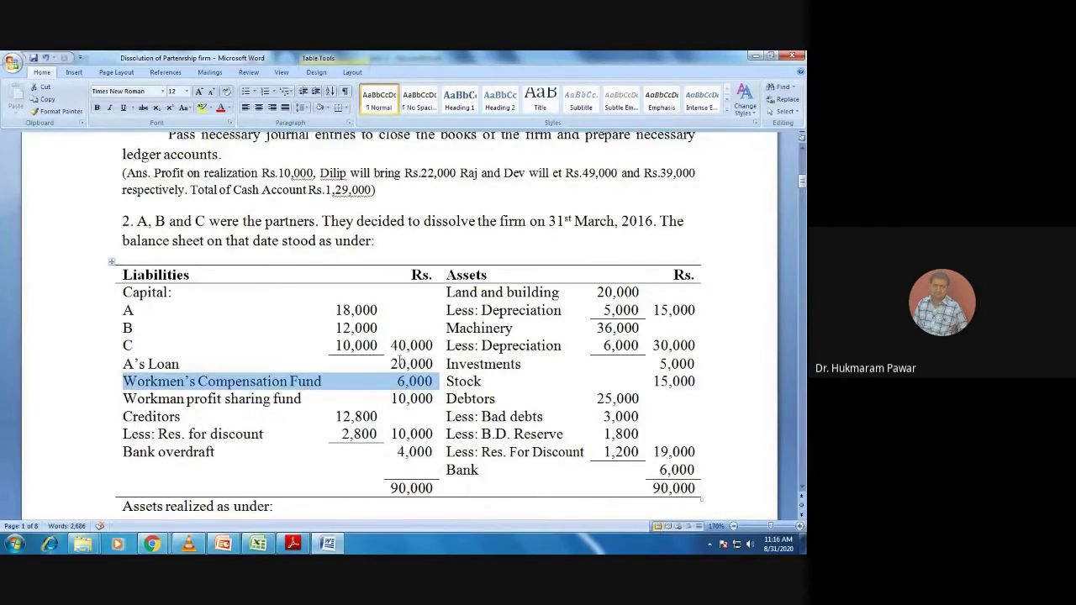
scroll(399, 359, "down", 5)
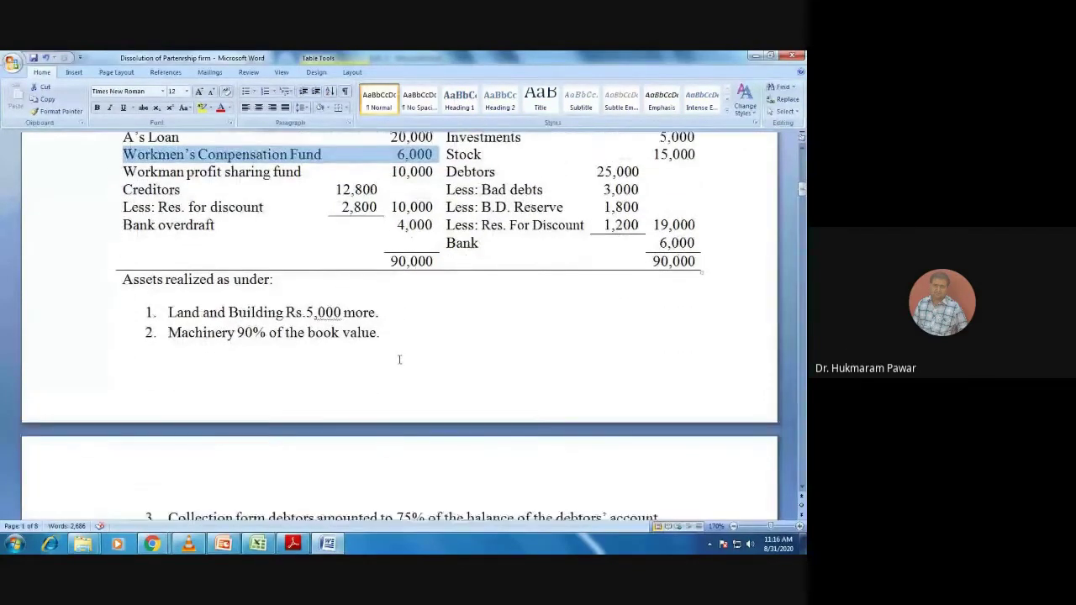
scroll(399, 359, "down", 2)
scroll(399, 363, "down", 1)
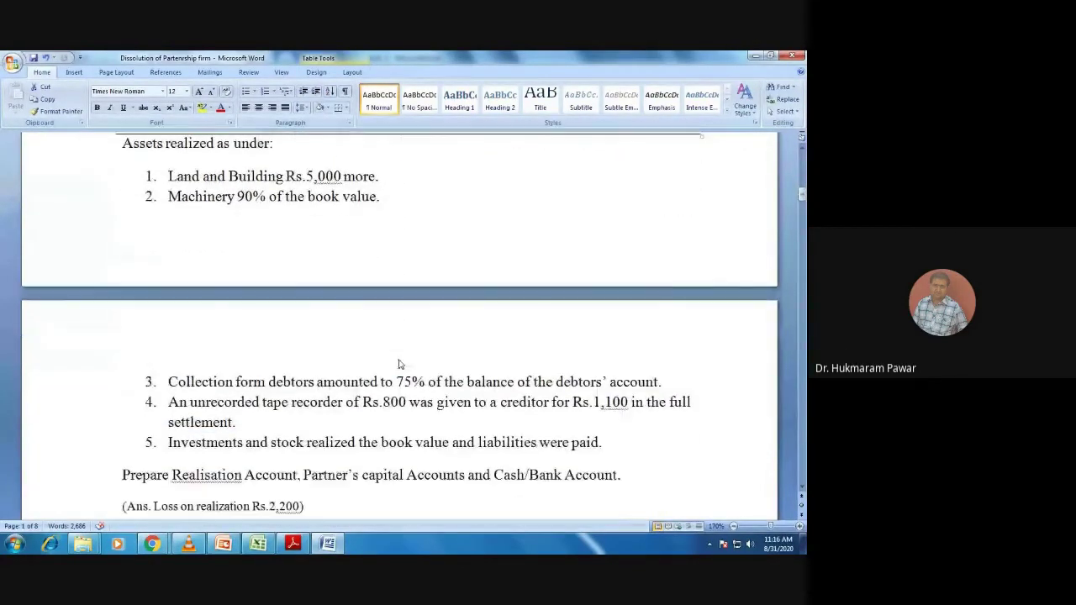
scroll(400, 363, "down", 1)
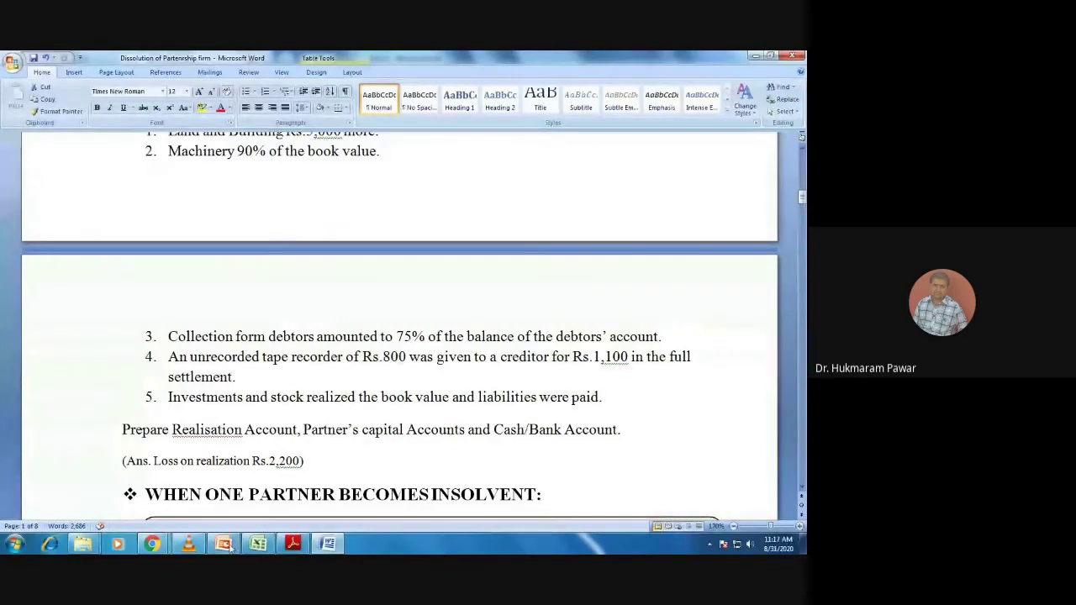
Return to the Excel workbook and enter "By WCF A/c" in N4 on the credit side of the Capital Accounts
left_click(262, 542)
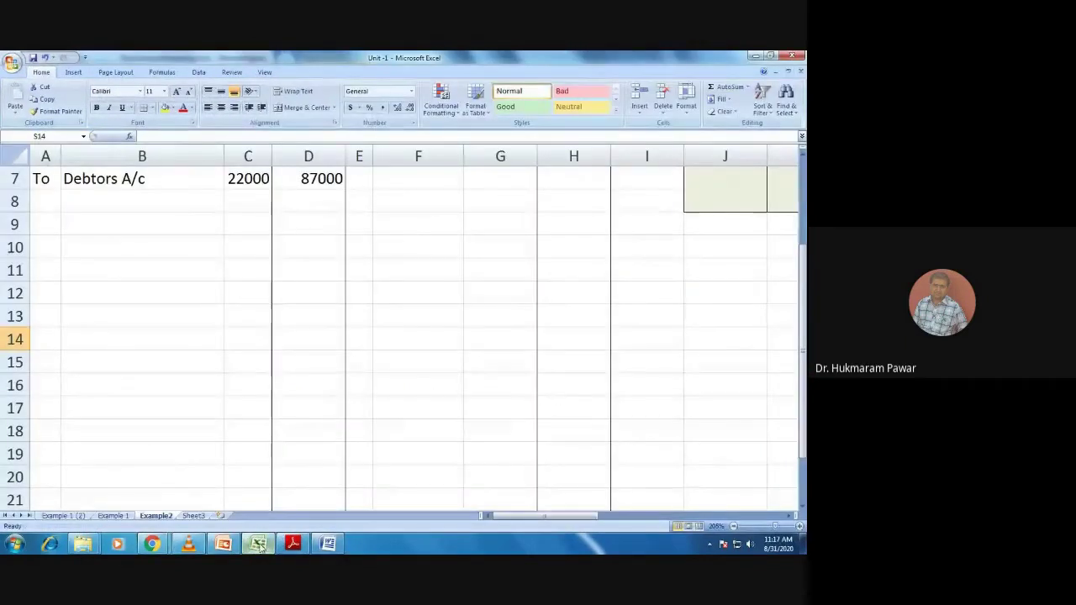
left_click_drag(542, 516, 631, 499)
scroll(636, 492, "up", 2)
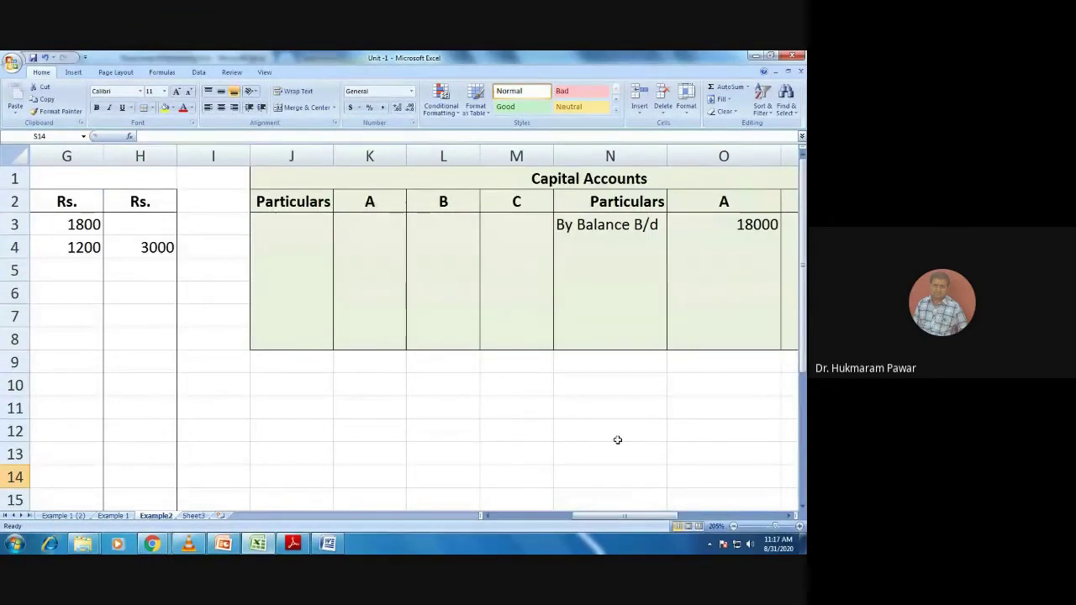
left_click(567, 242)
type("By ")
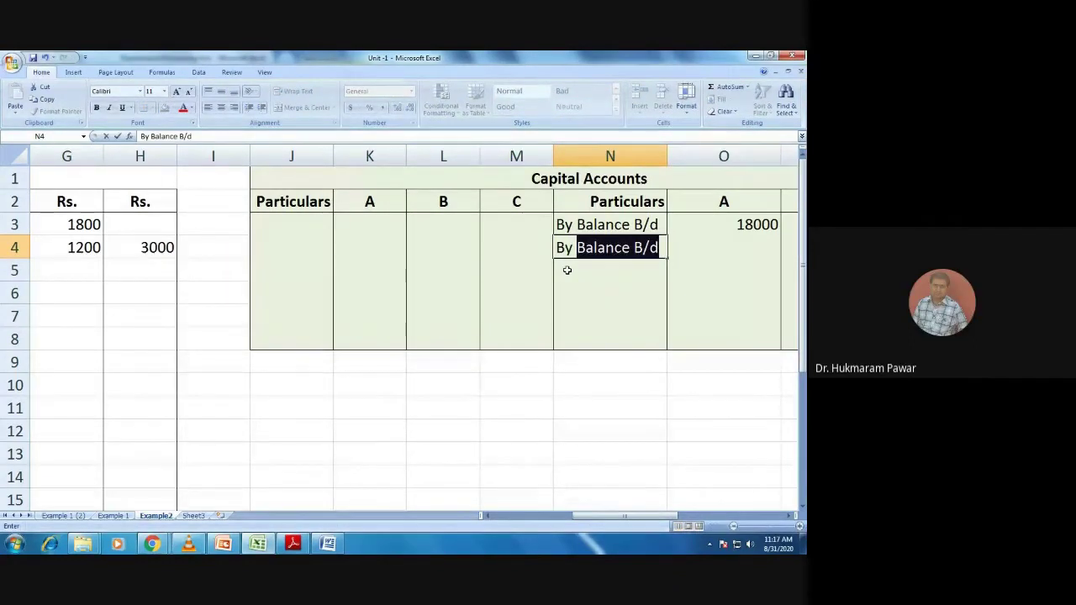
type("WCF")
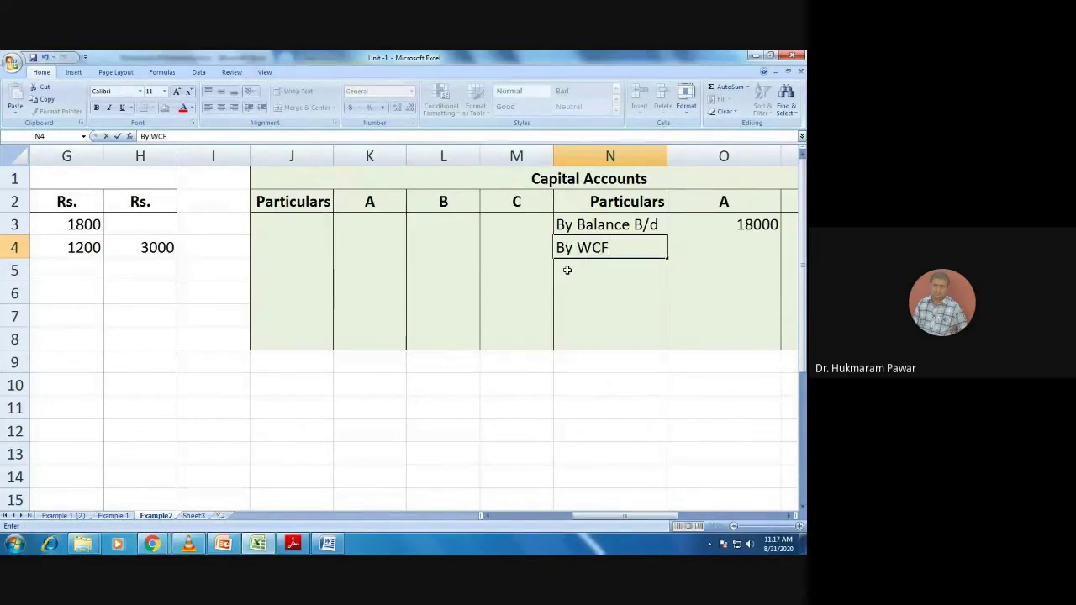
type(" A")
type("/")
type("c")
key("Tab")
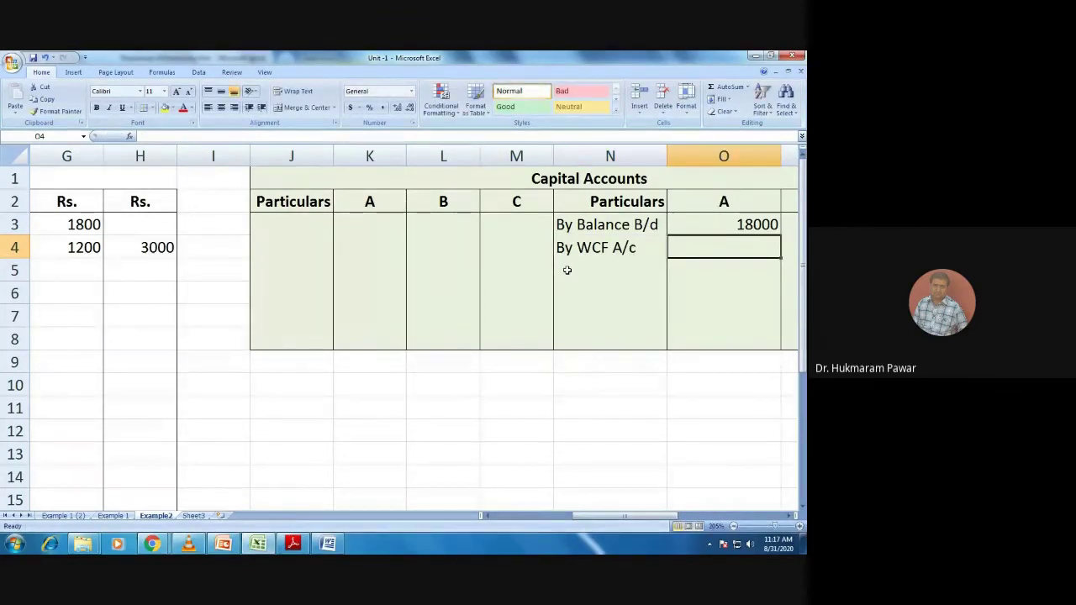
Check the Workmen's Compensation Fund in the Word balance sheet and enter 2000 each for A, B and C in O4:Q4
key("alt+Tab")
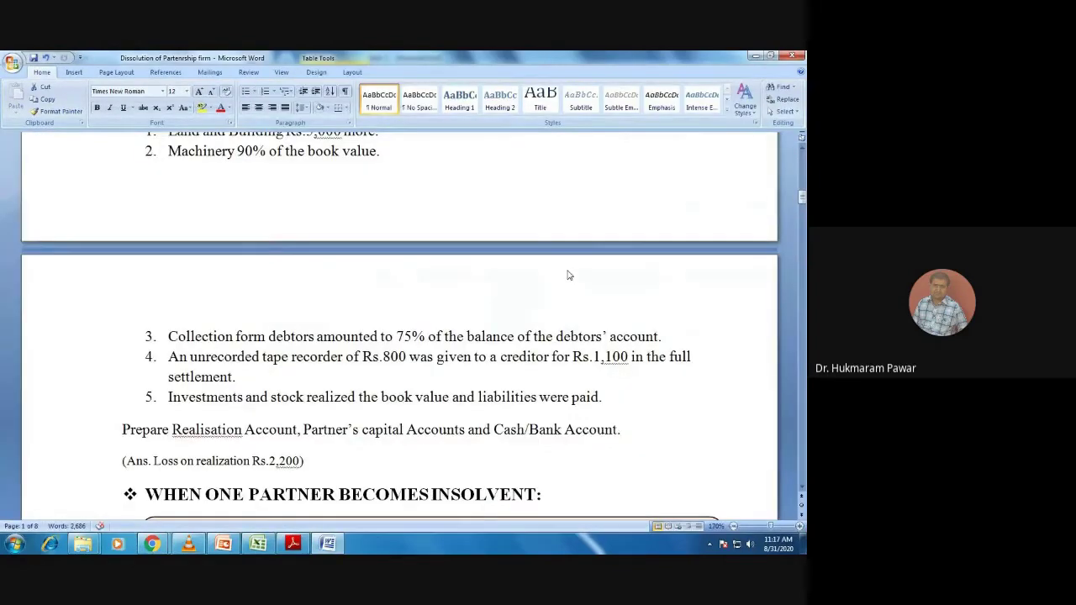
scroll(571, 290, "up", 5)
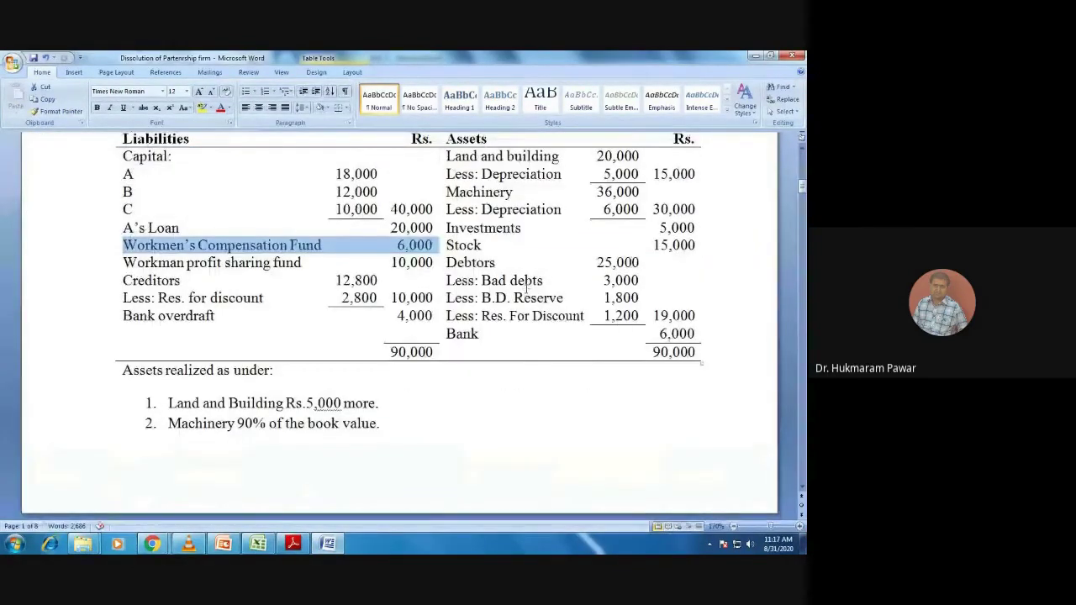
key("alt+Tab")
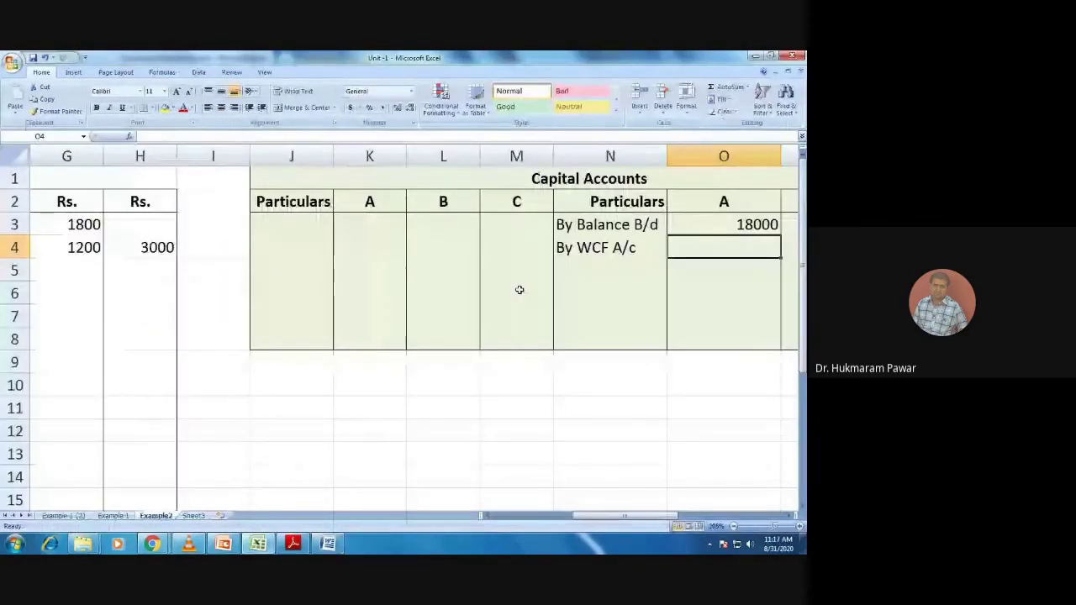
type("2000")
key("Tab")
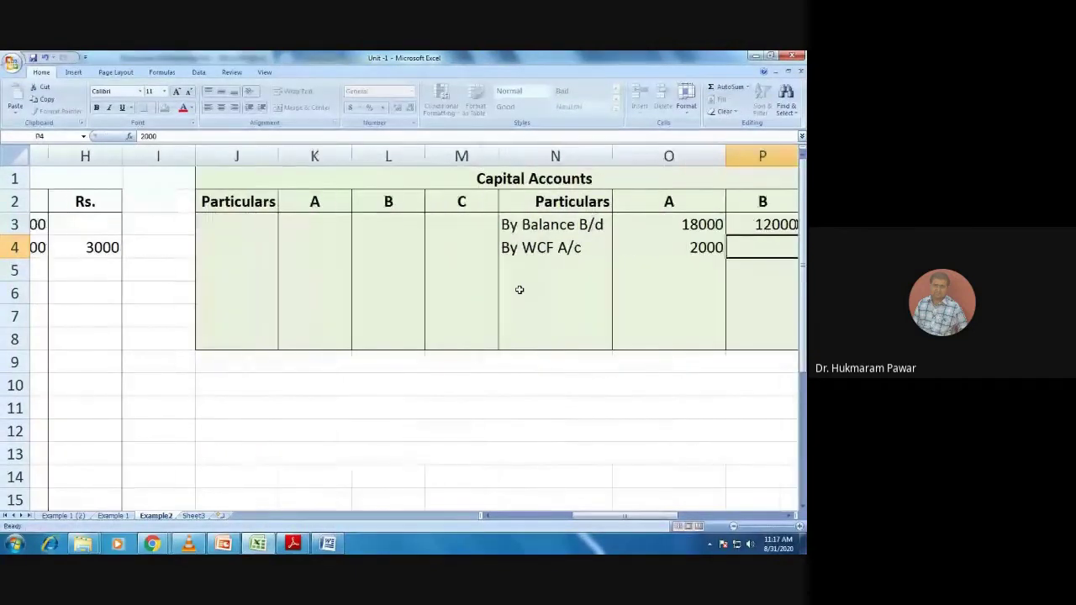
type("2000")
key("Tab")
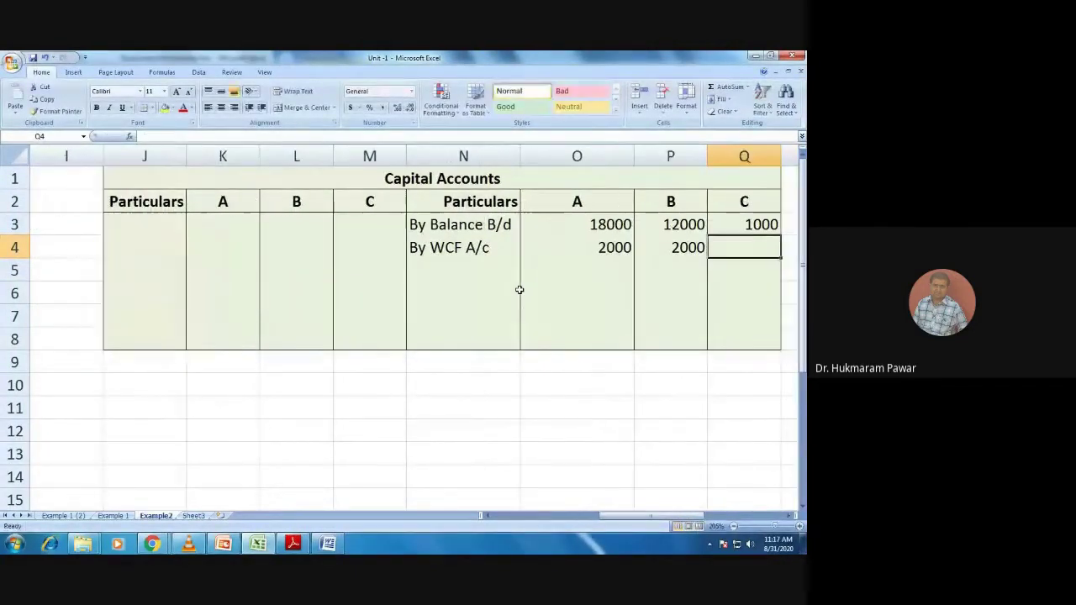
type("2000")
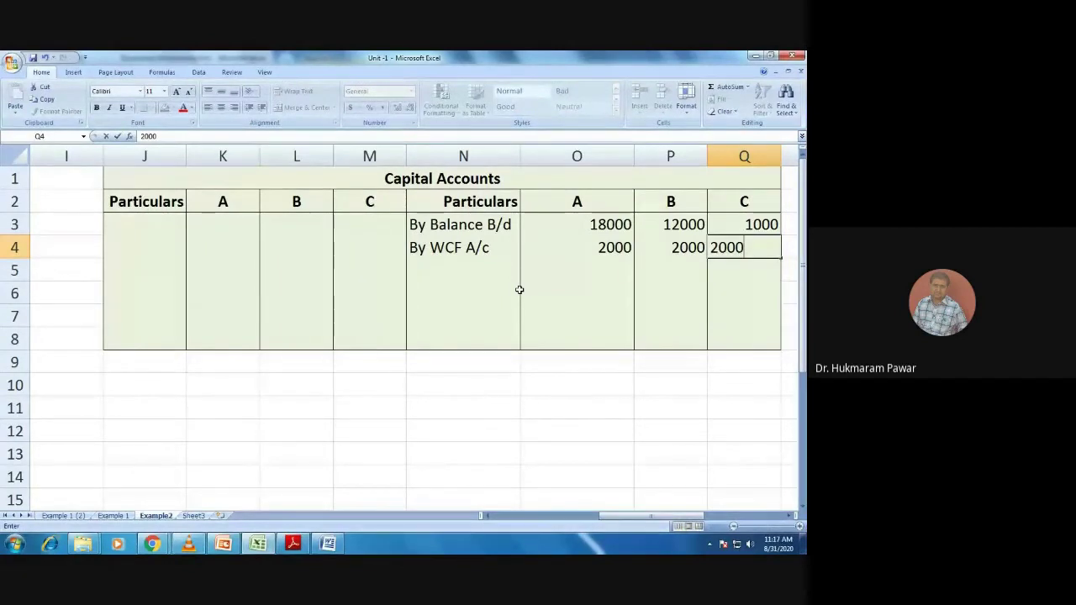
key("Return")
key("Left")
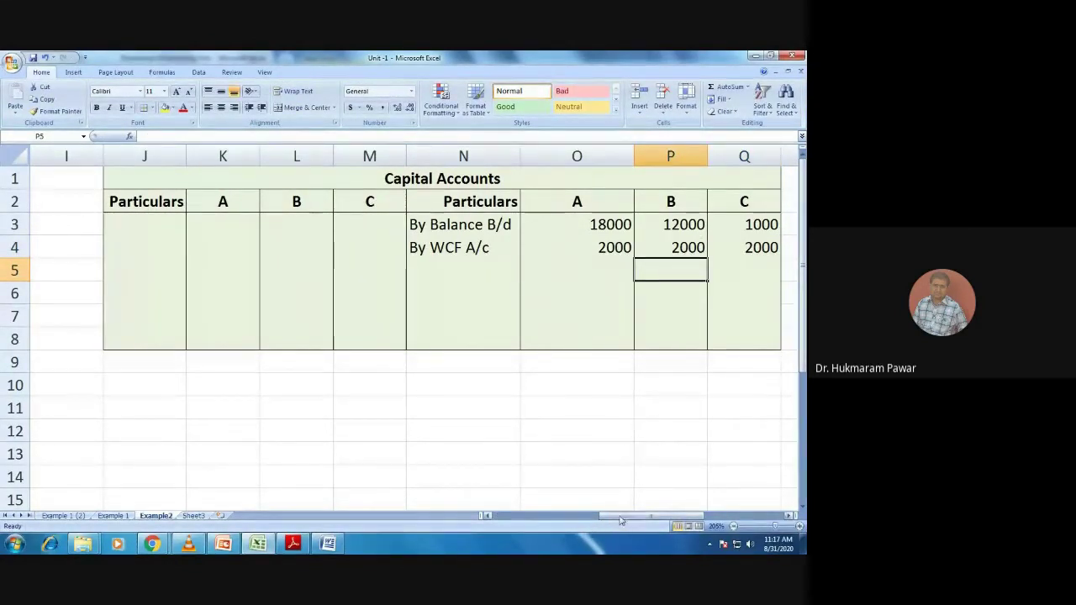
Check the Word liabilities and enter "By" in E5 and "WPSF A/c" in F5 of the Realisation Account
left_click_drag(627, 516, 483, 516)
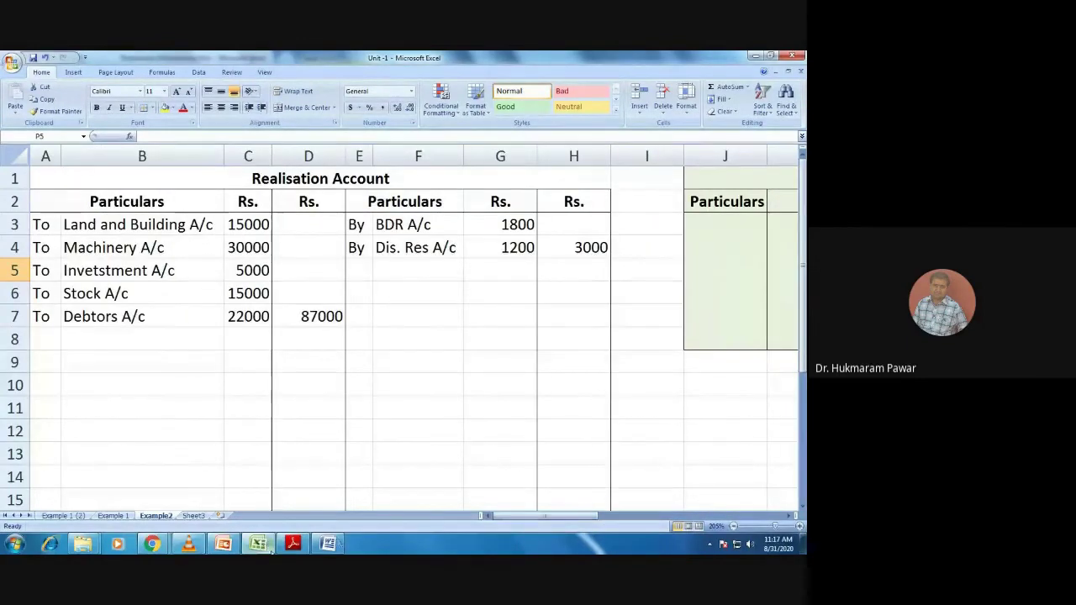
left_click(328, 544)
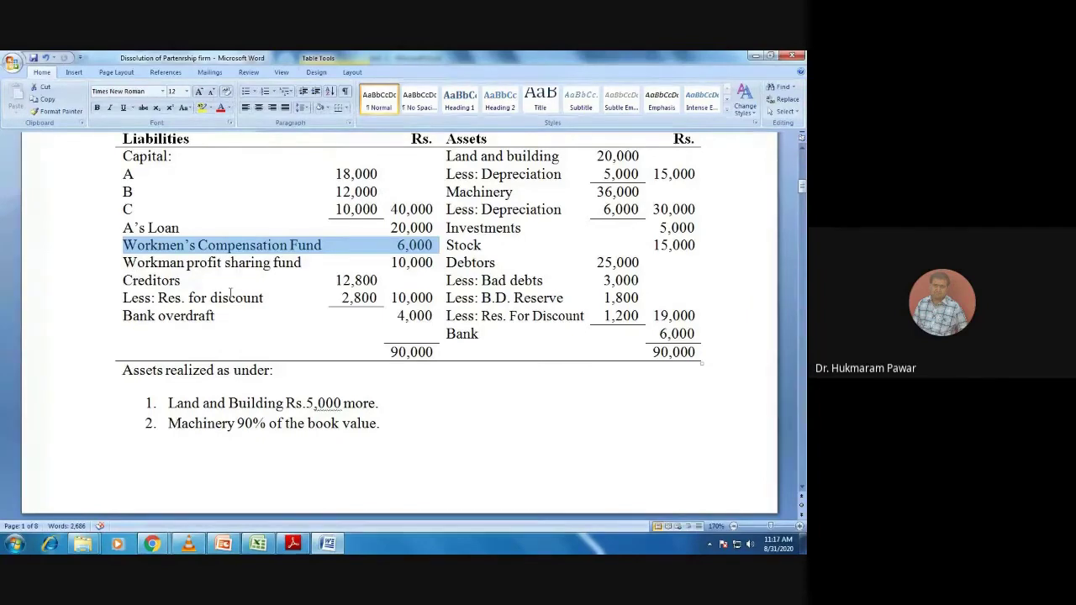
key("alt+Tab")
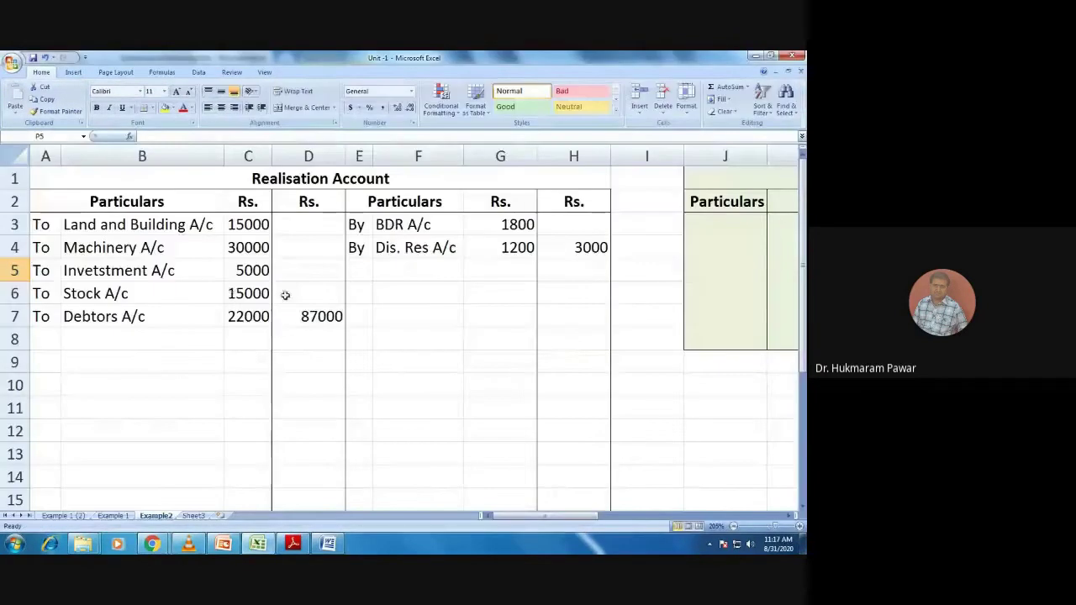
left_click(365, 270)
type("By")
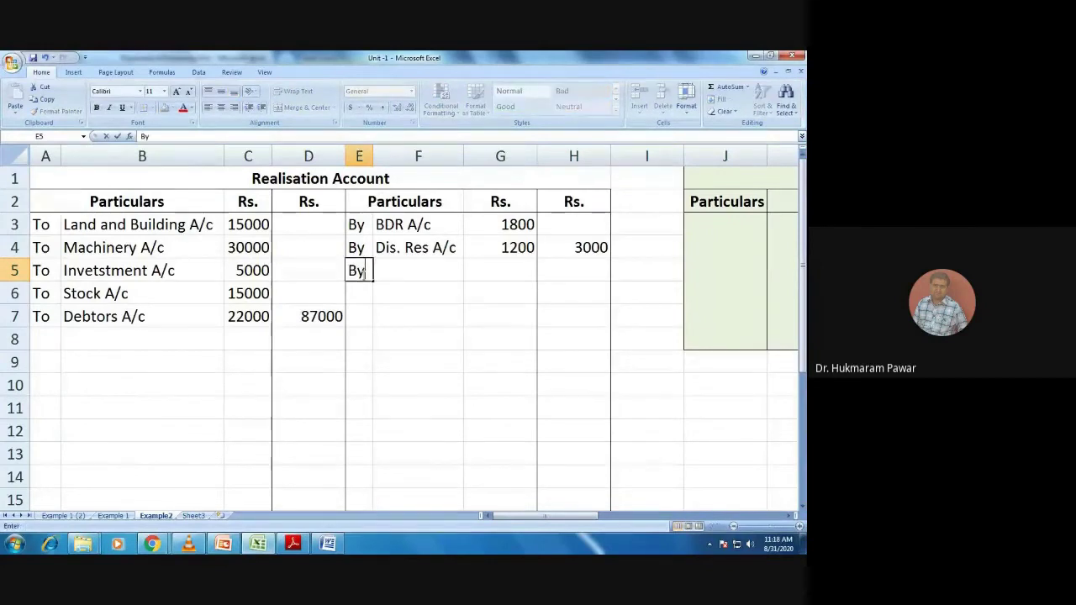
key("Tab")
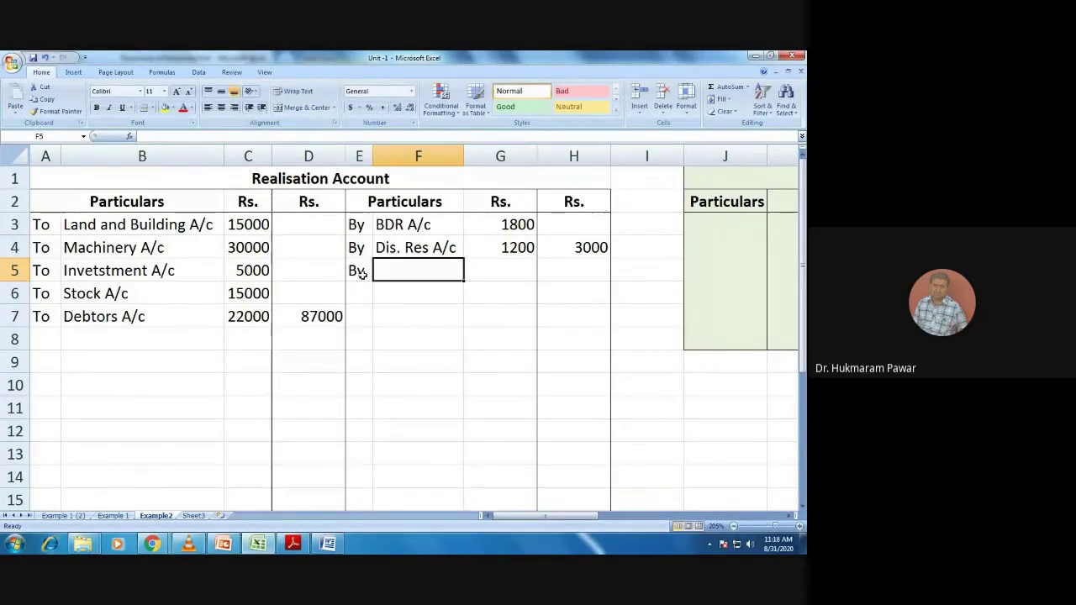
type("WP")
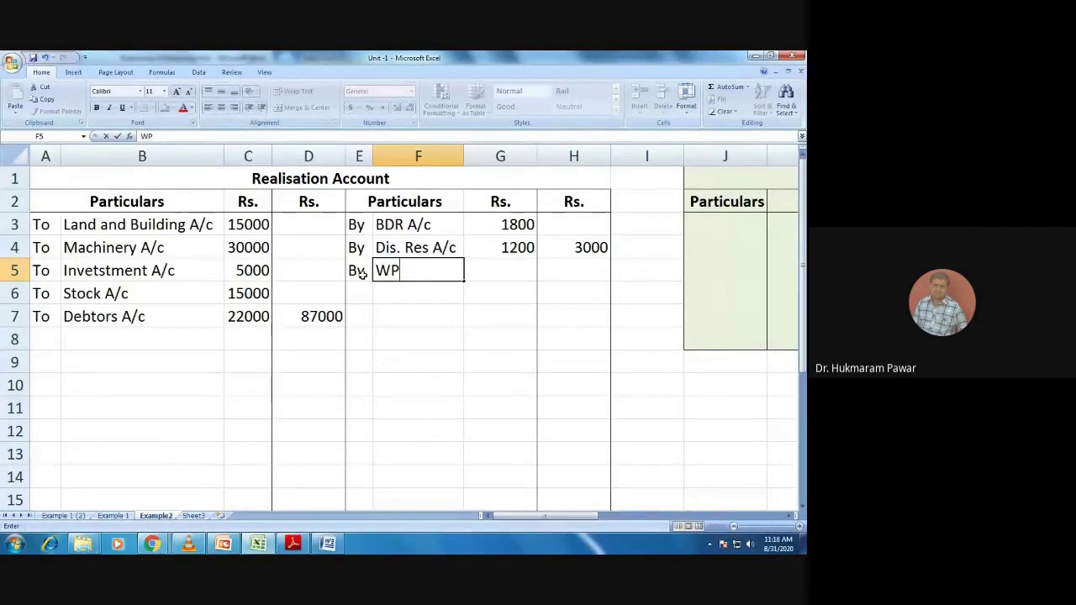
type("SF A/c")
key("Tab")
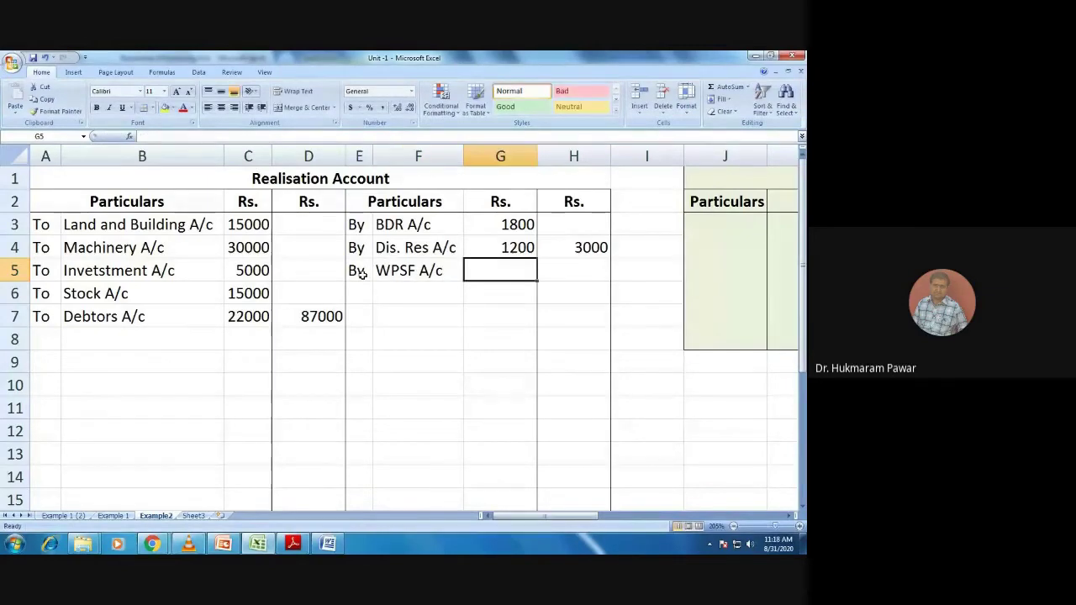
Look up the Workman profit sharing fund in the Word balance sheet and enter 10000 in G5
key("alt+Tab")
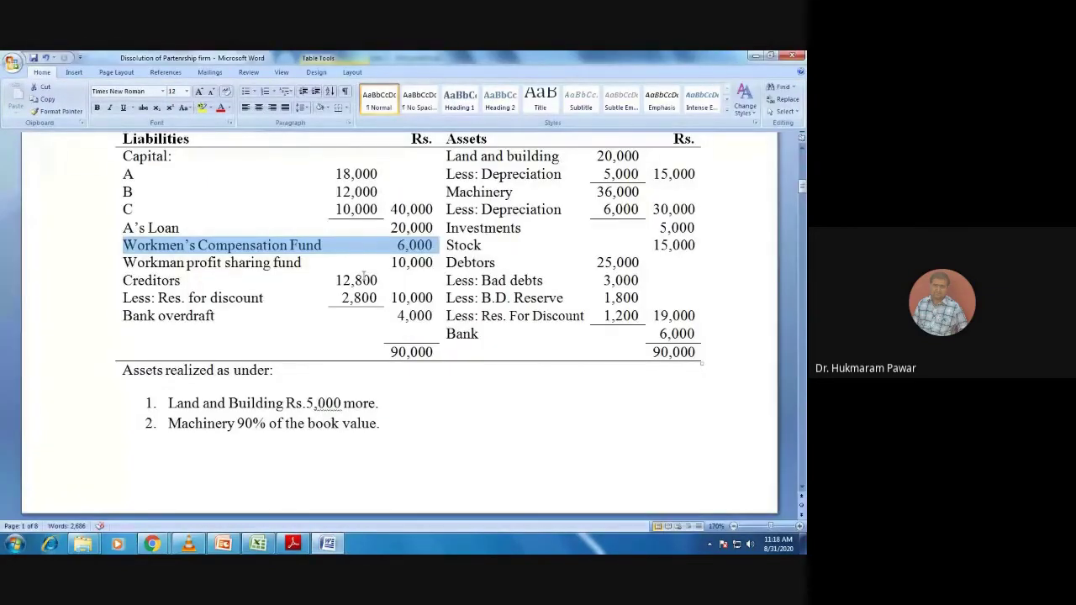
key("alt+Tab")
type("1")
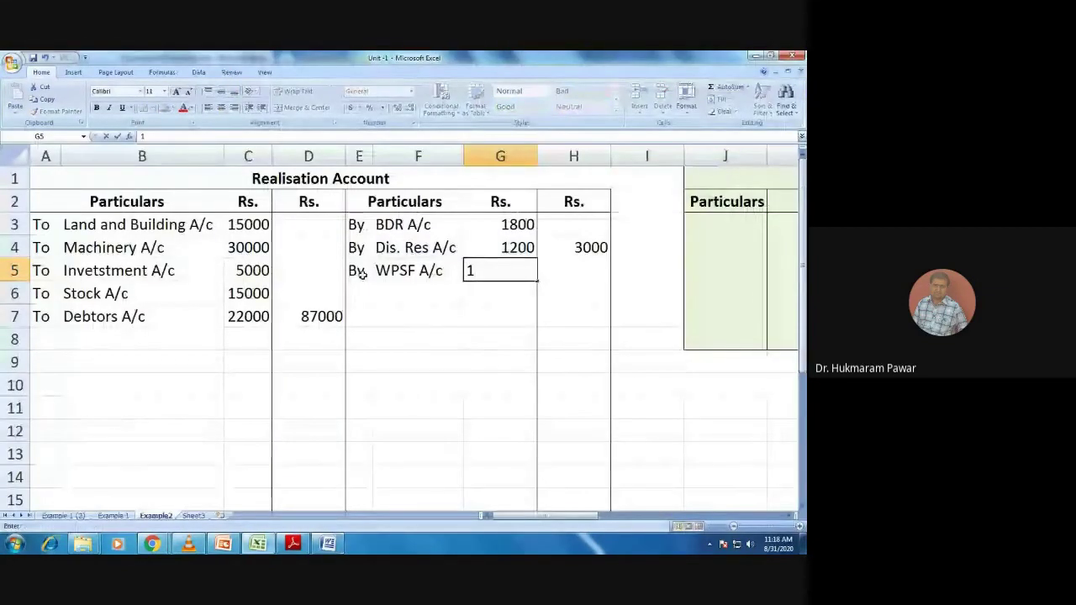
type("0000")
key("Return")
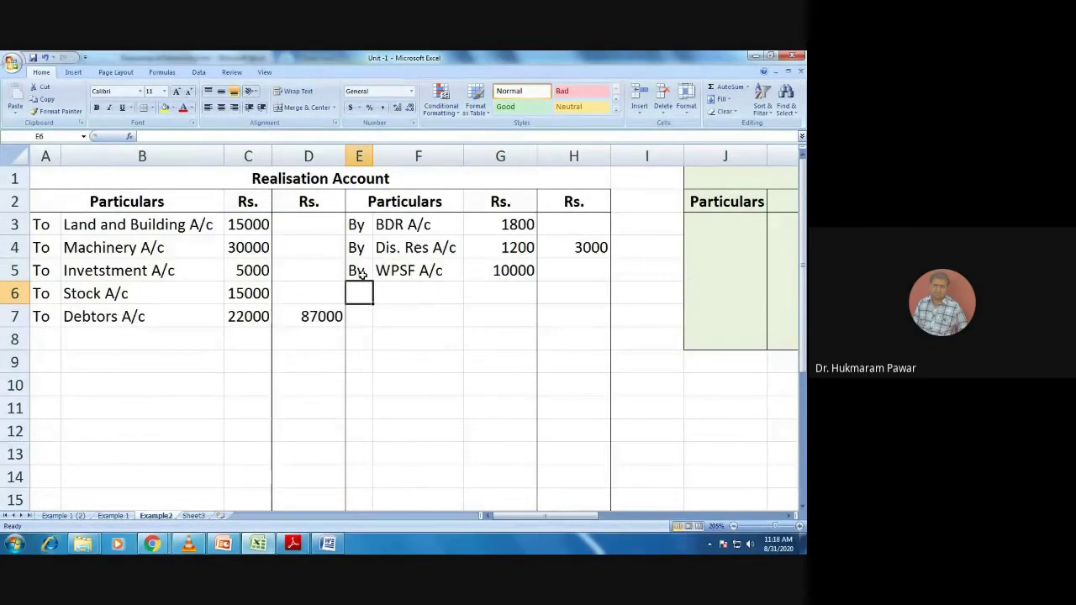
Enter "By" in E6 and "Creditors A/c" in F6 on the credit side of the Realisation Account
key("alt+Tab")
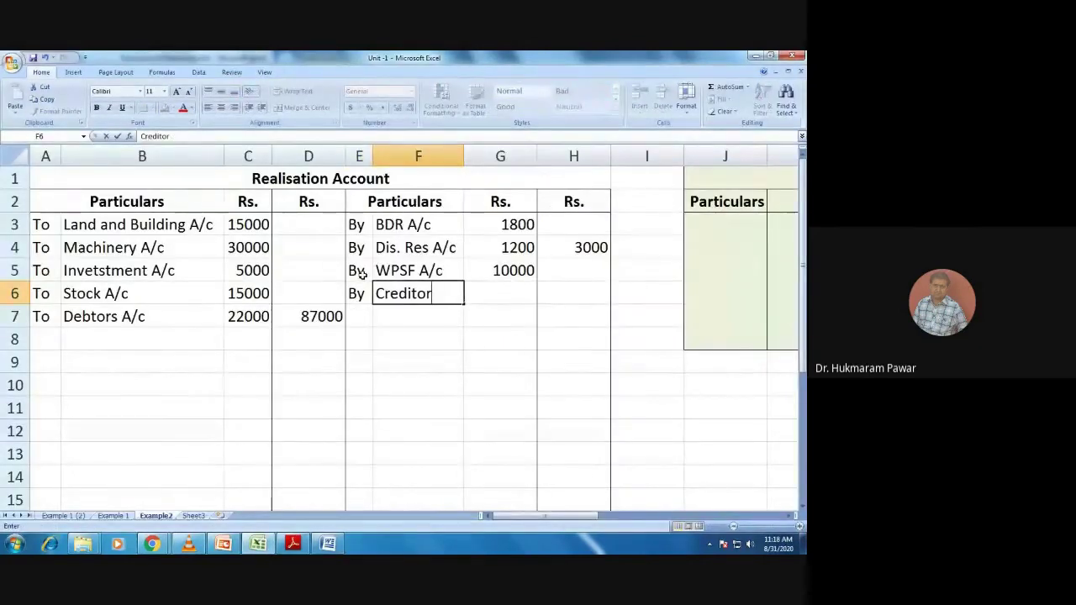
type("s A/c")
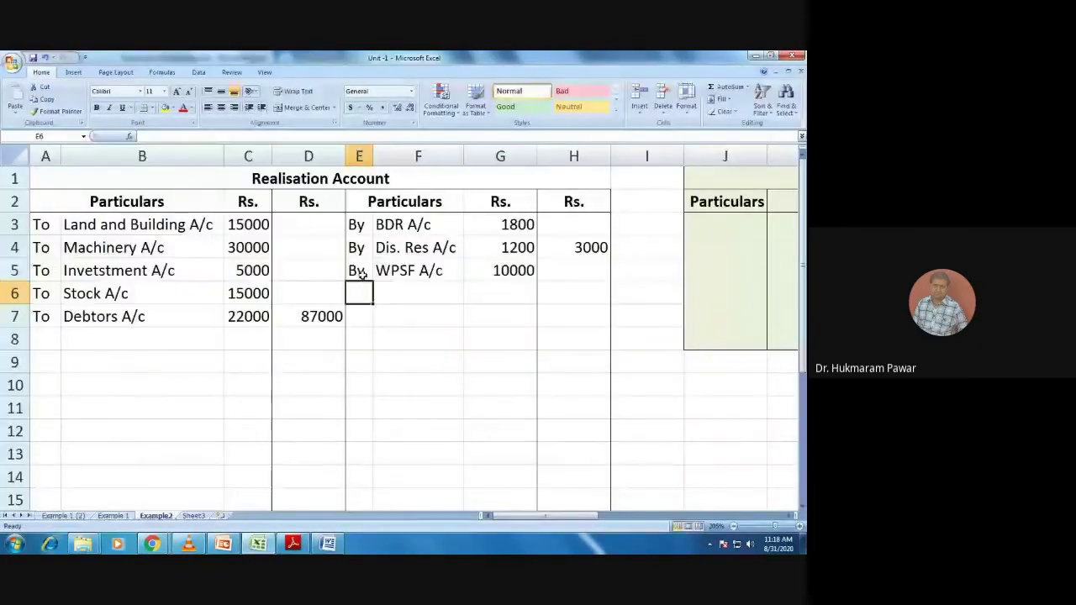
type("By")
key("Tab")
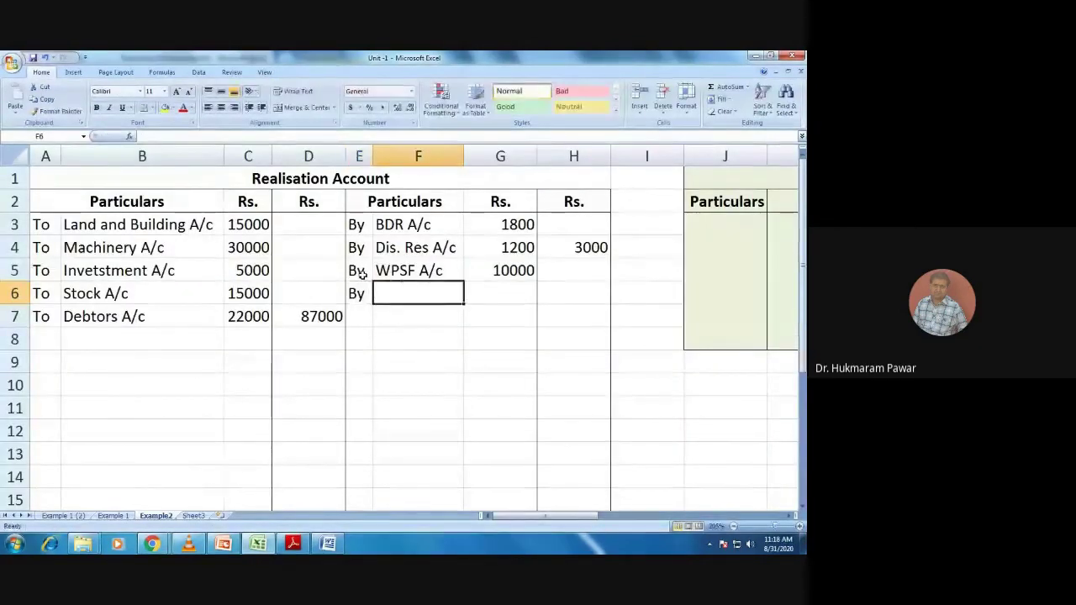
type("Credi")
type("tor")
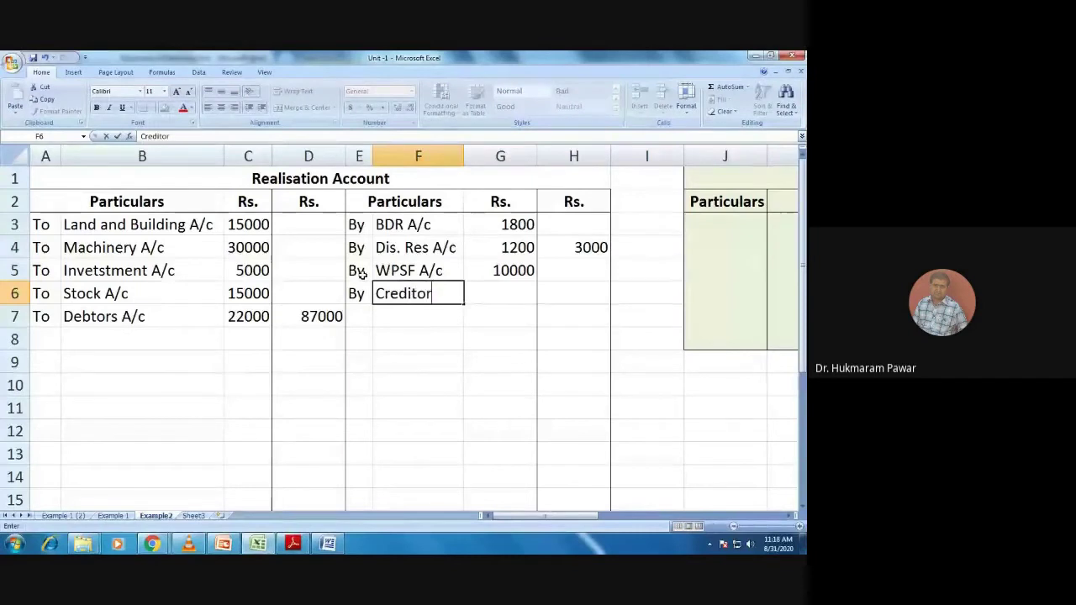
type("s A/c")
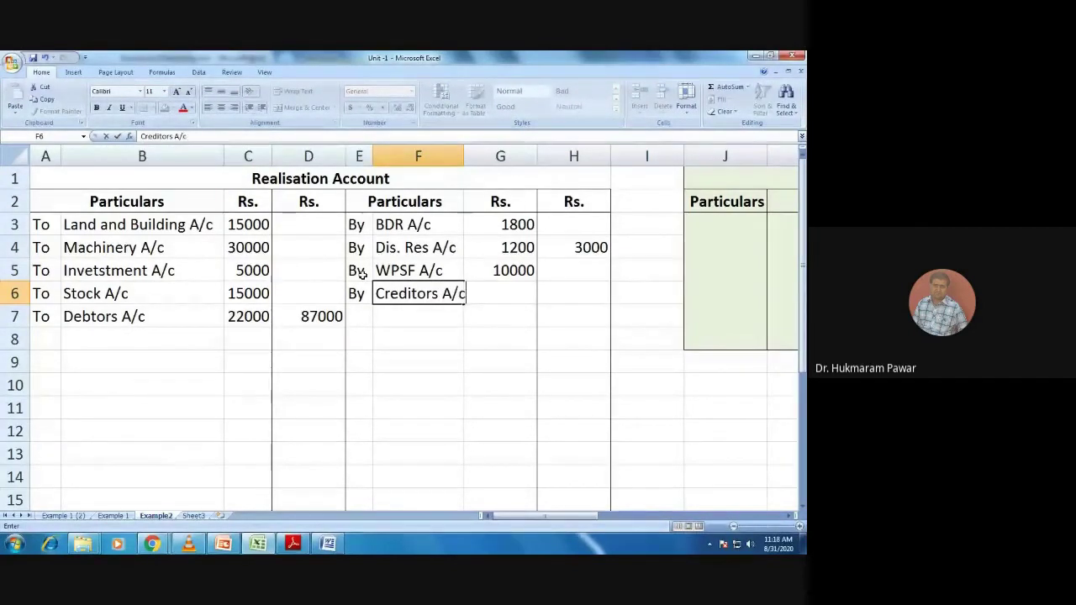
key("Tab")
Look up the gross Creditors amount in the Word balance sheet and enter 12800 in G6
key("alt+Tab")
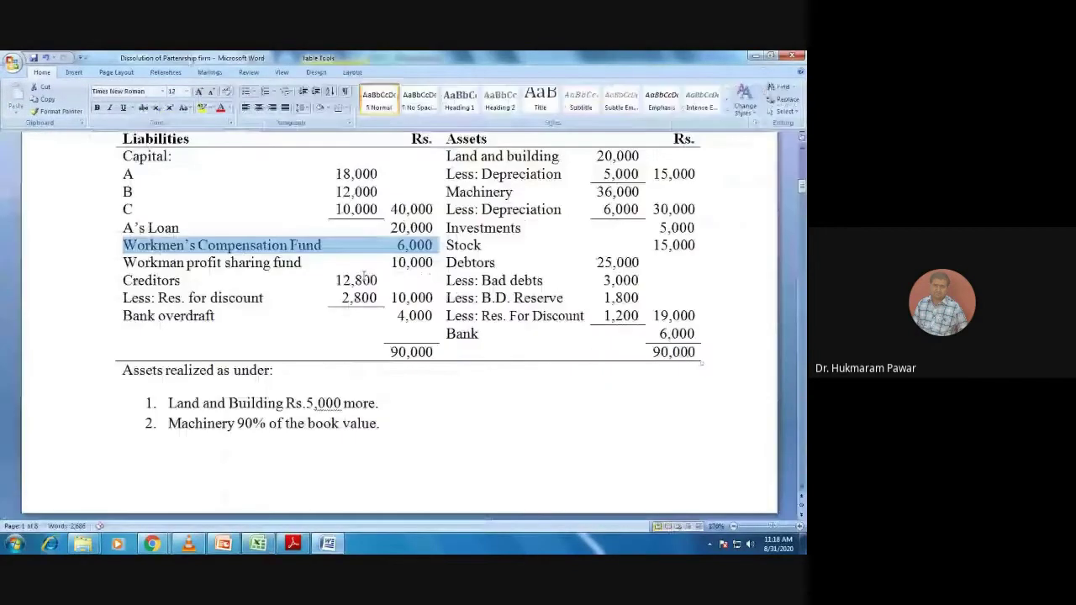
key("alt")
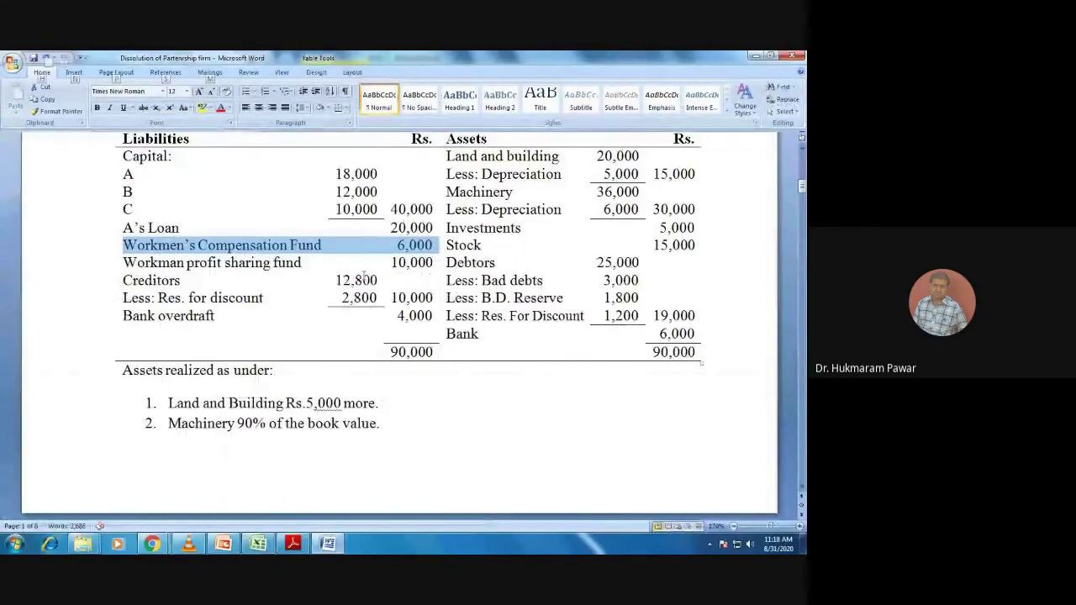
key("alt+Tab")
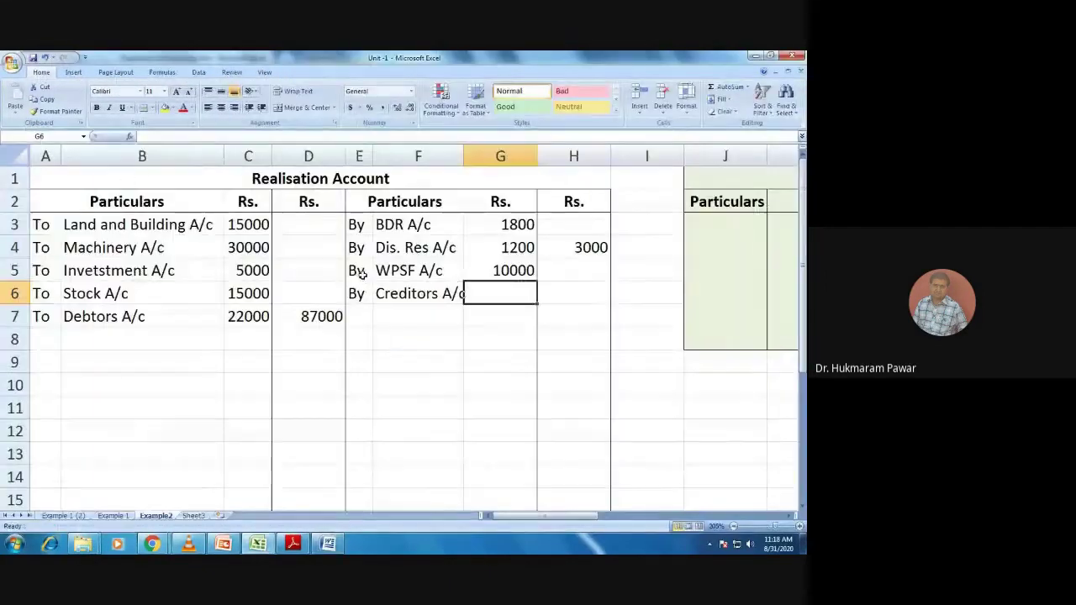
type("128")
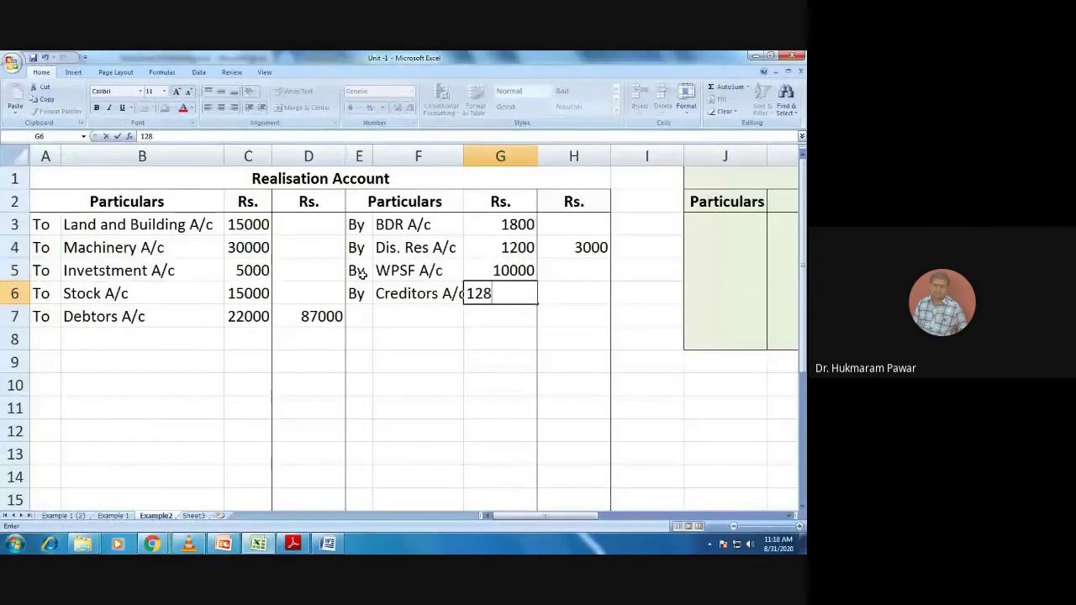
type("00")
key("Tab")
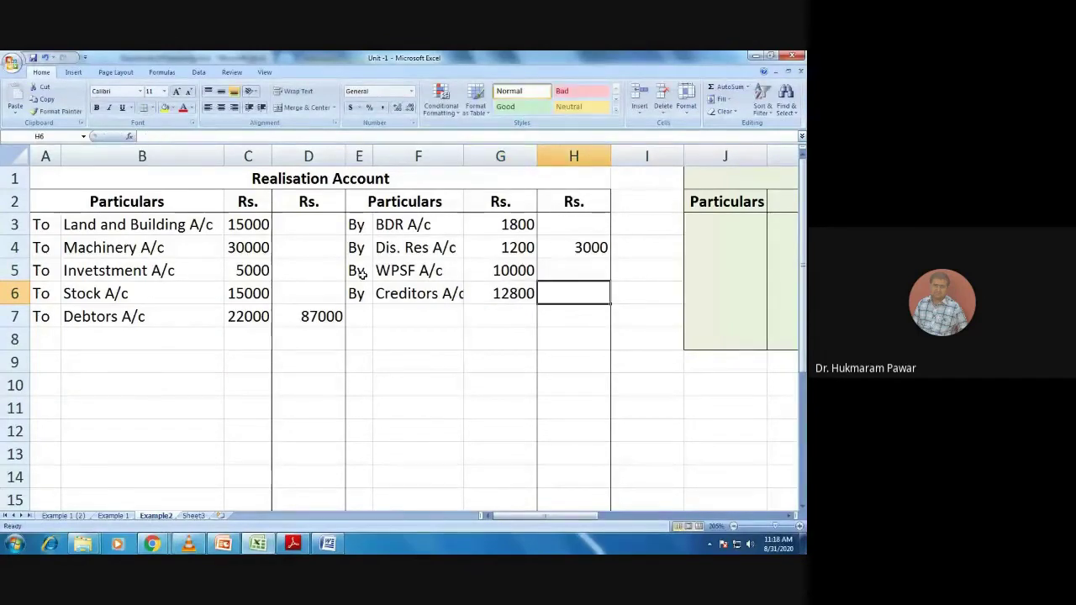
Check the remaining liabilities in the Word balance sheet and enter "By" in E7 and "Bank OD A/c" in F7
key("alt+Tab")
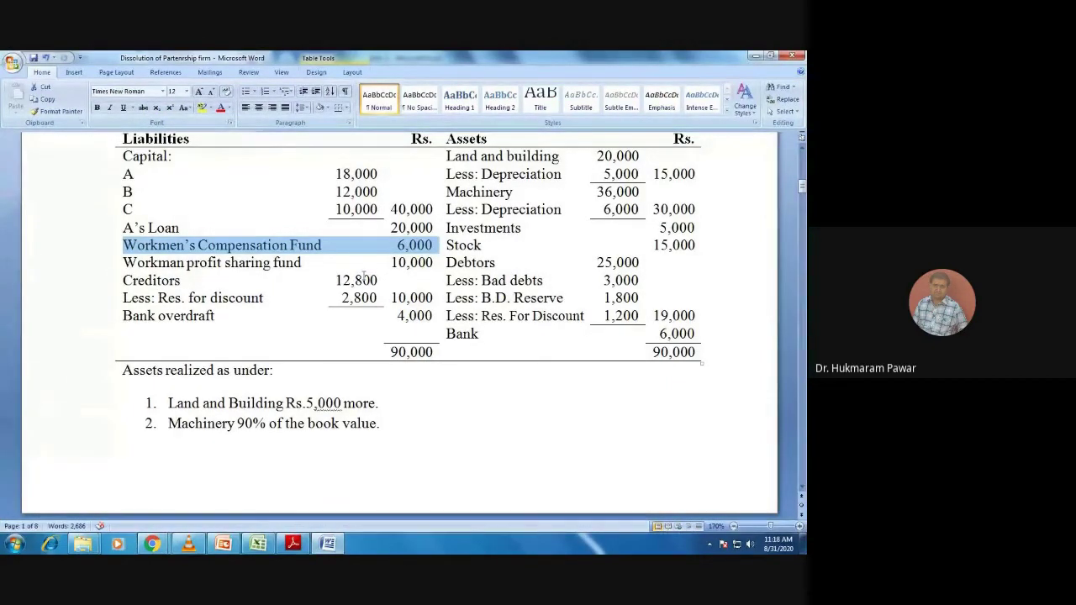
key("alt+Tab")
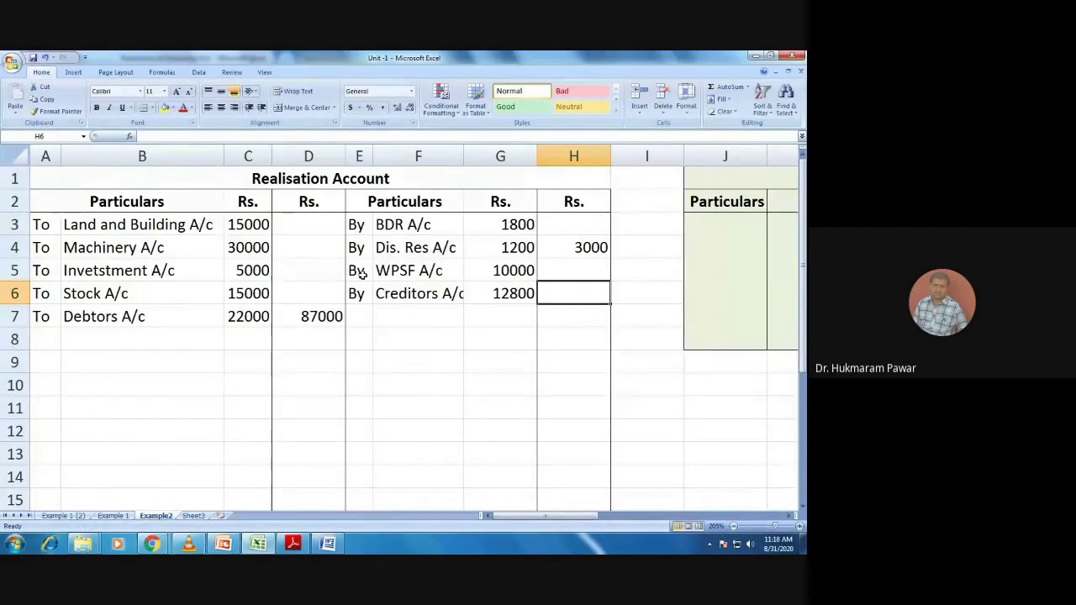
key("Down")
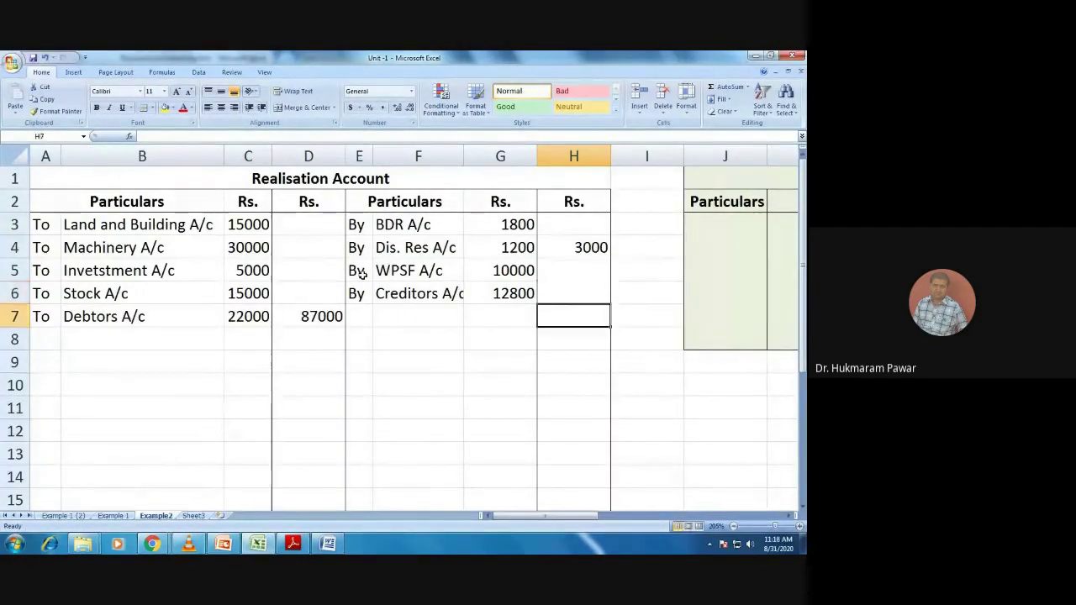
key("Left")
key("Left")
key("Left")
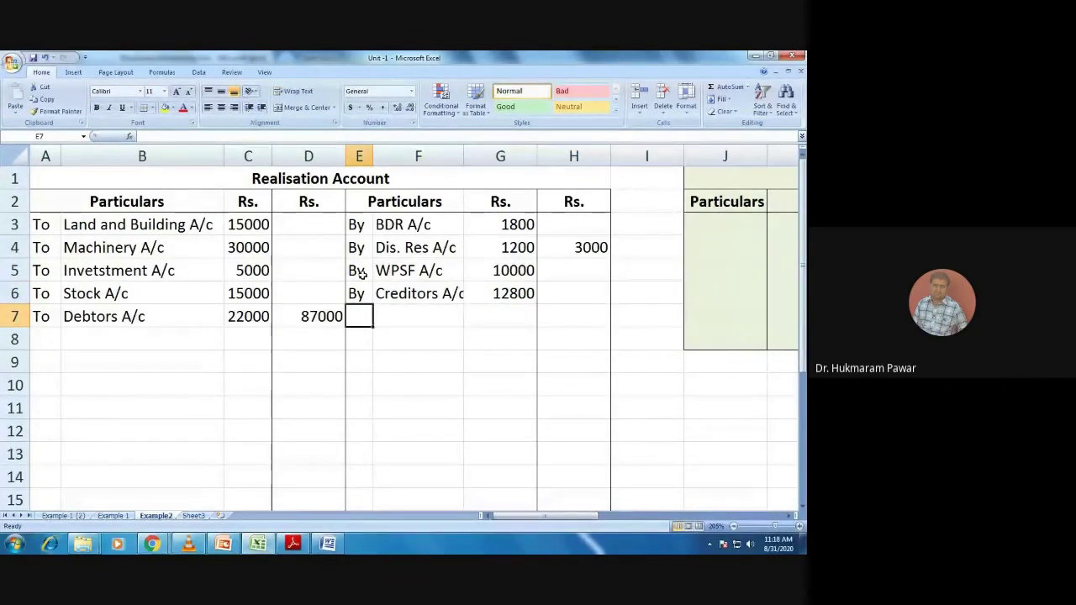
type("By")
key("Right")
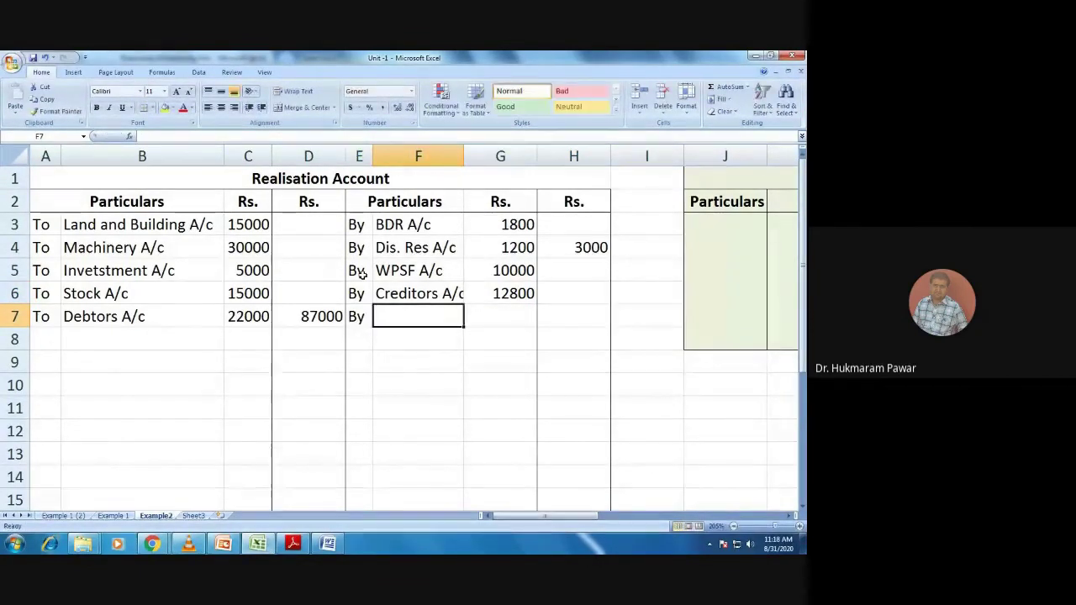
type("Band")
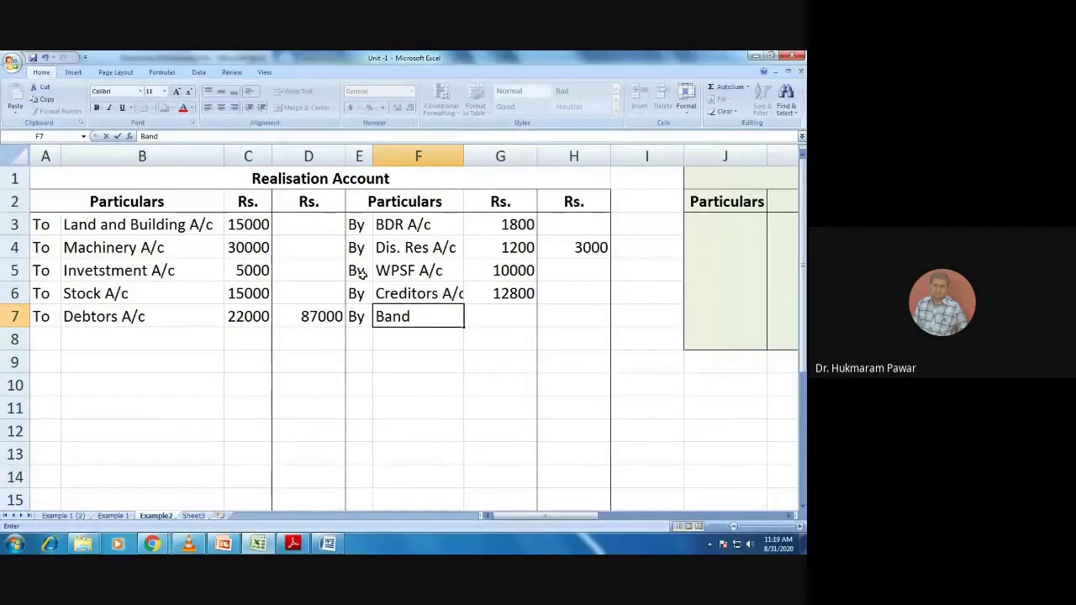
key("BackSpace")
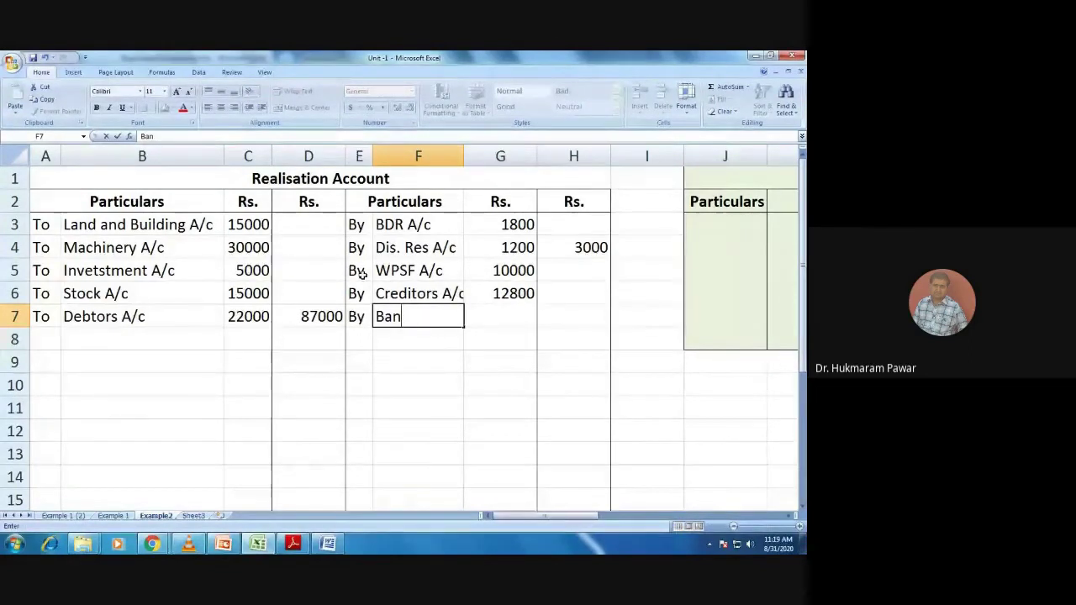
type("k O")
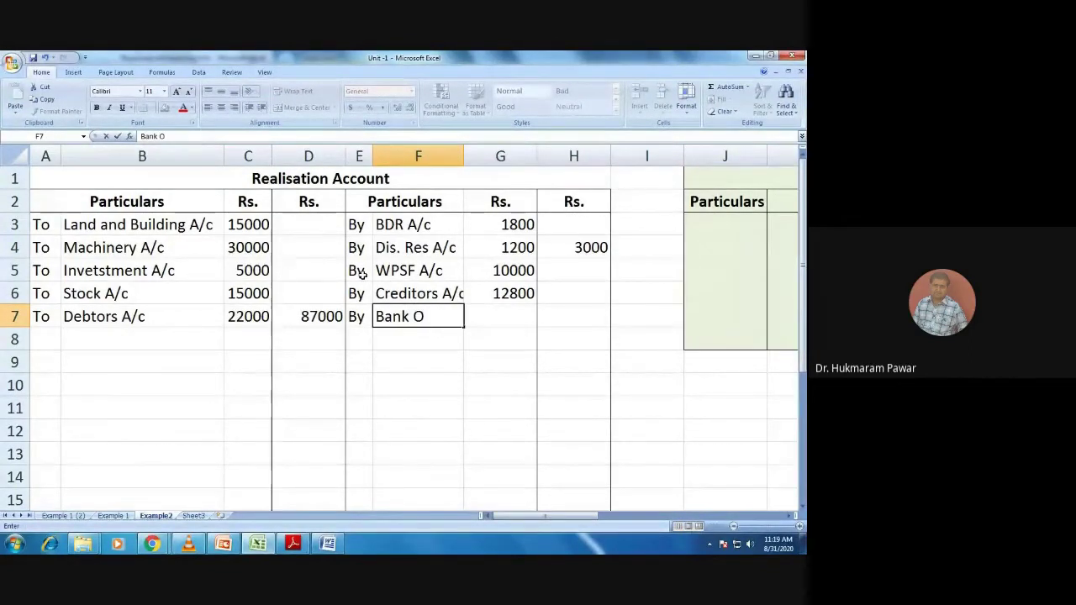
type("D A/c")
key("Tab")
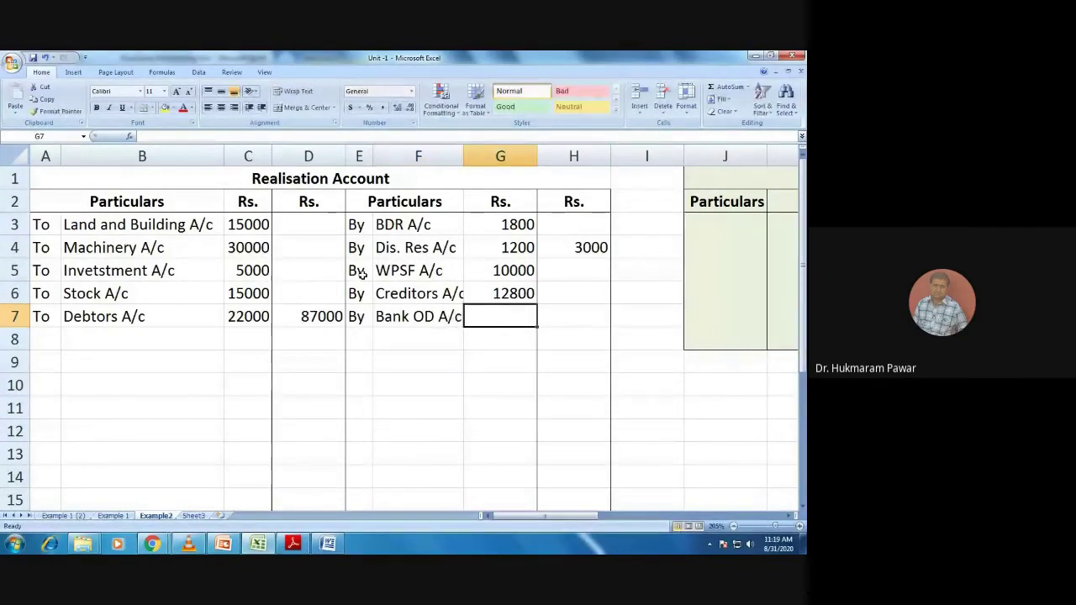
Look up the Bank overdraft in the Word balance sheet and enter 4000 in G7
key("alt+Tab")
key("alt+Tab")
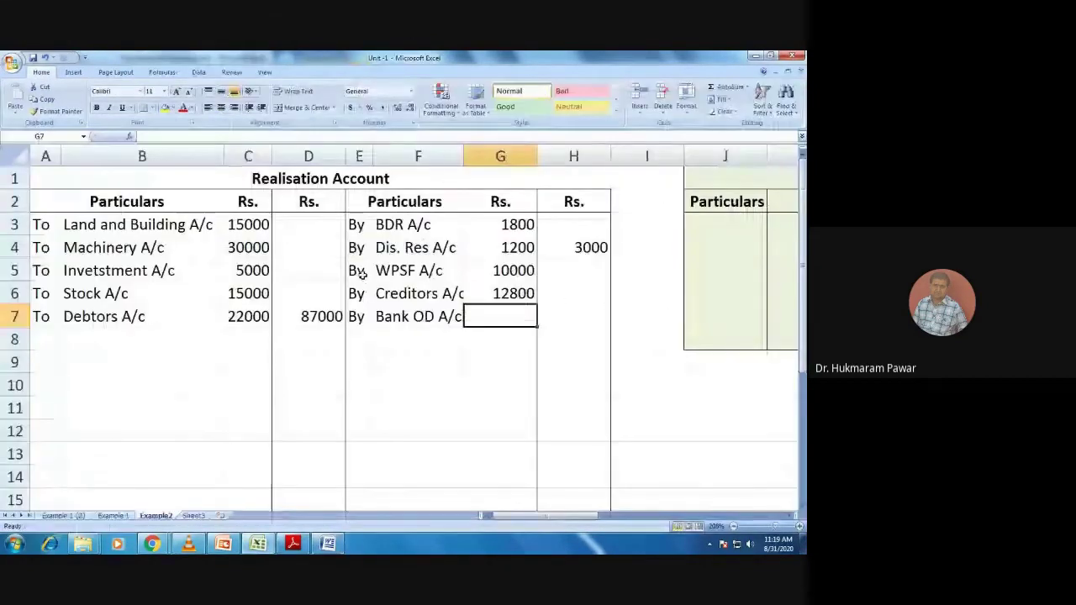
type("4000")
key("Tab")
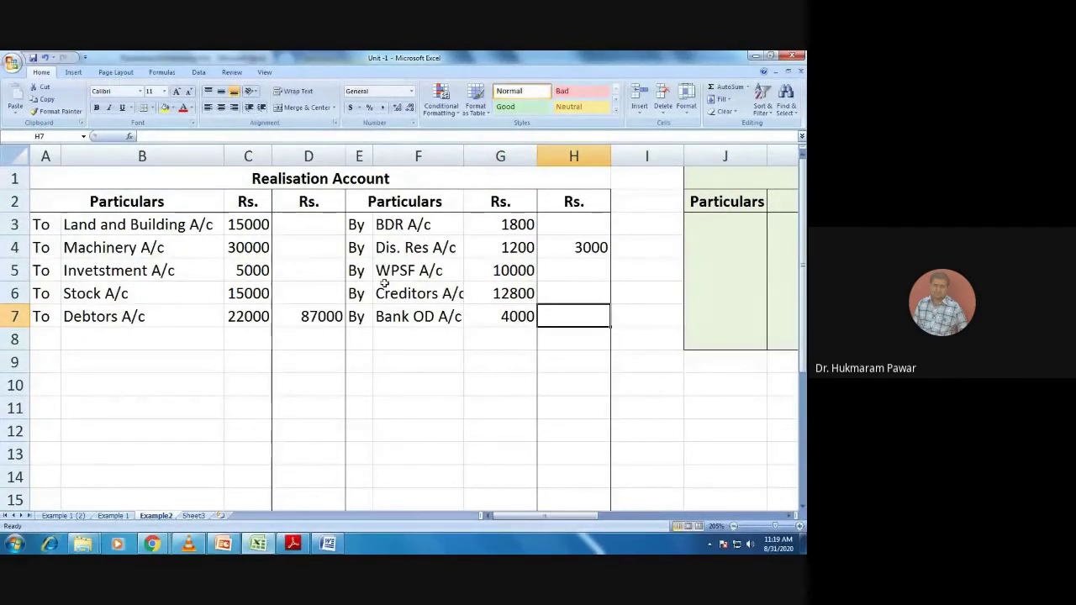
Total the WPSF, Creditors and Bank OD amounts in H7 with the formula =G5+G6+G7
type("=")
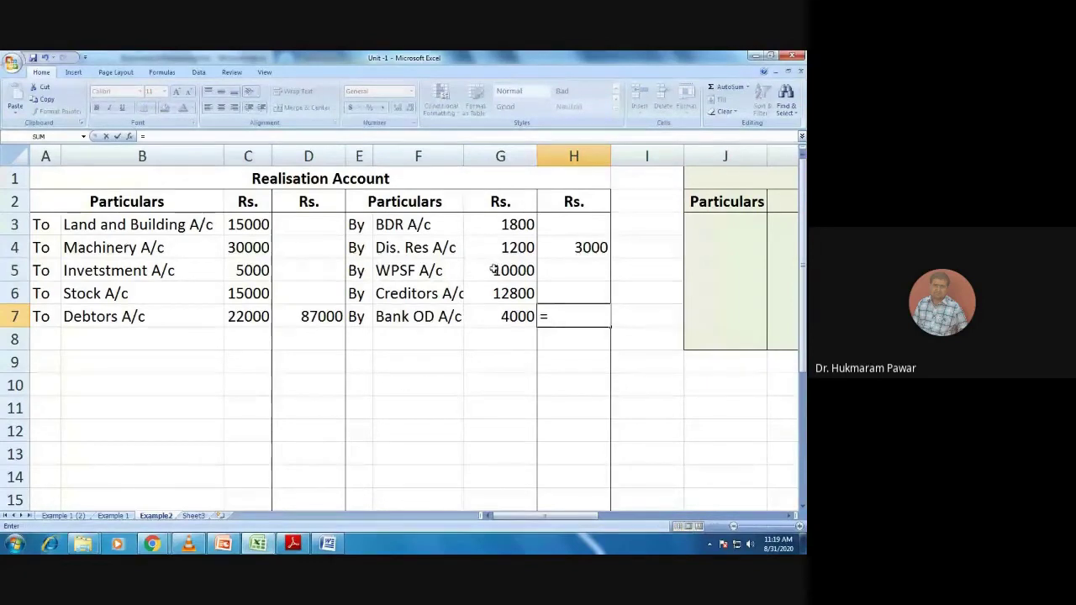
left_click(494, 270)
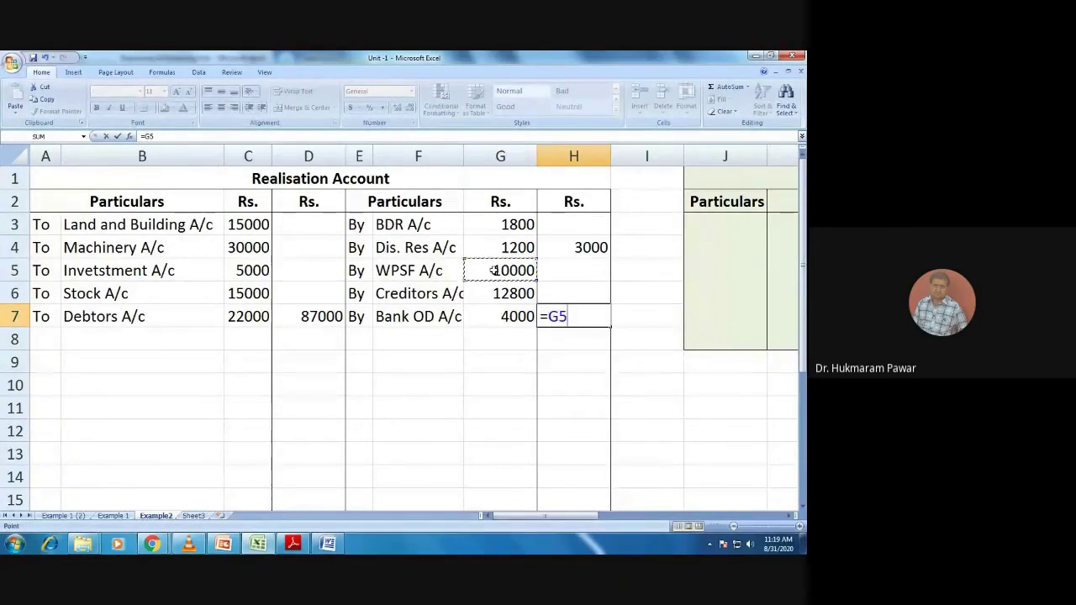
type("+")
left_click(498, 291)
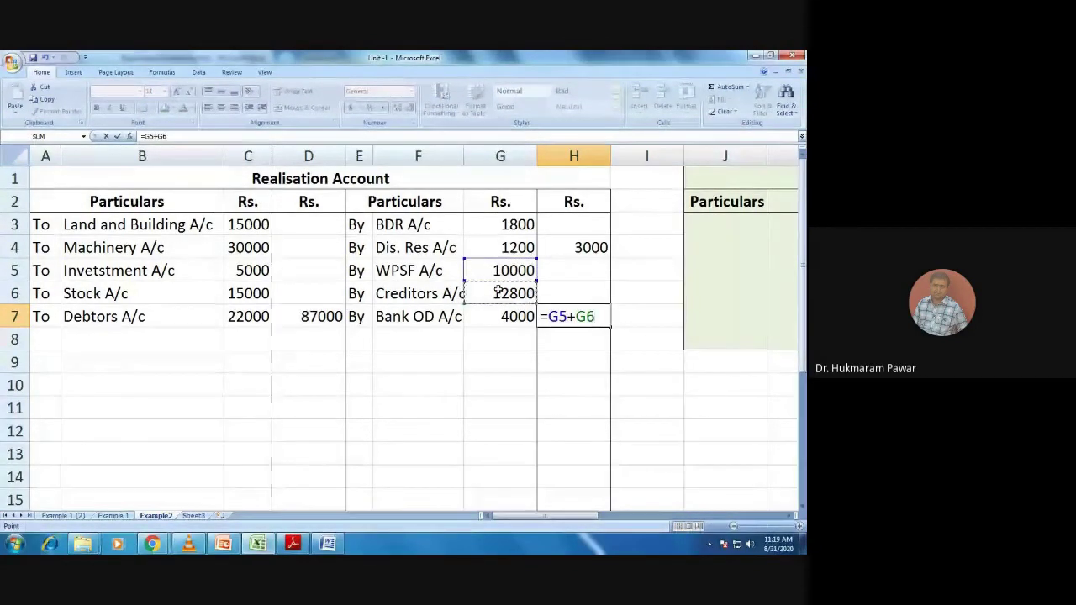
type("+")
left_click(492, 312)
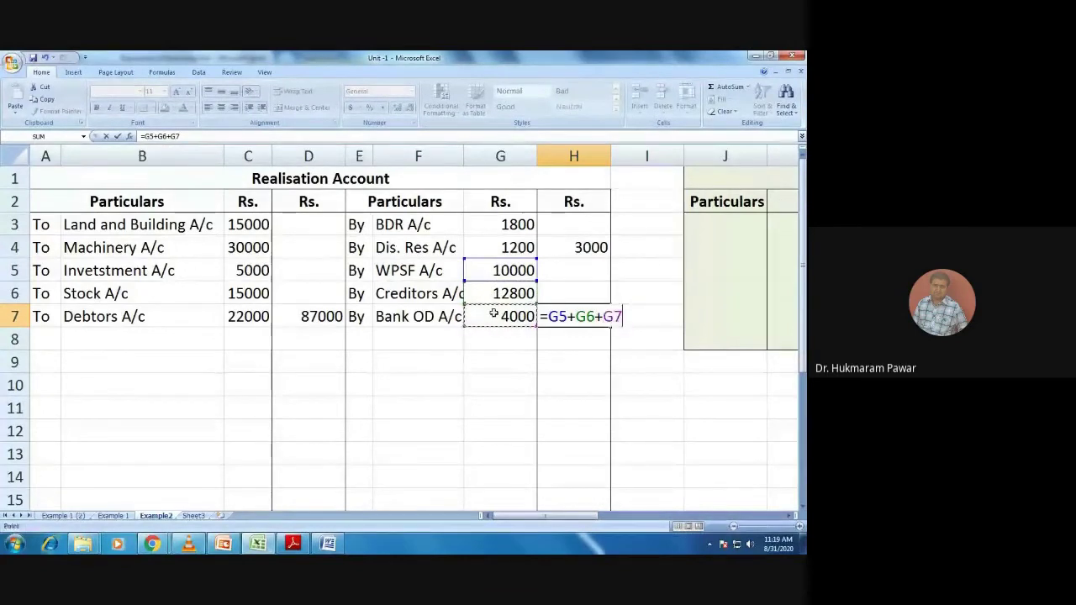
key("Return")
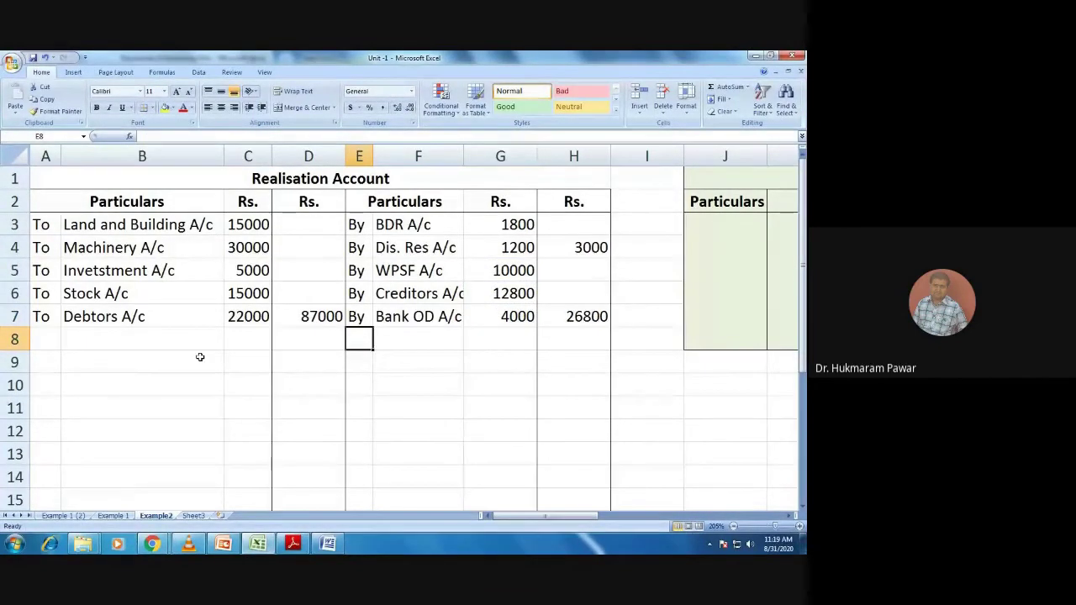
Enter "To" in A8 and mark the creditors' "Less: Res. for discount" line in the Word balance sheet
left_click(42, 336)
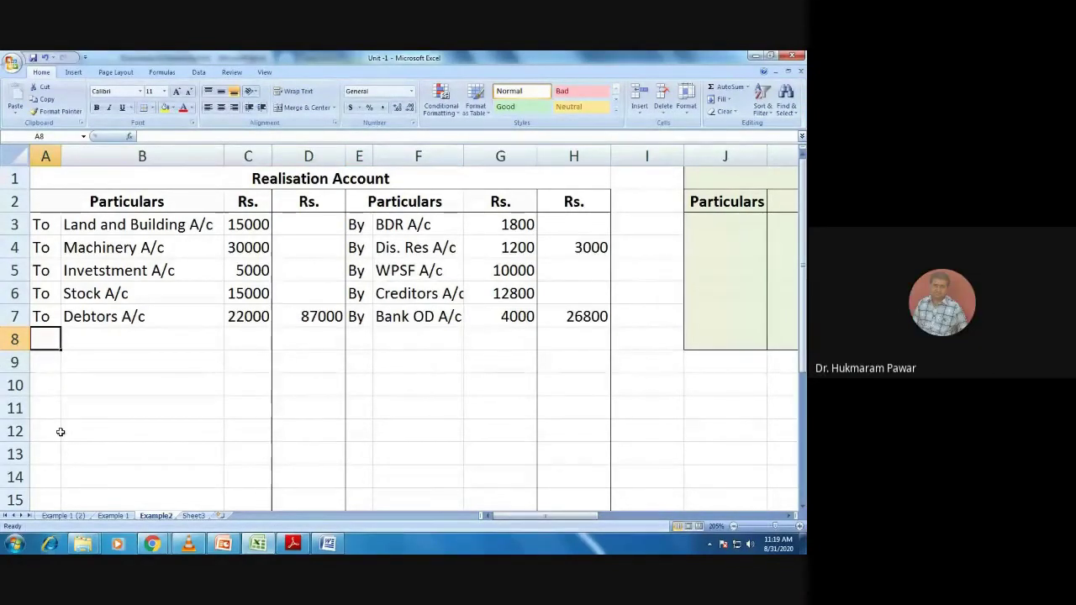
type("To")
key("Tab")
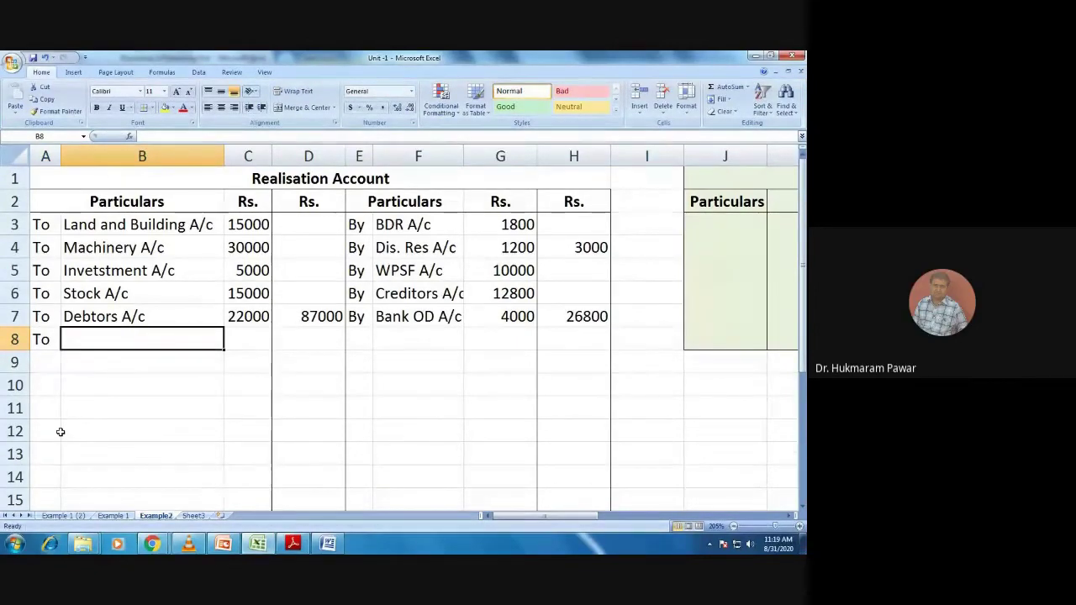
key("alt+Tab")
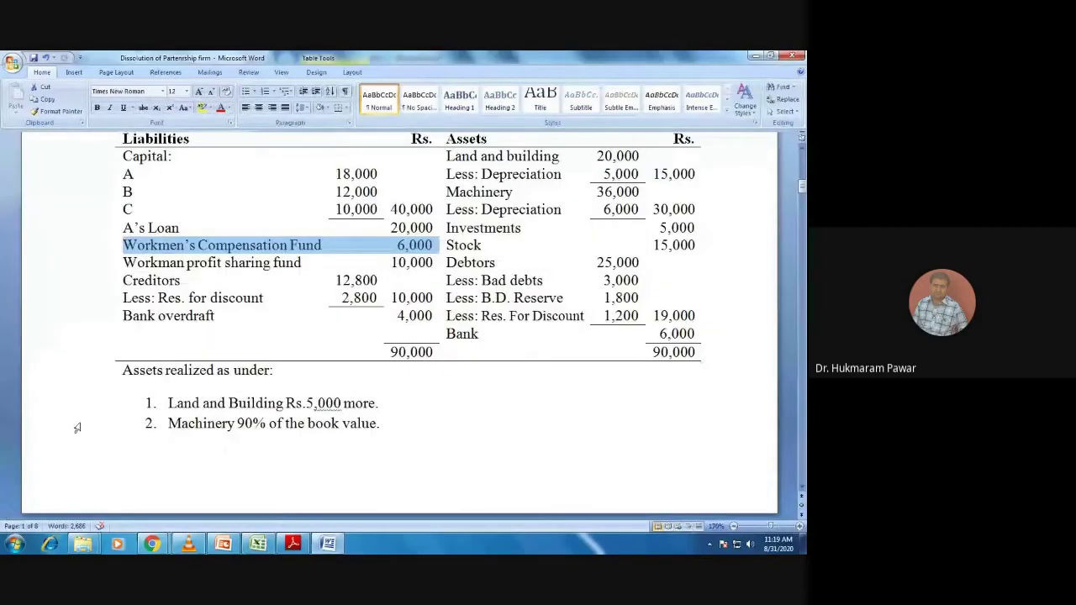
left_click(157, 298)
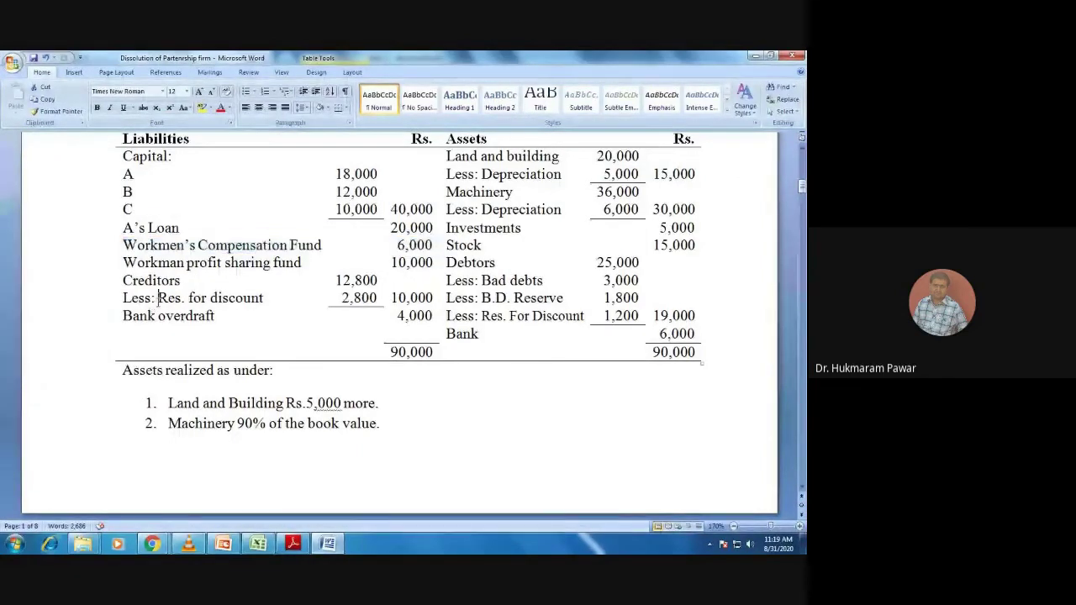
left_click_drag(157, 299, 346, 311)
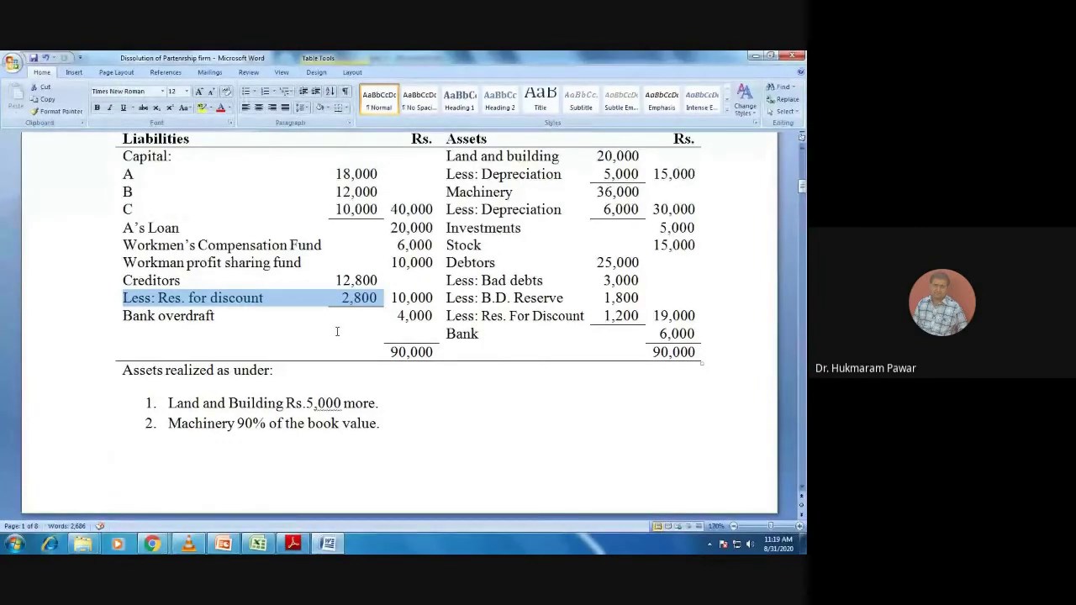
Switch to Excel and enter "Disc. Res. A/c" in B8 of the Realisation Account
key("alt+Tab")
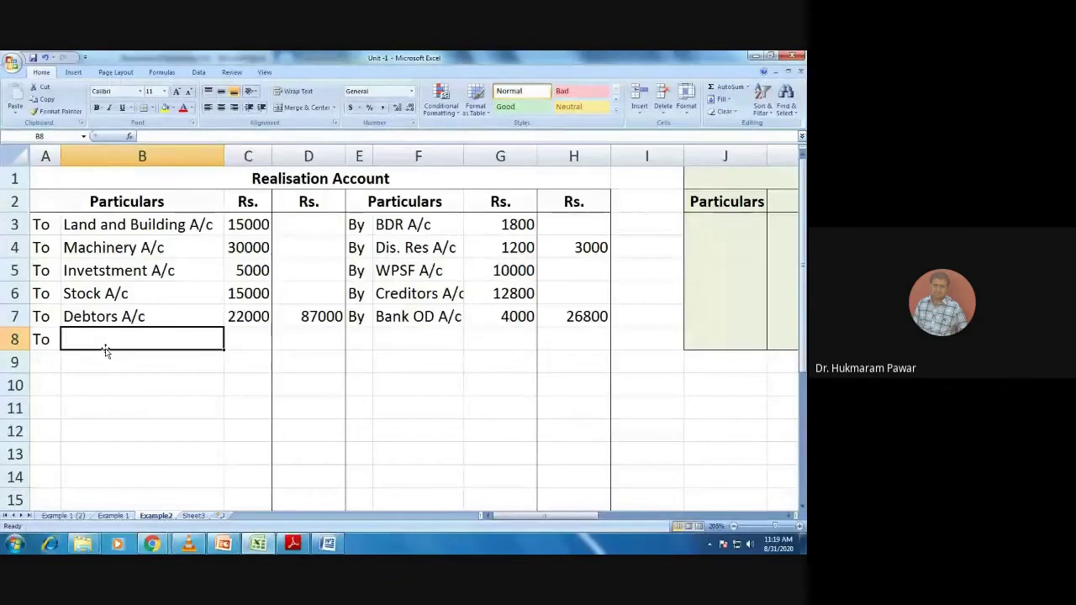
type("Disc")
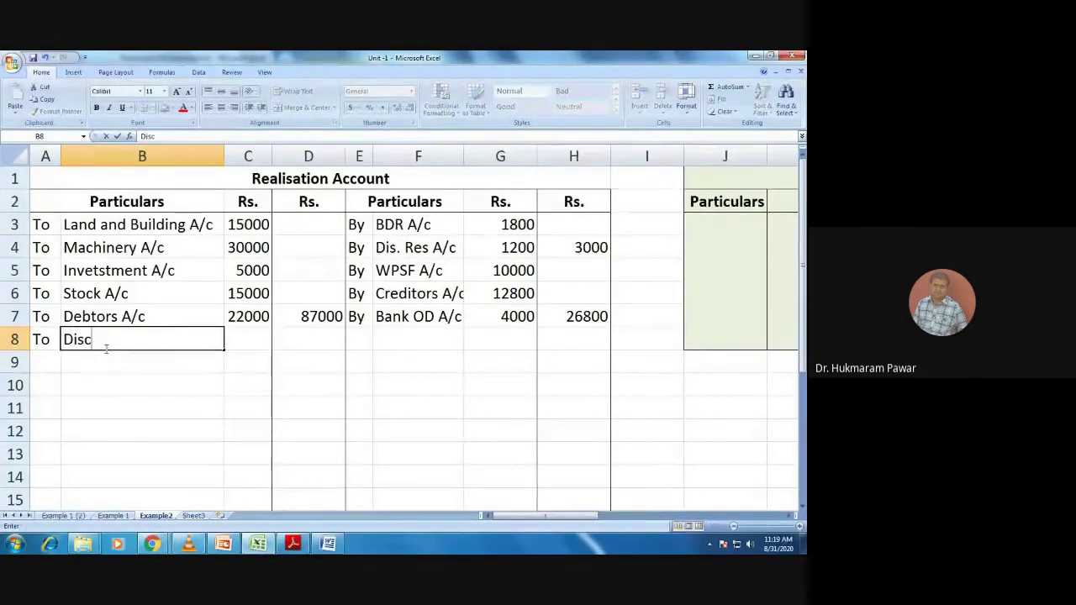
type(". Rs")
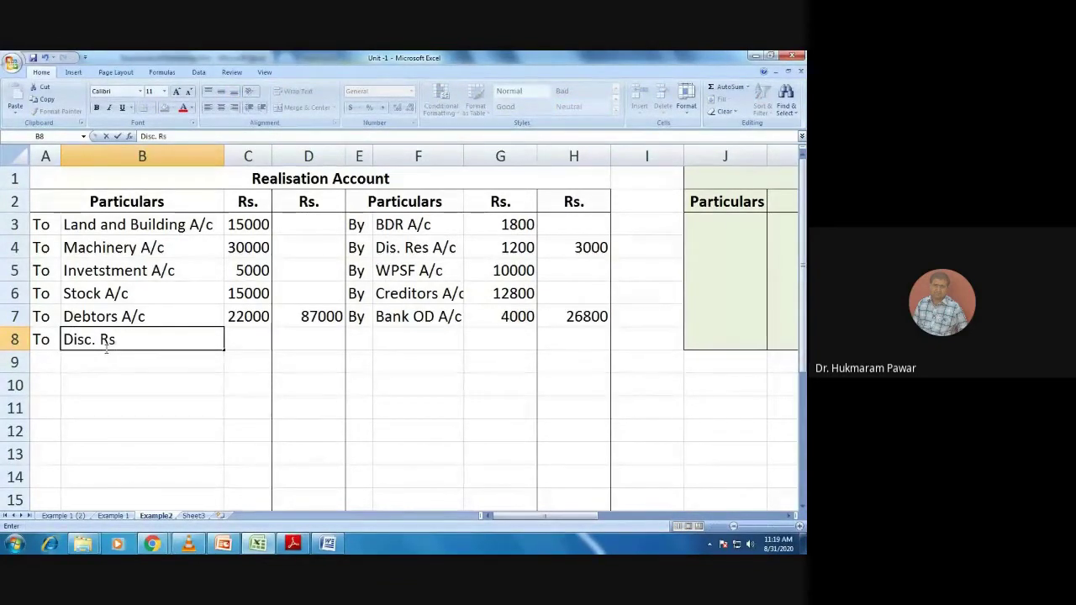
key("BackSpace")
type("es. ")
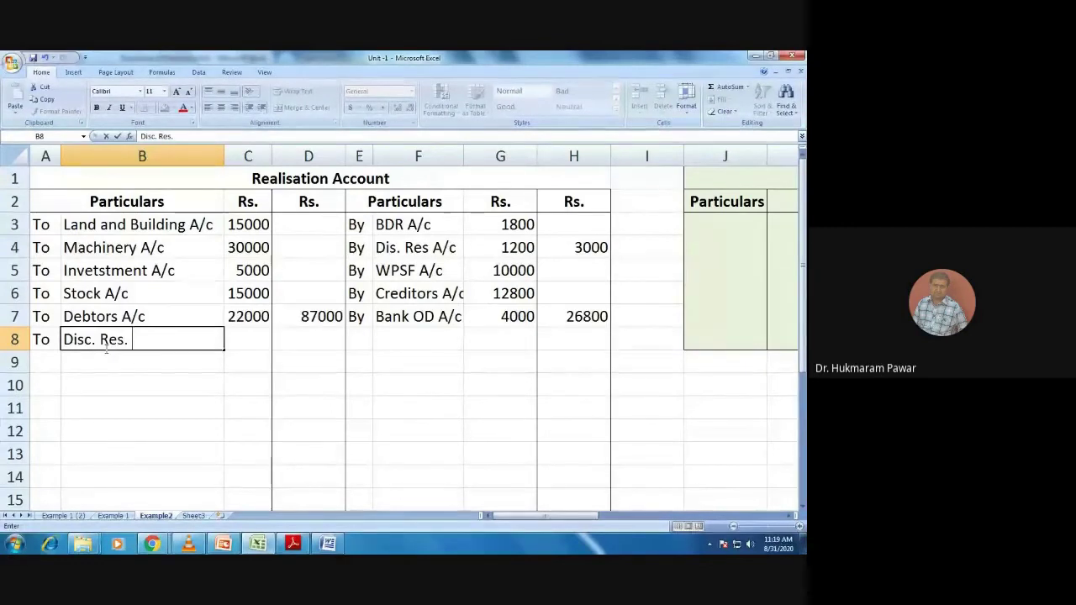
type("A.c")
key("Tab")
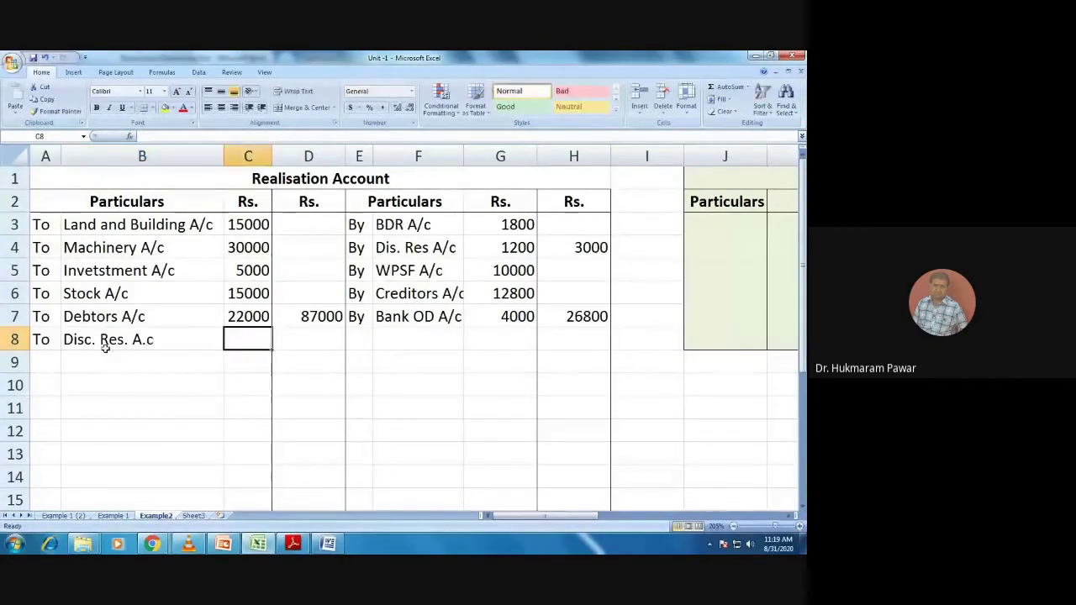
left_click(105, 345)
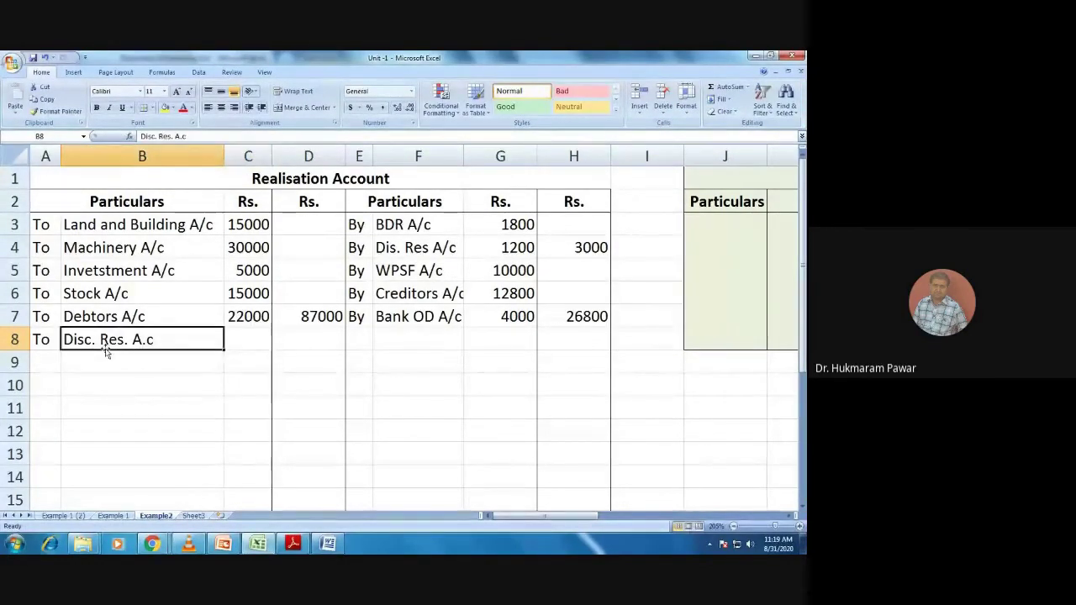
key("F2")
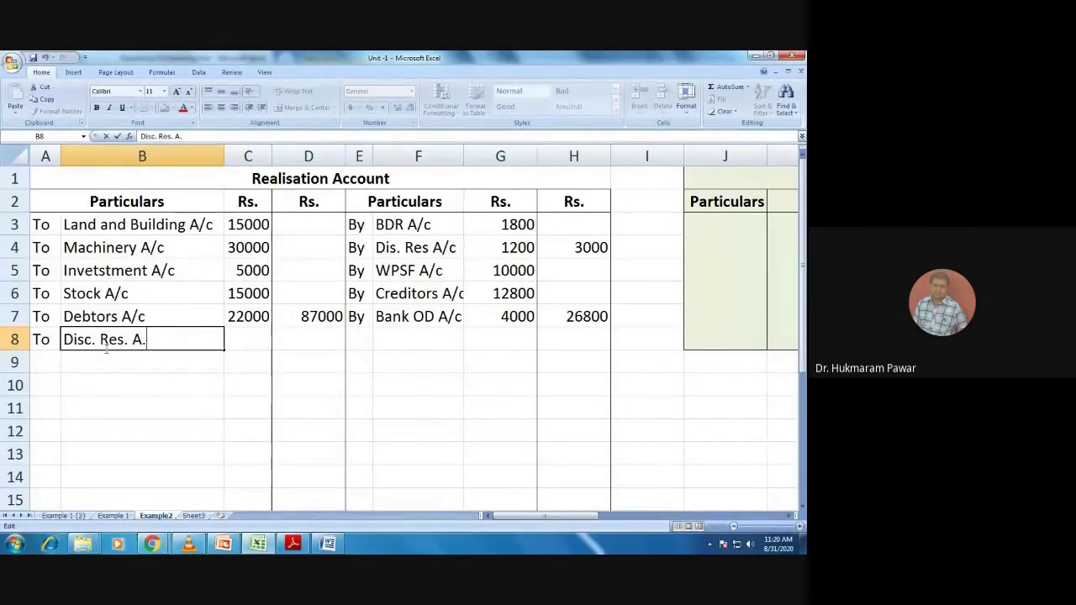
key("BackSpace")
type("/c")
key("Tab")
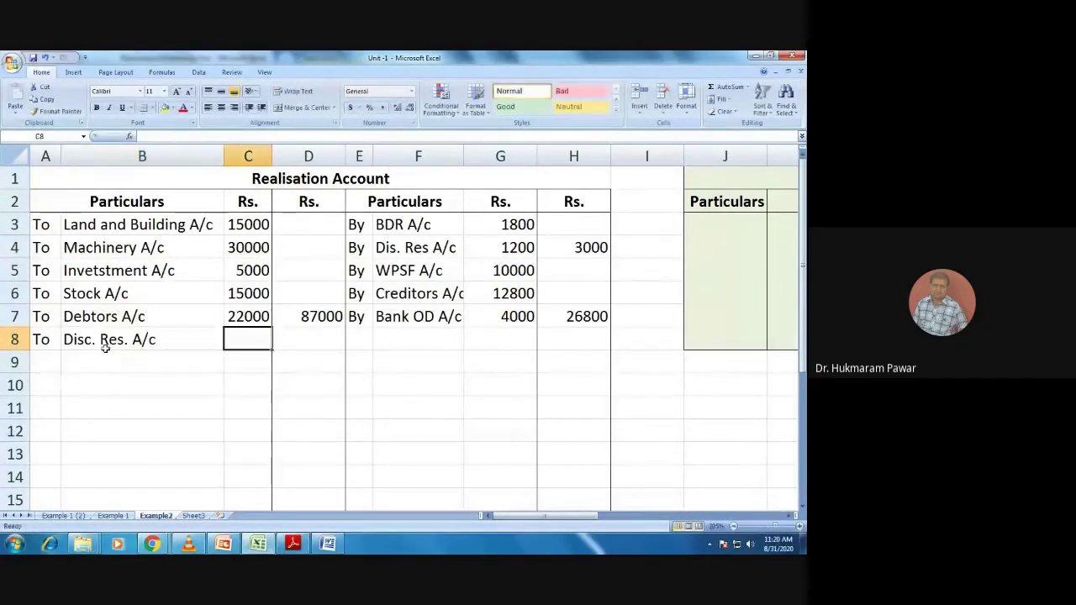
Look up the creditors' reserve for discount in the Word balance sheet and enter 2800 in D8
key("alt+Tab")
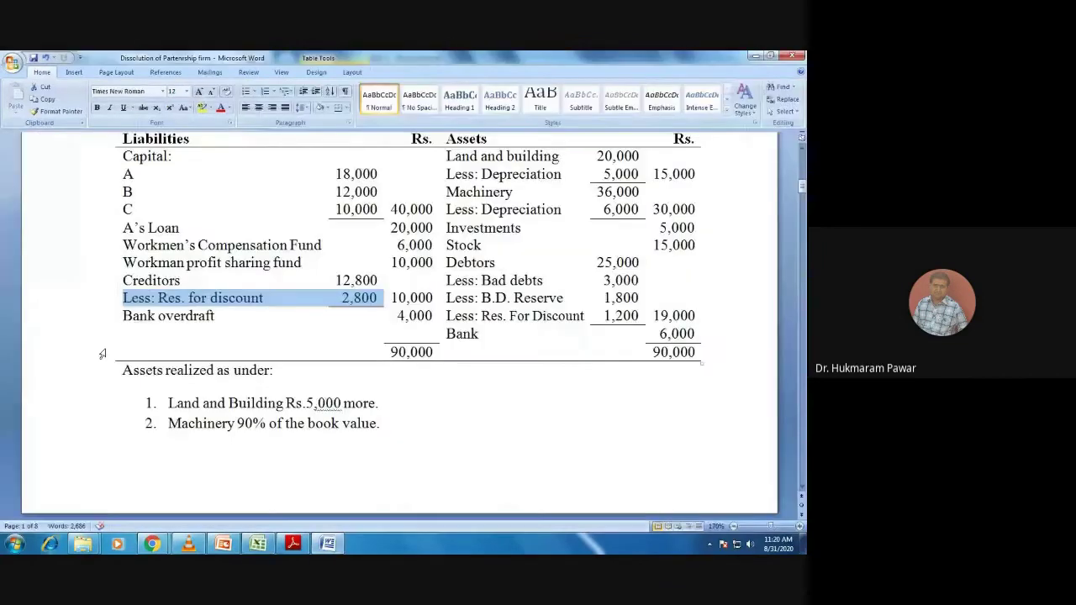
key("alt+Tab")
key("Tab")
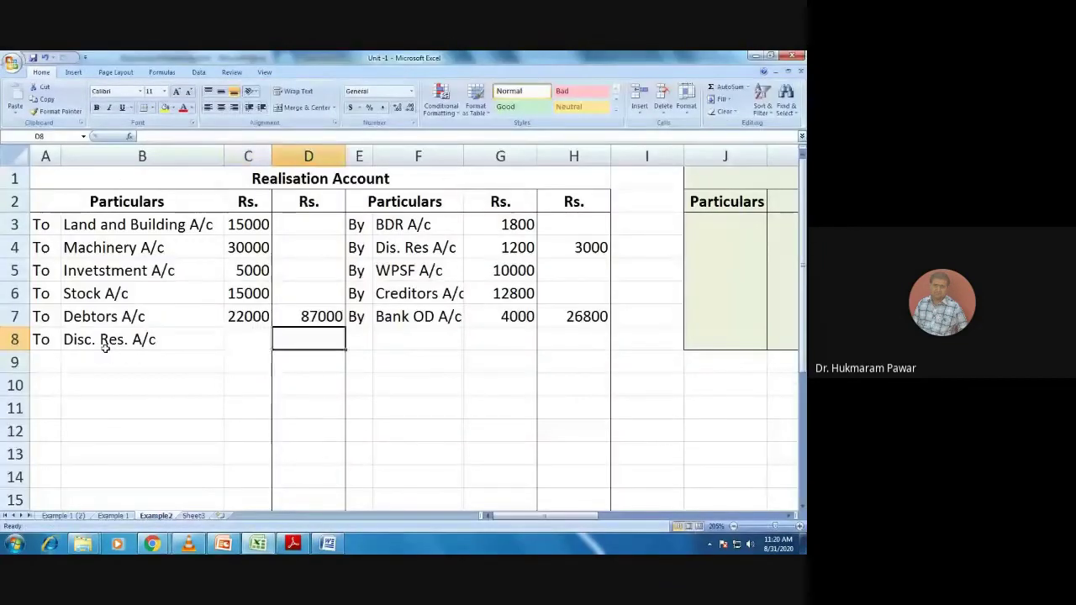
type("2800")
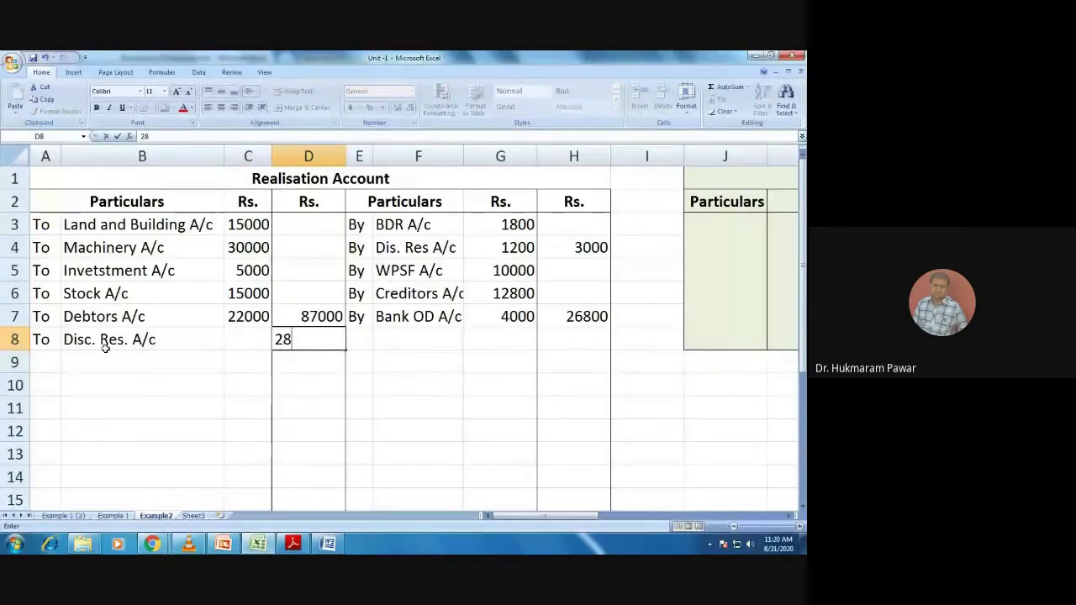
left_click(106, 353)
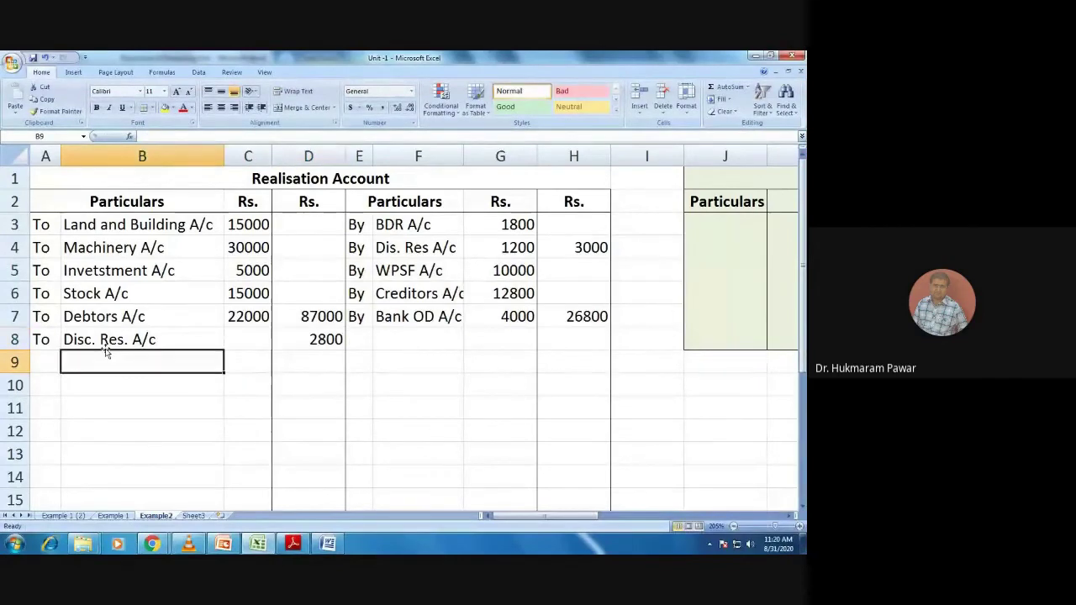
Check C's capital in the Word balance sheet and correct C's opening balance in Q3 of the Capital Accounts to 10000
key("alt+Tab")
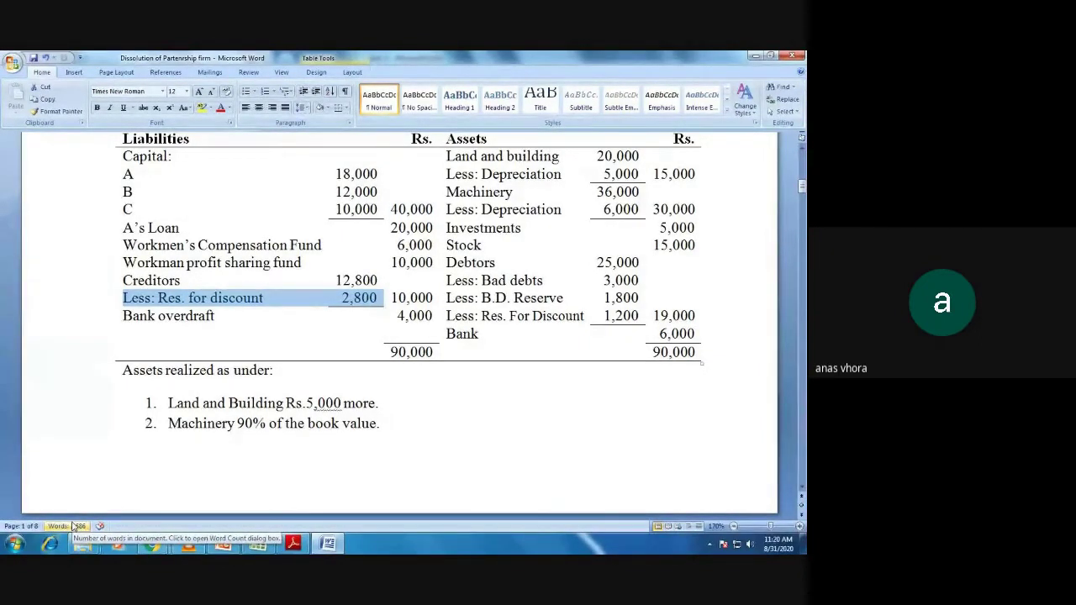
left_click(355, 210)
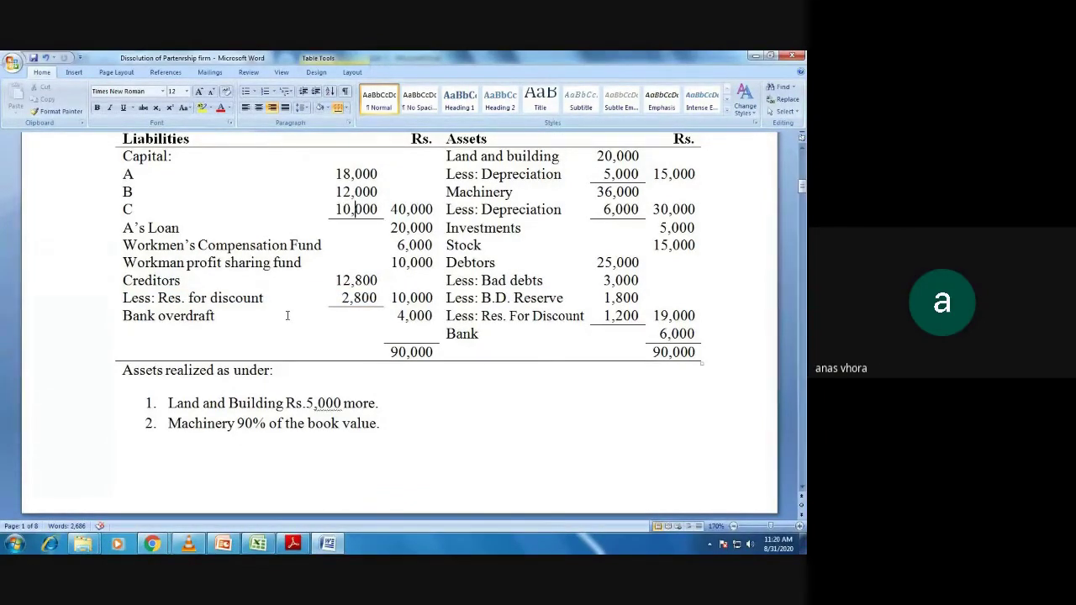
key("alt+Tab")
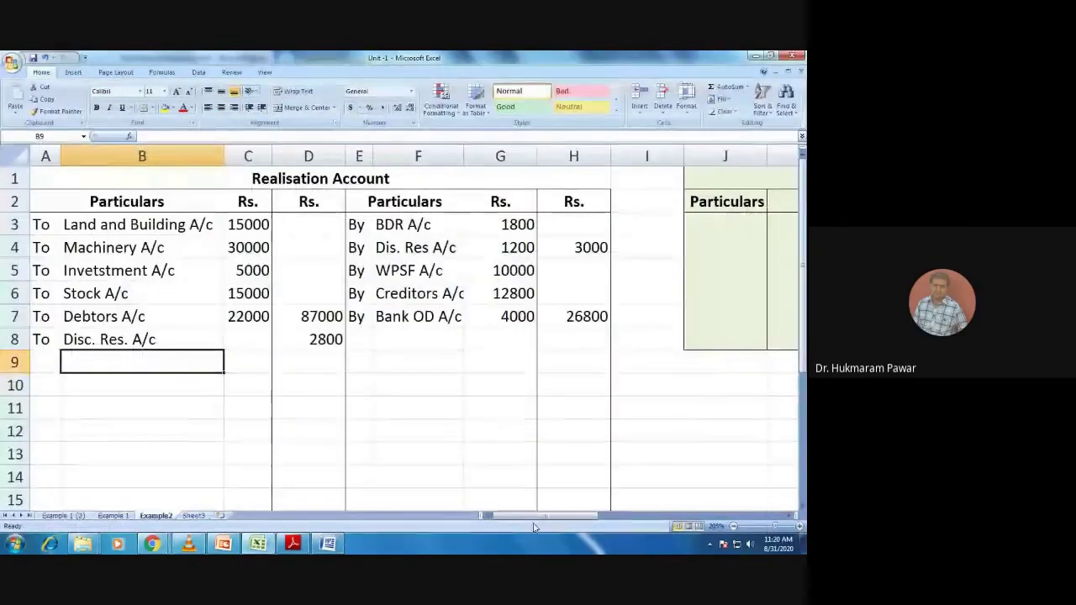
left_click_drag(526, 515, 672, 514)
double_click(533, 224)
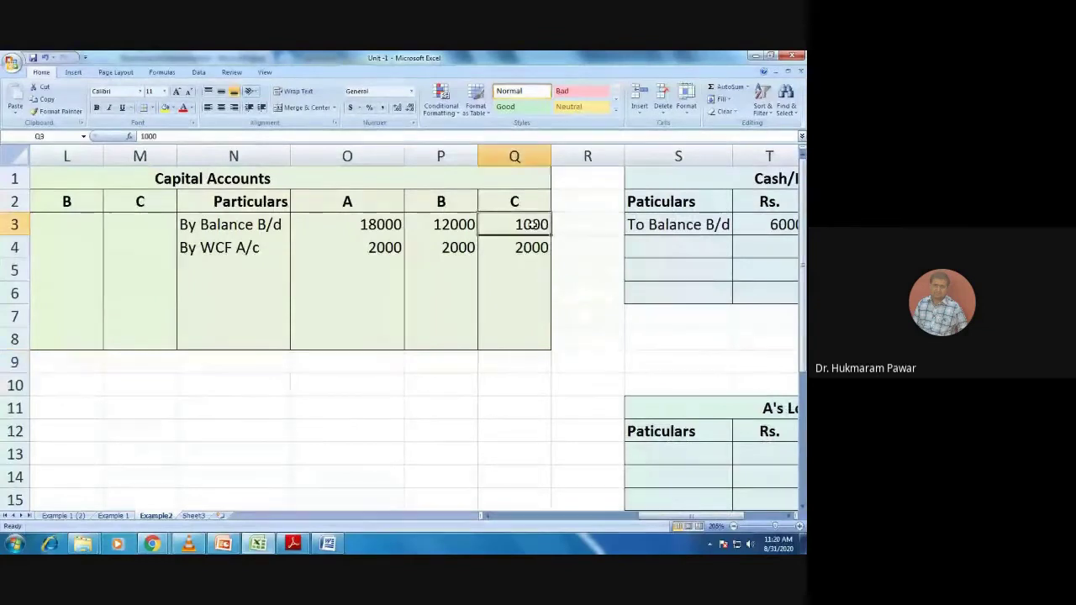
type("0")
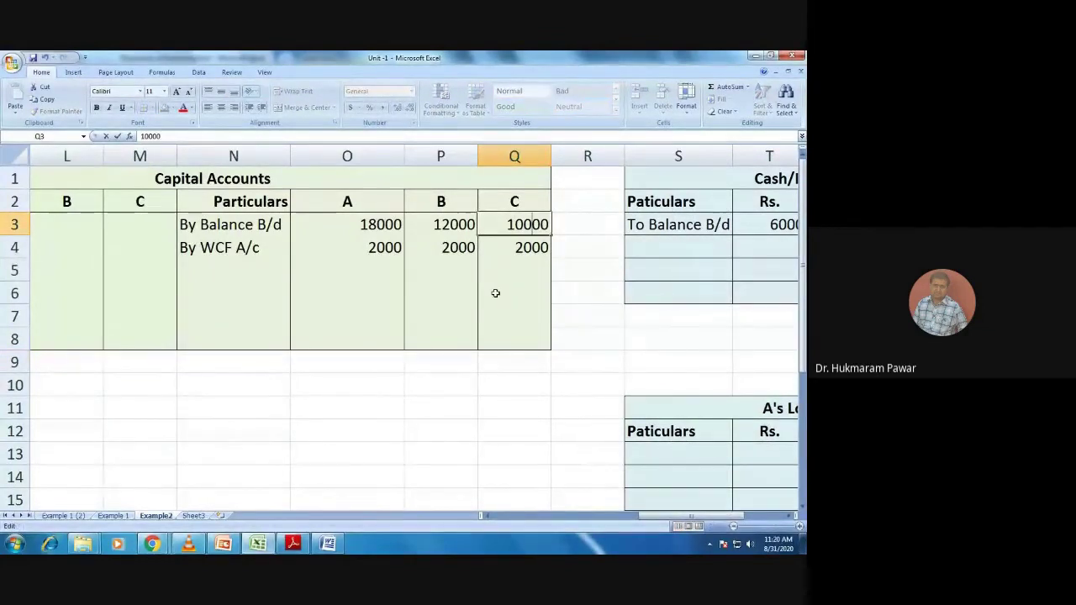
left_click(436, 306)
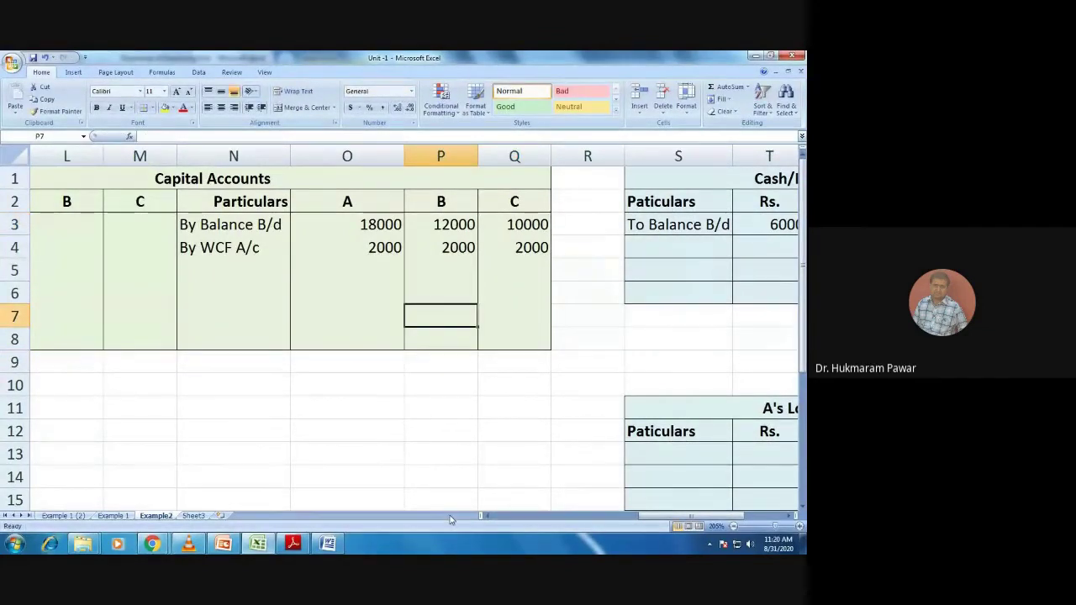
Read the balance sheet and the numbered notes on asset realisation and settlement of liabilities in the Word document
left_click_drag(649, 518, 331, 497)
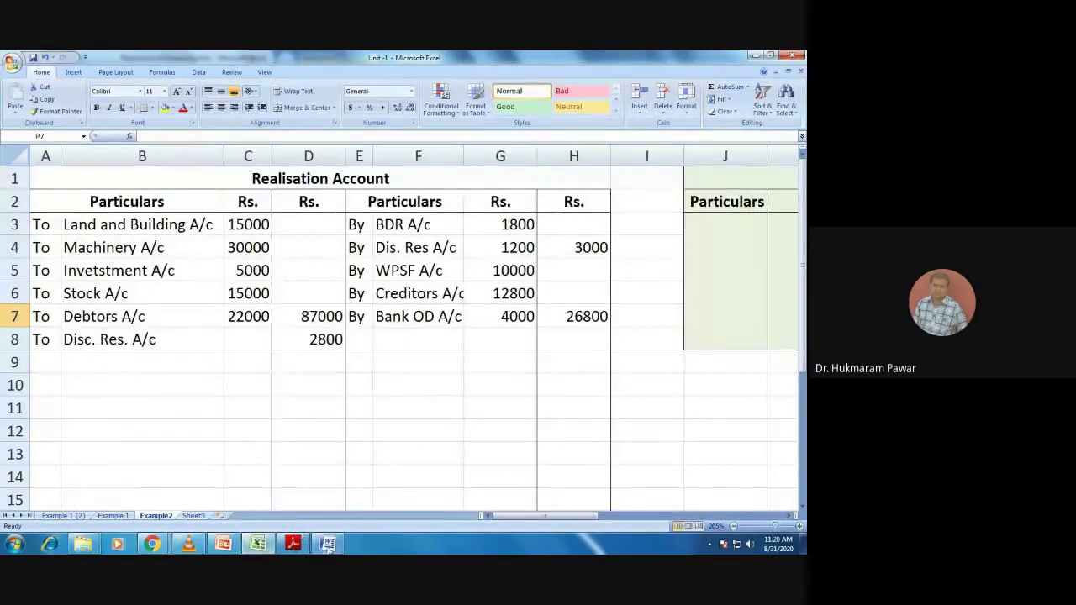
mouse_move(328, 543)
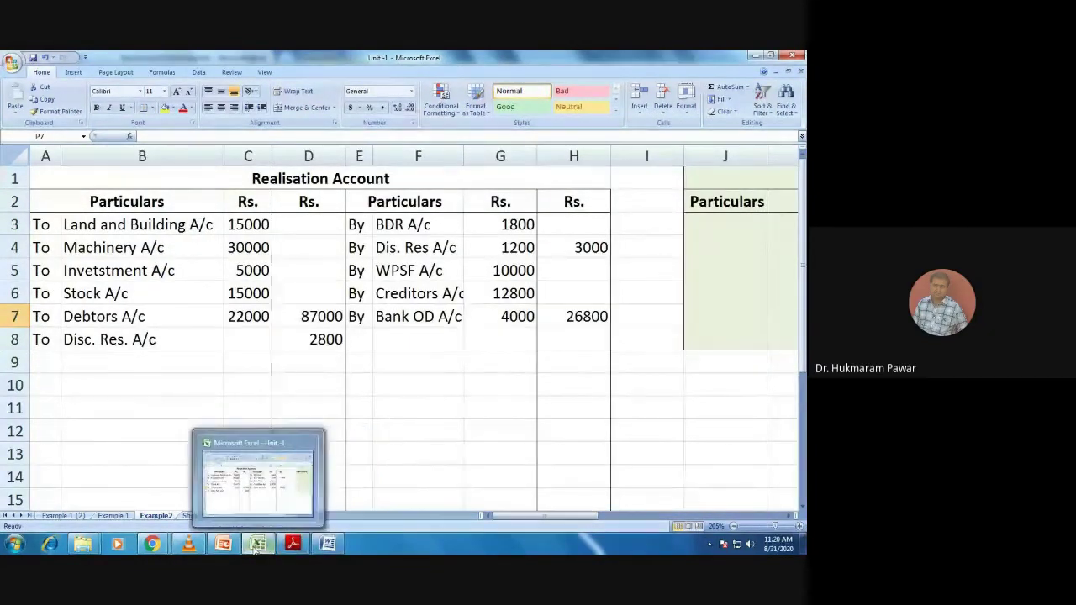
left_click(327, 544)
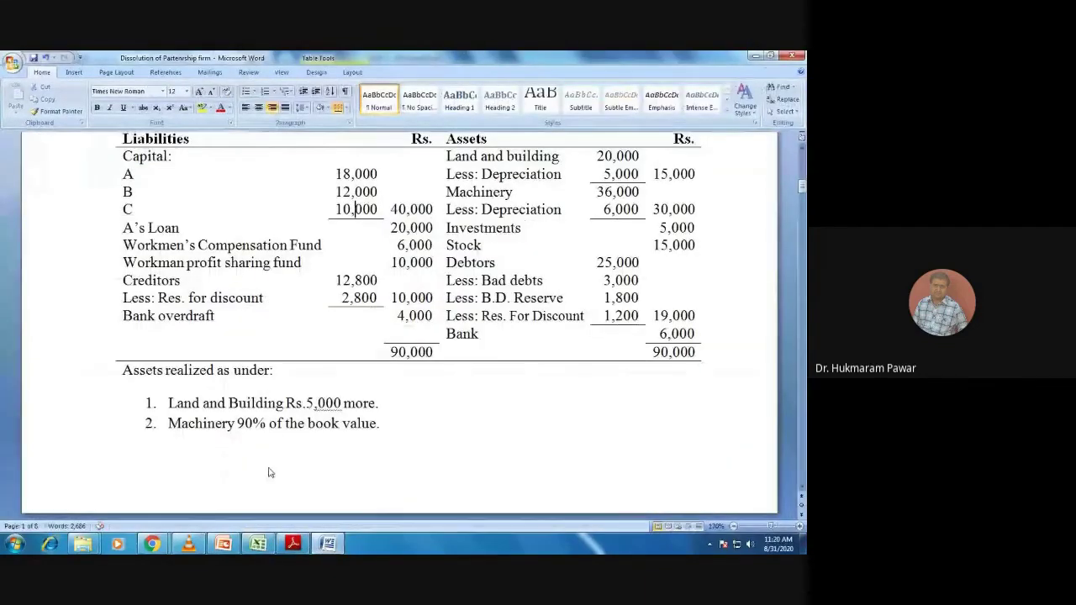
scroll(268, 471, "up", 1)
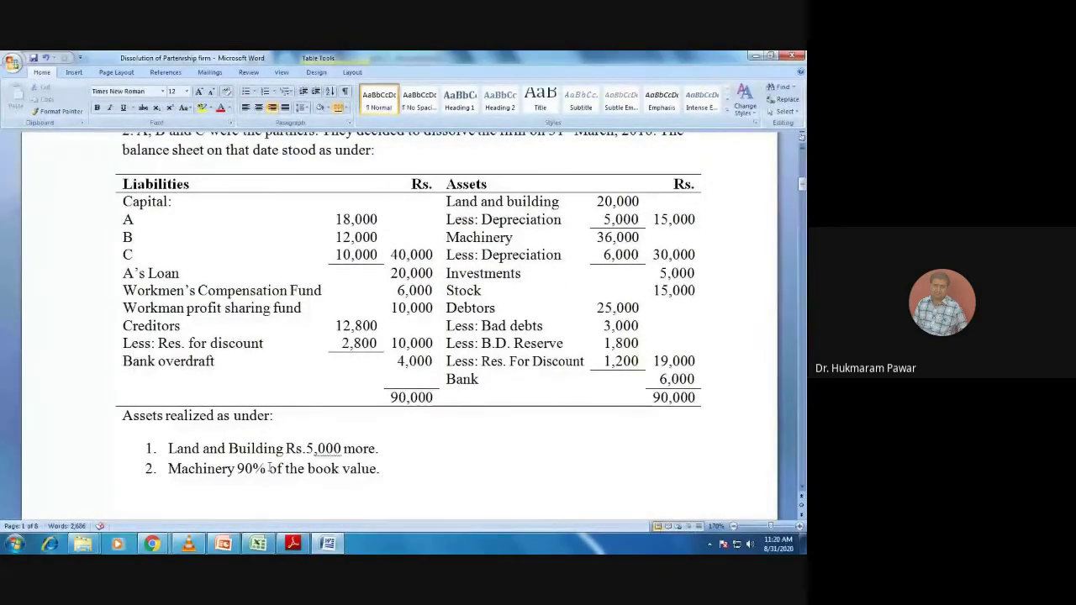
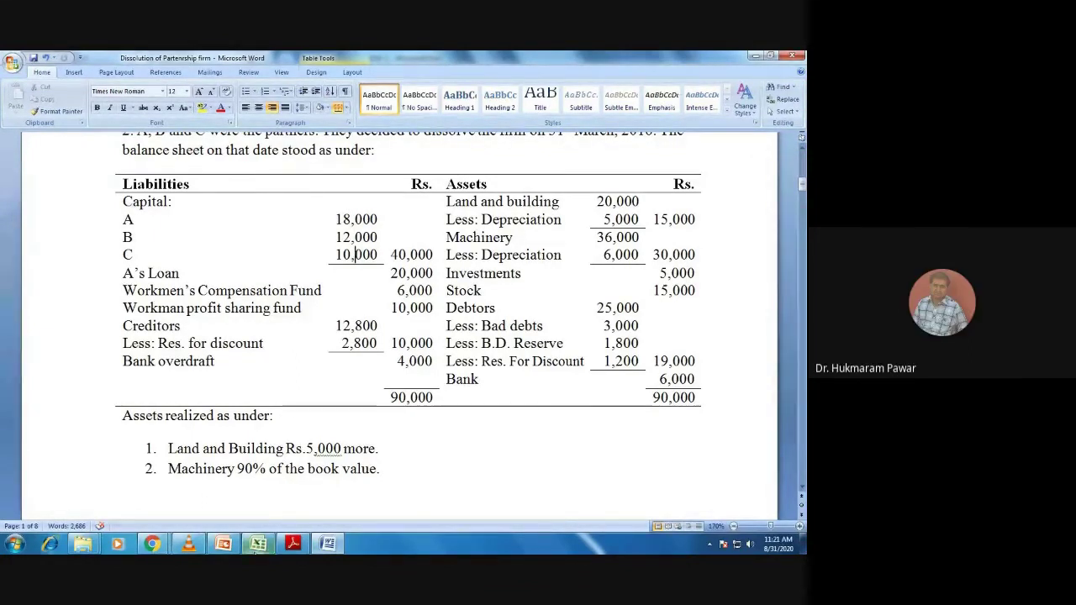
scroll(287, 484, "down", 2)
mouse_move(254, 546)
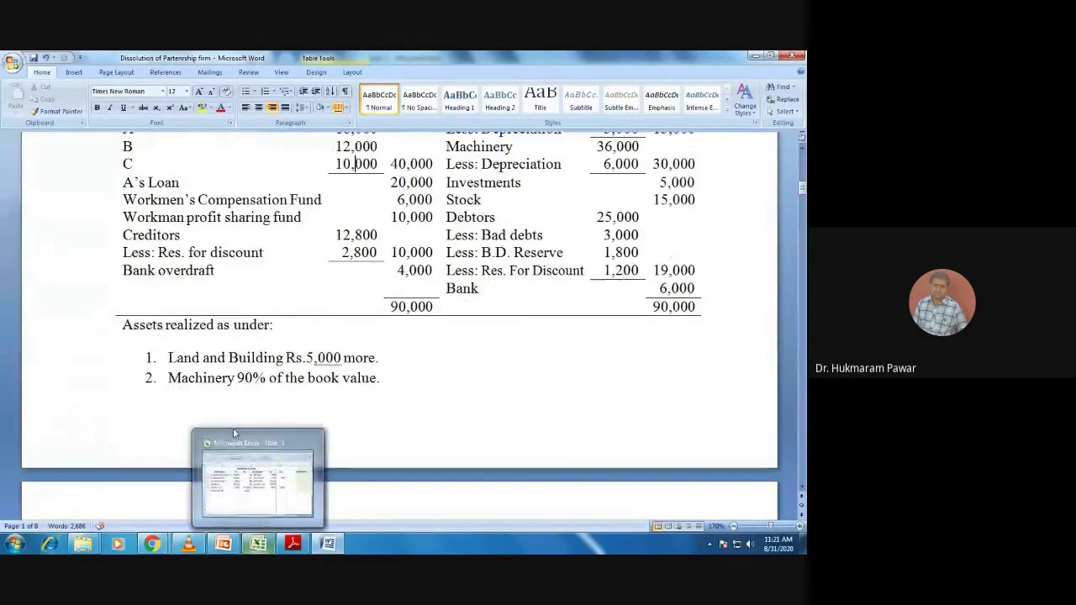
mouse_move(280, 445)
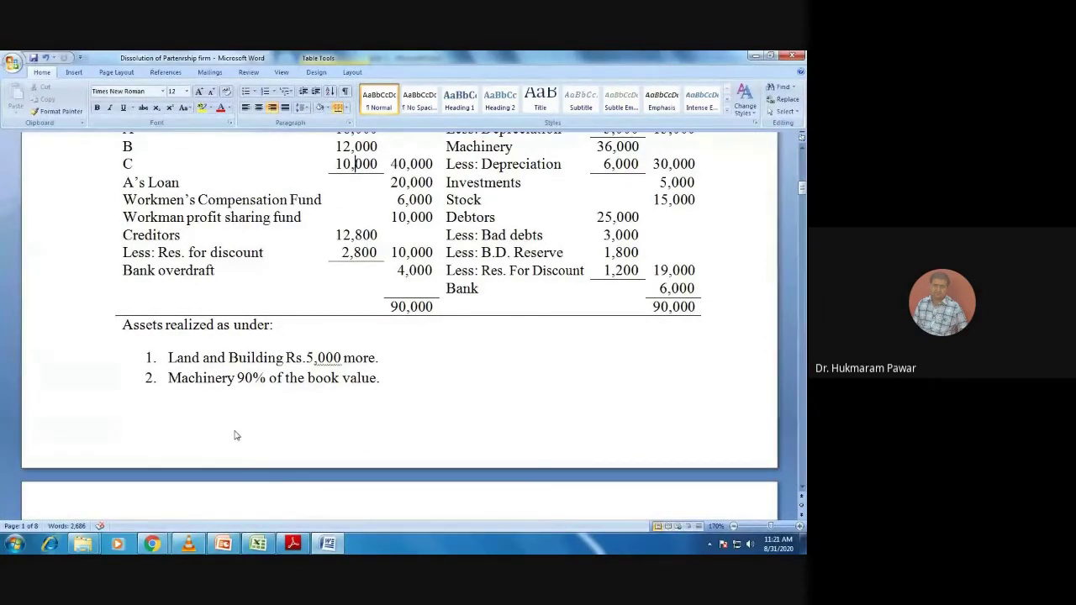
scroll(236, 439, "down", 3)
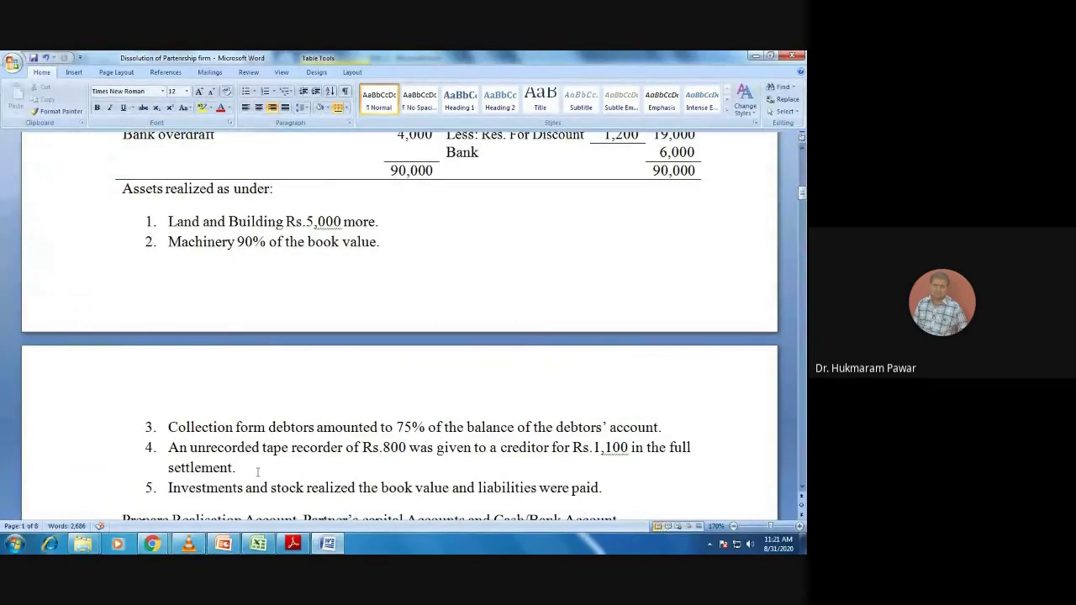
scroll(257, 473, "down", 1)
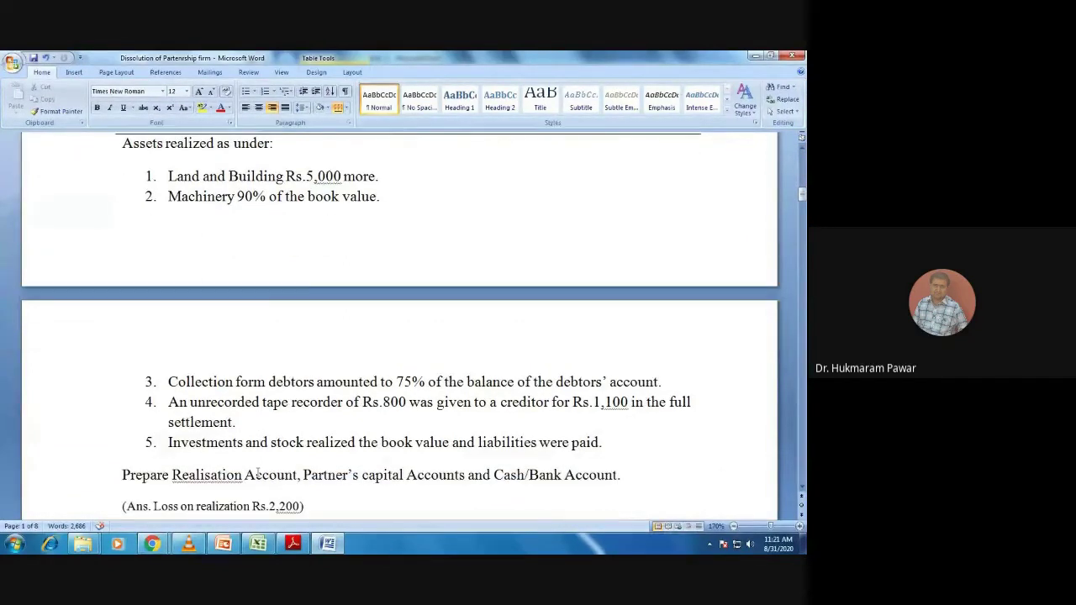
scroll(258, 470, "up", 1)
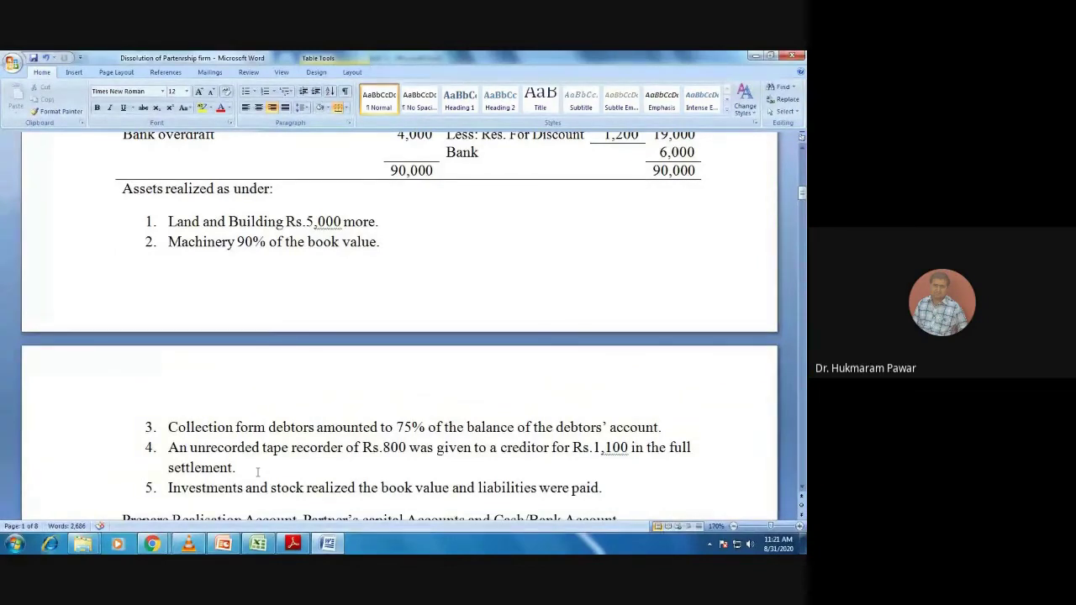
In Excel, enter "By" in E9 and "Cash/Bank A/c" in F9, and autofit column F to its contents
key("alt+Tab")
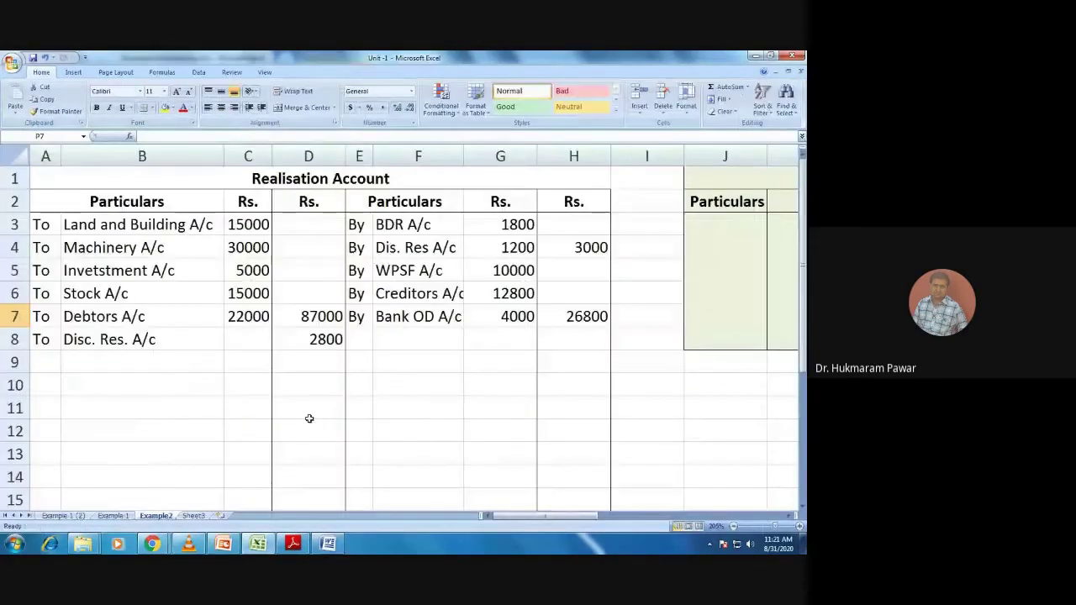
left_click(361, 361)
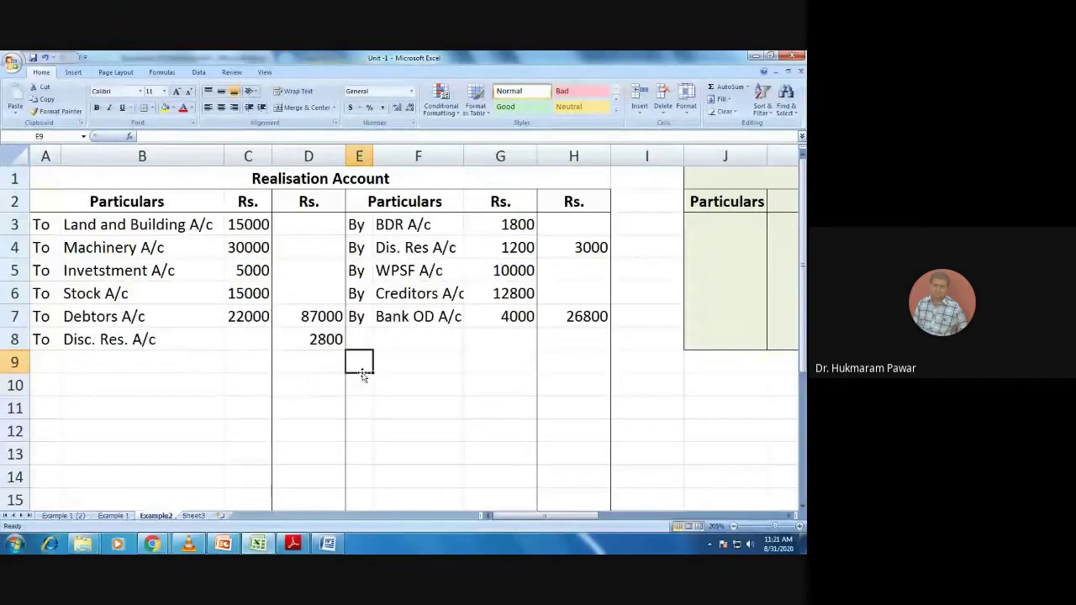
type("By")
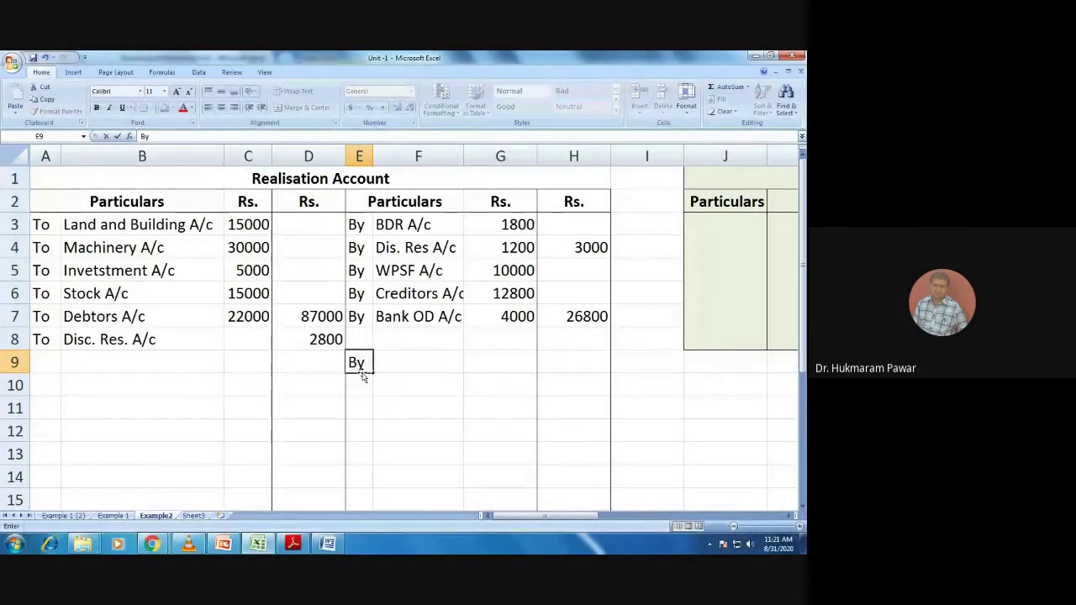
key("Tab")
type("Ca")
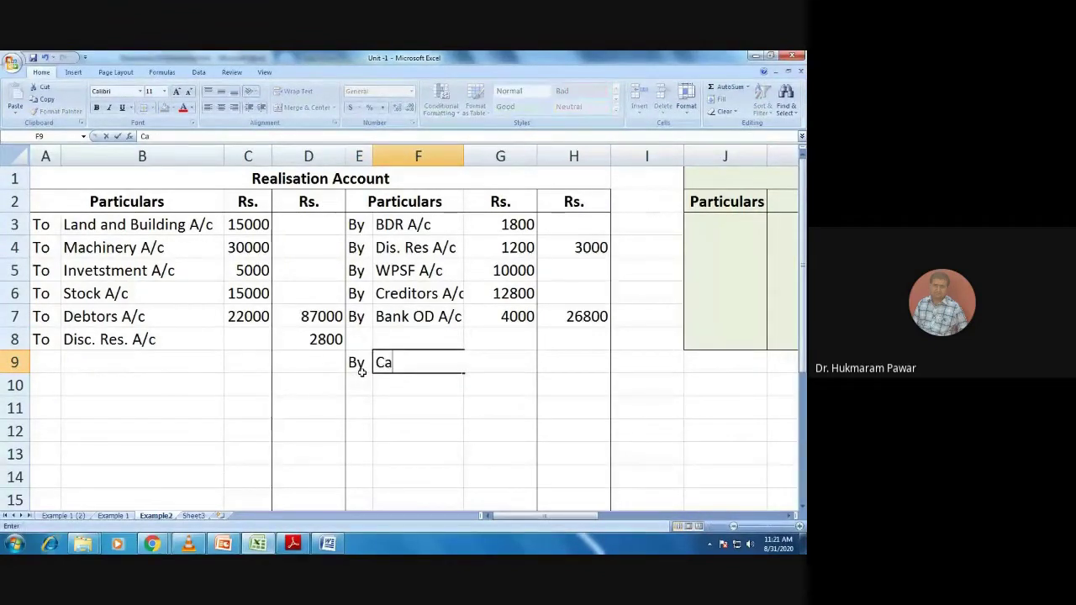
type("sh/Ba")
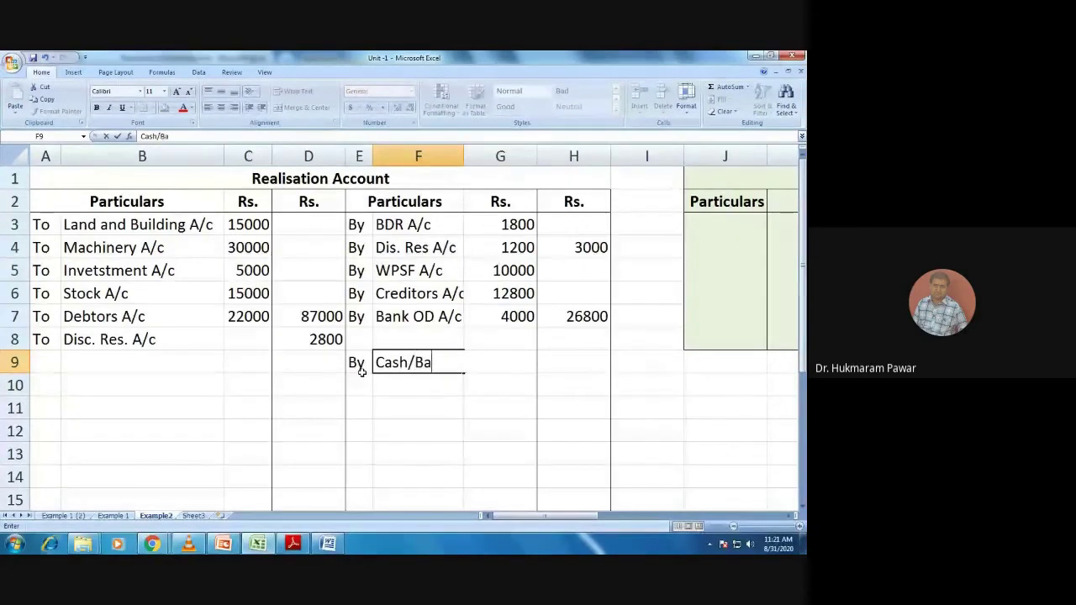
type("nk A")
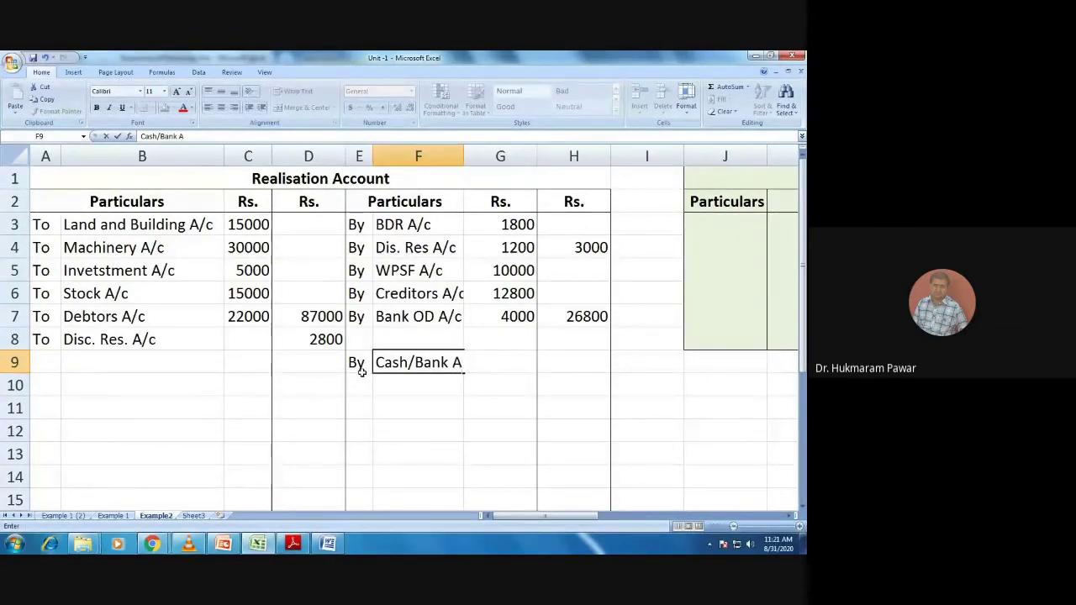
type("/c")
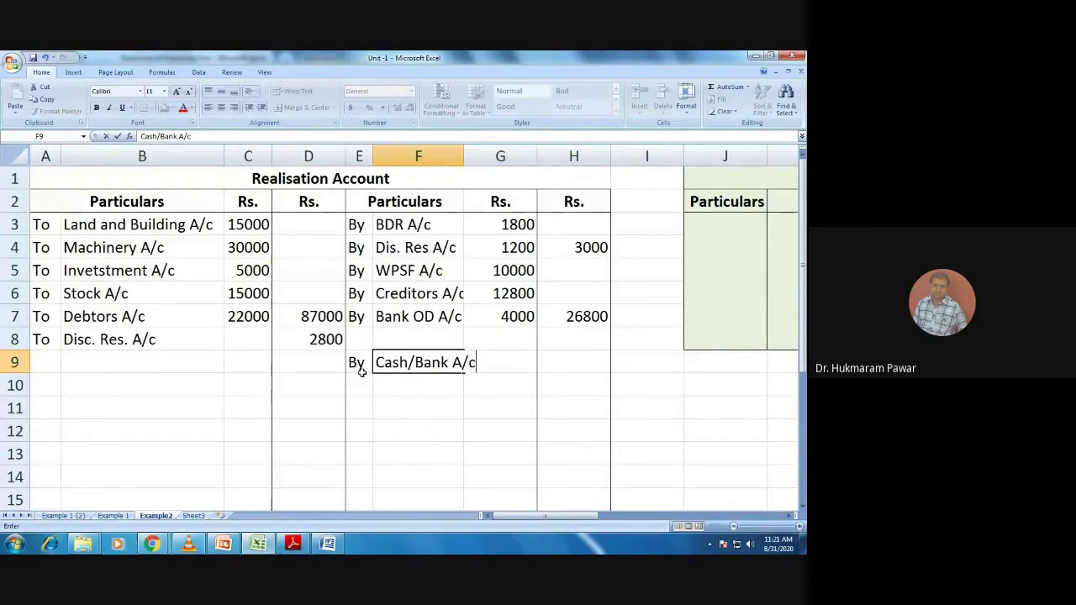
double_click(463, 156)
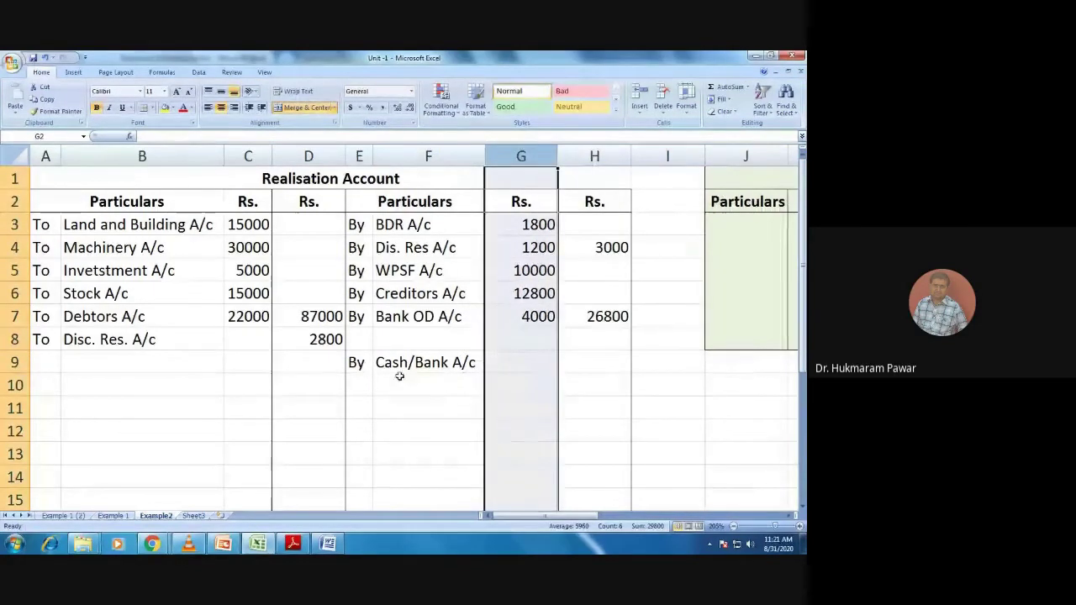
Start the land and building entry in F10 under Cash/Bank A/c with the text "Land and"
left_click(391, 385)
type("L")
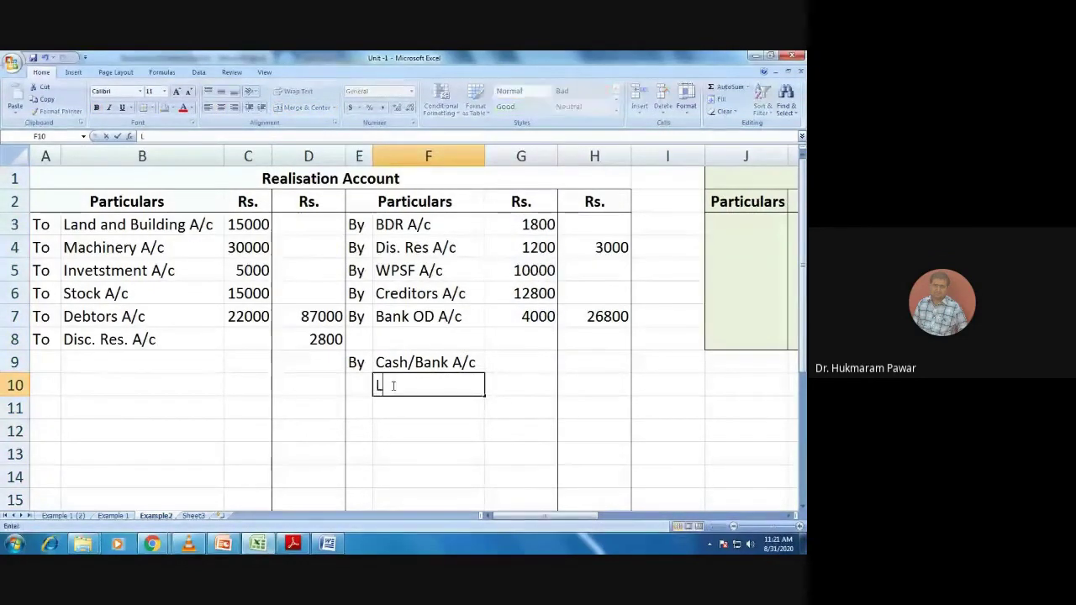
type("and and ")
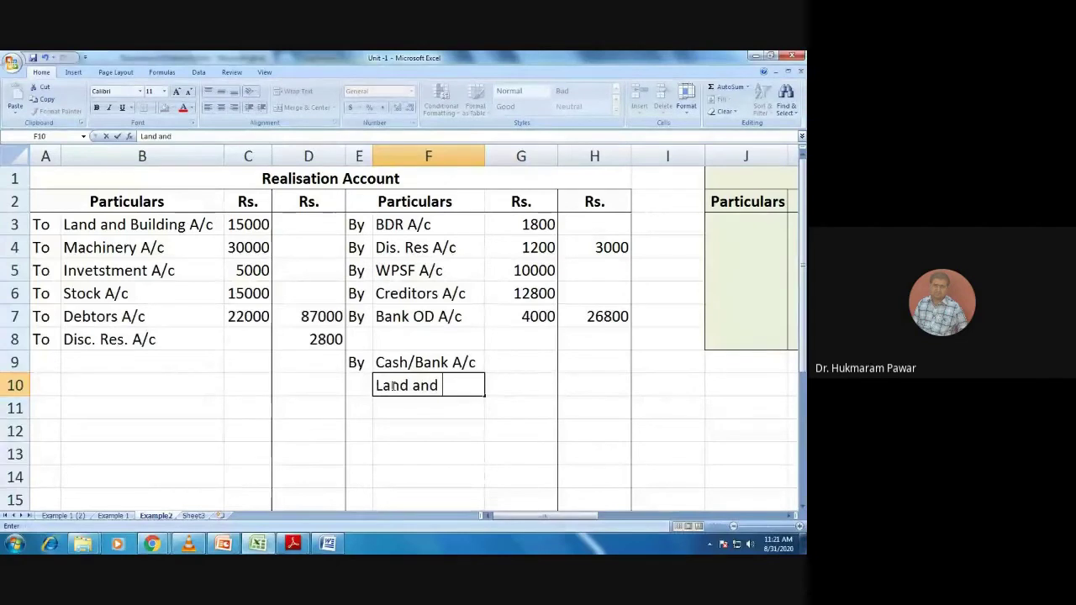
Complete the Land and Building label in F10, auto-fit column F to its contents, and enter 20000 in G10
type("Building")
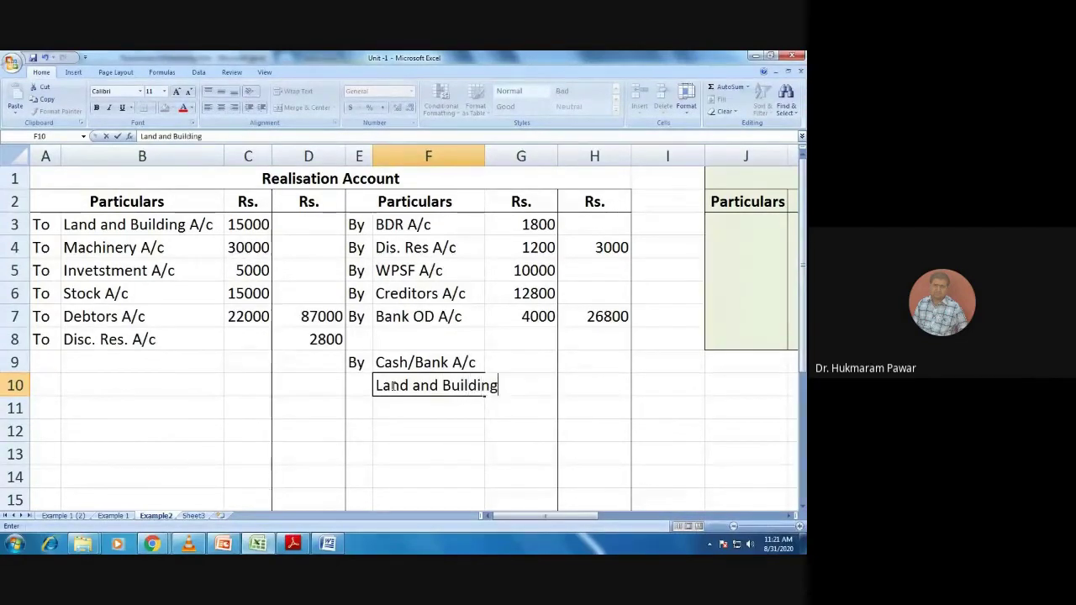
key("alt+Tab")
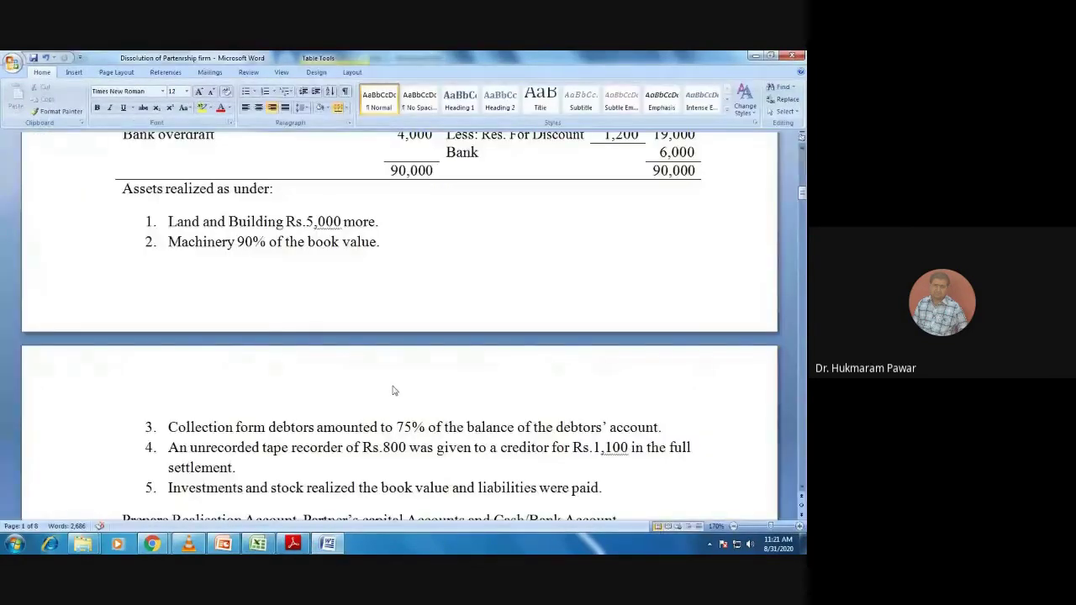
key("alt+Tab")
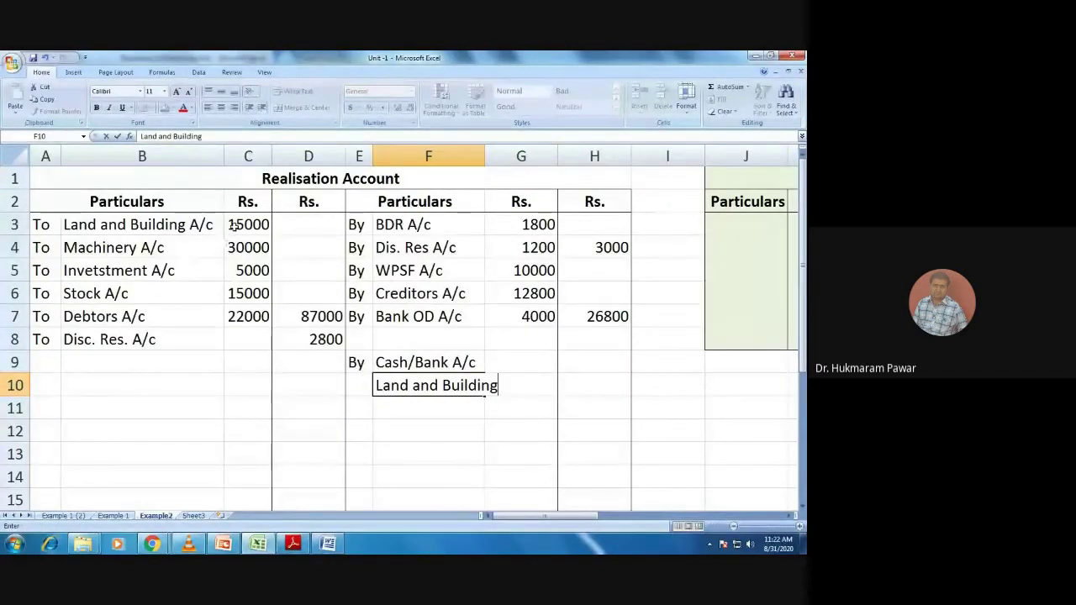
double_click(485, 157)
left_click(518, 391)
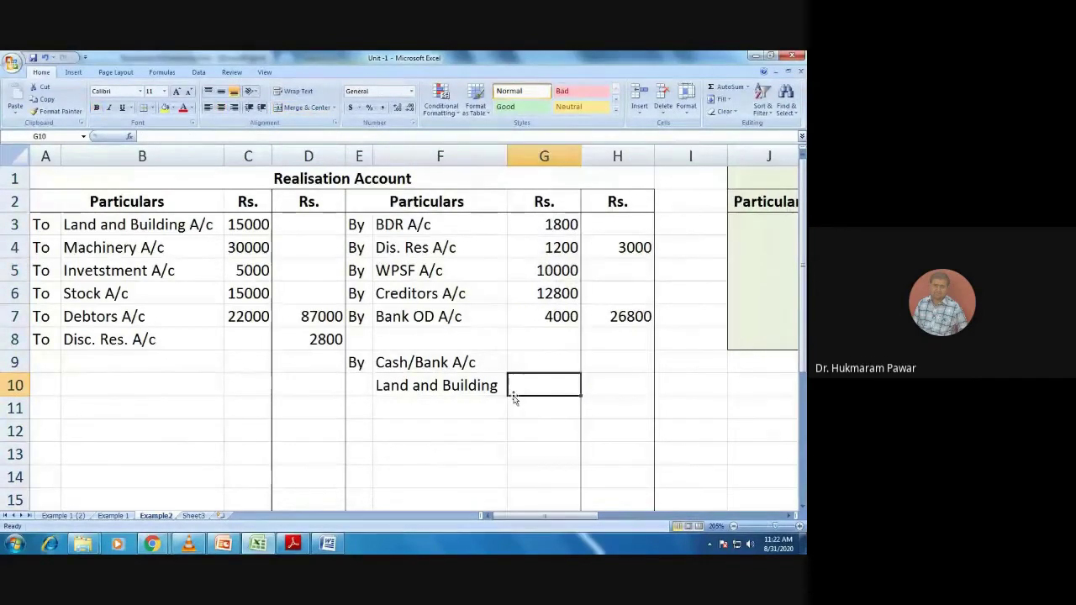
type("20000")
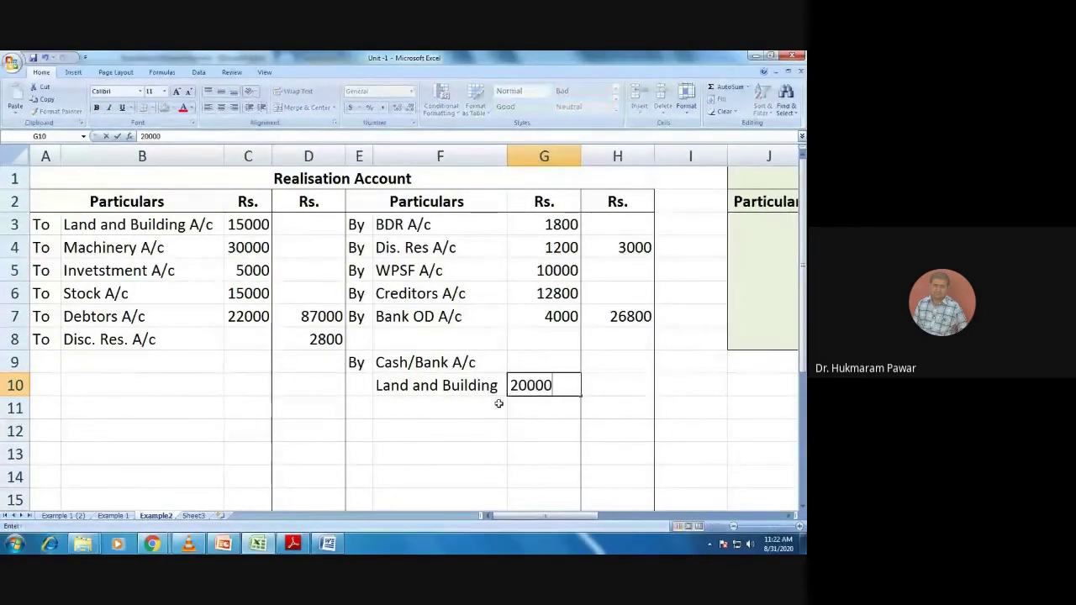
left_click(431, 406)
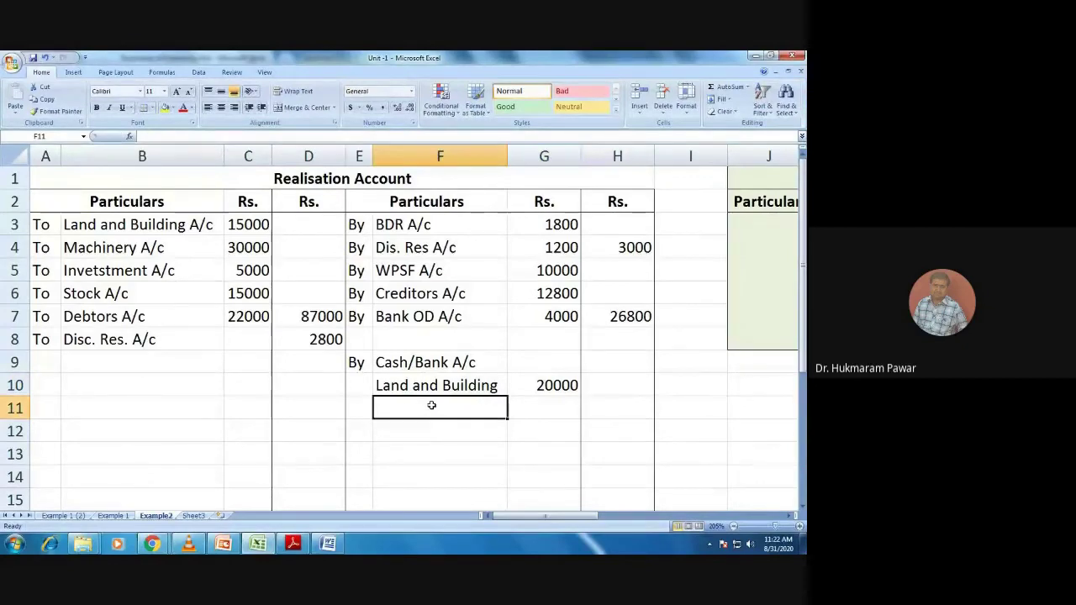
Check the machinery realisation terms in the Word problem document, and enter the label Machinery in F11 of the Excel sheet
key("alt+Tab")
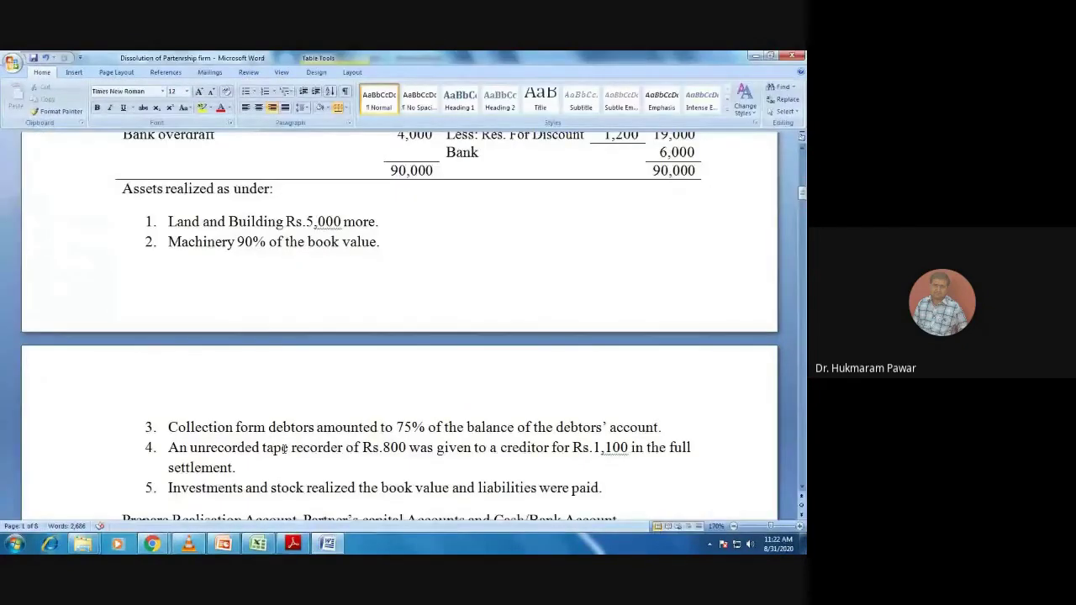
key("alt+Tab")
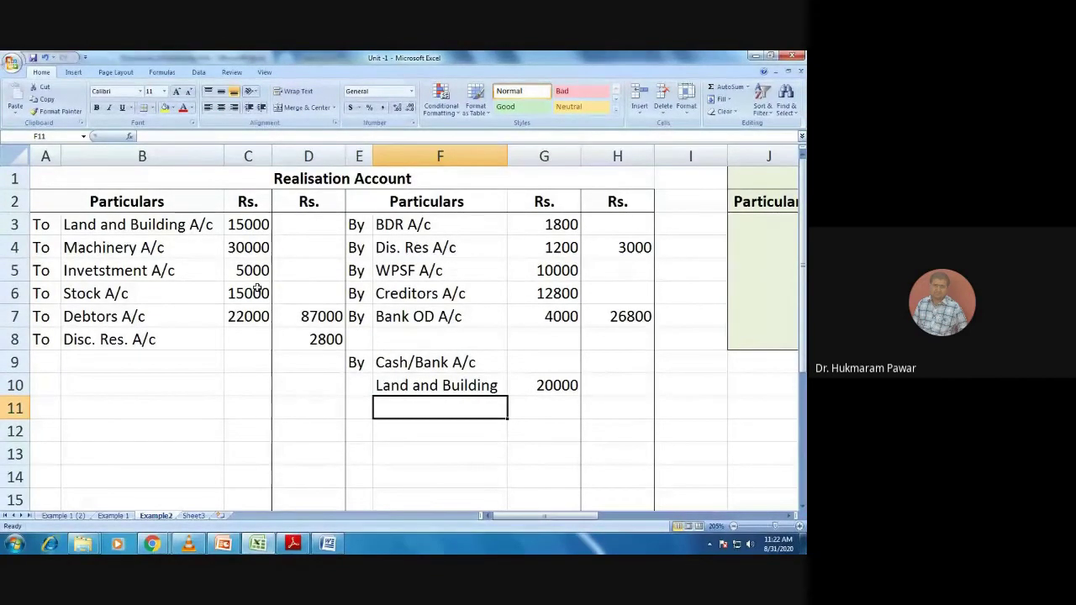
key("alt+Tab")
key("alt+Tab")
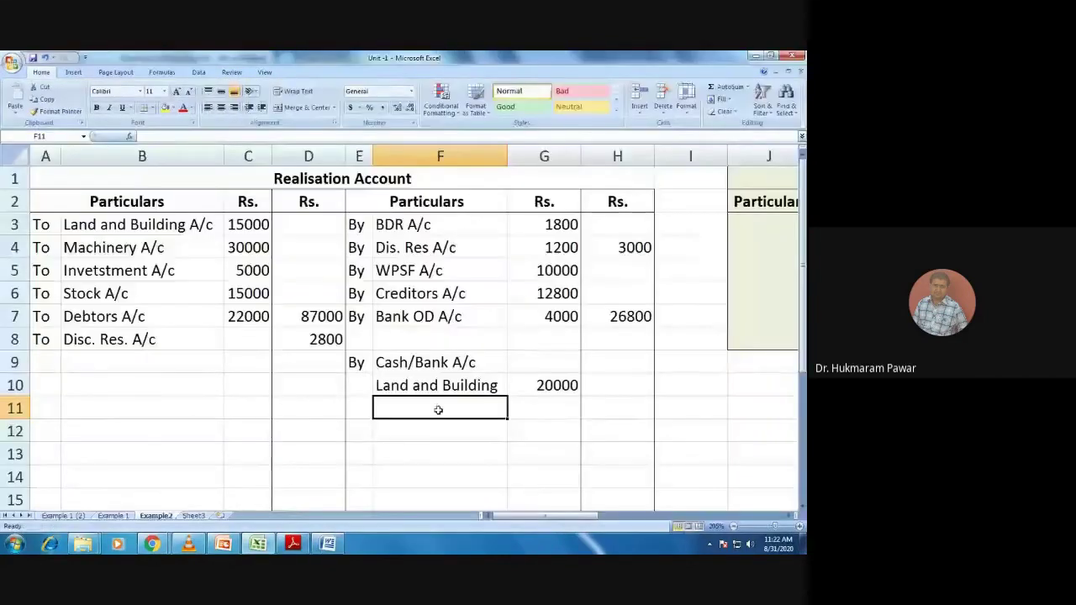
type("M")
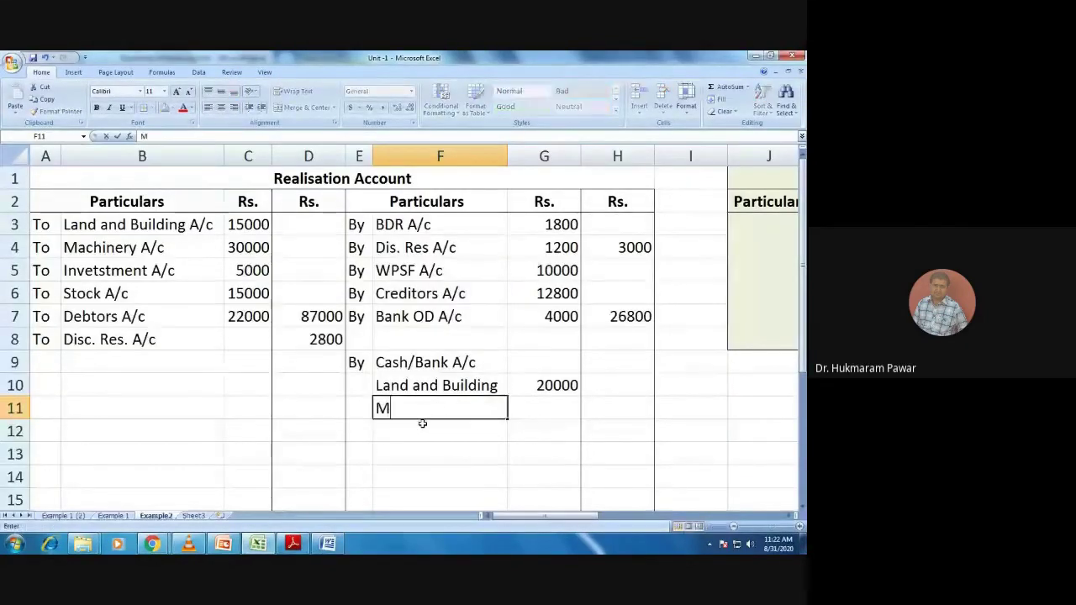
type("achin")
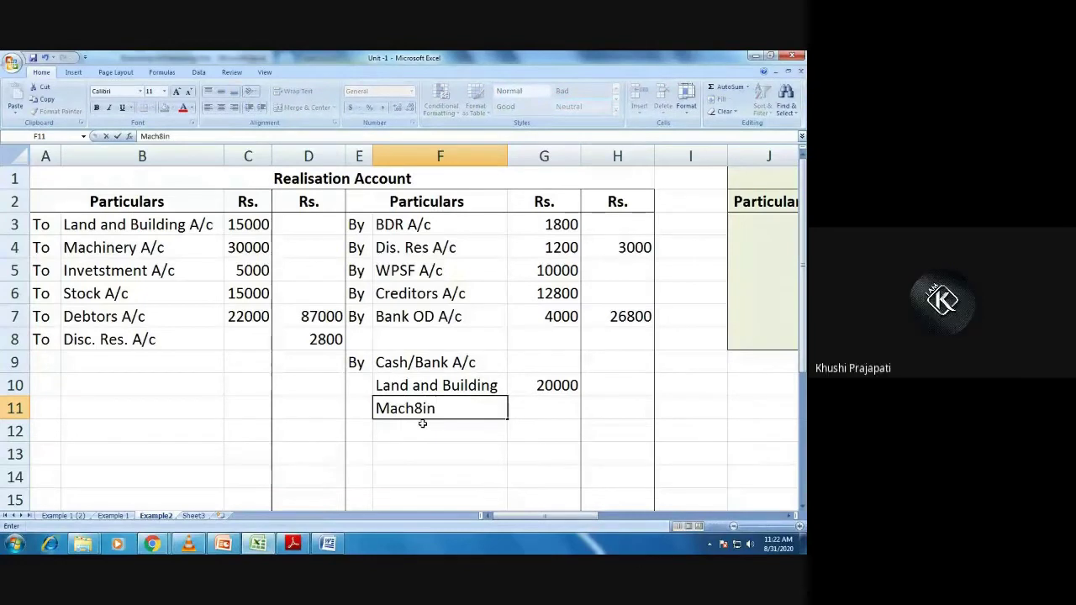
key("BackSpace")
key("BackSpace")
type("ienry")
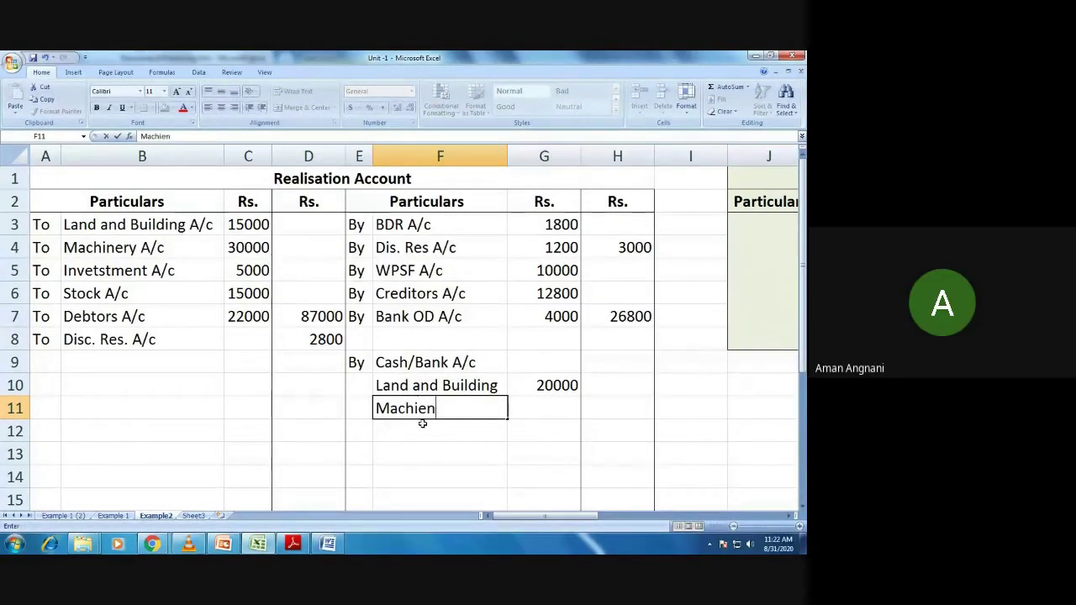
key("BackSpace")
key("BackSpace")
key("BackSpace")
key("BackSpace")
key("BackSpace")
key("BackSpace")
key("BackSpace")
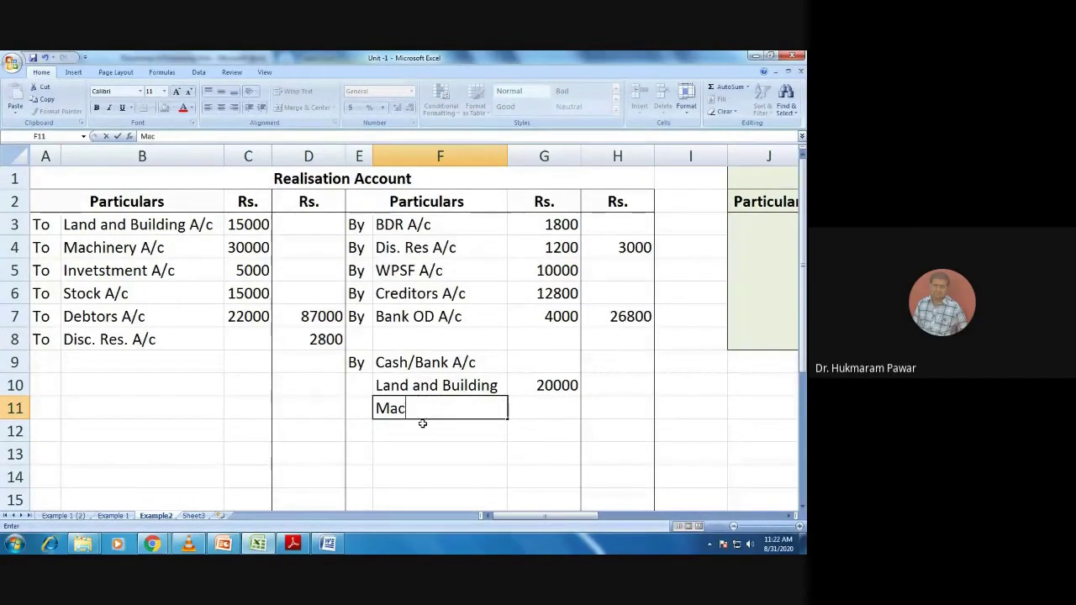
type("chinery")
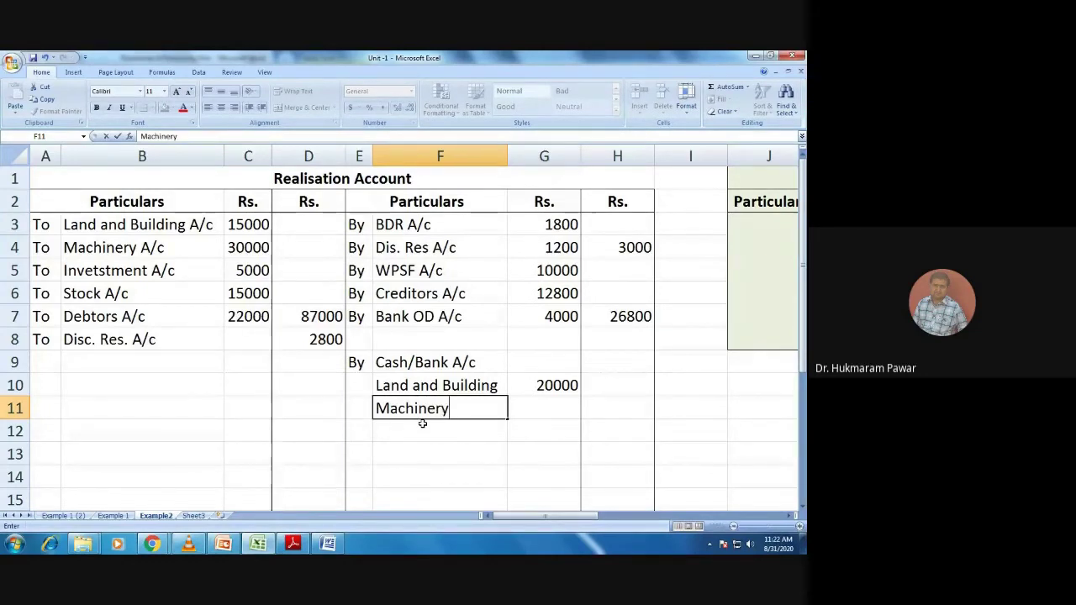
Enter 27000 as the realised amount for Machinery in G11
key("Tab")
type("27000")
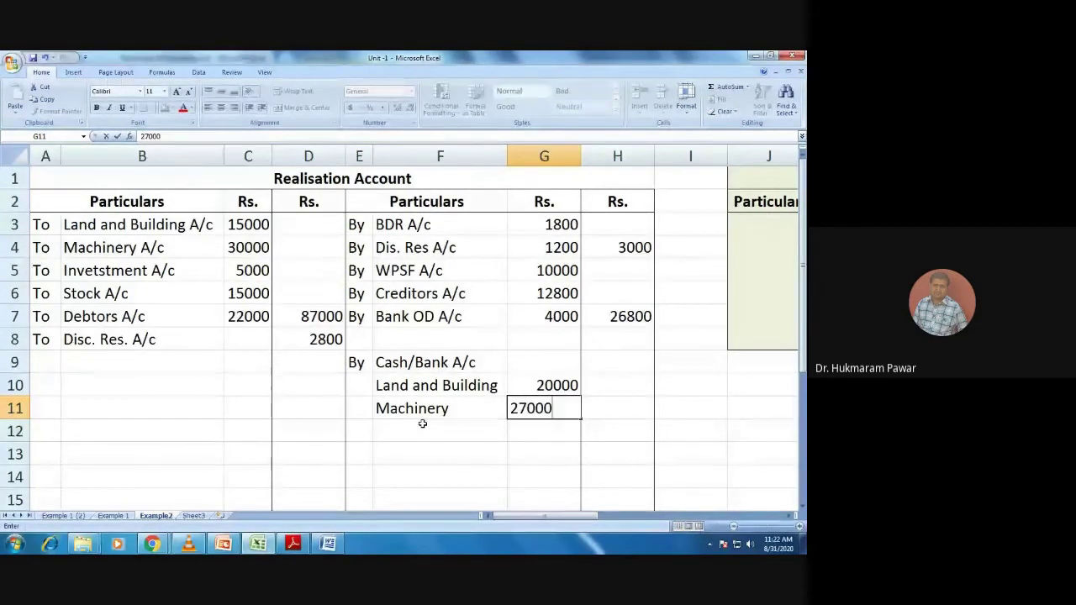
key("Return")
Check the debtors' collection terms in the Word document against the debtors' book value in Excel, and enter Debtors in F12
key("alt+Tab")
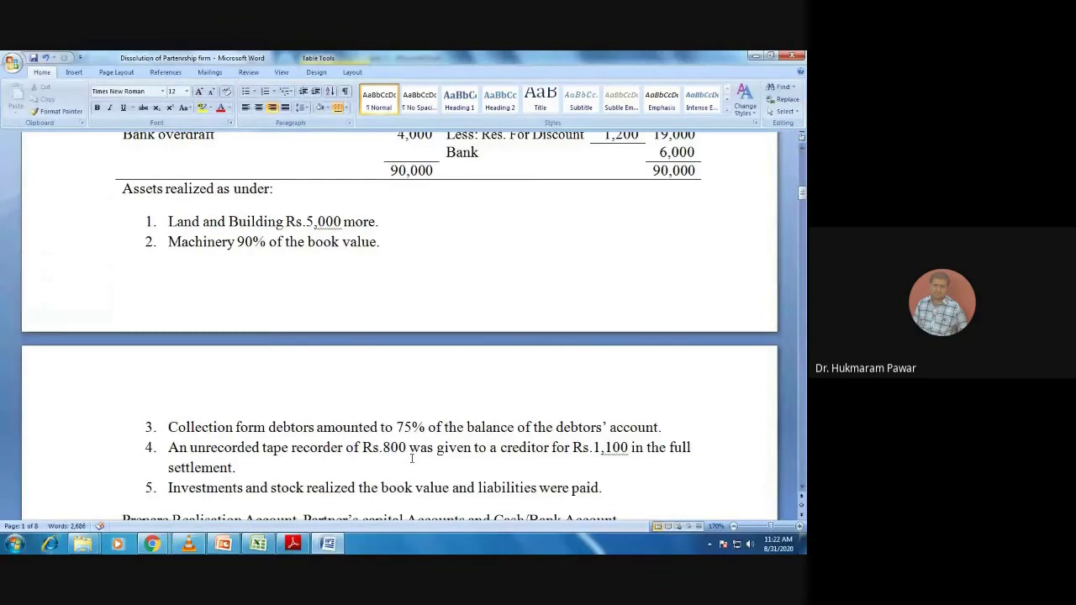
key("alt+Tab")
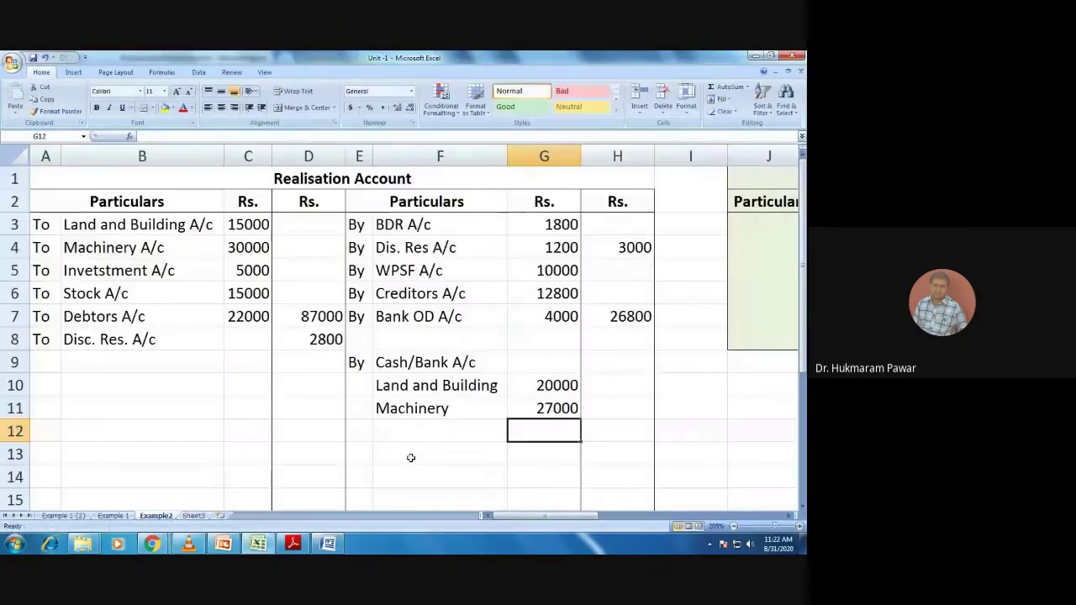
left_click(238, 316)
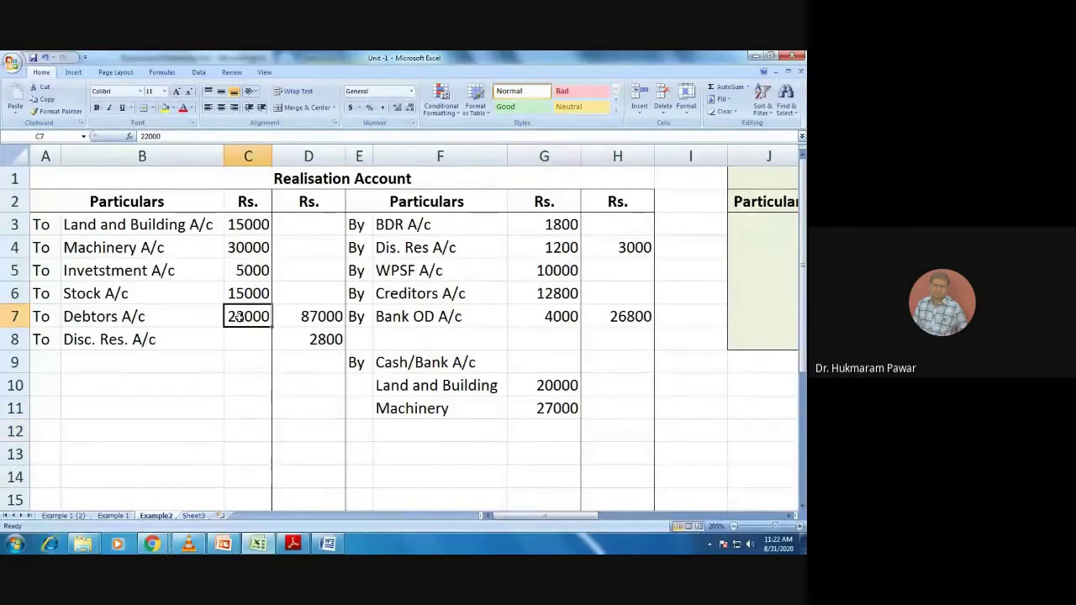
key("alt+Tab")
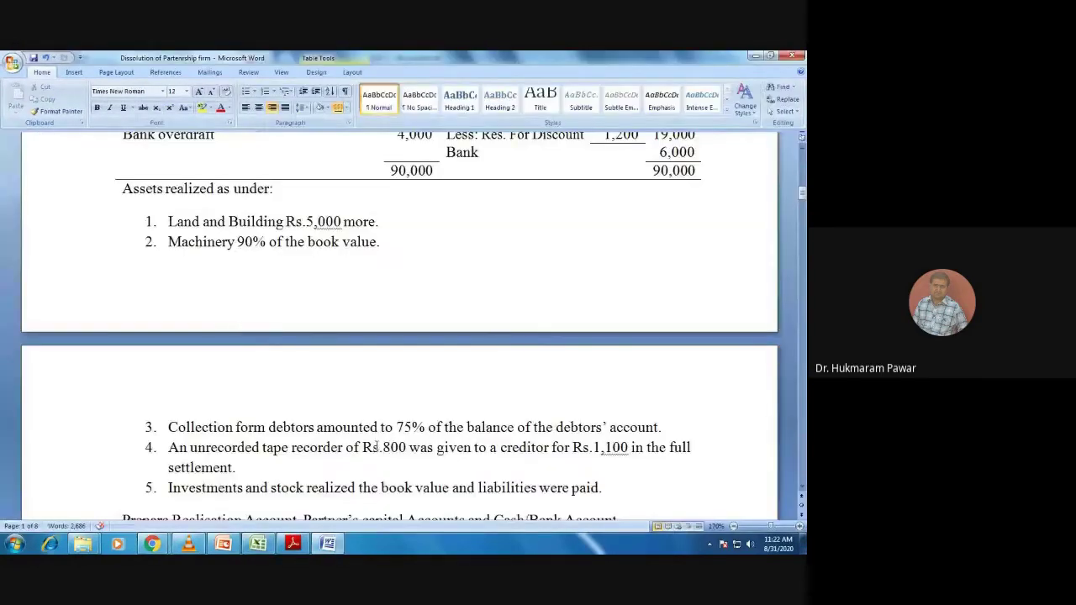
key("alt+Tab")
left_click(410, 430)
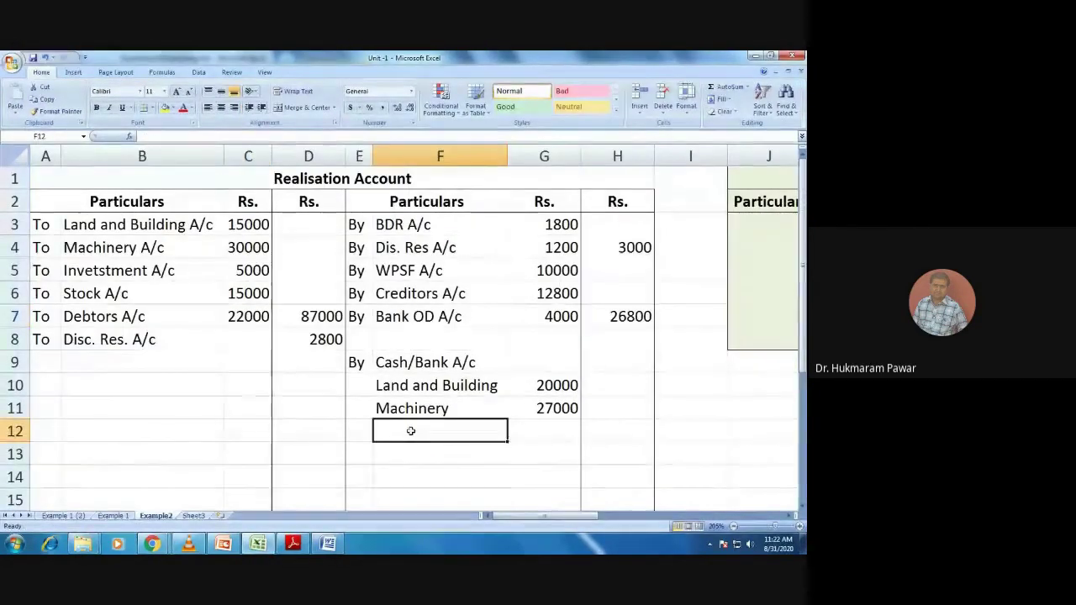
type("Debtor")
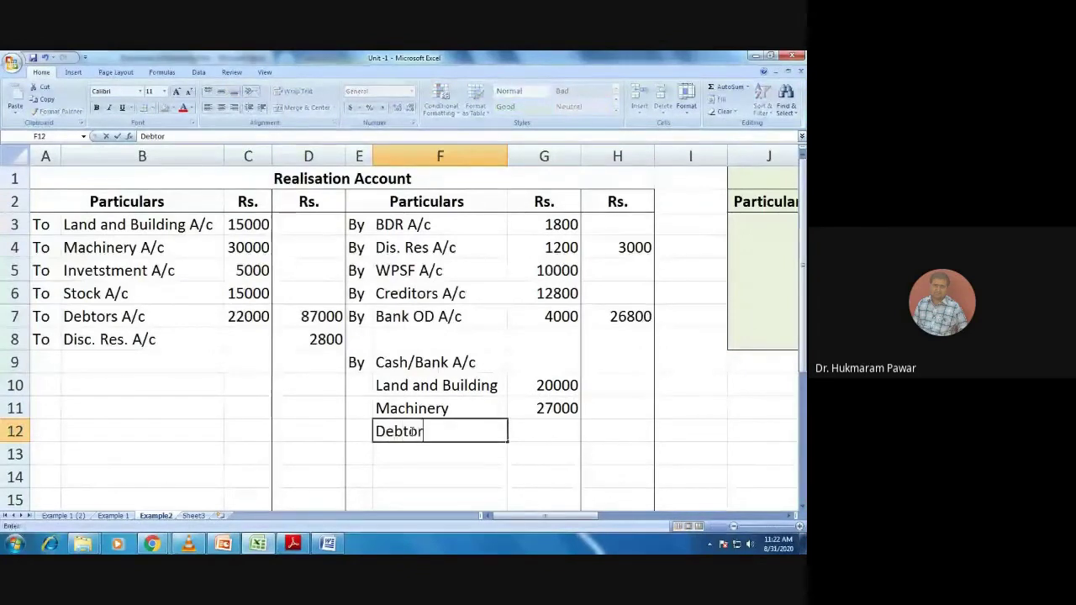
type("s")
key("Tab")
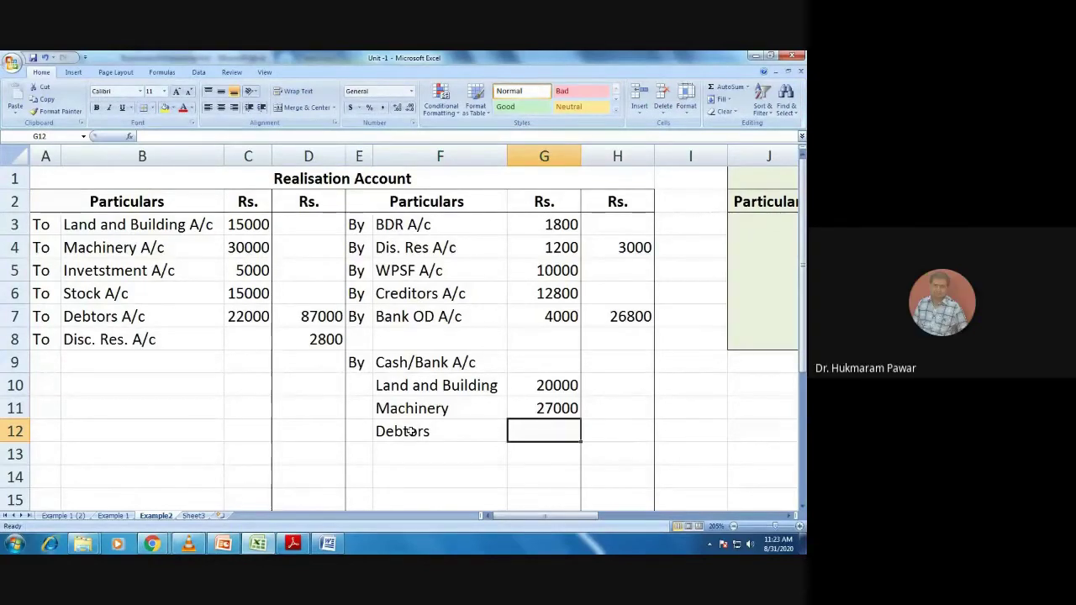
Recheck the debtors' collection percentage in the Word document, and enter the formula =22000*0.75 in G12 of the Excel sheet
key("alt+Tab")
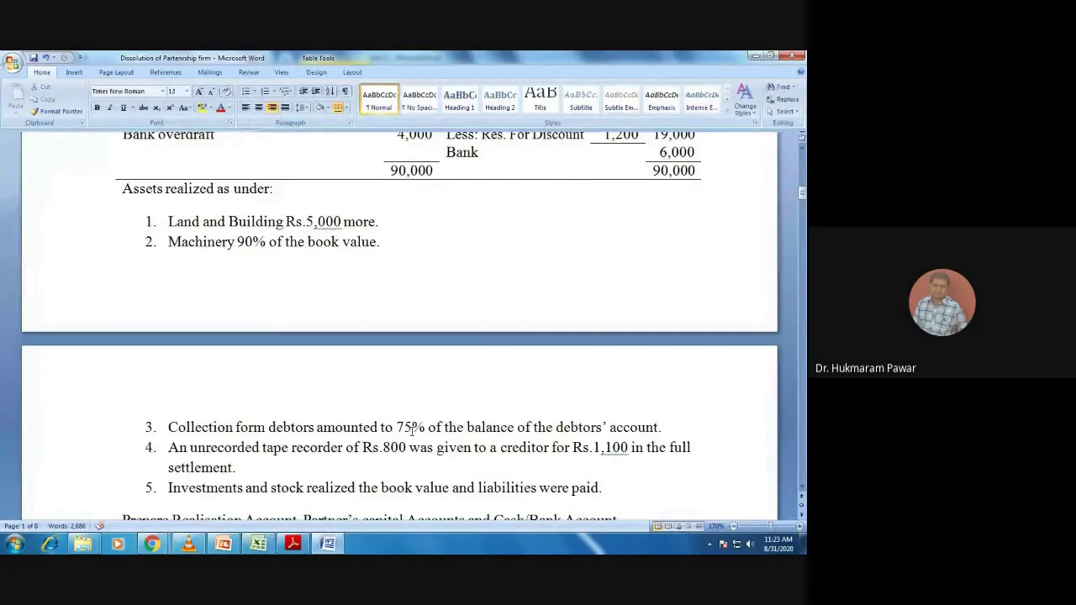
scroll(430, 427, "up", 3)
key("alt+Tab")
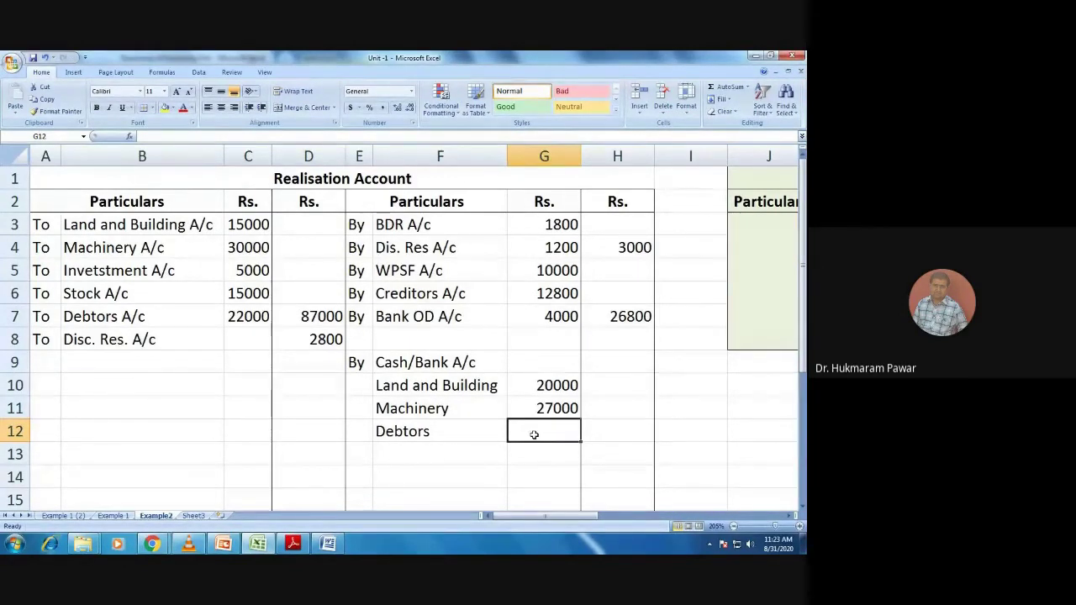
type("=")
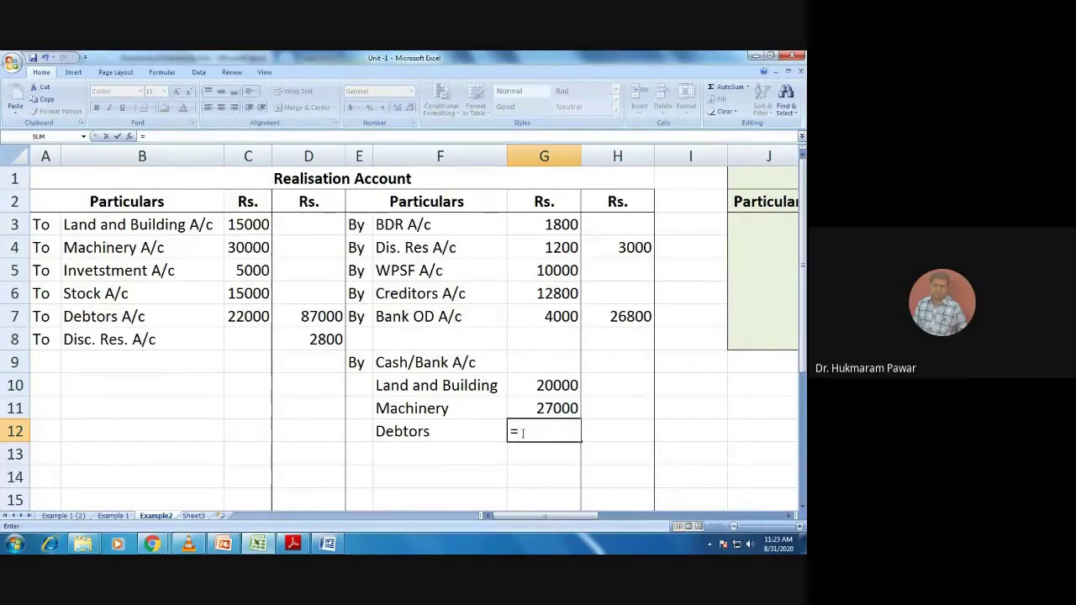
type("22000")
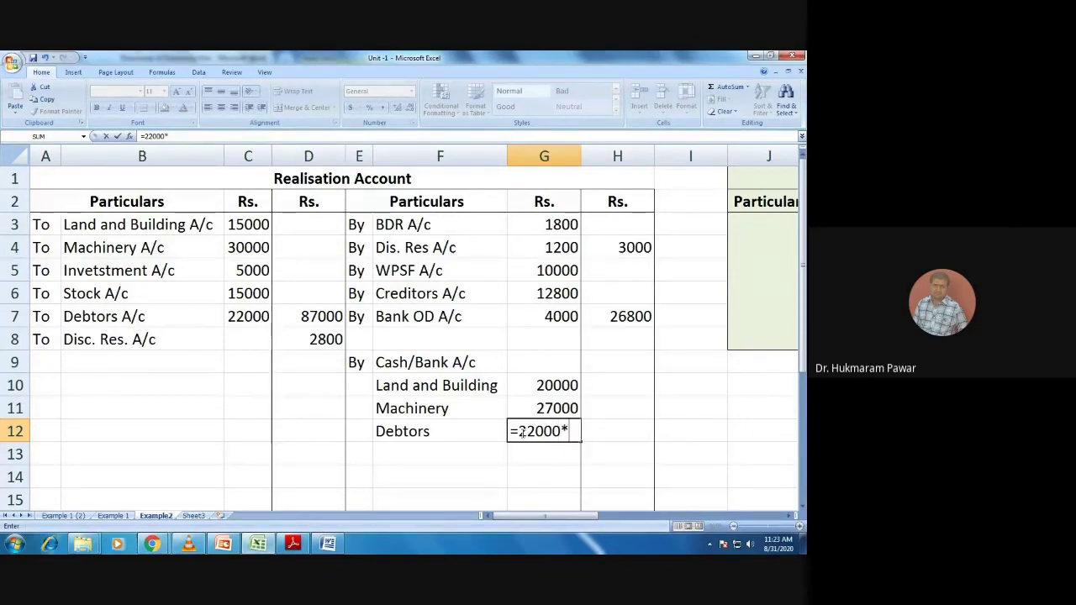
type("*")
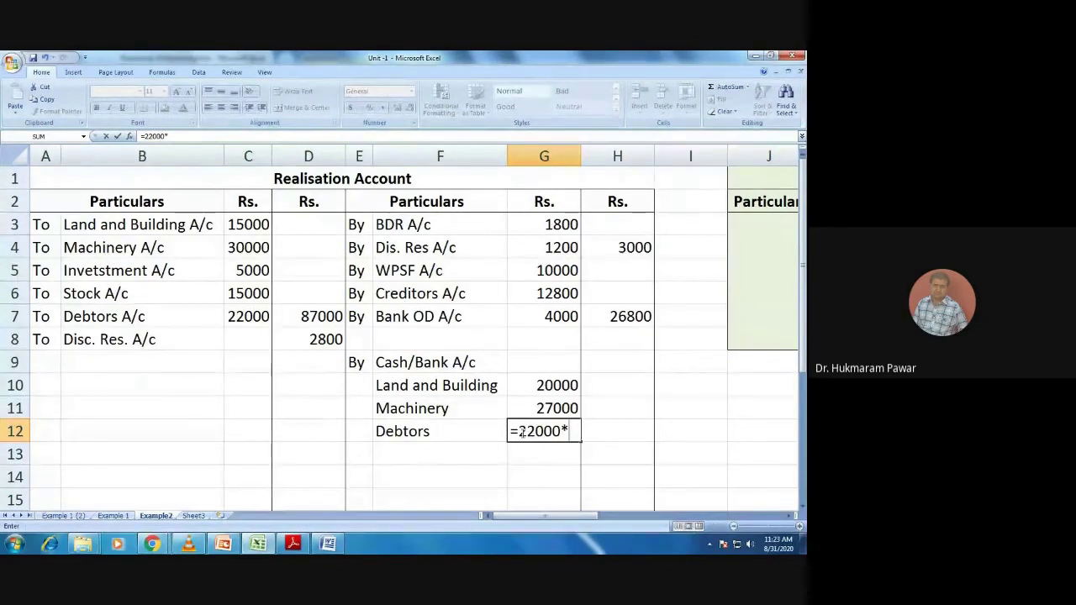
type("0.75")
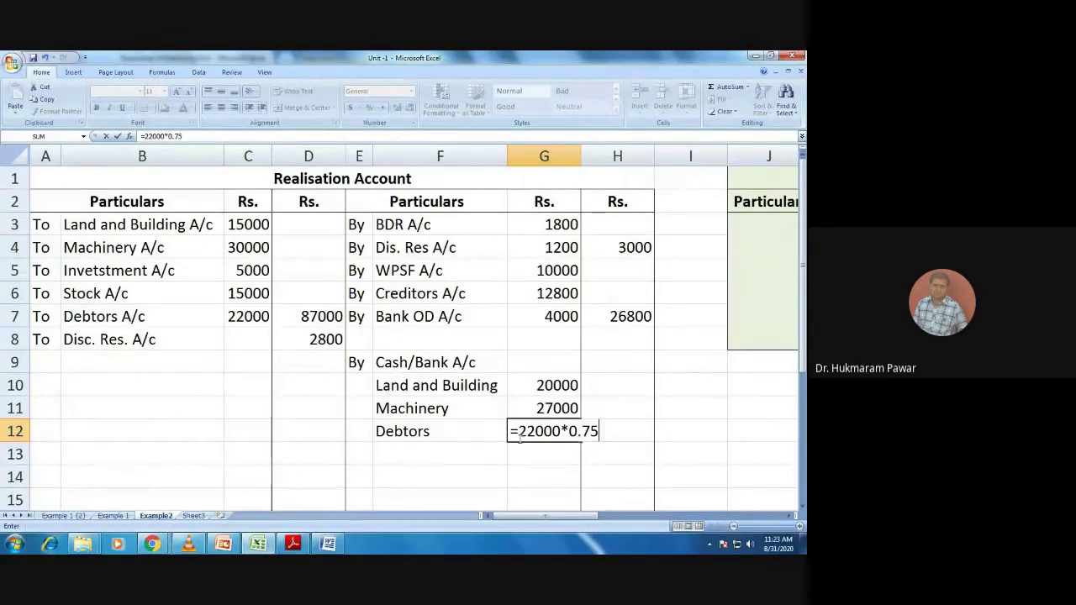
left_click(506, 455)
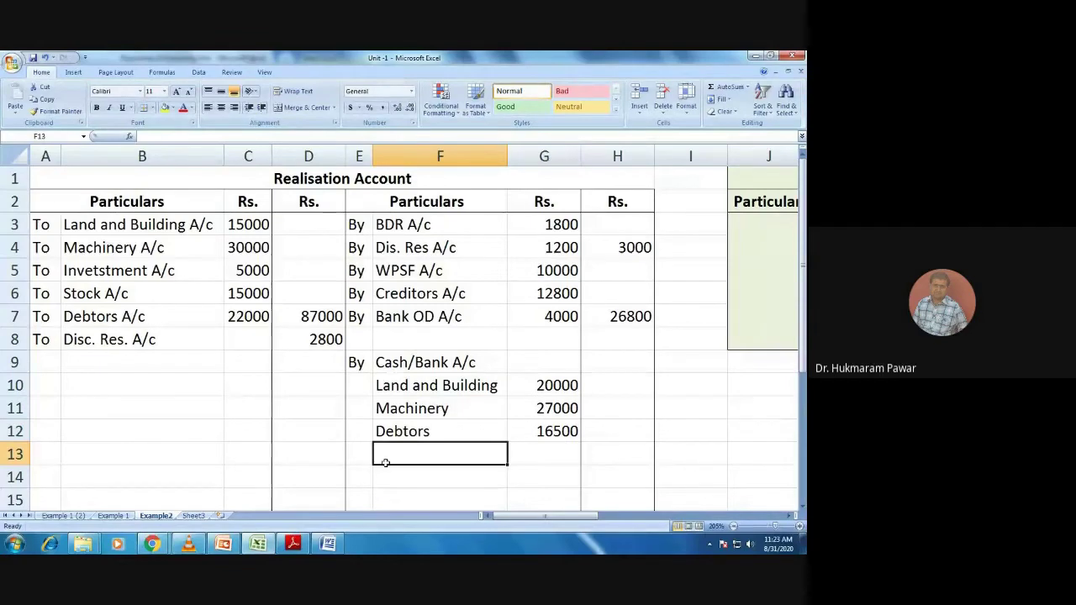
Read the remaining realisation terms in the Word document, and enter Stock in F13 with 15000 in G13 of the Excel sheet
key("alt+Tab")
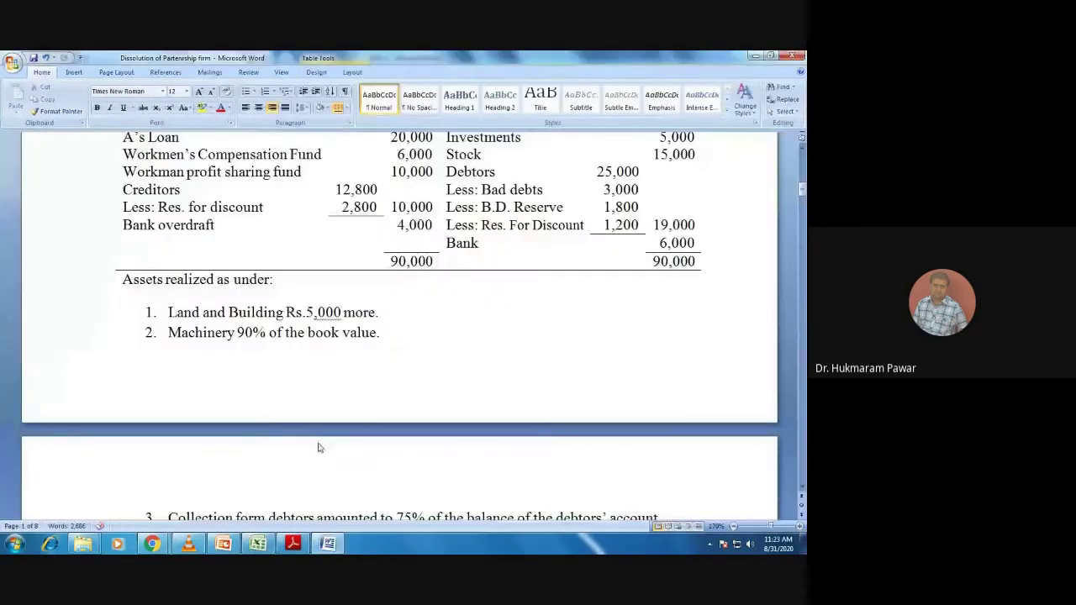
key("alt")
scroll(327, 462, "down", 3)
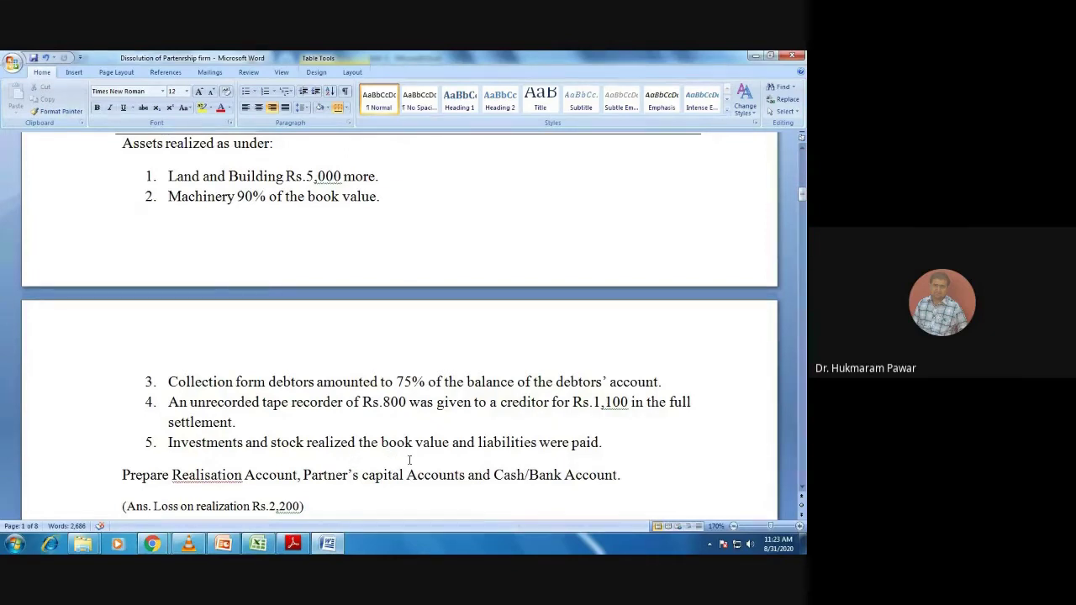
key("alt")
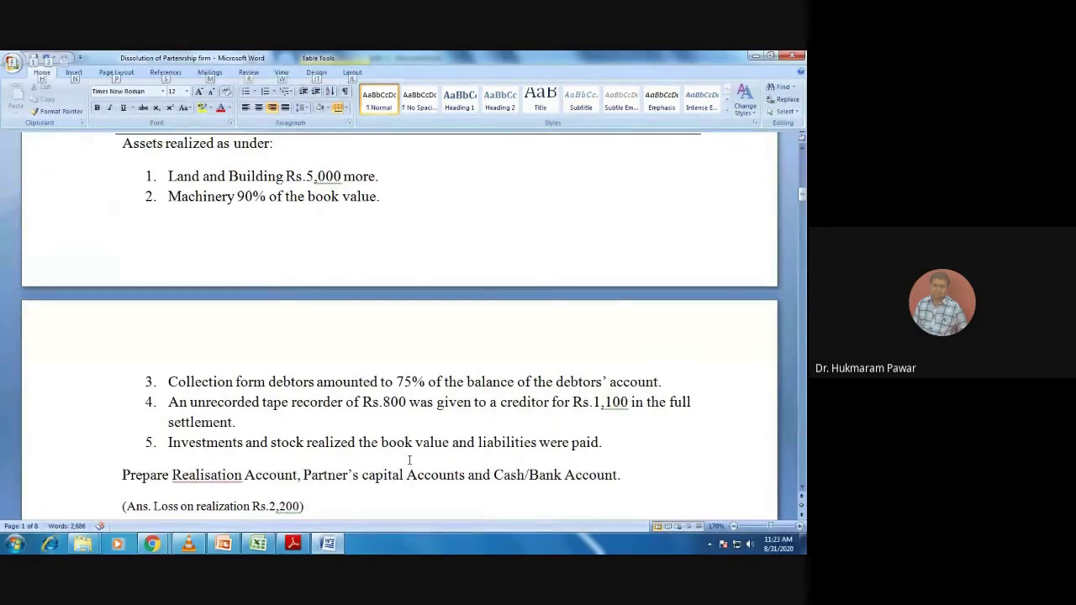
key("alt+Tab")
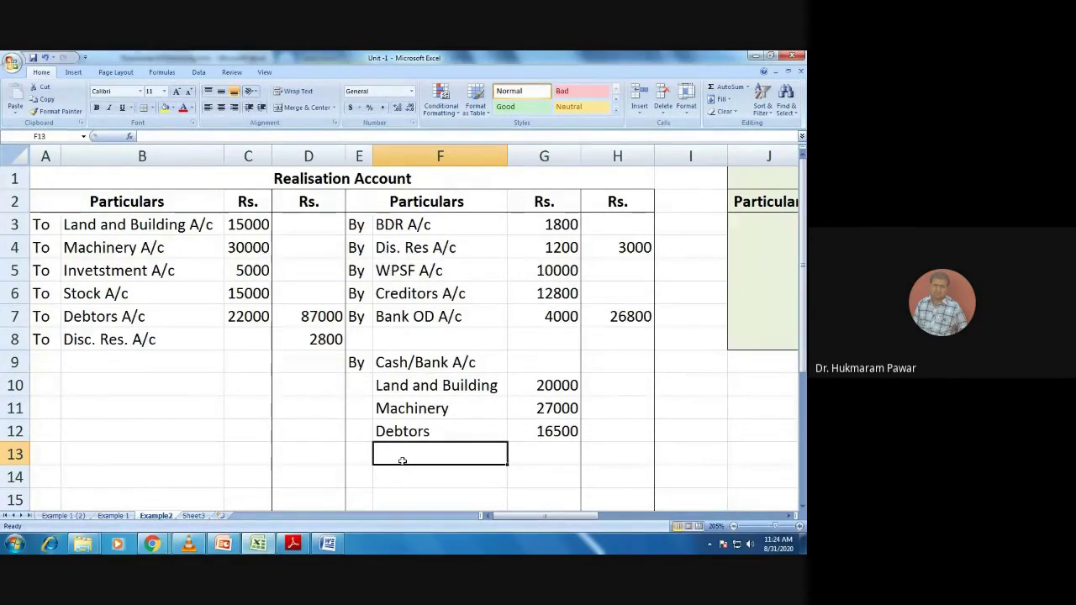
type("Stock")
key("Tab")
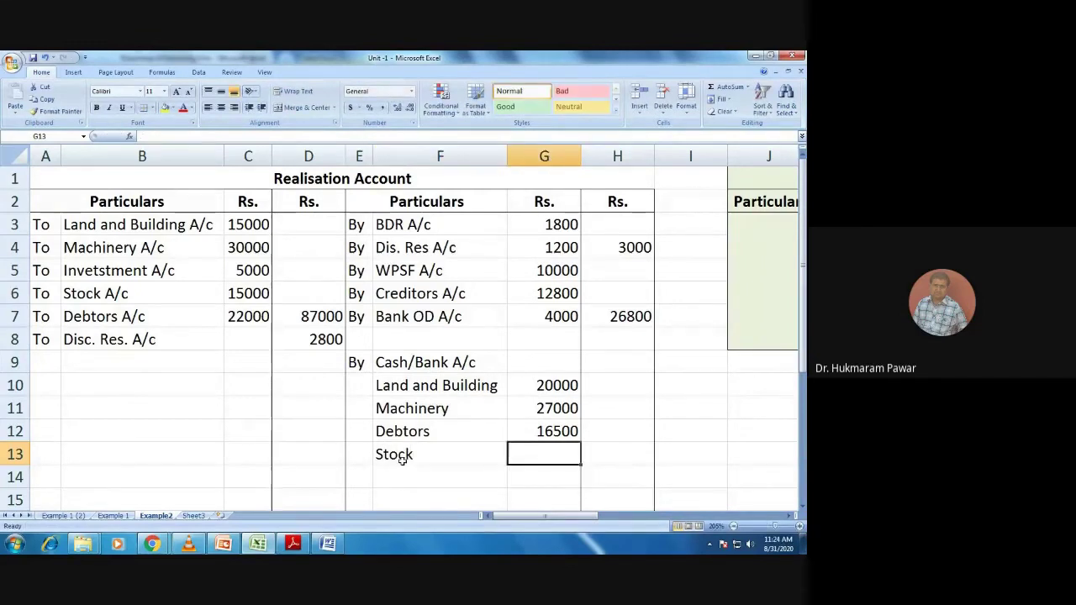
type("15000")
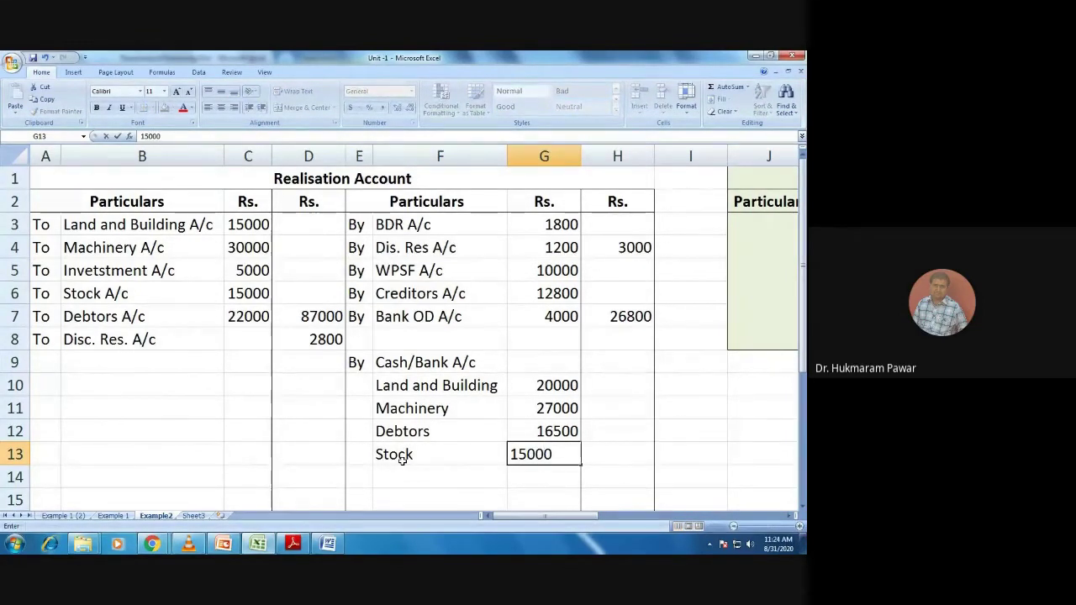
Enter Investment in F14 with a realised amount of 5000 in G14 of the Realisation Account
key("Return")
key("Left")
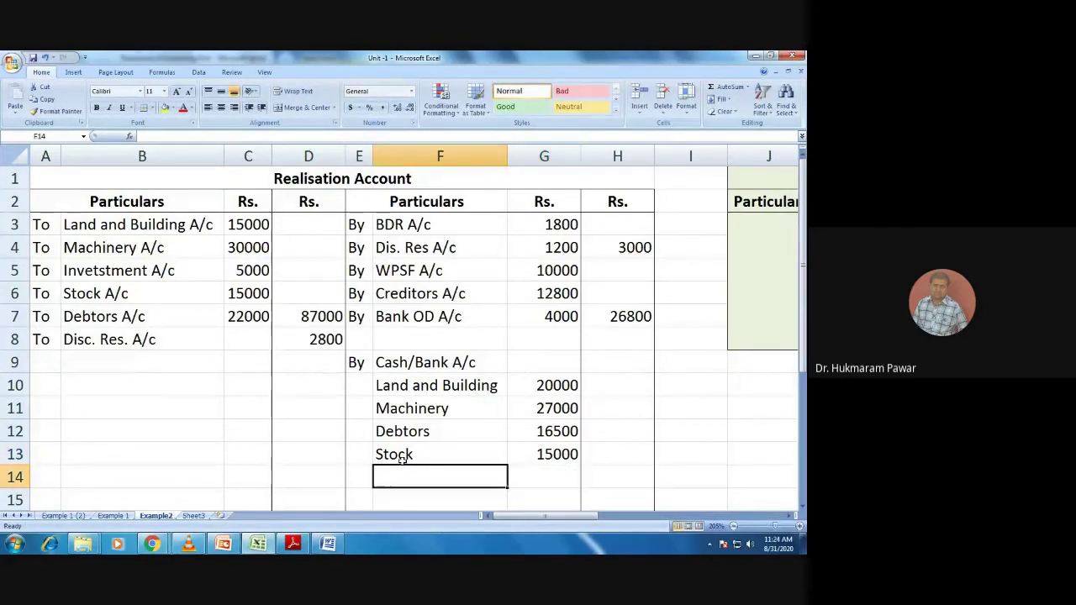
type("Investmentr")
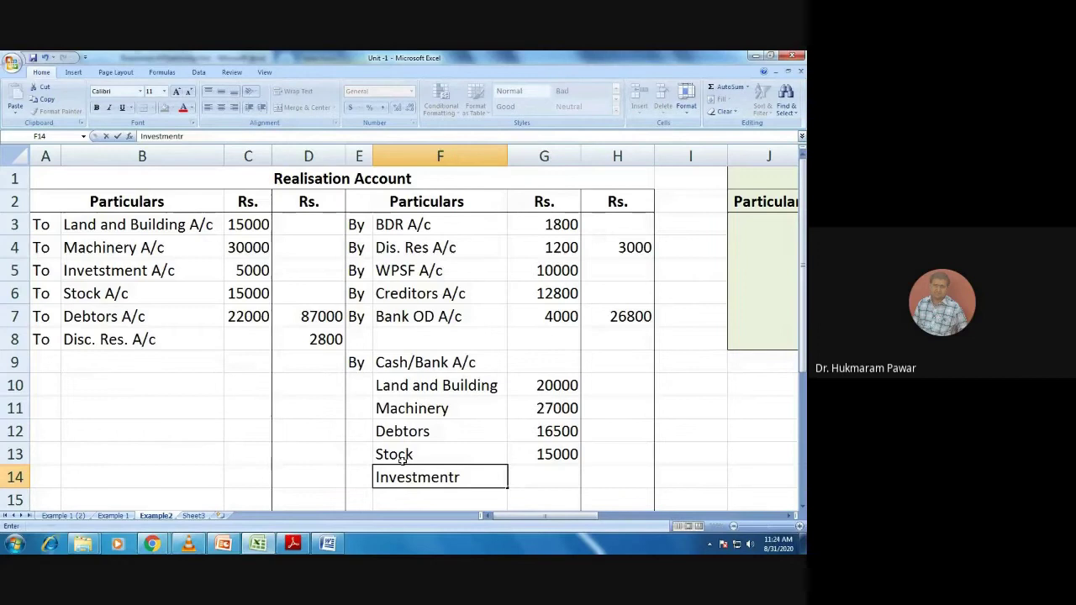
key("BackSpace")
key("Right")
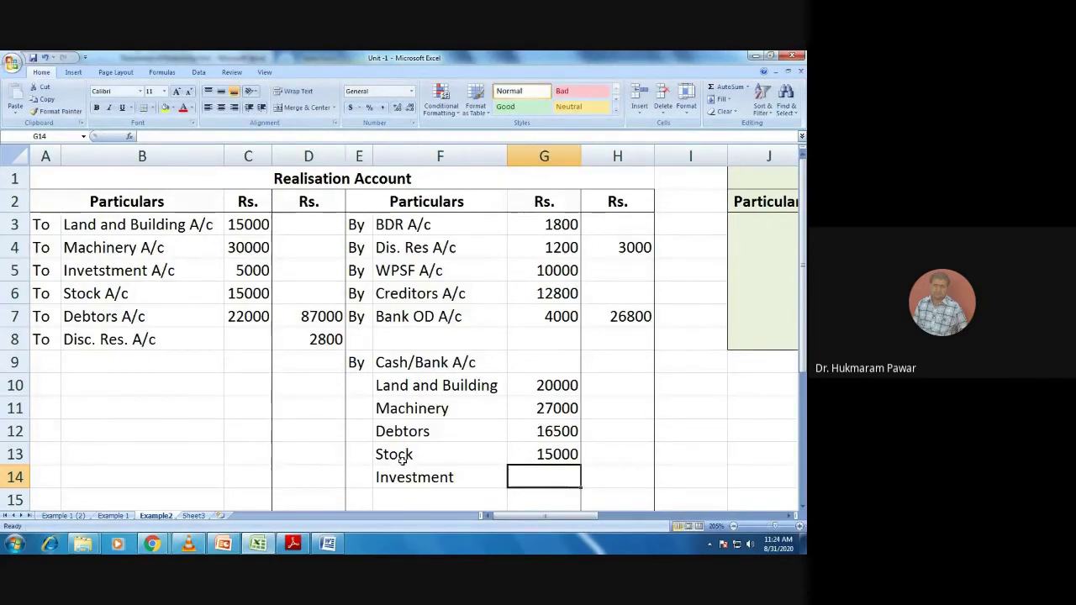
type("5000")
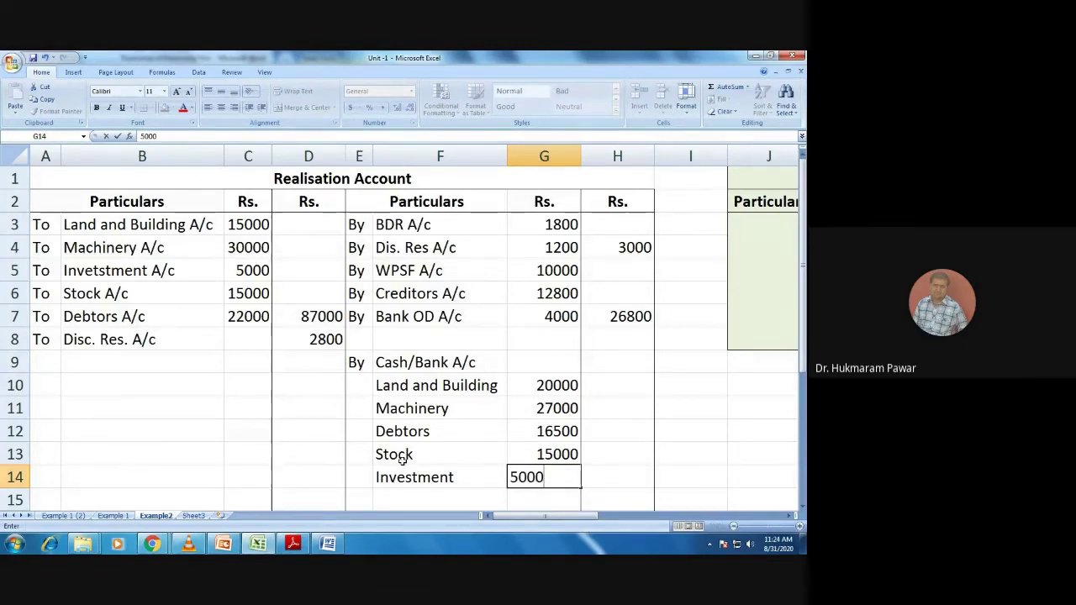
key("Return")
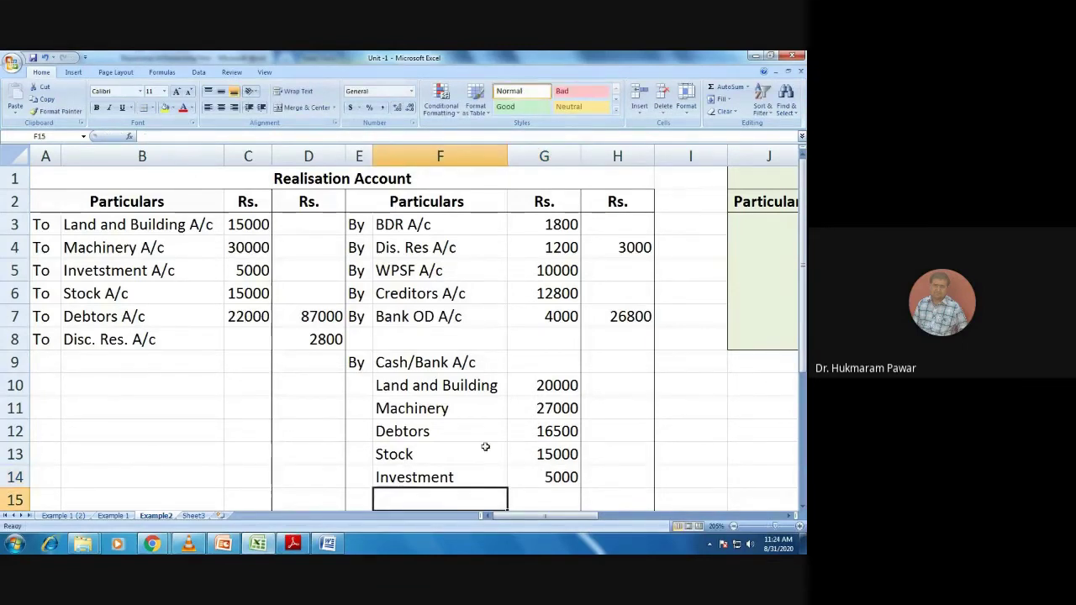
Total the cash realised from the assets in H14 with the formula =sum(G10:G14)
left_click(591, 483)
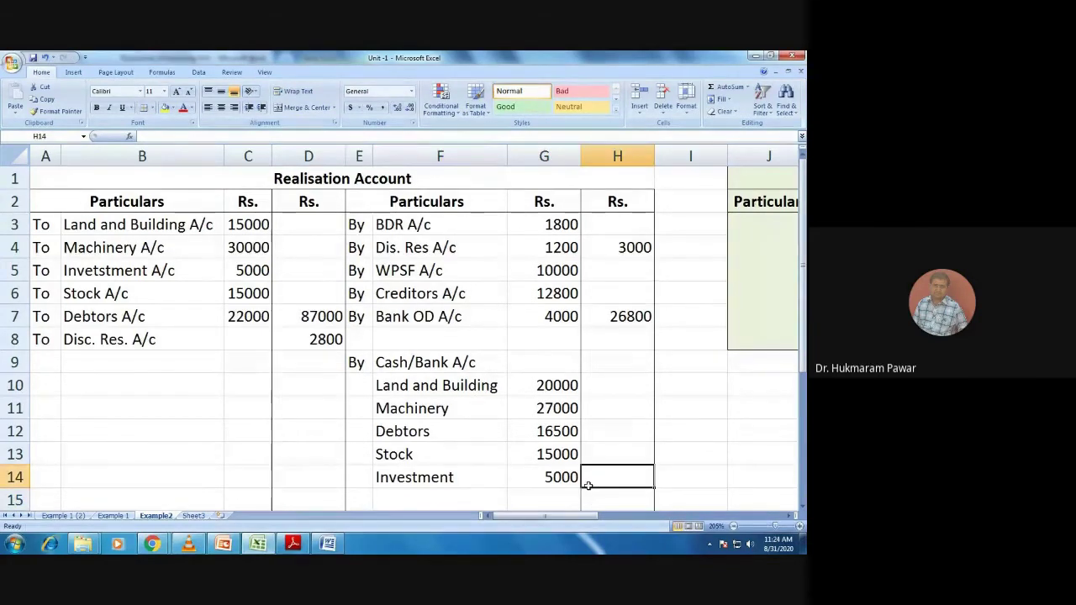
type("=sum")
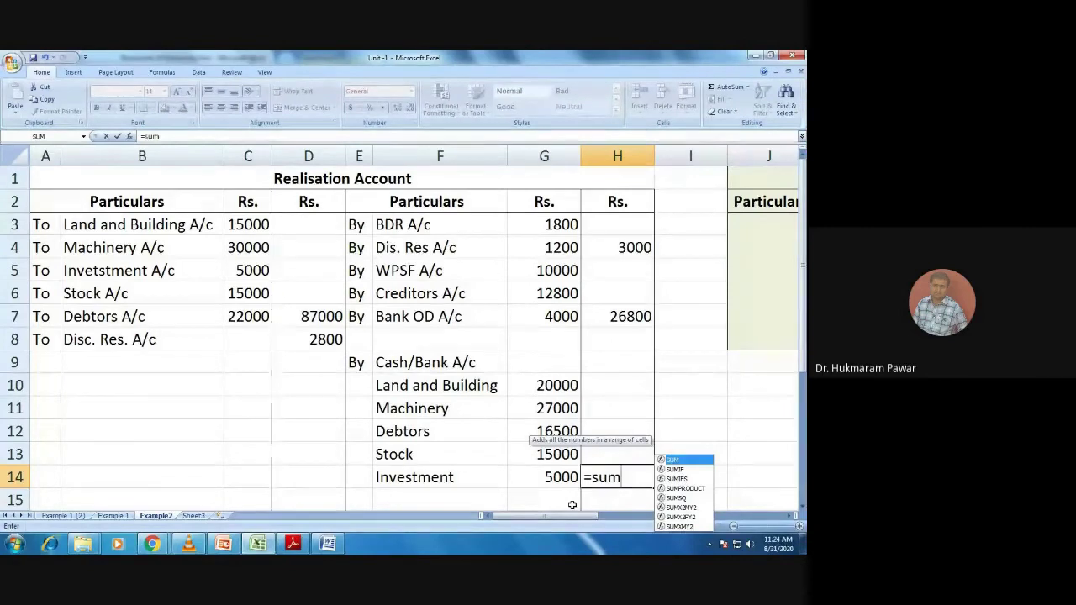
type("(")
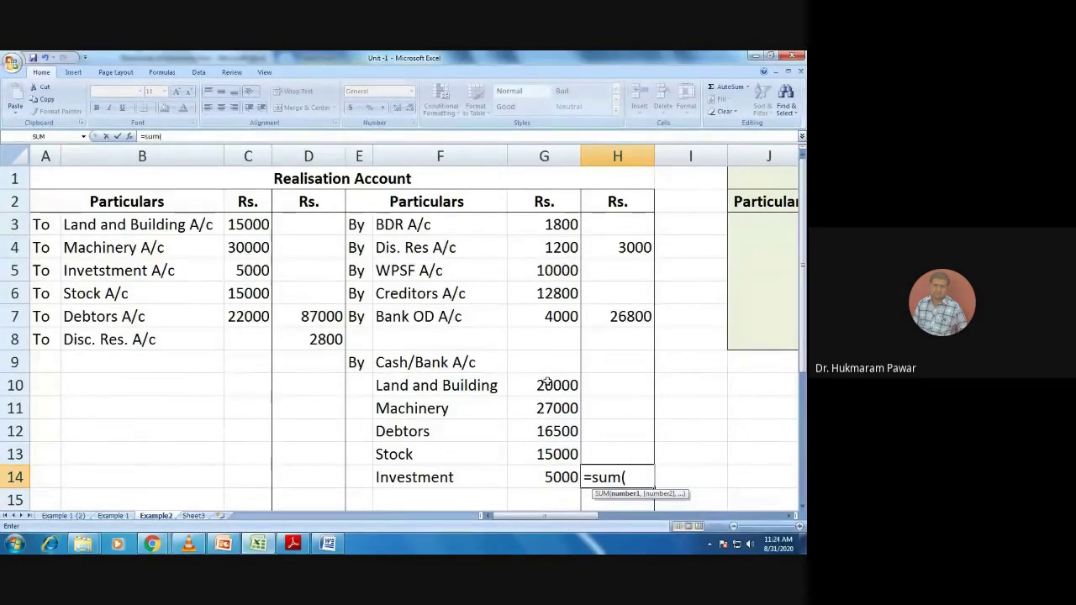
left_click_drag(546, 388, 551, 465)
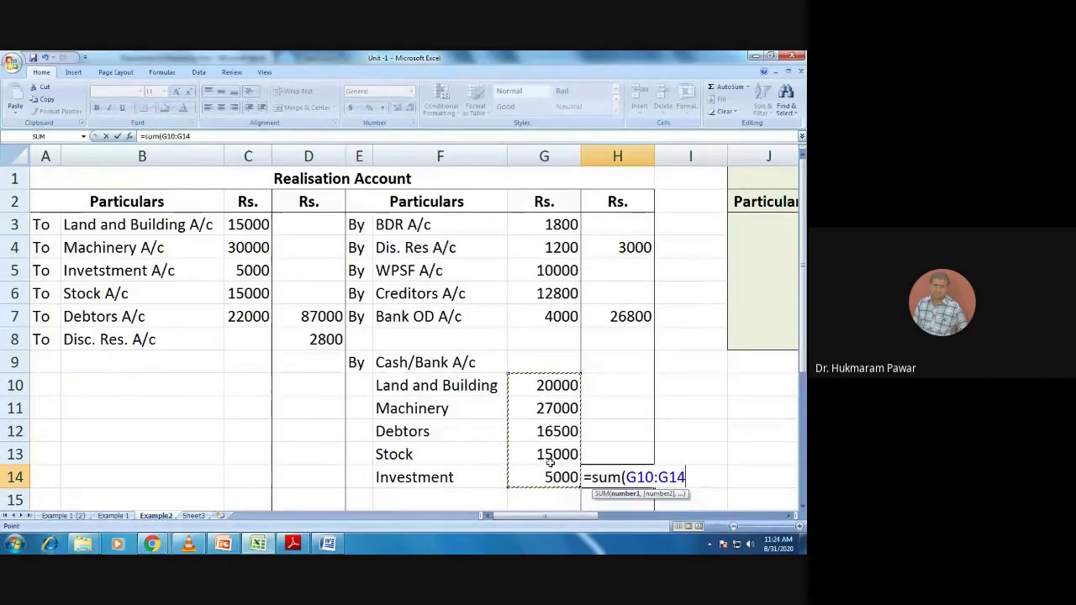
type(")")
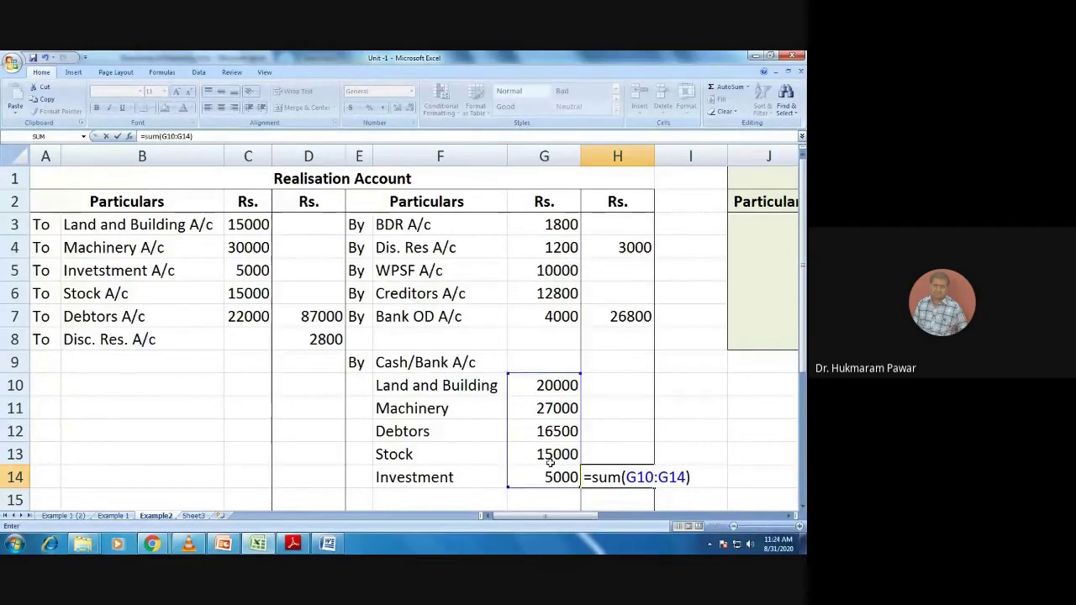
key("Return")
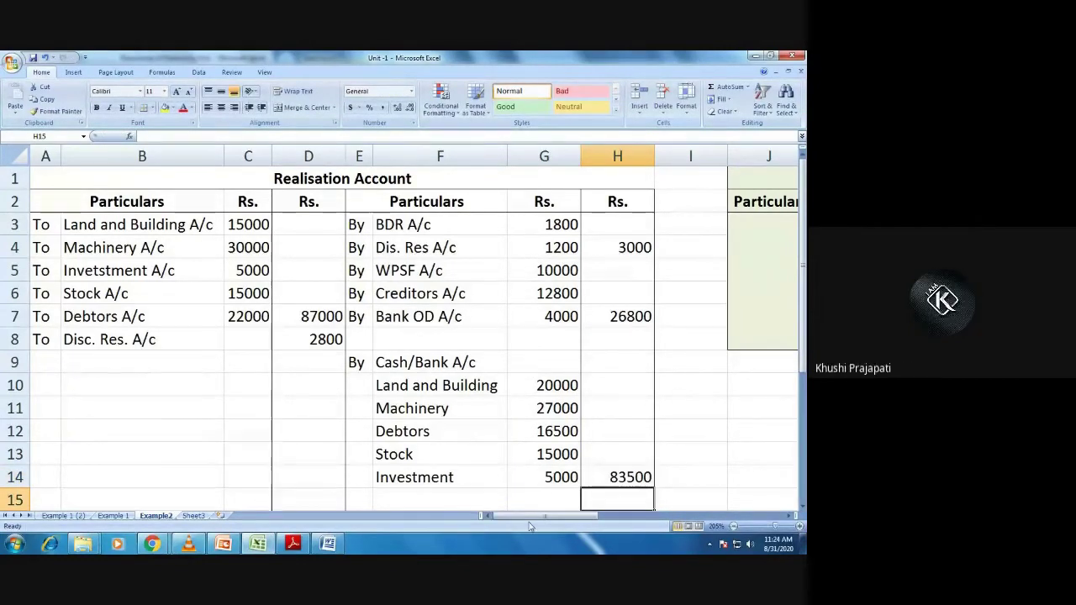
Enter To Realisation A/c in S4, on the debit side of the Cash/Bank Account
left_click_drag(532, 517, 551, 518)
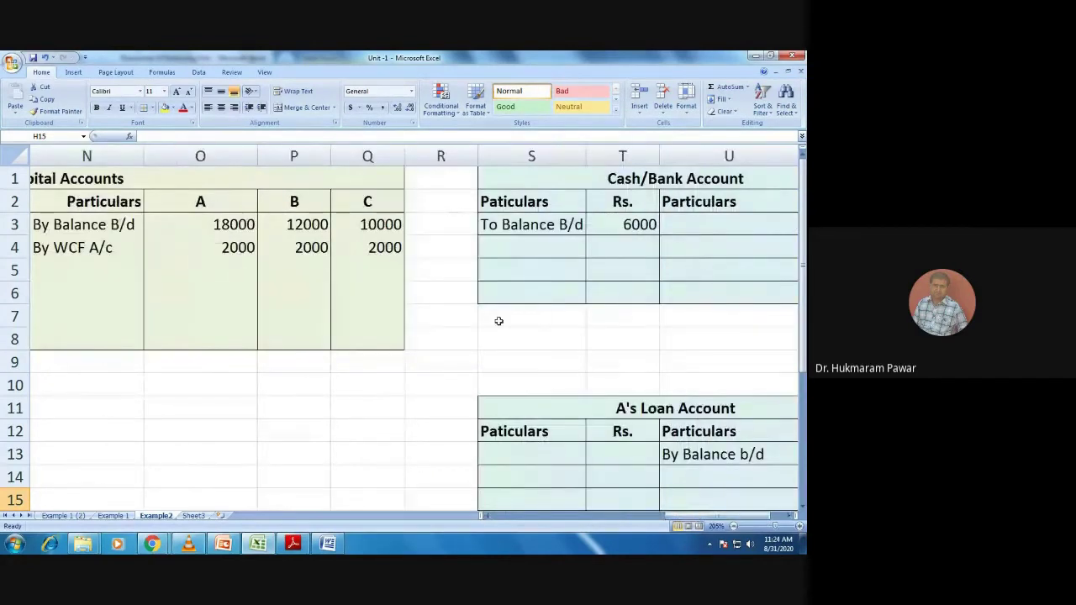
left_click(492, 242)
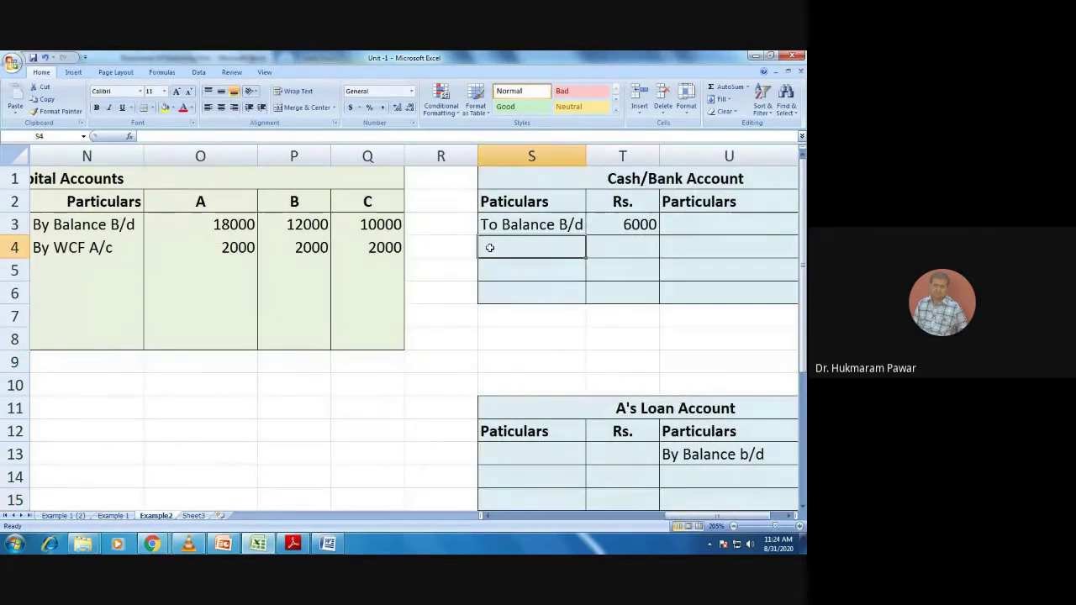
type("To")
key("BackSpace")
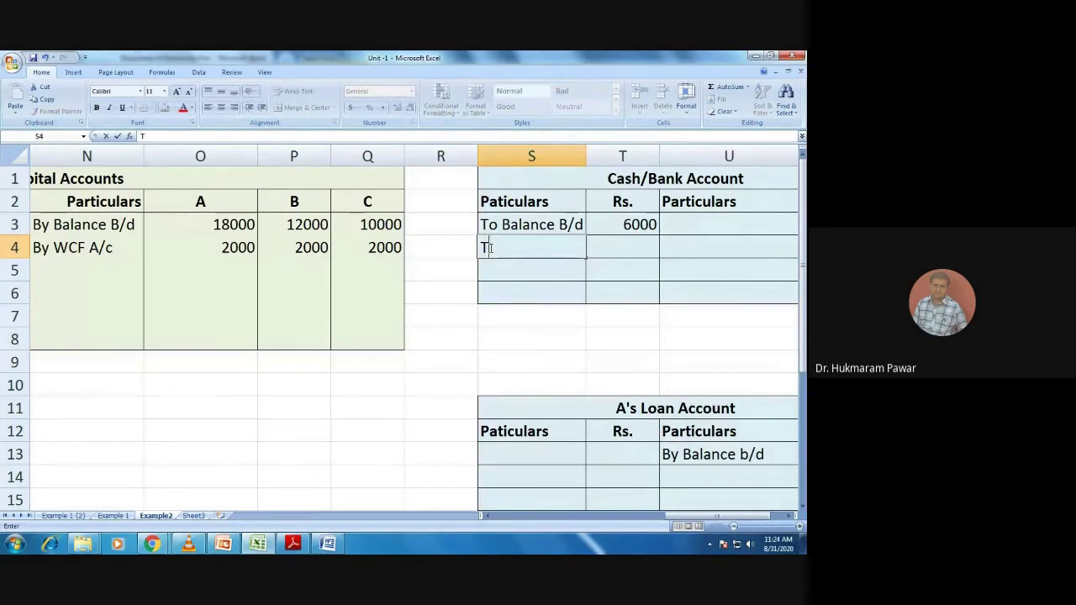
type("o Realis")
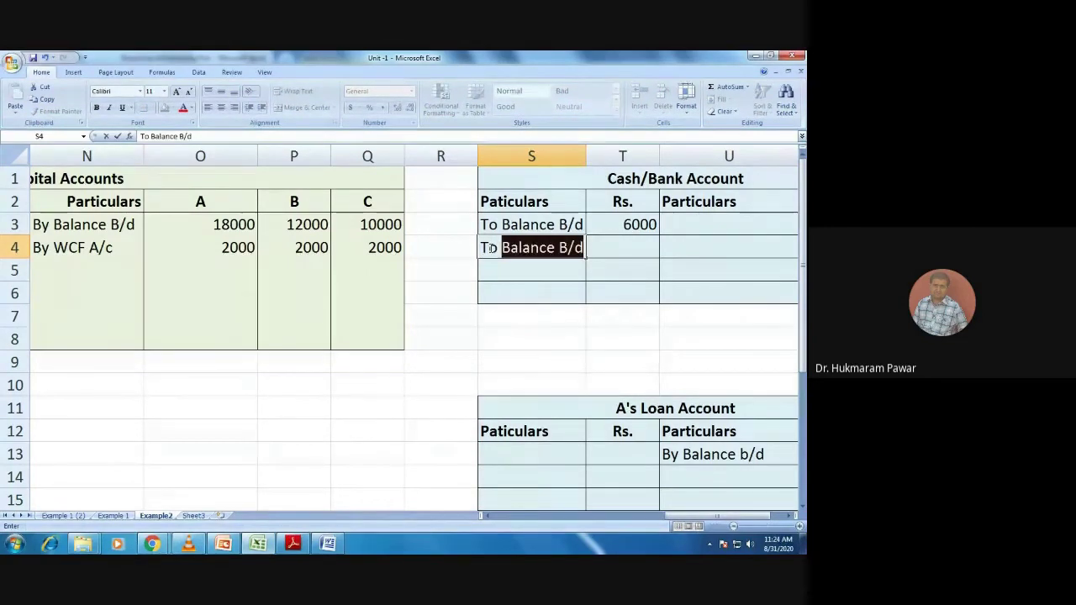
type("ation A")
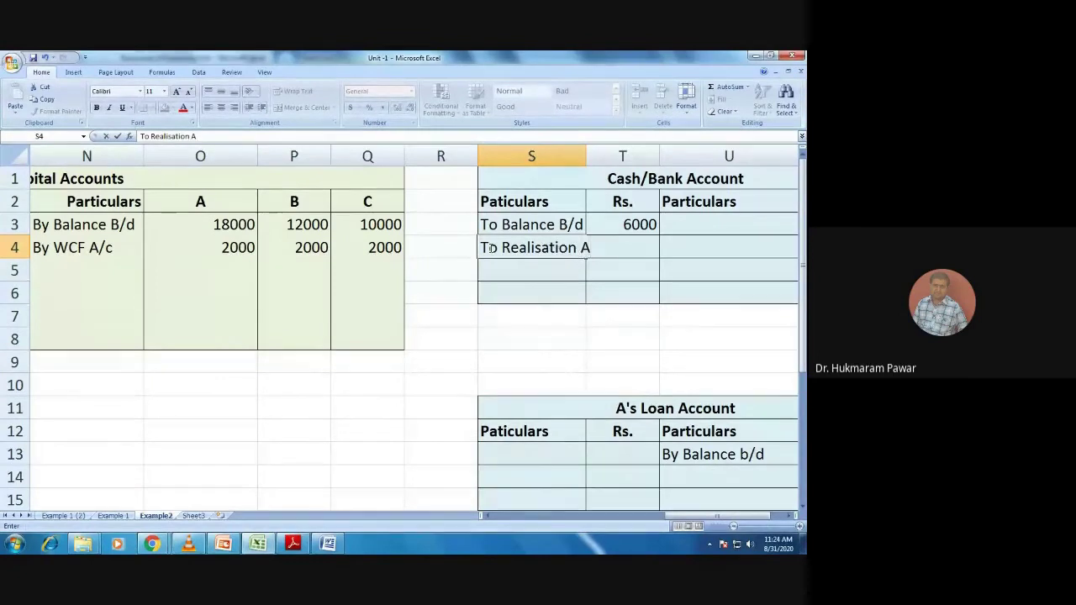
type("/c")
key("Tab")
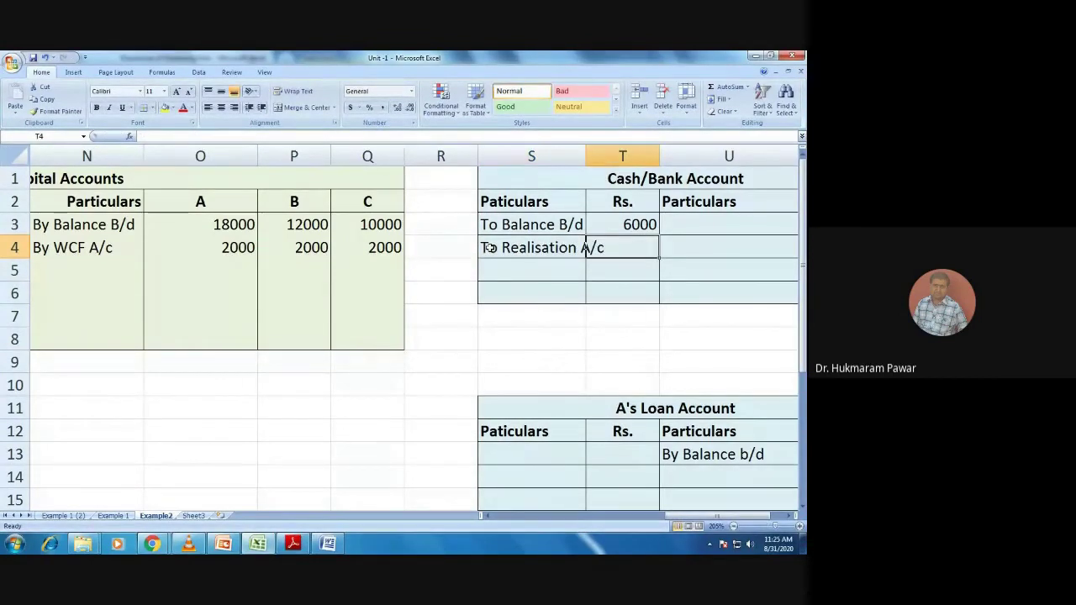
Enter 83500 in T4 for the Realisation entry, and widen column S to fit its text
key("alt")
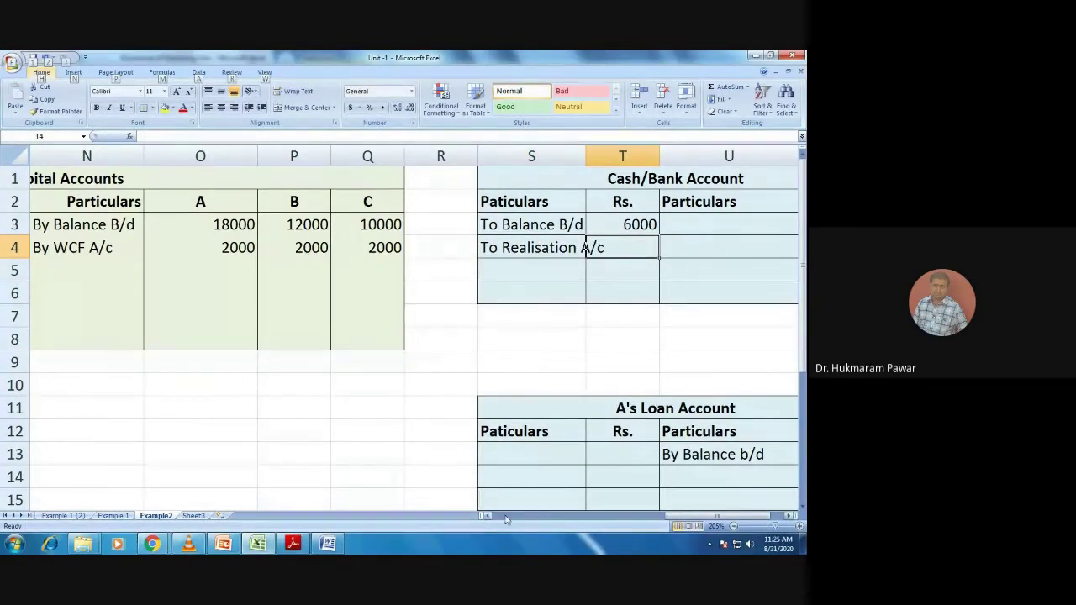
left_click_drag(593, 526, 477, 542)
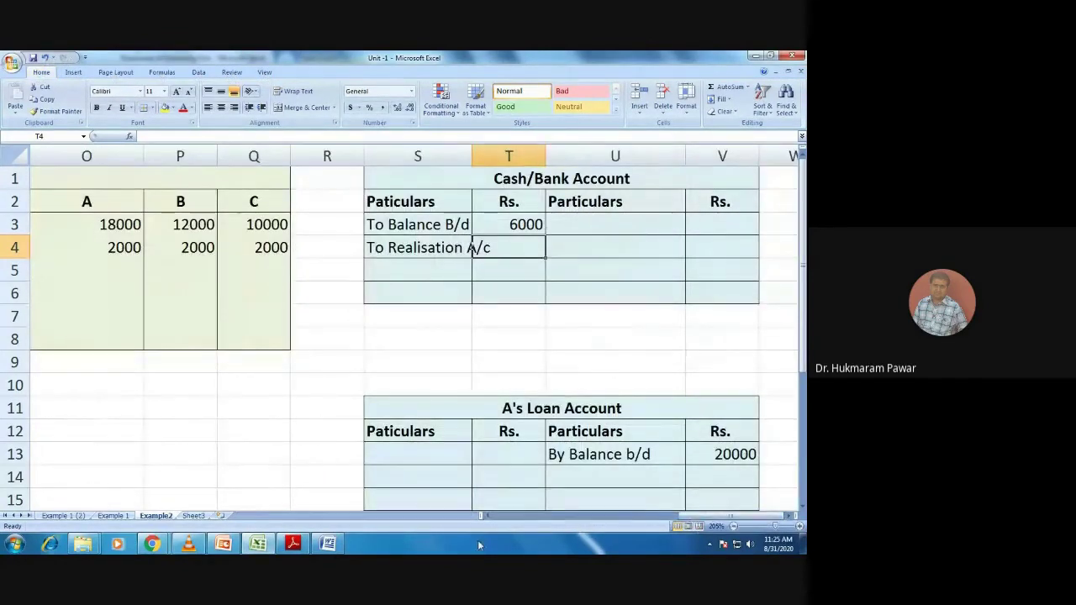
type("83")
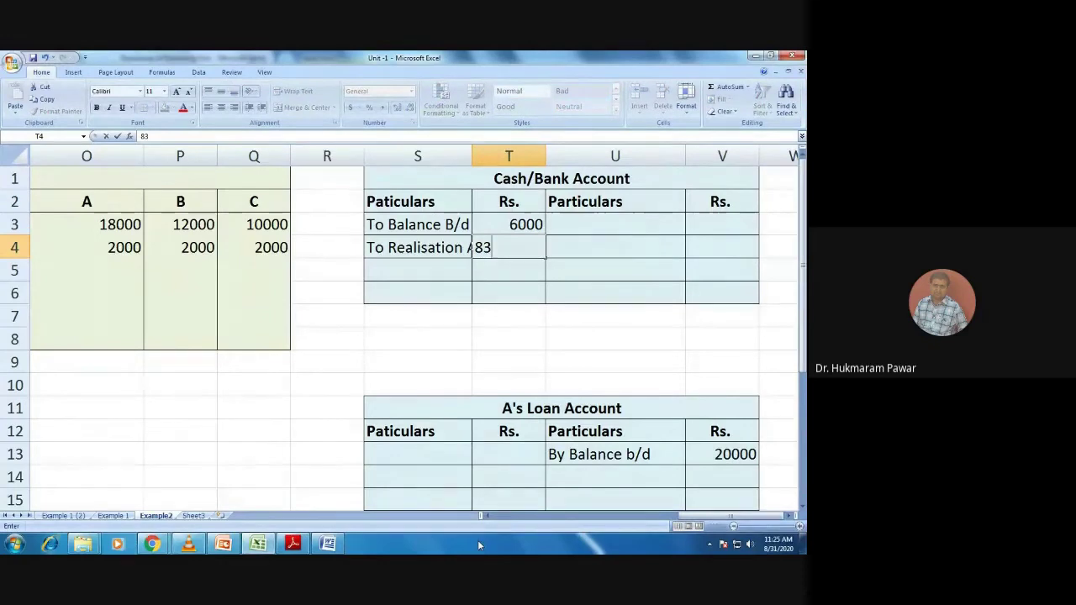
type("500")
key("Return")
key("Left")
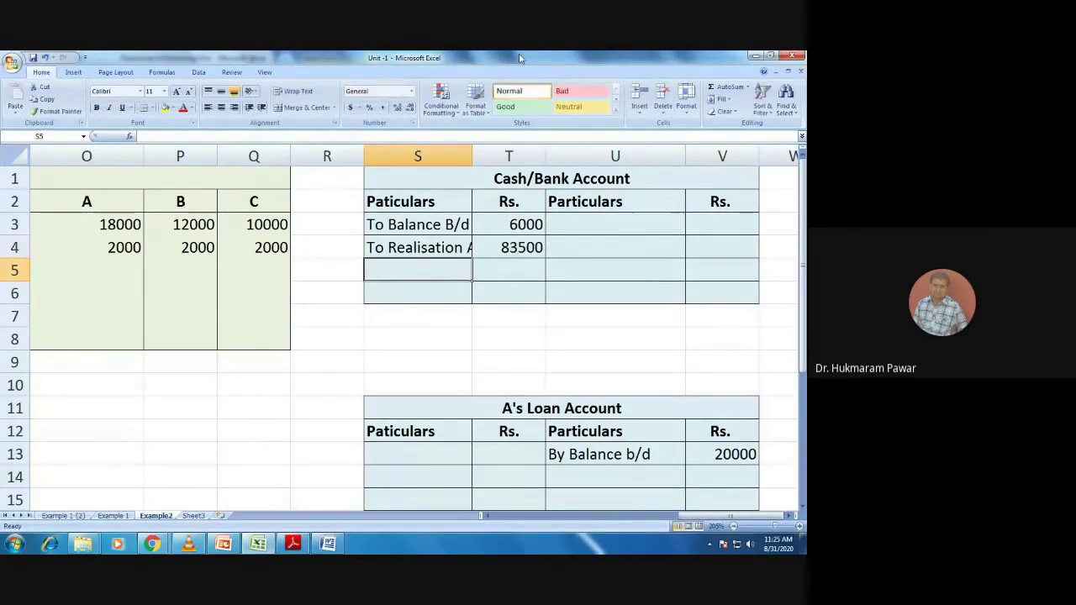
double_click(472, 152)
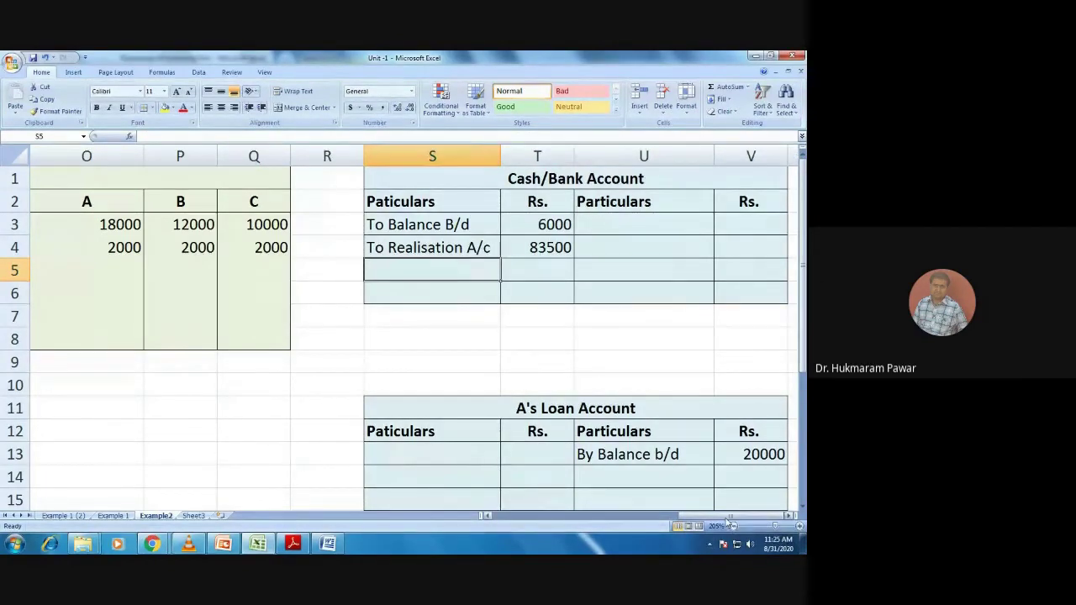
Review the Realisation Account's asset book values, the cash-realised items, and the reserve, provident fund, creditors and overdraft entries
left_click_drag(714, 515, 333, 504)
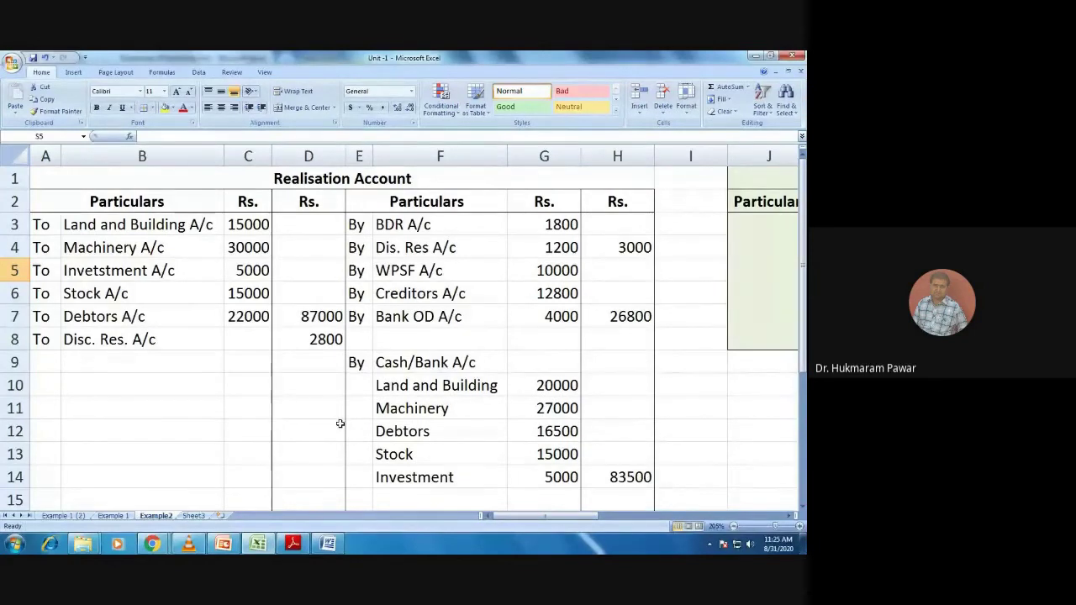
left_click_drag(235, 225, 237, 315)
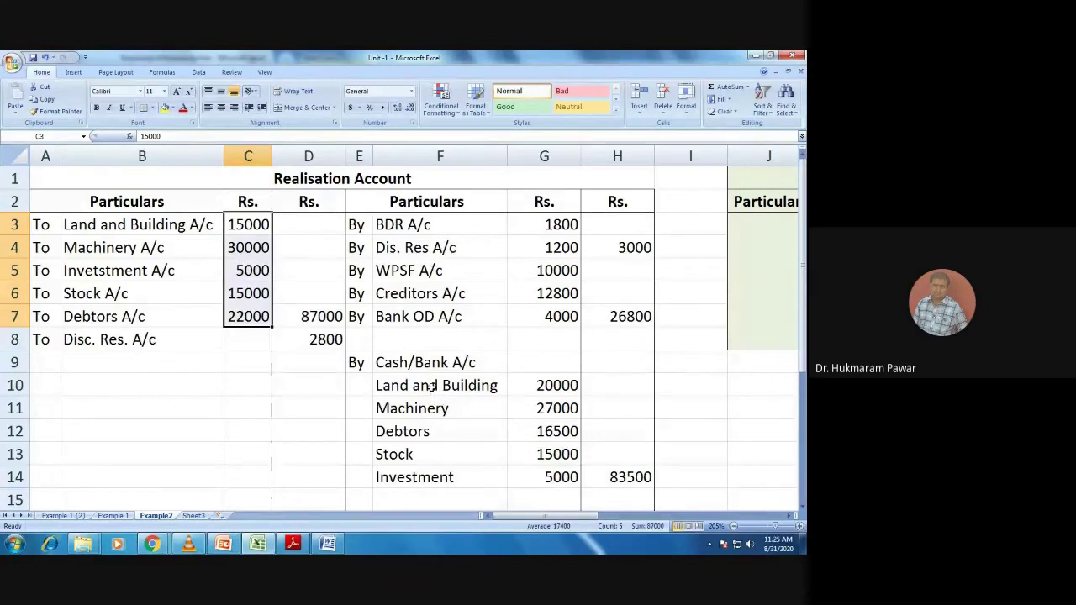
left_click_drag(431, 387, 432, 476)
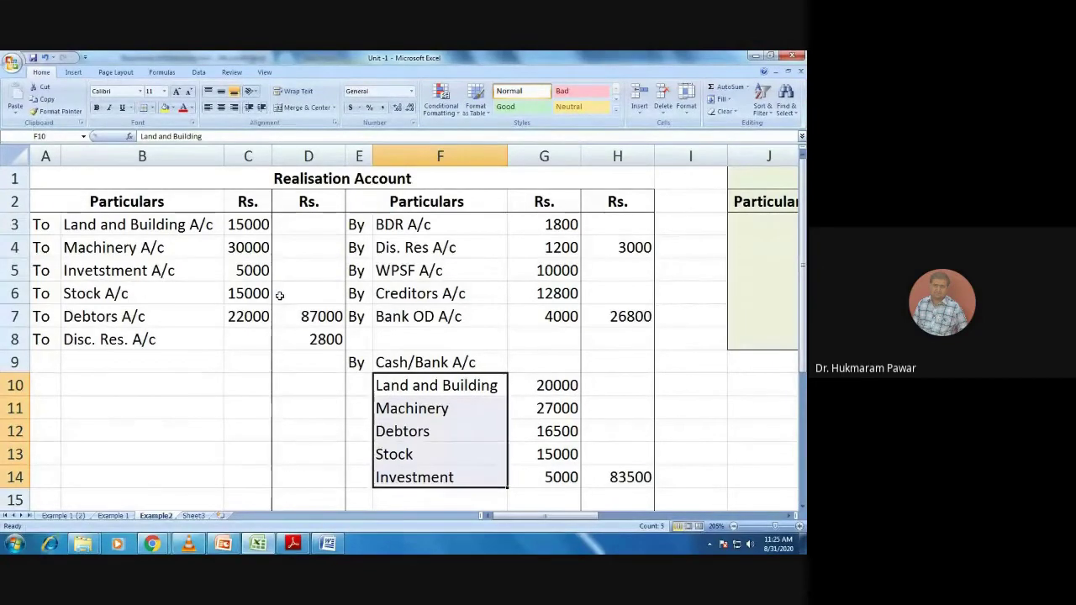
left_click(389, 223)
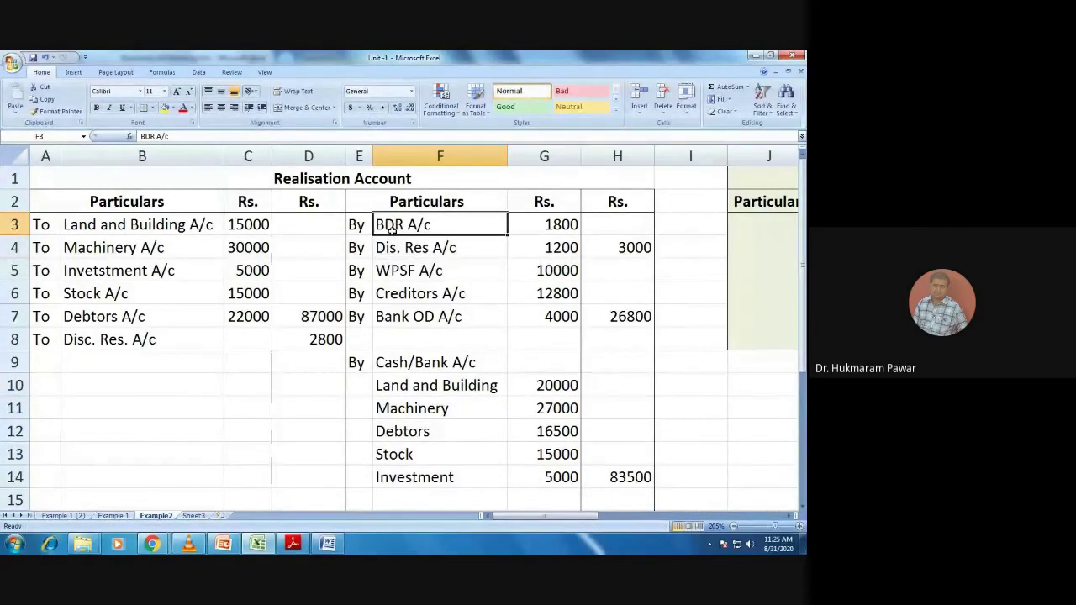
left_click_drag(391, 227, 392, 243)
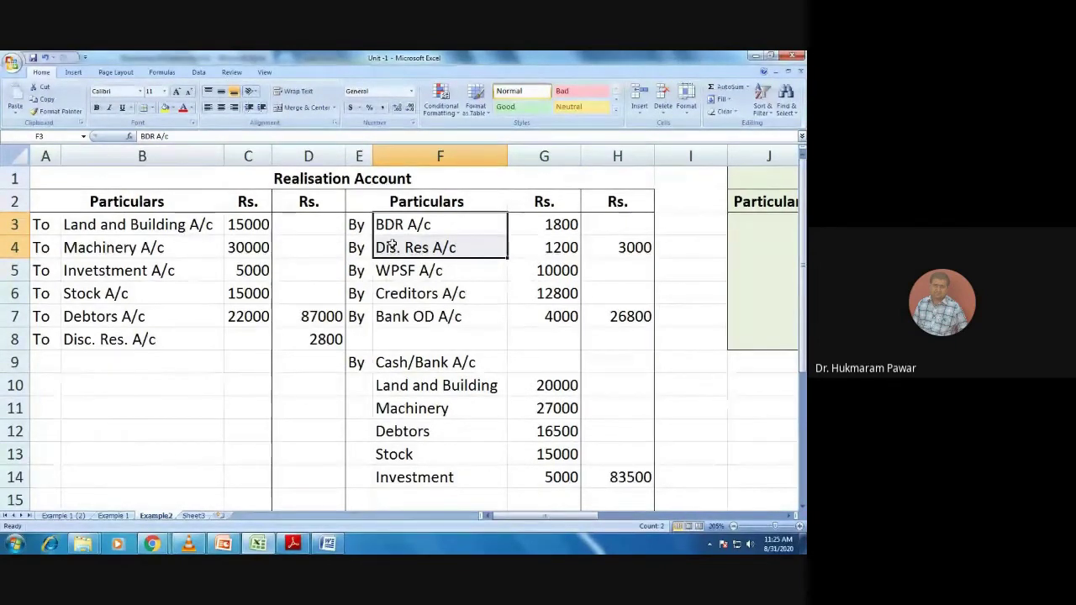
left_click(395, 274)
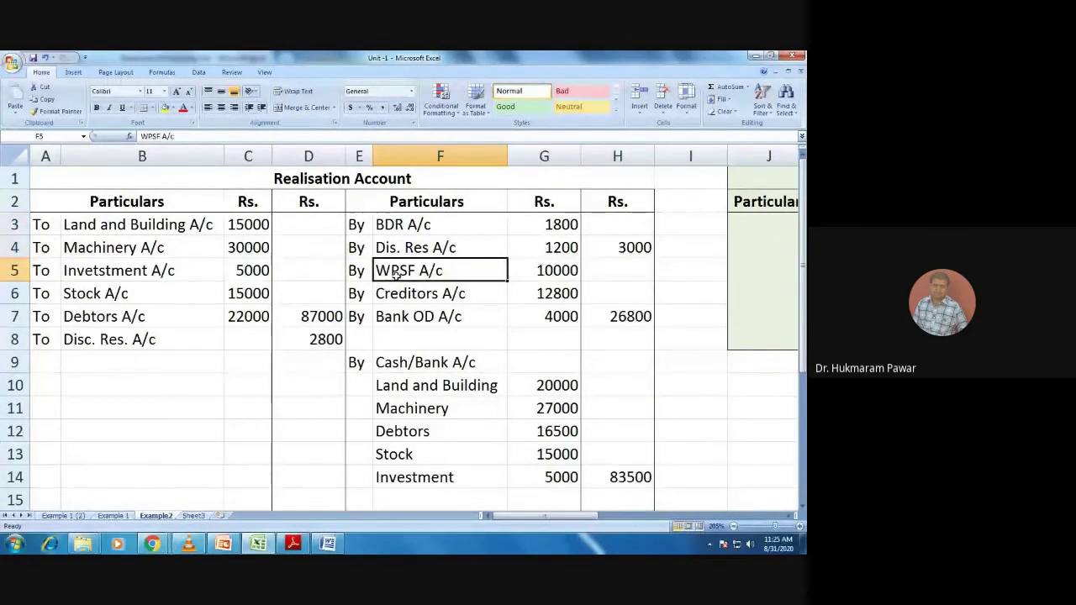
left_click_drag(395, 273, 395, 314)
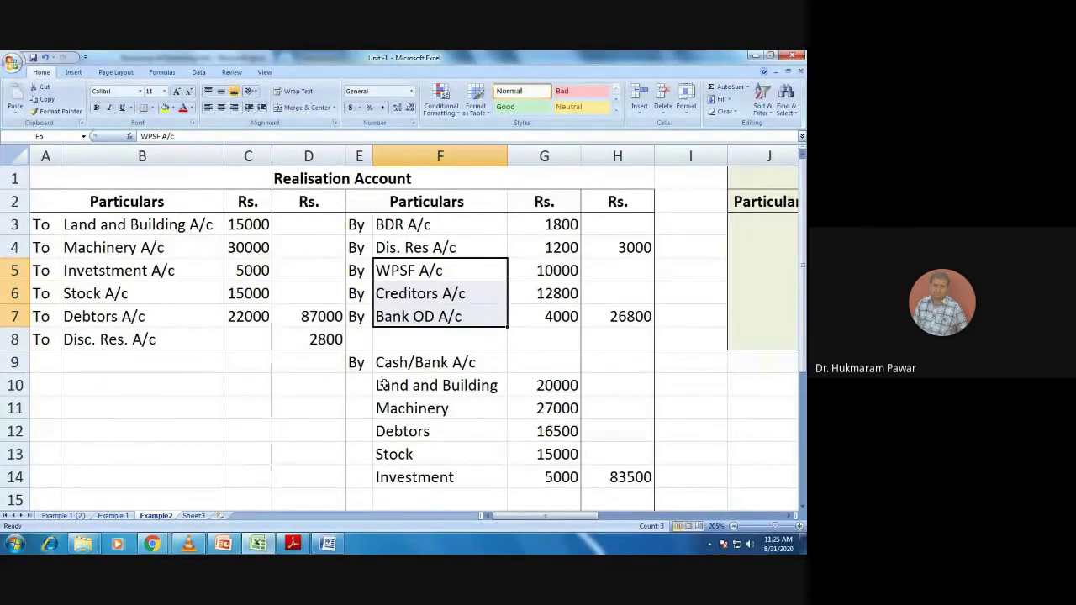
Check the liabilities note in the Word problem, and enter To Cash and Bank A/c in A10:B10 of the Realisation Account
left_click(43, 385)
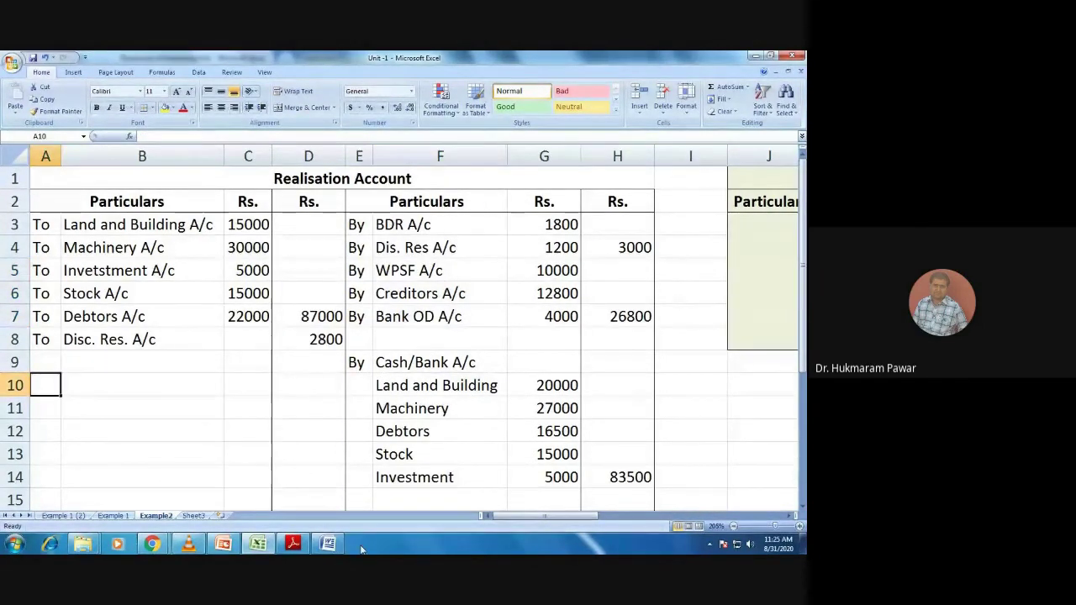
left_click(328, 543)
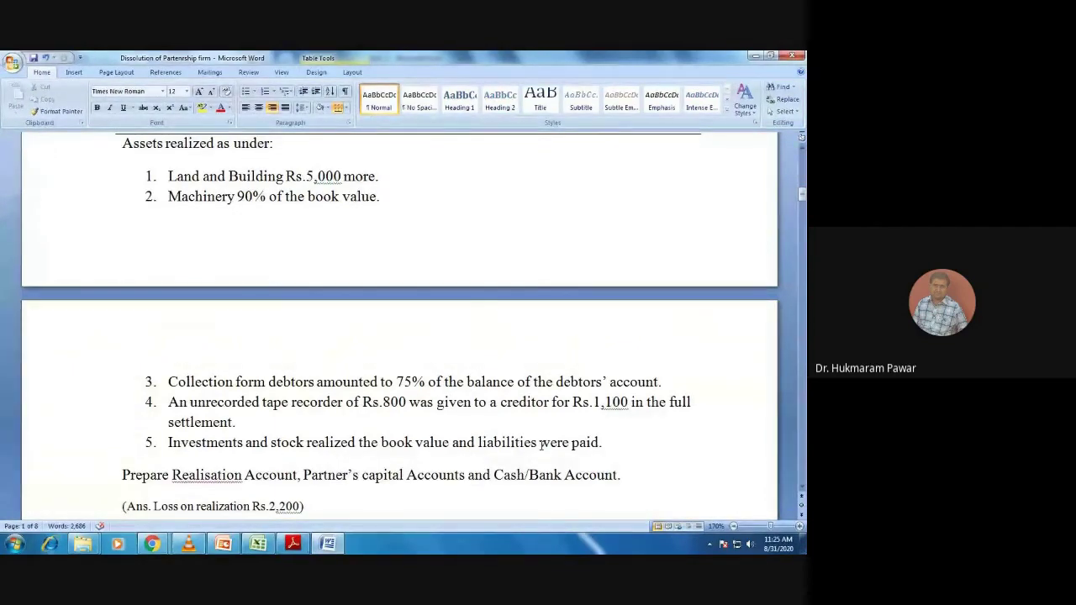
left_click(328, 544)
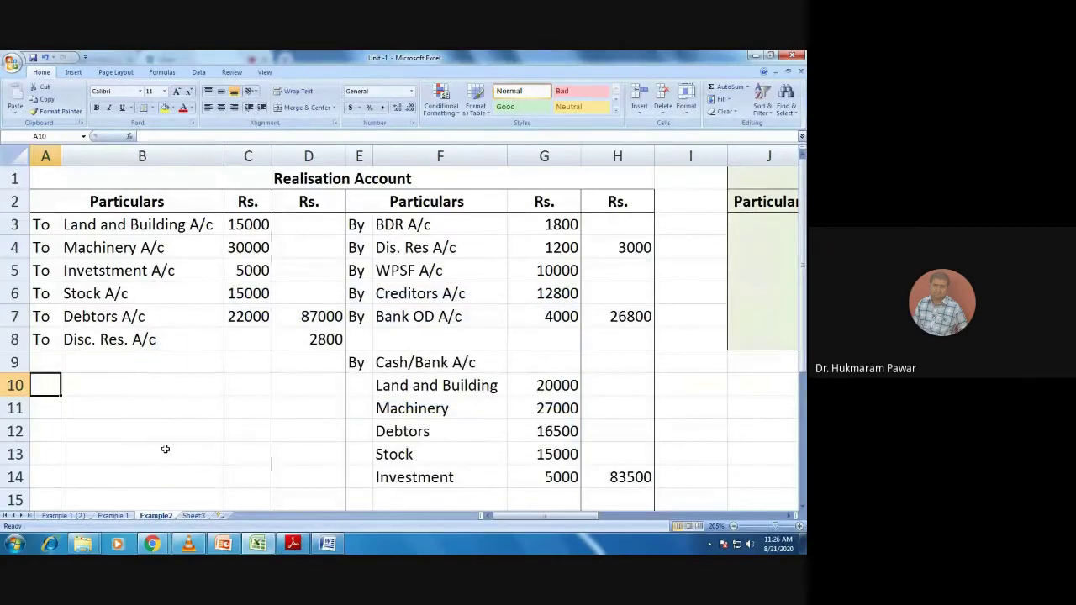
type("To")
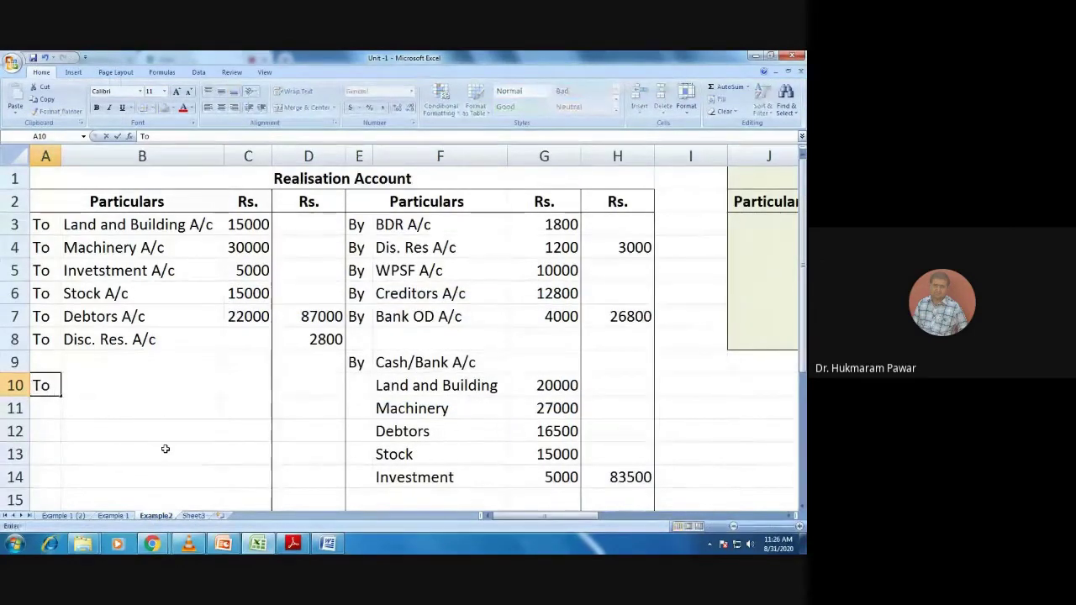
key("Tab")
type("Cash")
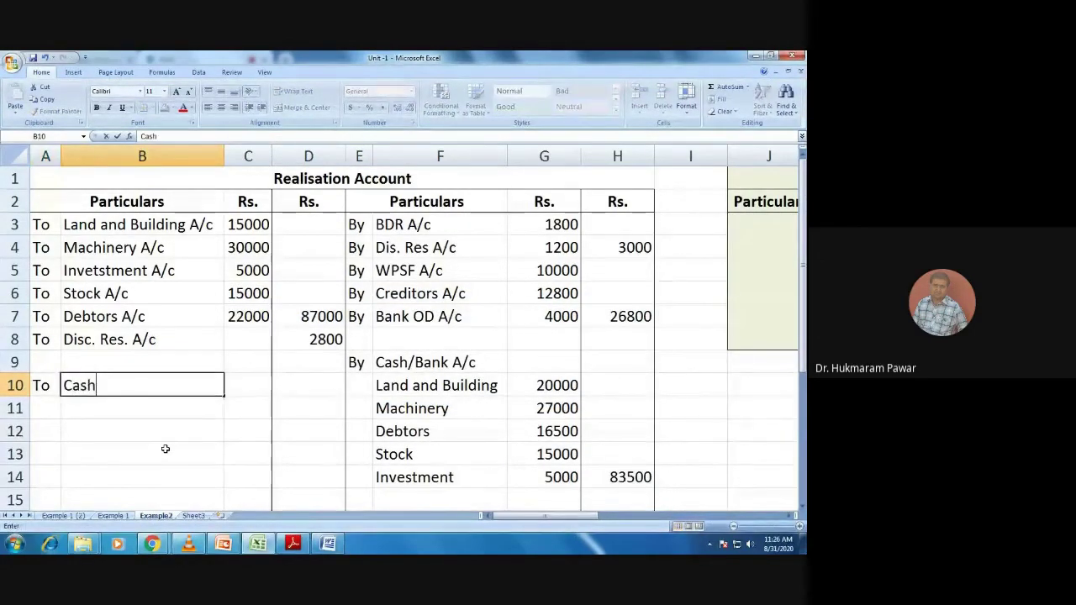
type(" and Bank A")
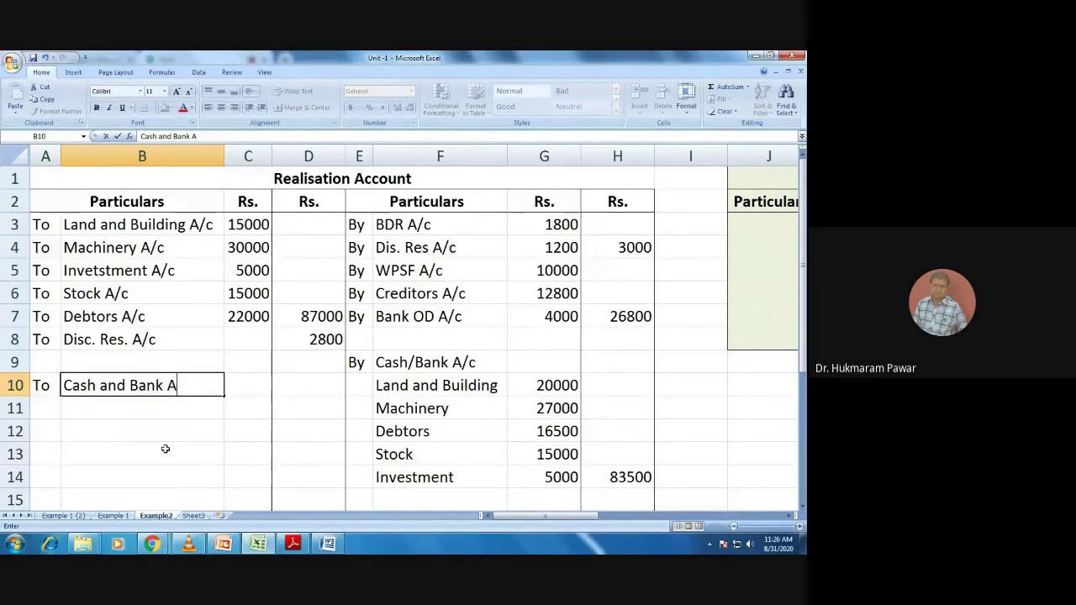
type("/c")
key("Tab")
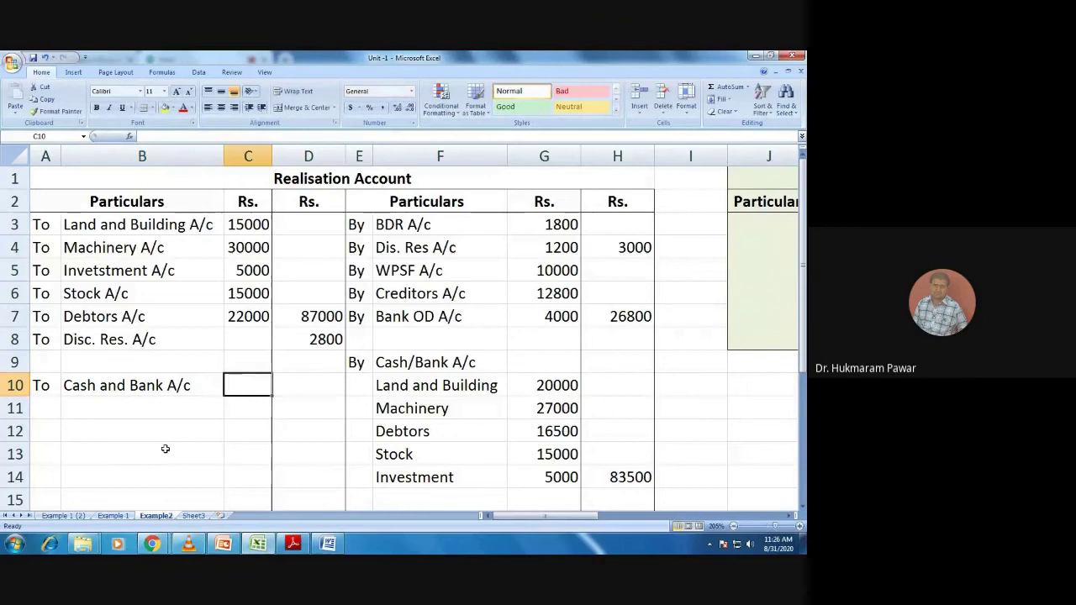
Enter WPSF in B11 under the Cash and Bank entry, with 10000 in C11
left_click(93, 412)
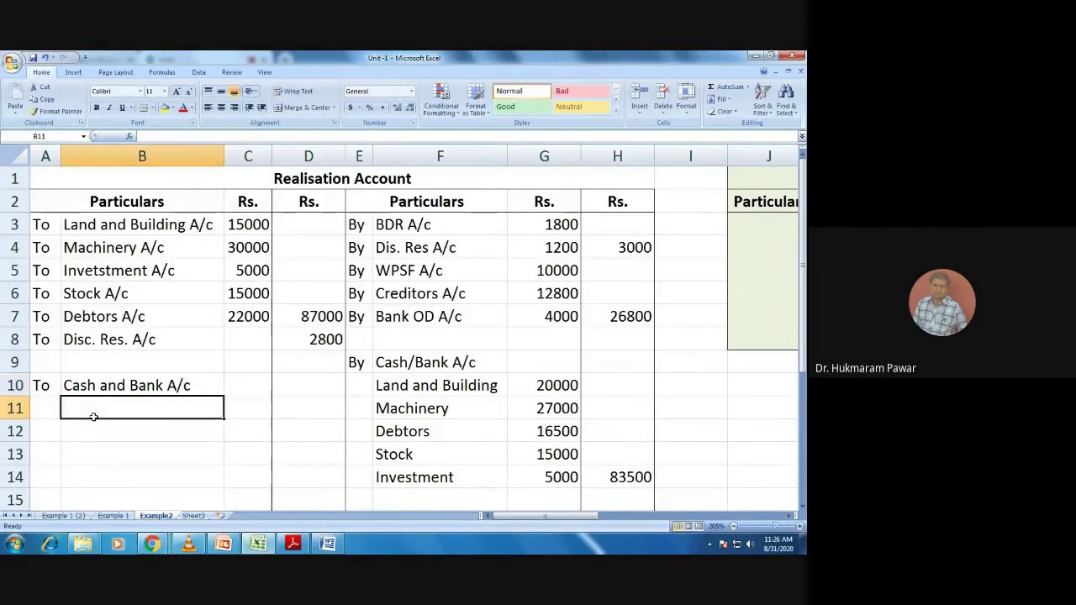
type("WPSF")
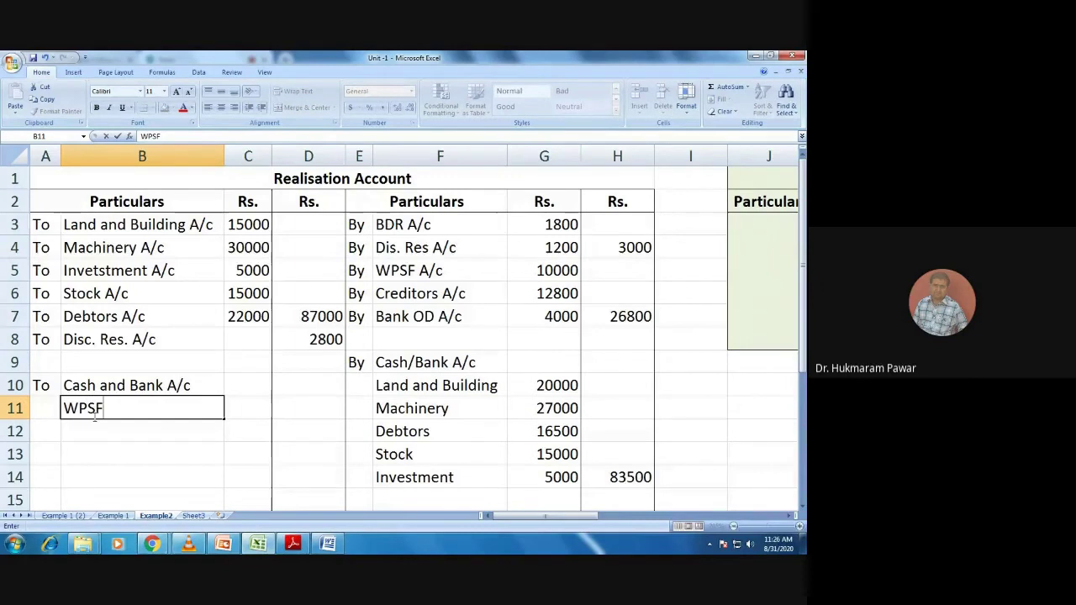
key("Tab")
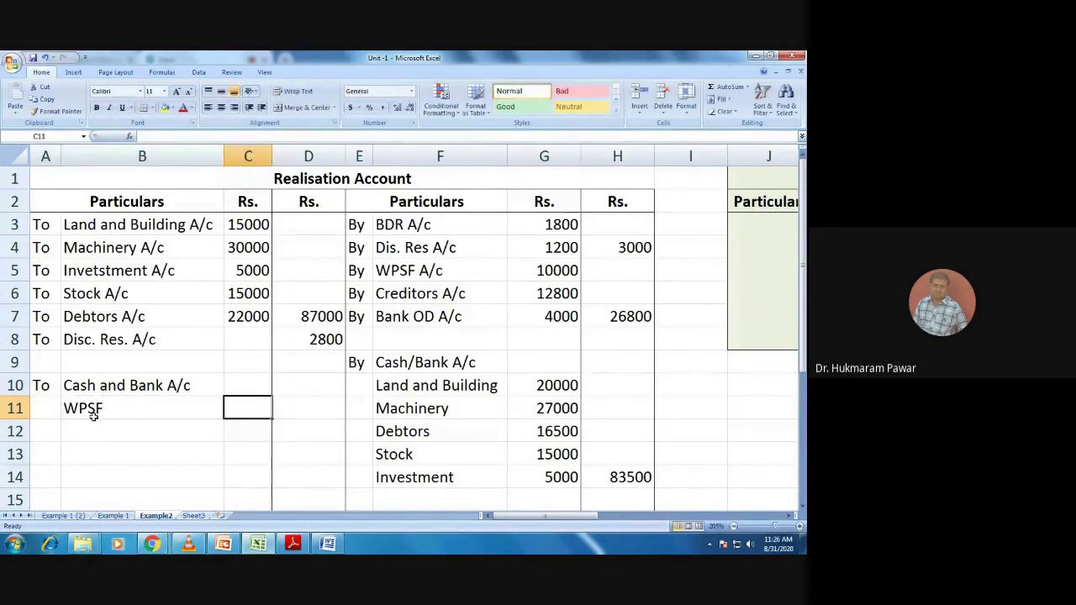
type("10000")
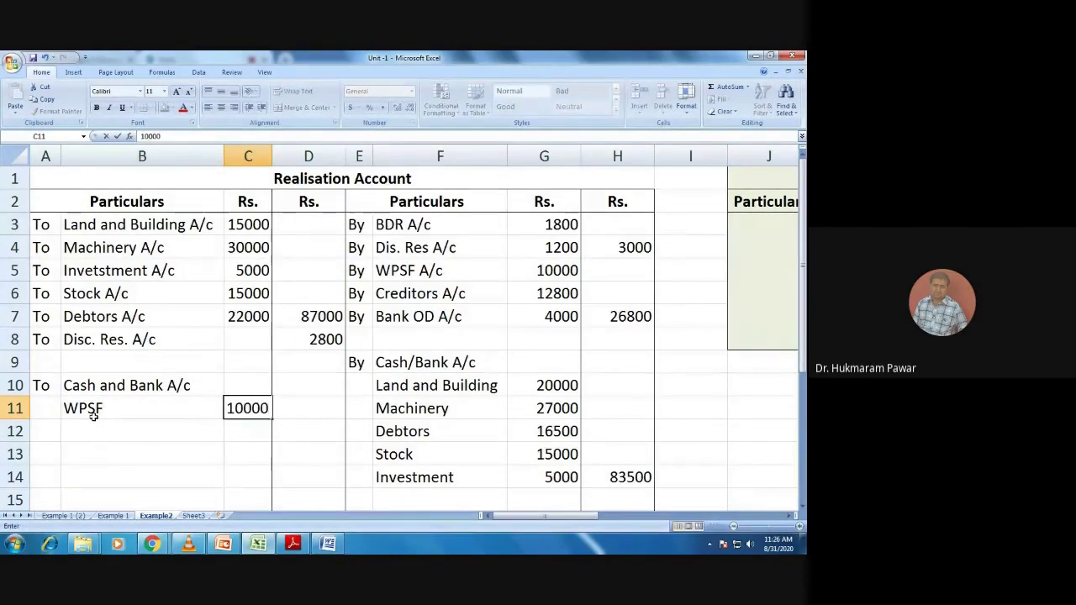
key("Return")
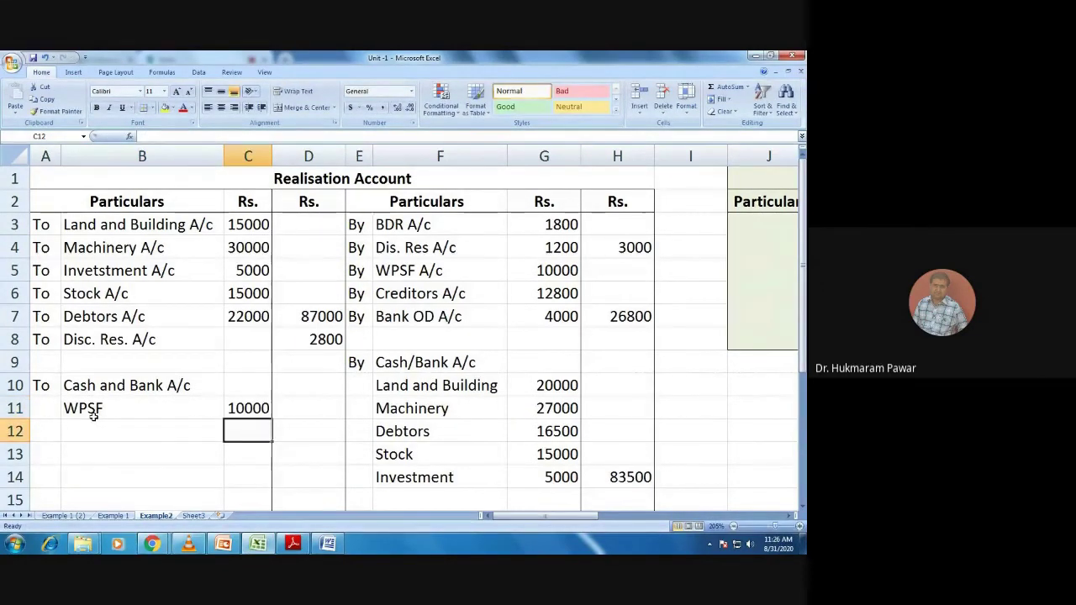
Add Creditors in B12 as the second liability paid, below WPSF
key("Left")
type("Creid")
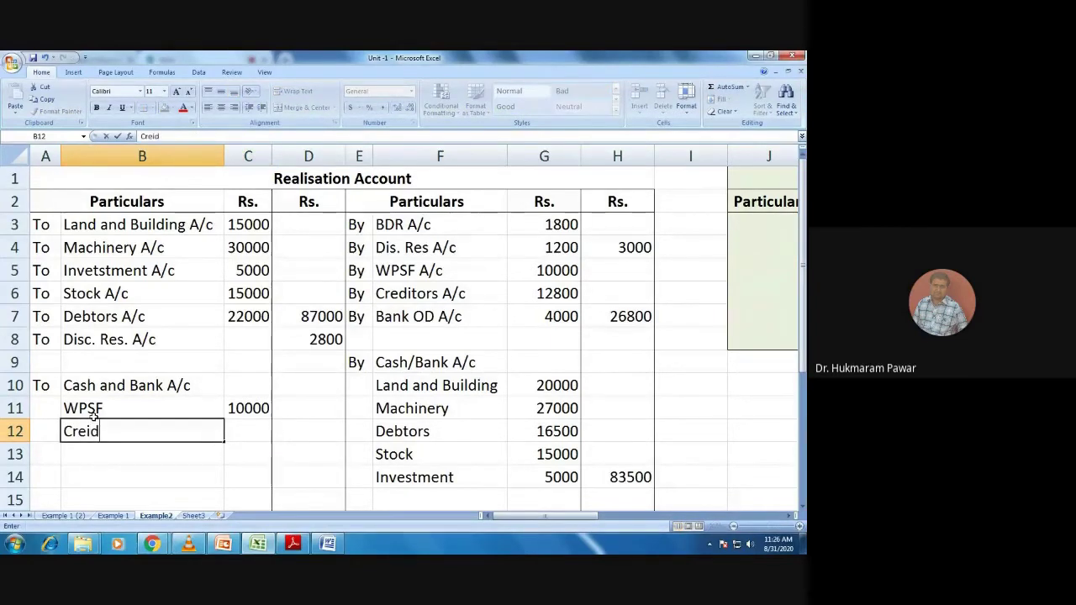
key("BackSpace")
key("BackSpace")
type("ditors")
key("Return")
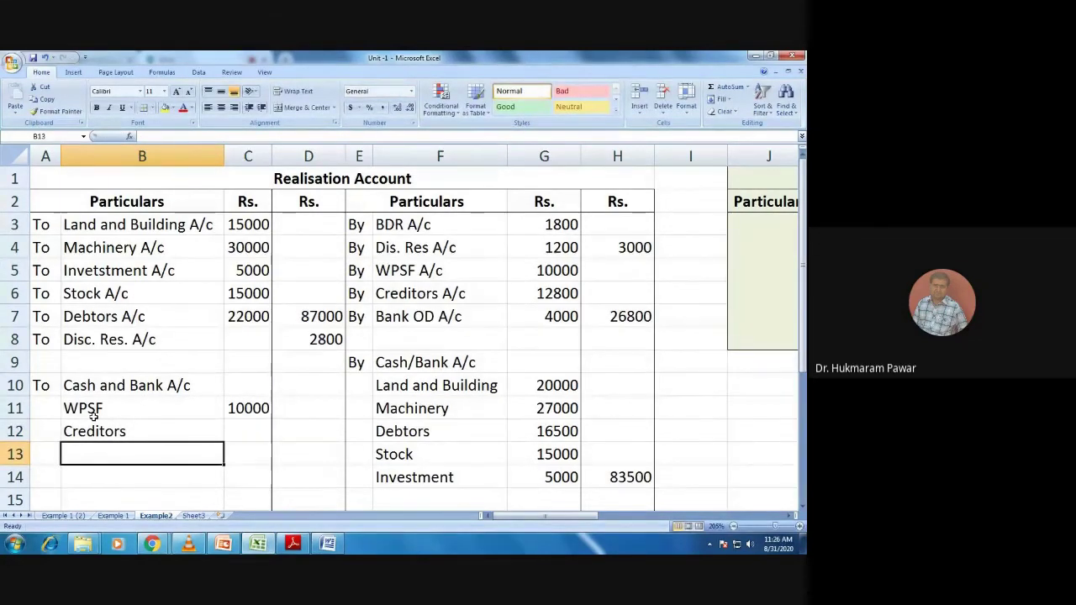
Enter Bank OD in B13 with 4000 in C13 as the overdraft payment
type("Bank")
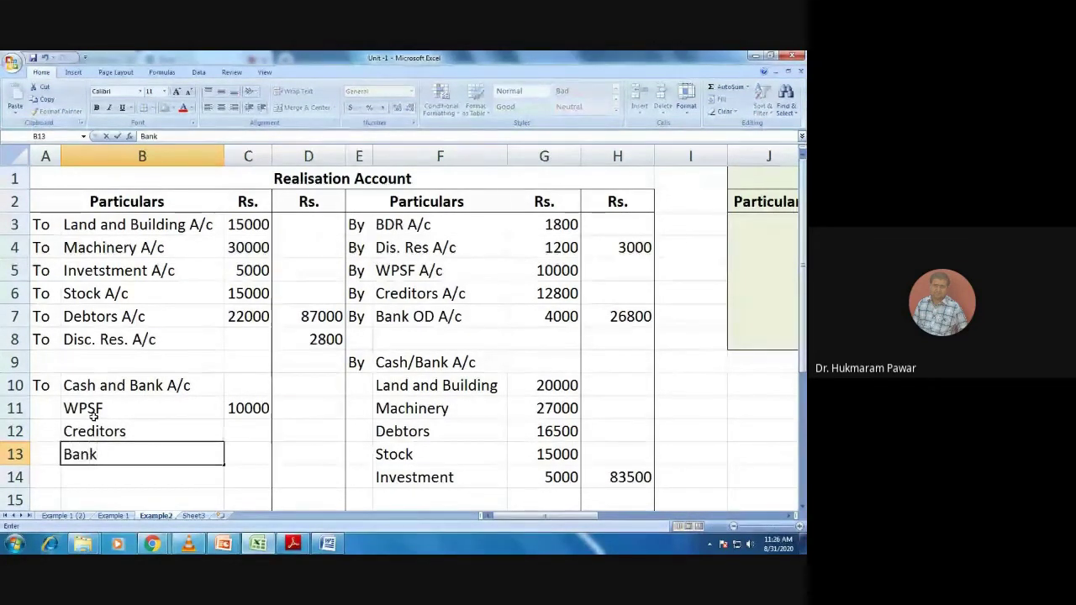
type(" OD")
key("Tab")
key("Right")
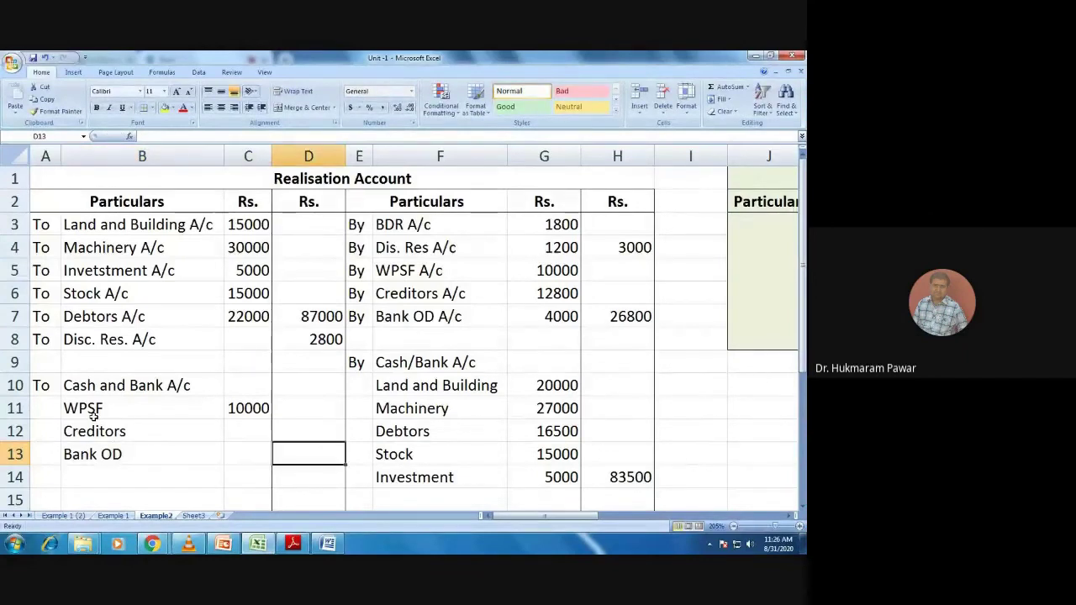
key("Left")
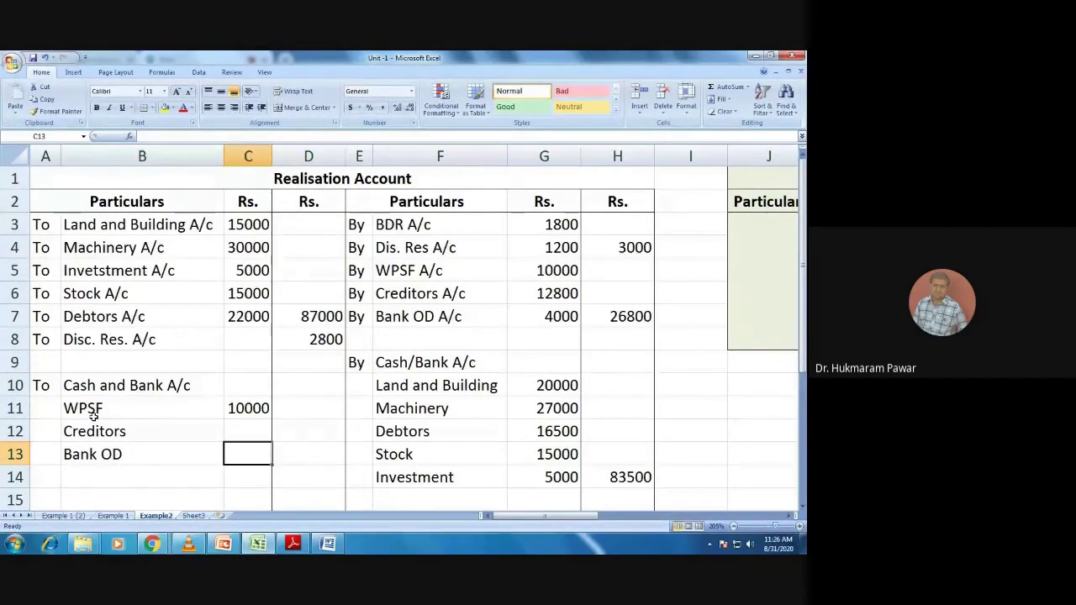
type("4")
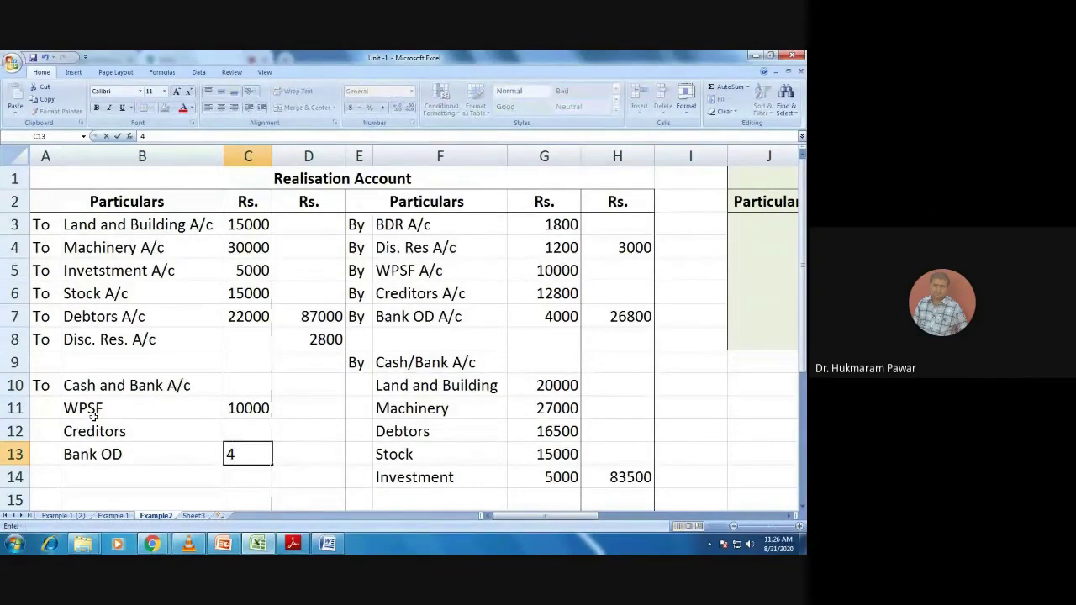
type("000")
key("Return")
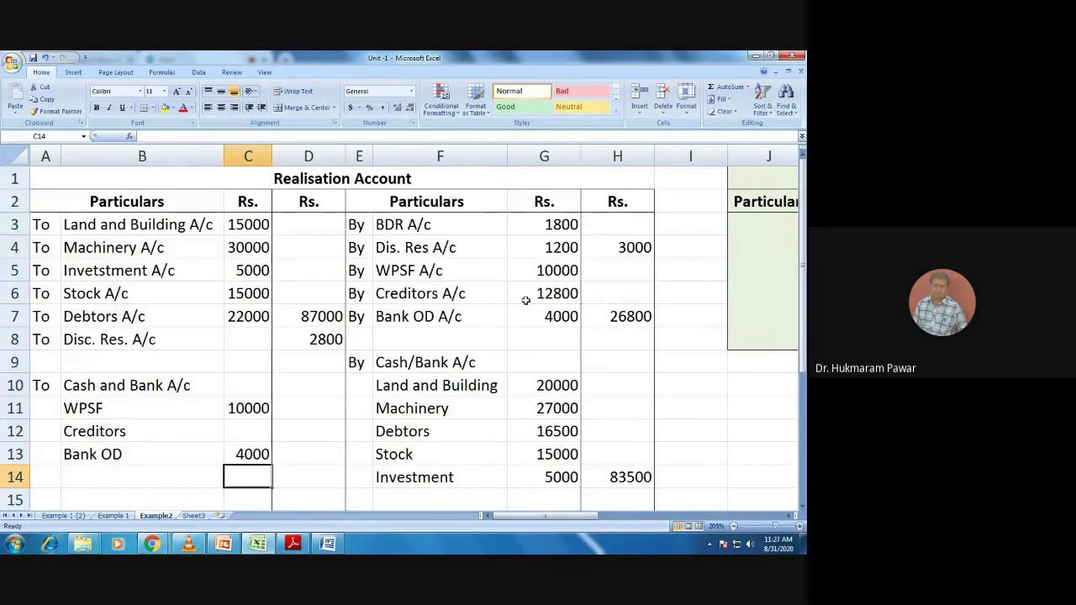
Read the Word problem's note on the unrecorded tape recorder given to a creditor, and check the Creditors A/c amount in Excel
left_click(326, 546)
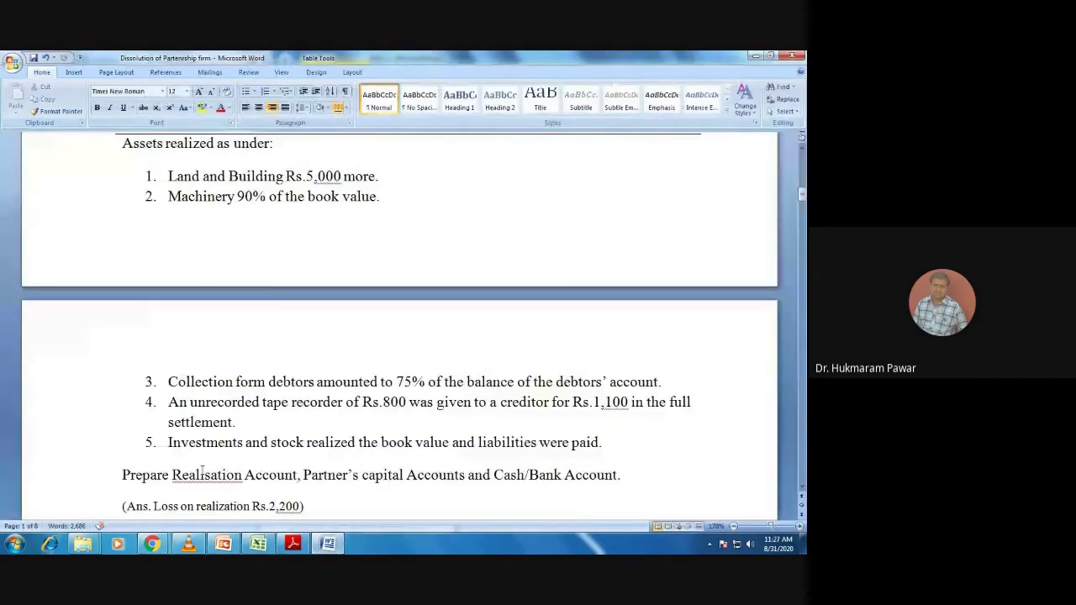
left_click(232, 429)
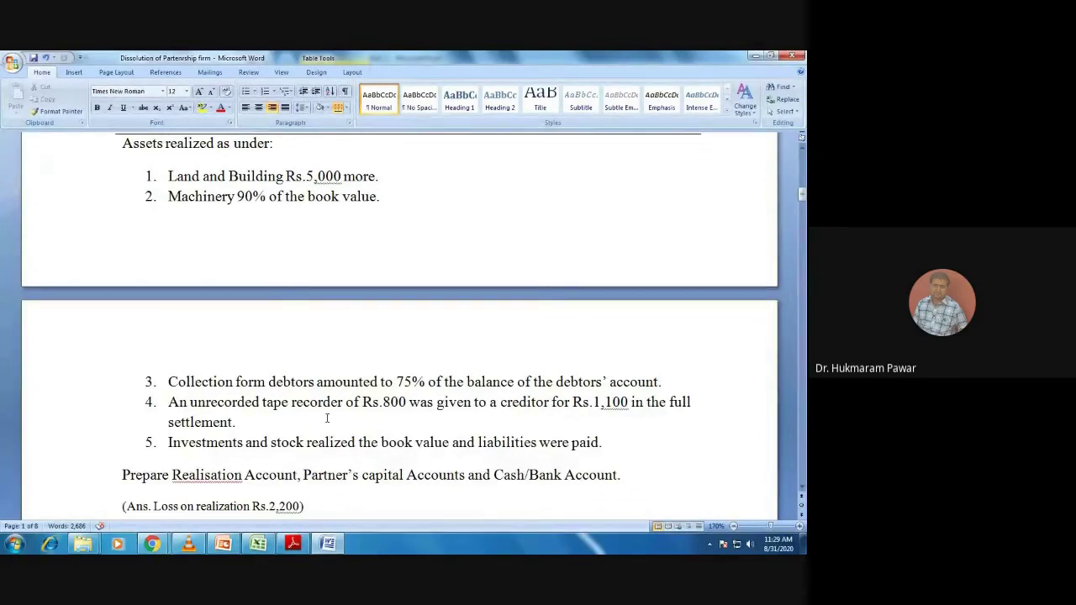
key("alt+Tab")
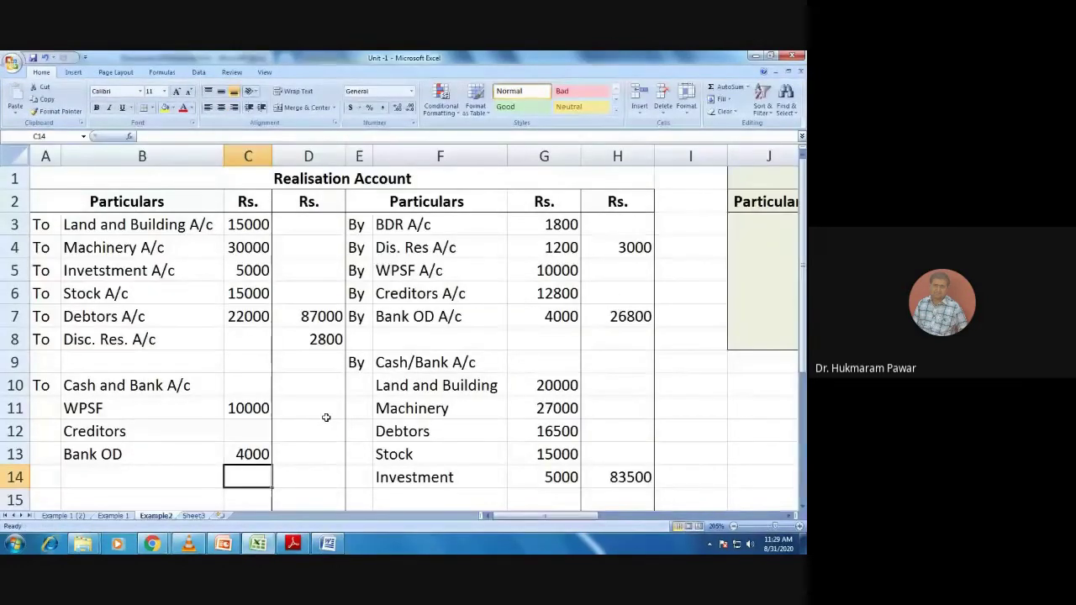
left_click(537, 293)
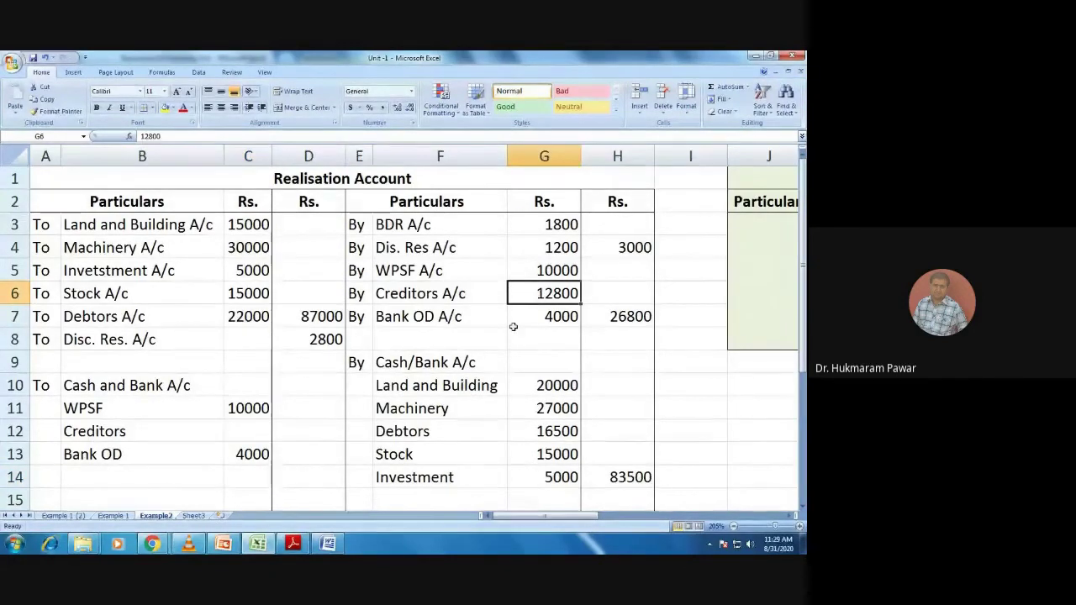
Append (12800 -1100) to the Creditors label in B12 and enter 11700 in C12
left_click(150, 431)
double_click(152, 431)
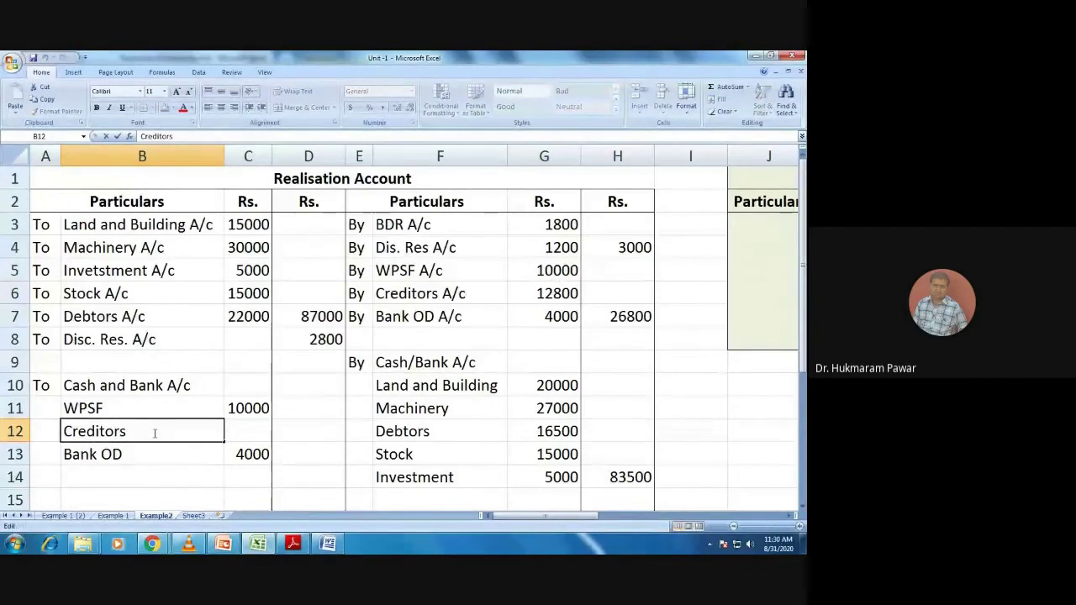
type("(12800 -")
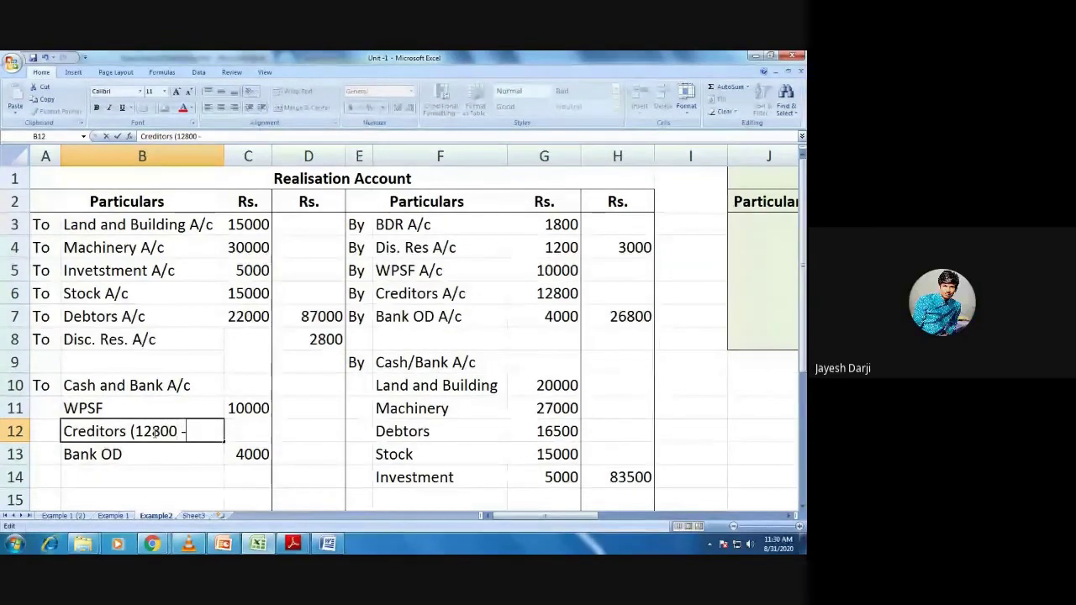
type("1100")
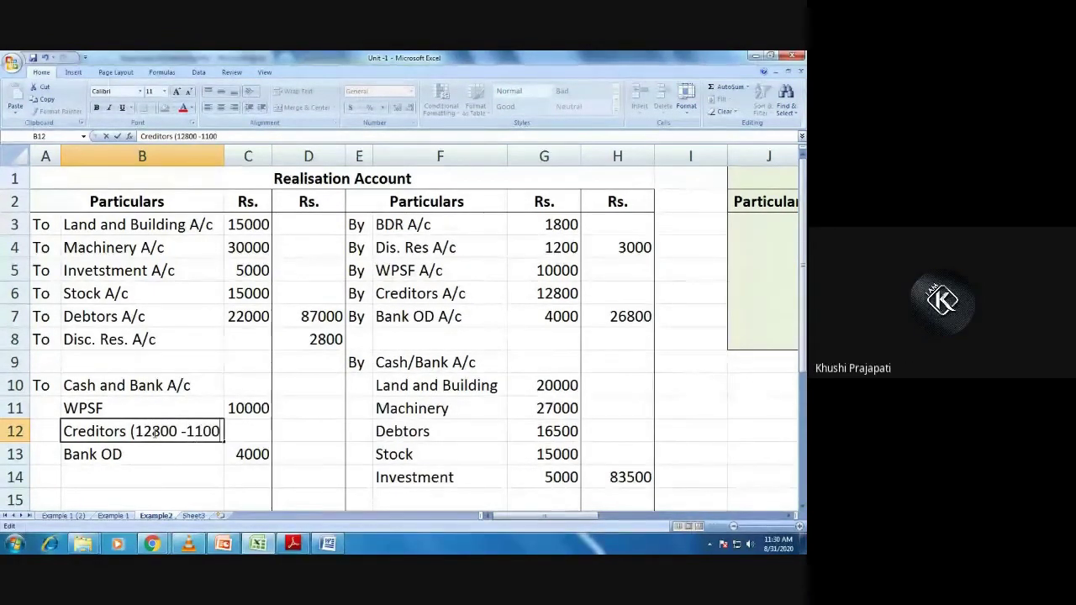
type(")")
key("Tab")
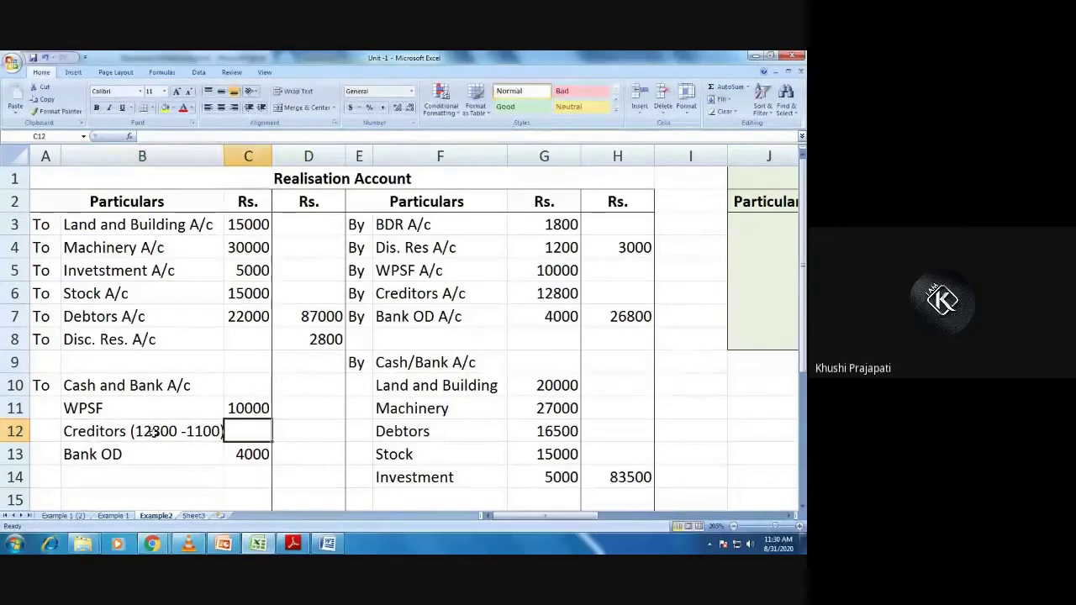
type("11700")
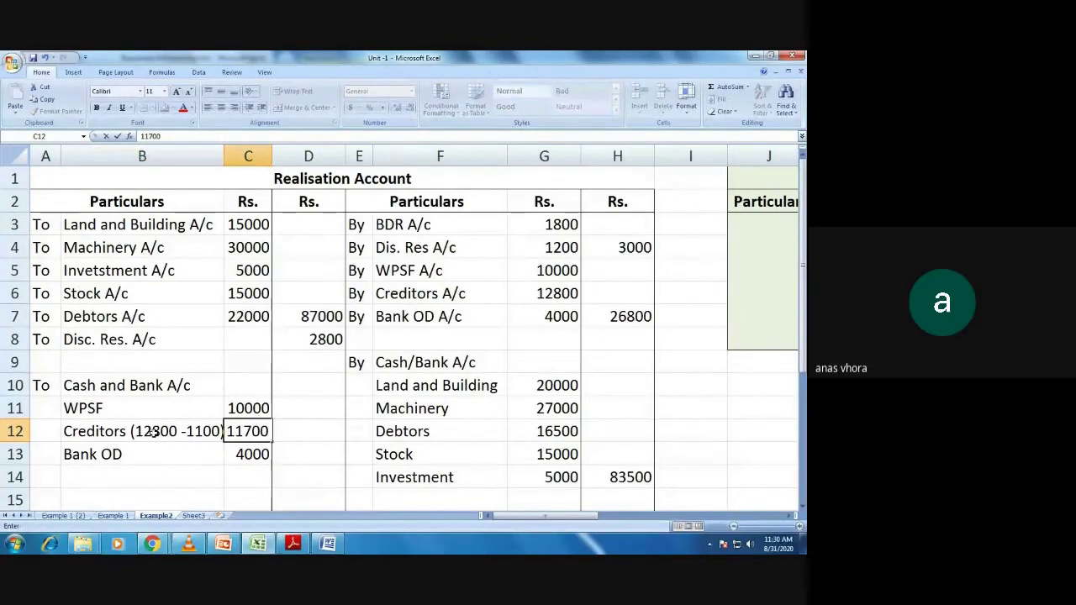
key("Return")
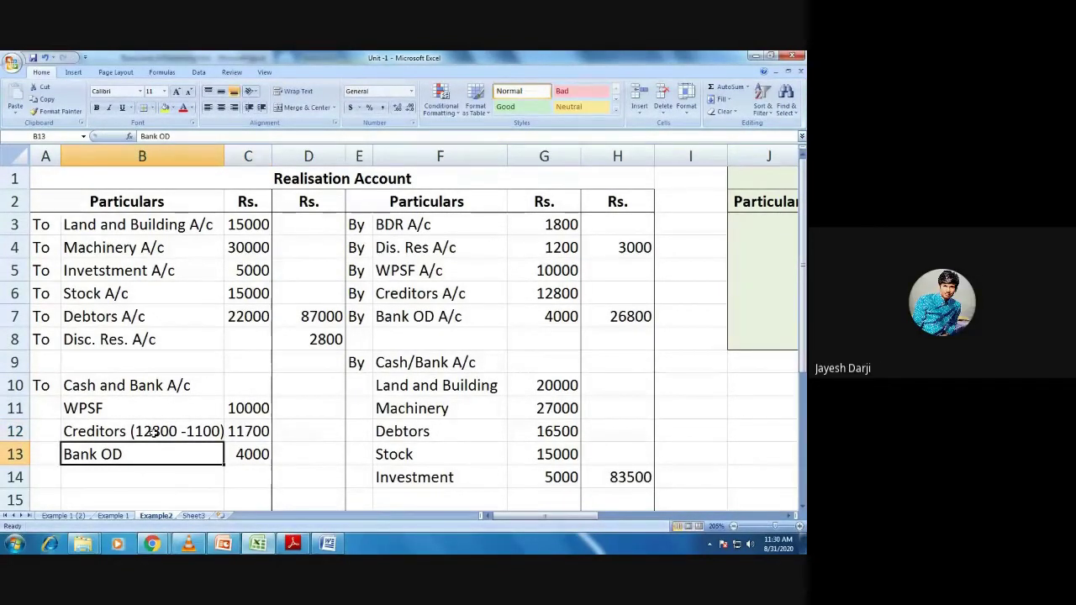
Total the WPSF, Creditors and Bank OD payments in D13 with the formula =C11+C12+C13
left_click_drag(248, 408, 253, 459)
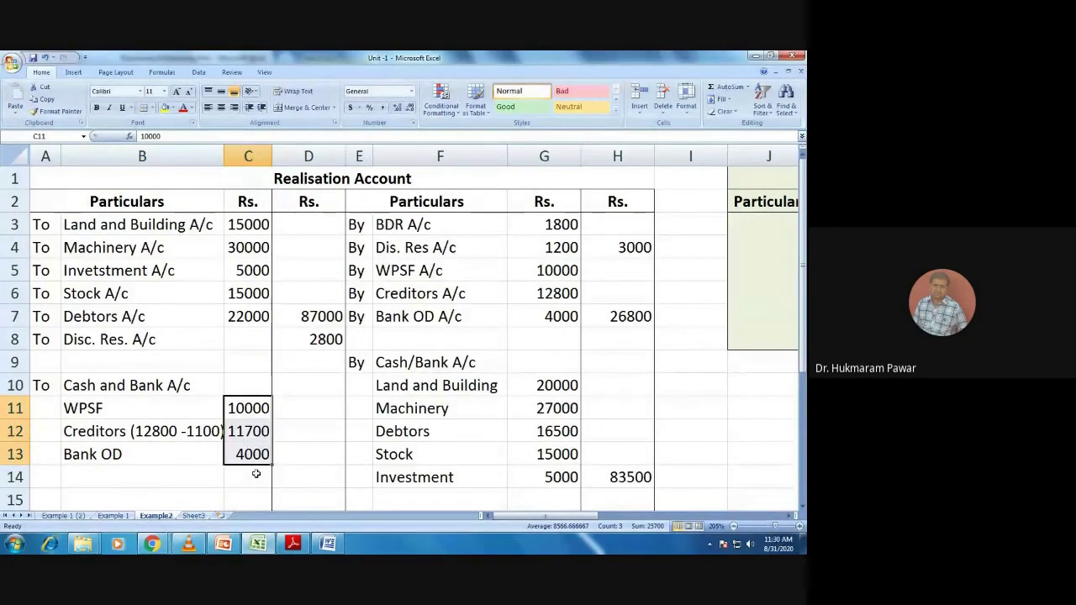
mouse_move(258, 544)
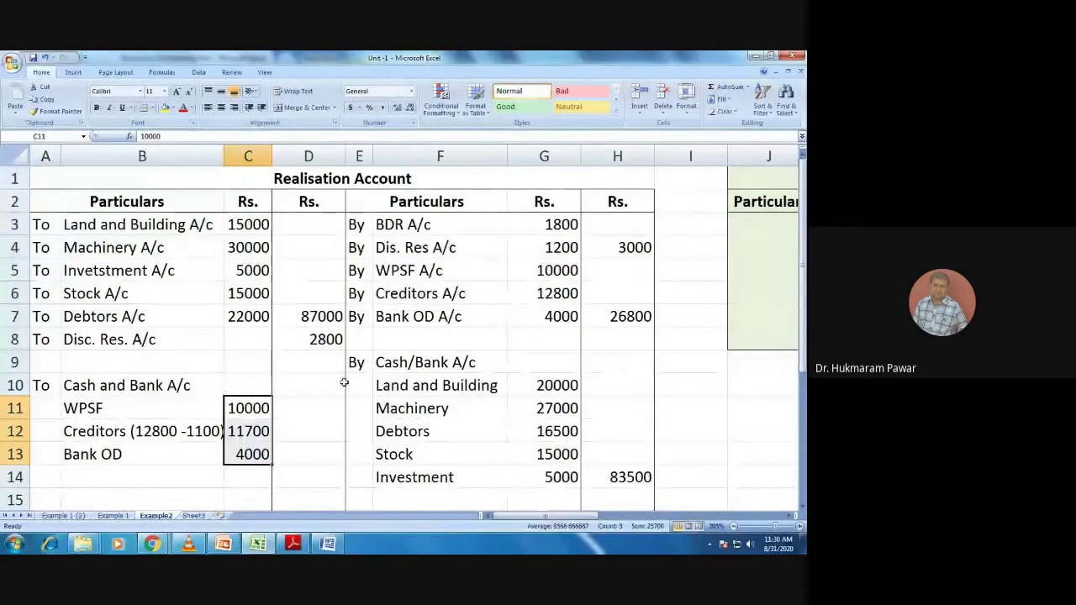
left_click(212, 431)
left_click(256, 431)
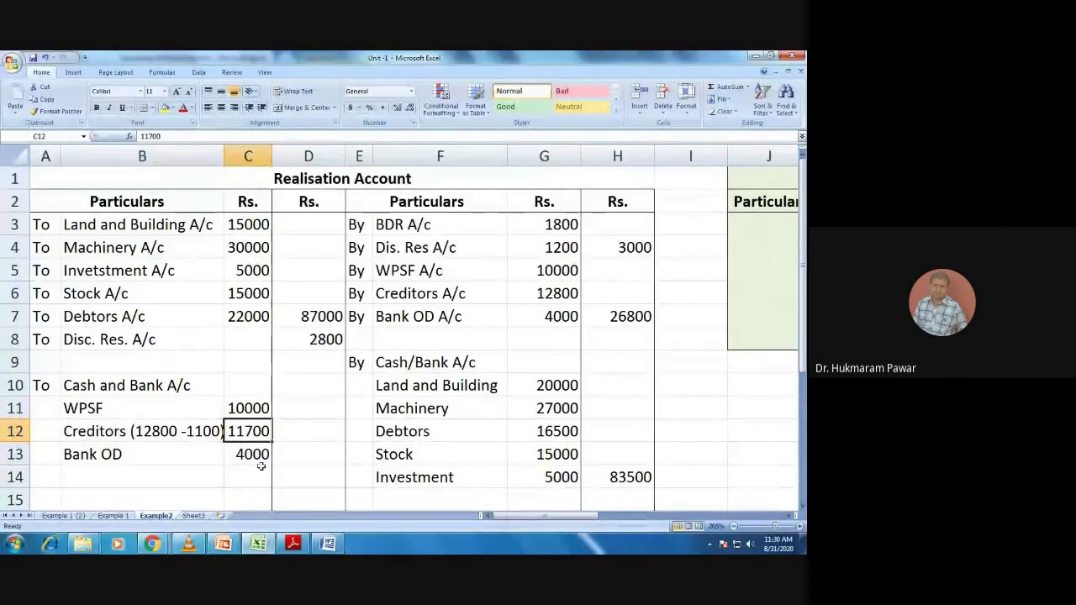
left_click(319, 455)
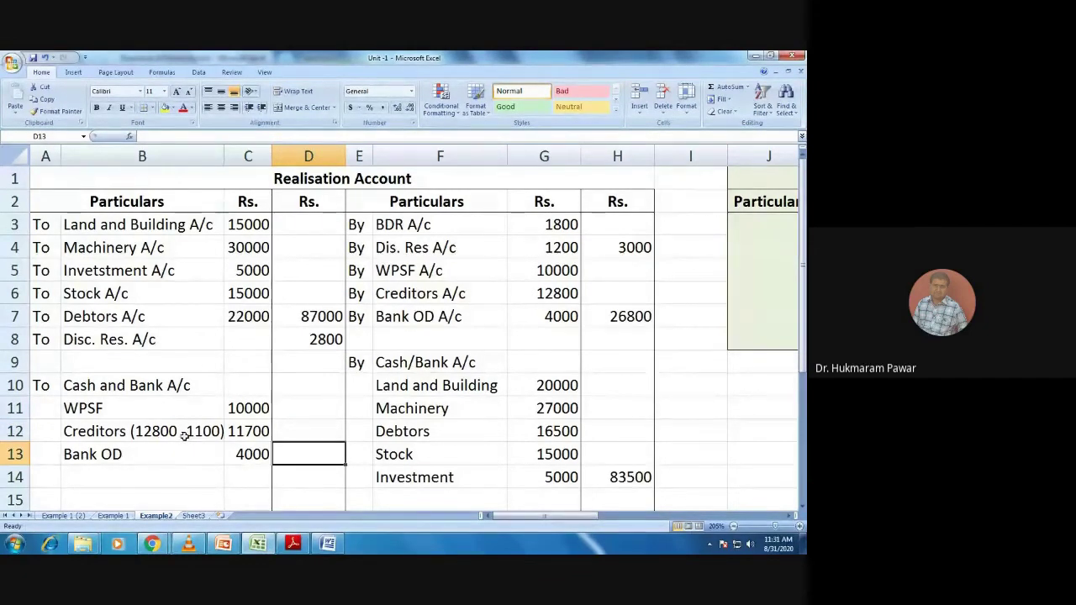
type("=")
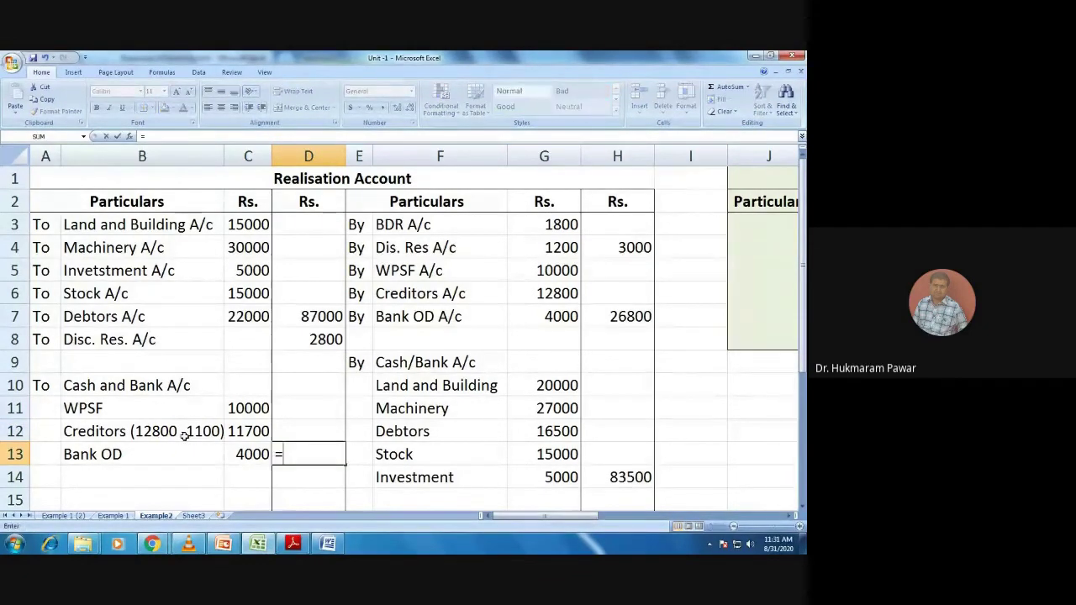
left_click(240, 409)
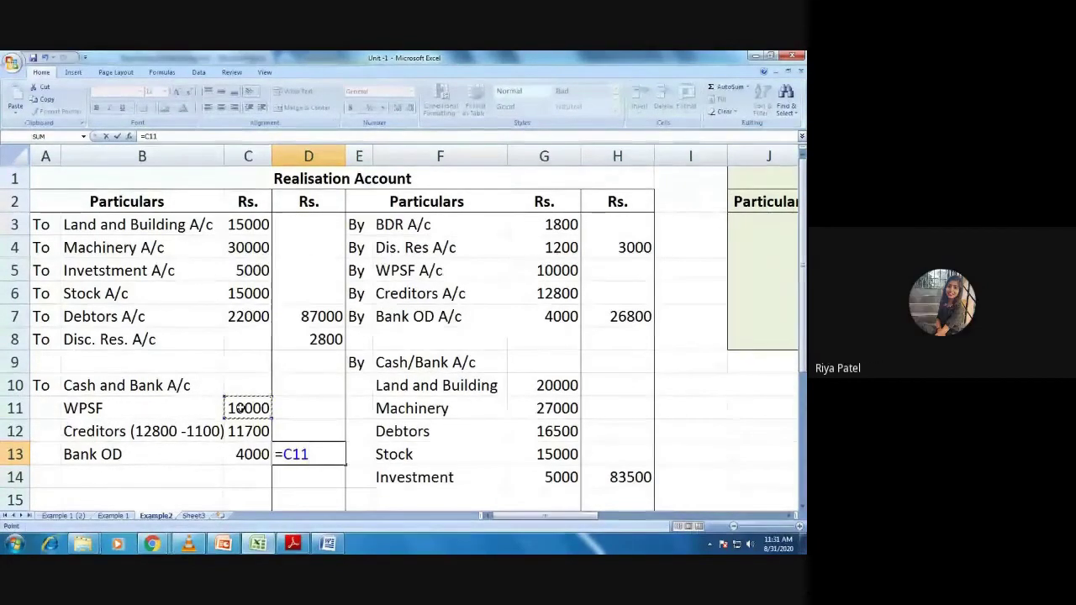
type("+")
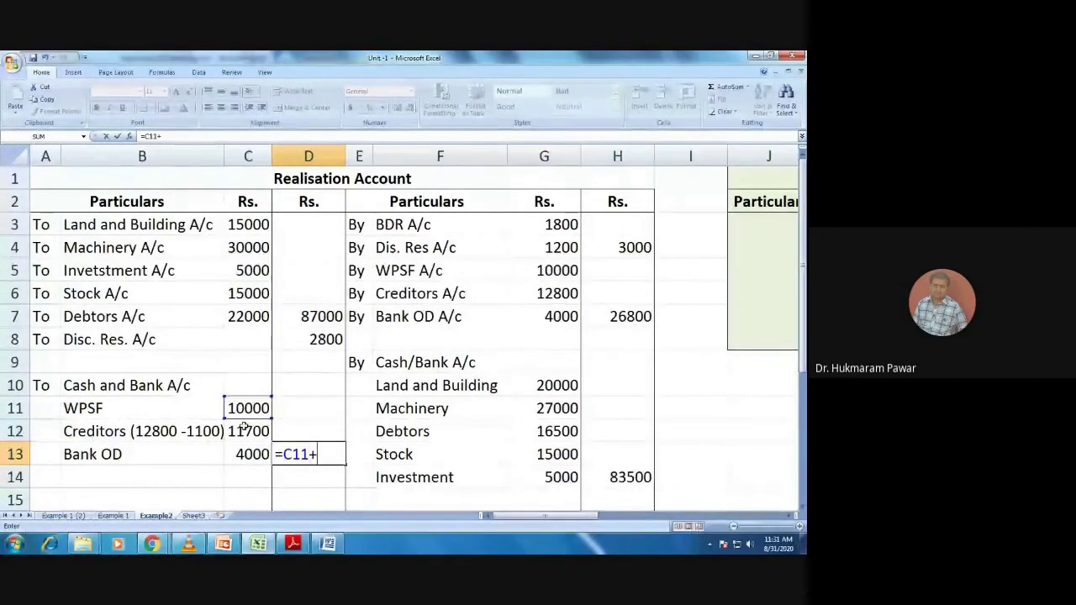
left_click(242, 431)
type("+")
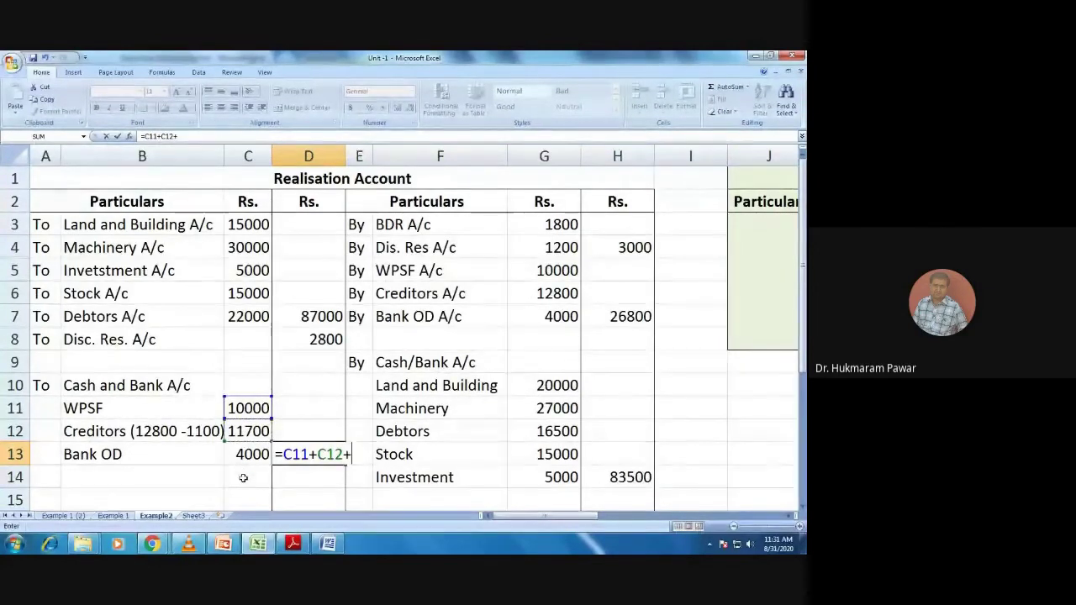
left_click(242, 453)
key("Return")
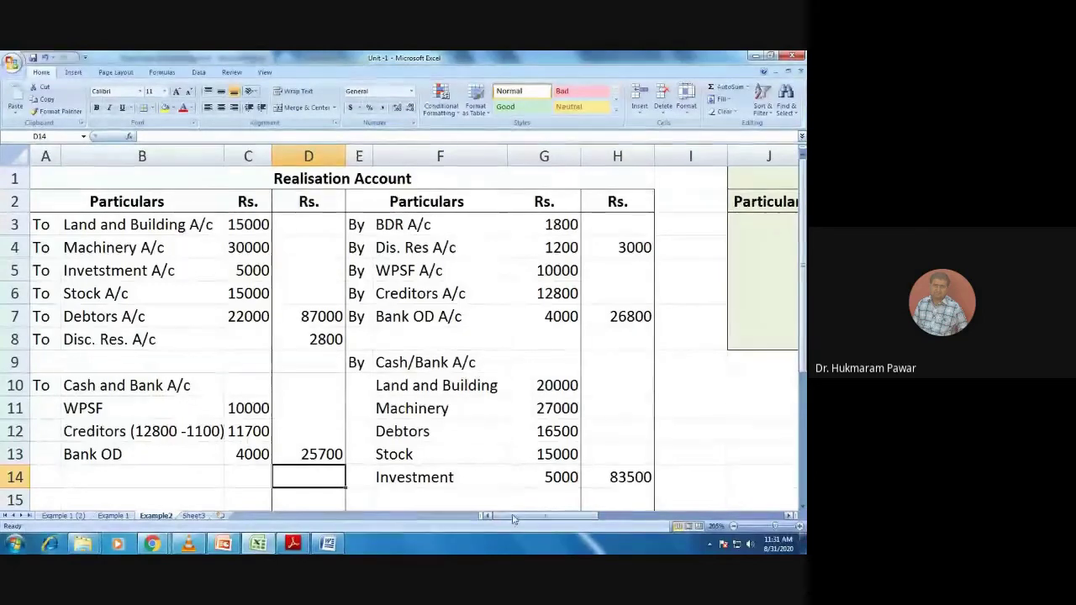
Enter By Realisation A/c in U3 as the first credit entry of the Cash/Bank Account
left_click_drag(509, 516, 630, 516)
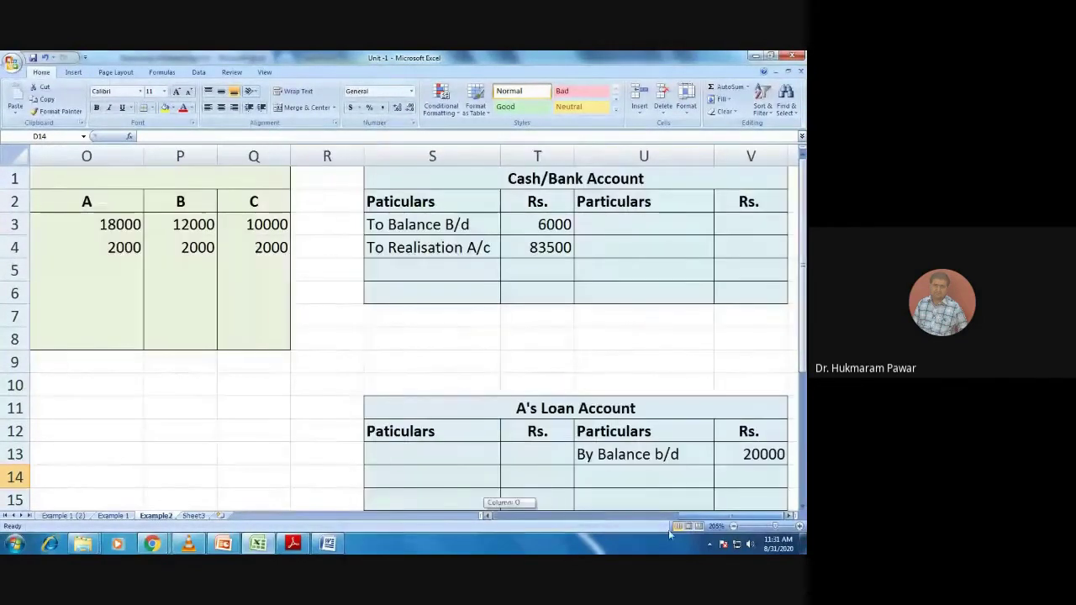
left_click(605, 222)
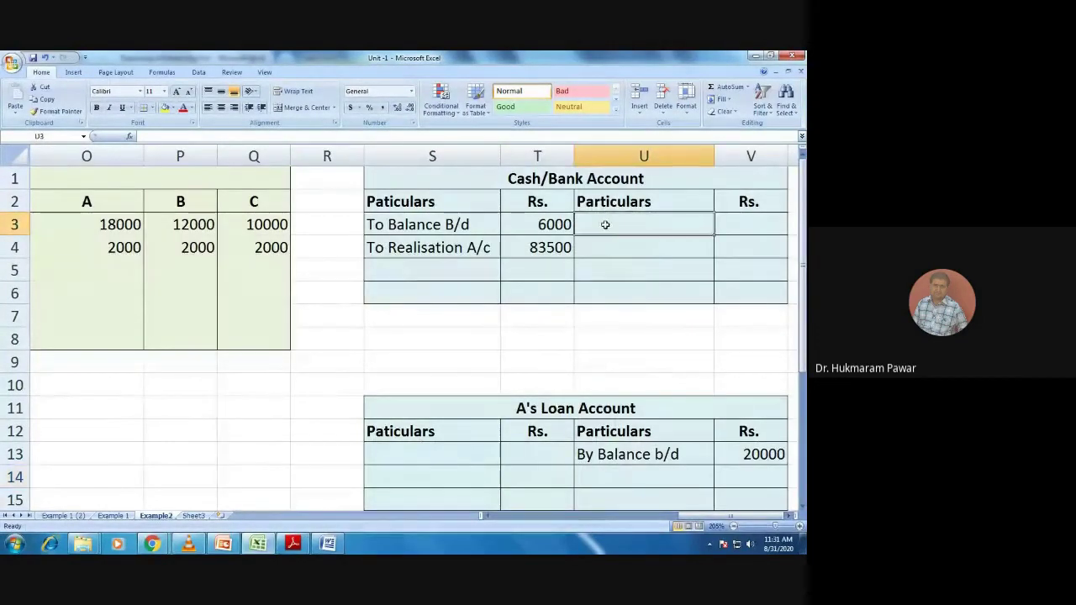
type("By ")
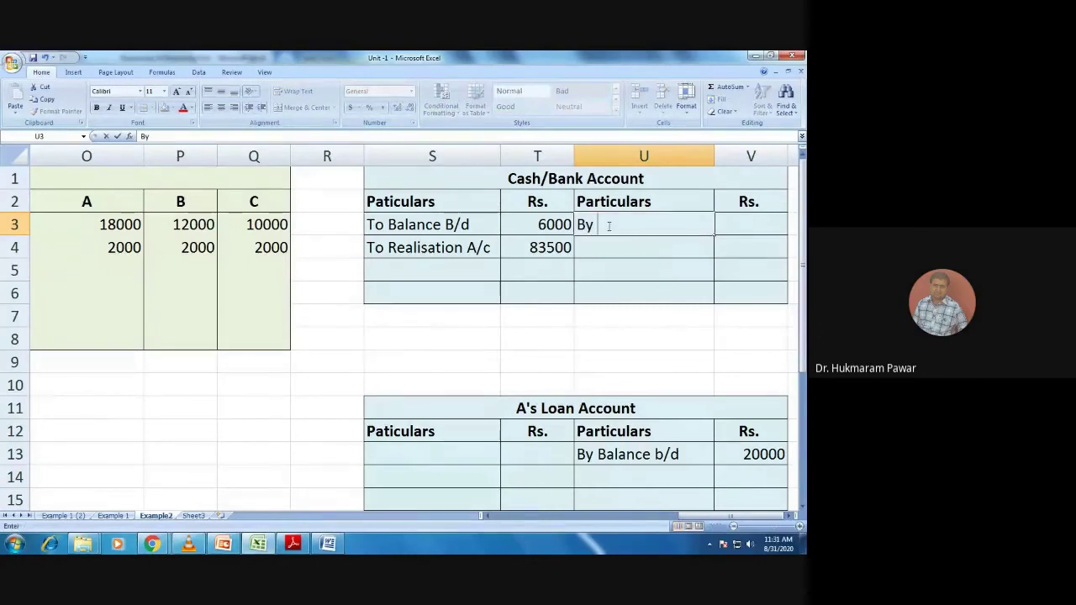
type("C")
key("BackSpace")
type("Realisatio")
key("BackSpace")
key("BackSpace")
key("BackSpace")
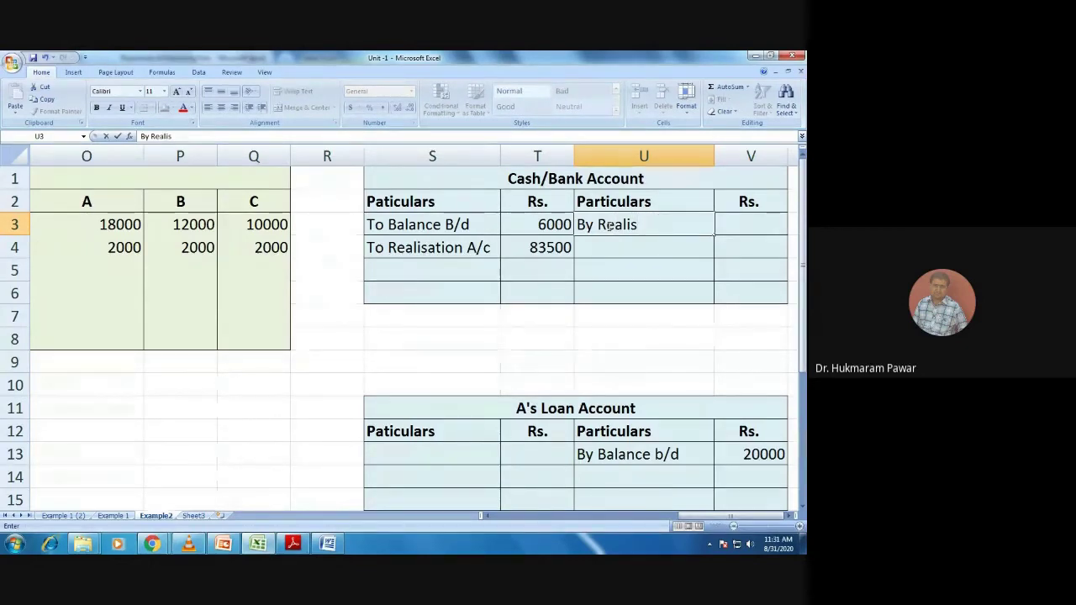
type("ation A")
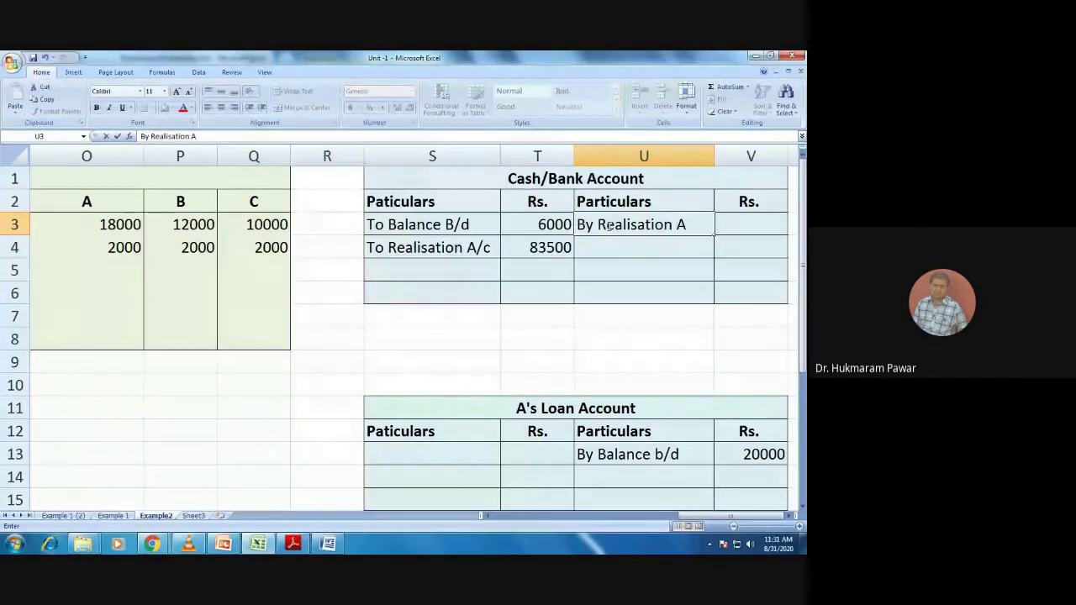
type("/c")
key("Tab")
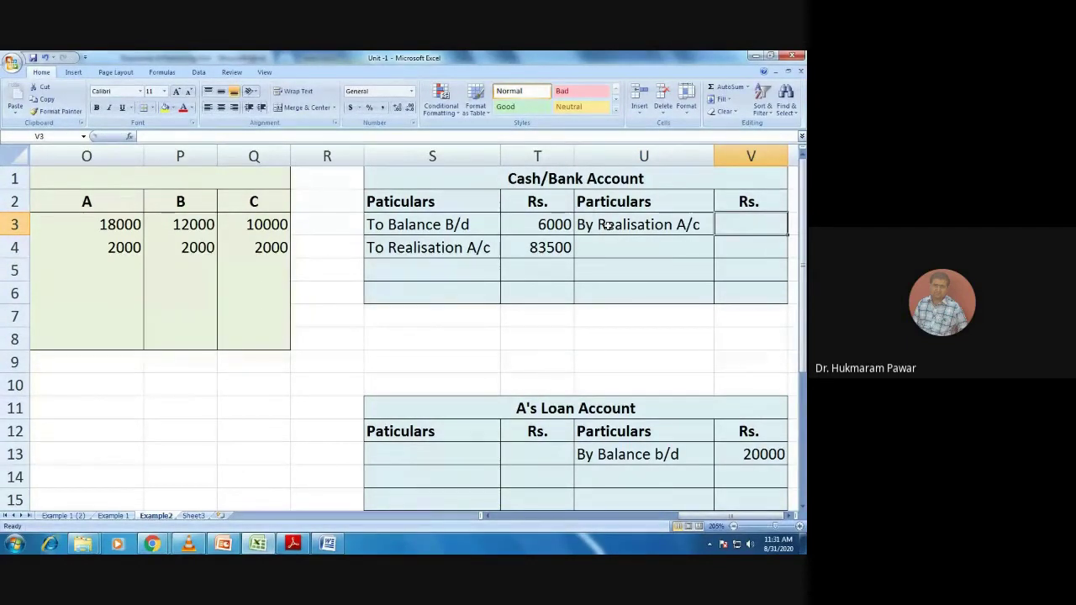
Enter 25700 in V3 as the amount of the By Realisation A/c entry
type("27")
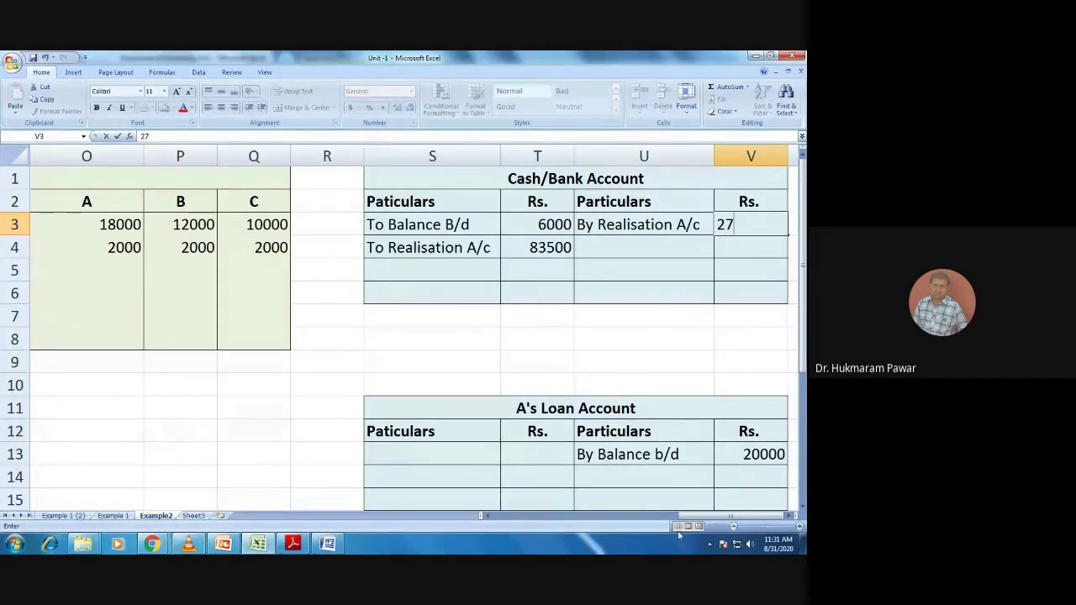
mouse_move(704, 518)
left_mouse_down()
mouse_move(523, 524)
mouse_move(703, 519)
left_mouse_up()
key("BackSpace")
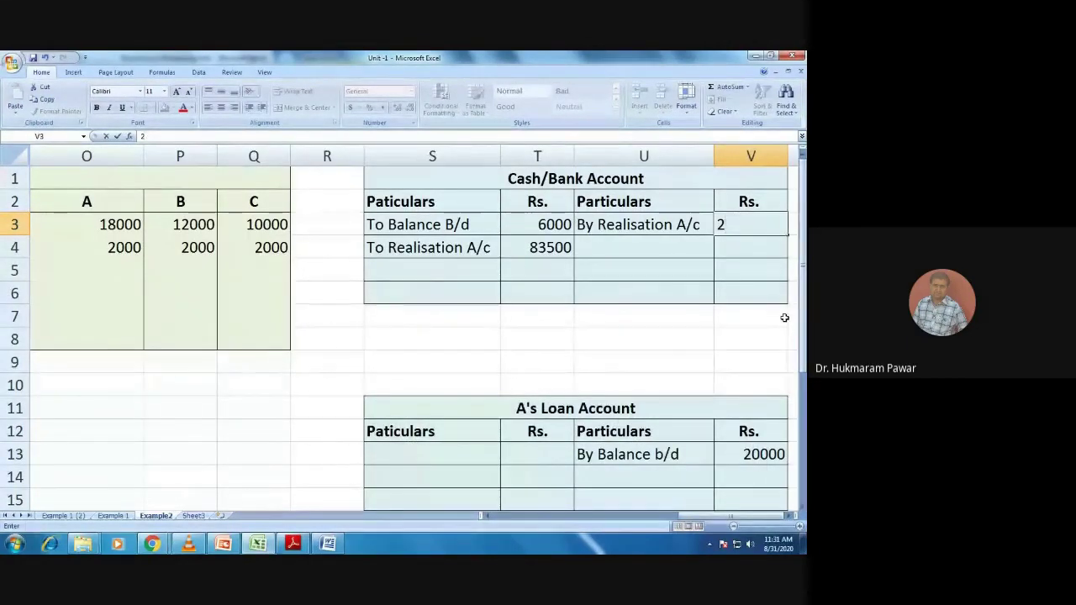
type("57")
type("00")
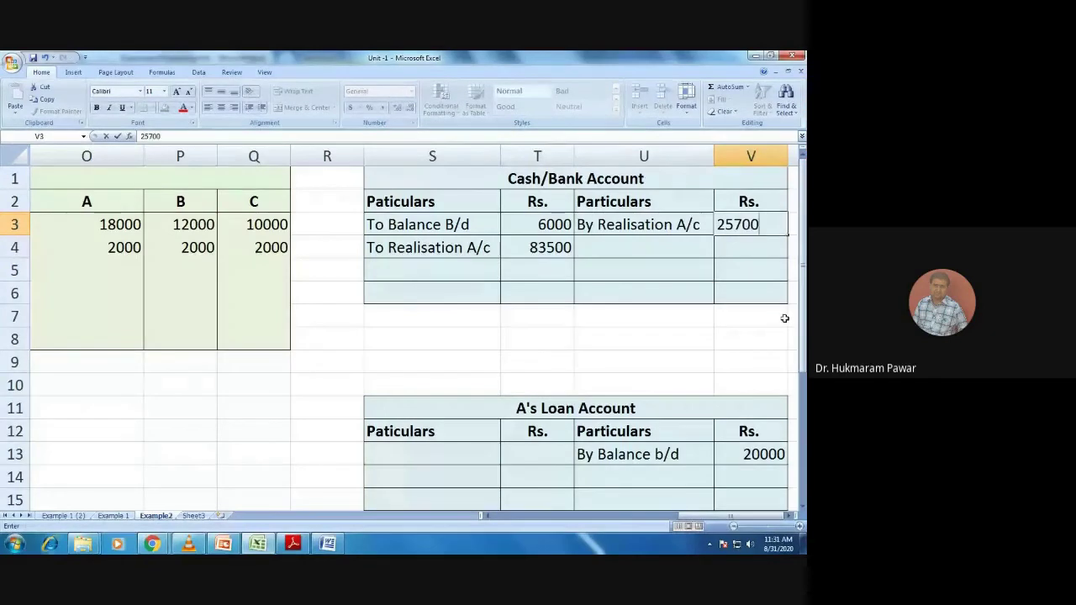
left_click(637, 489)
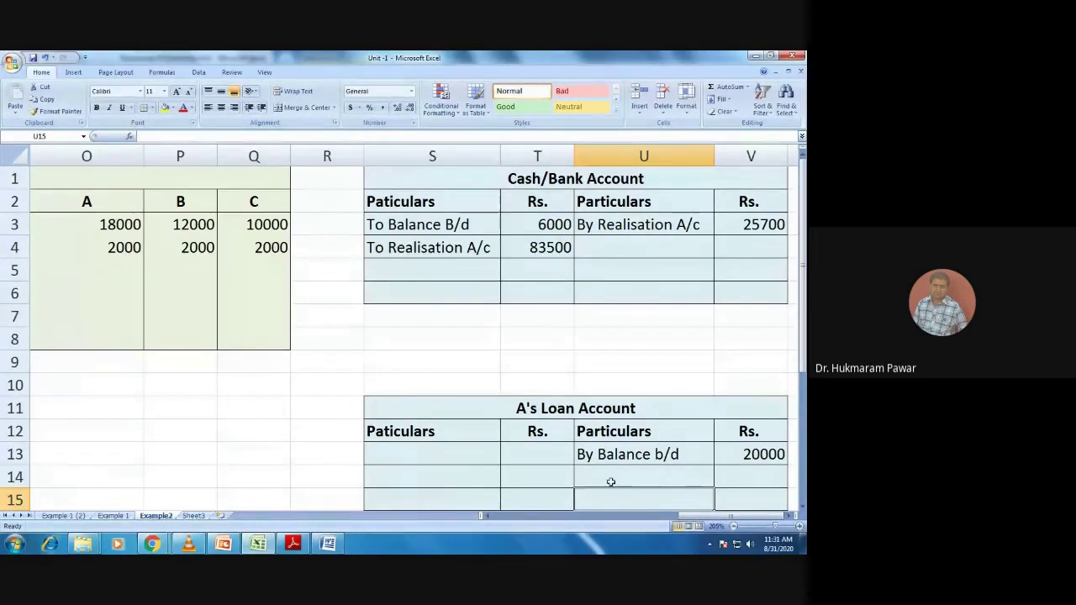
Record the repayment in A's Loan Account by entering To Cash and Bank in S13 and 20000 in T13
left_click(409, 458)
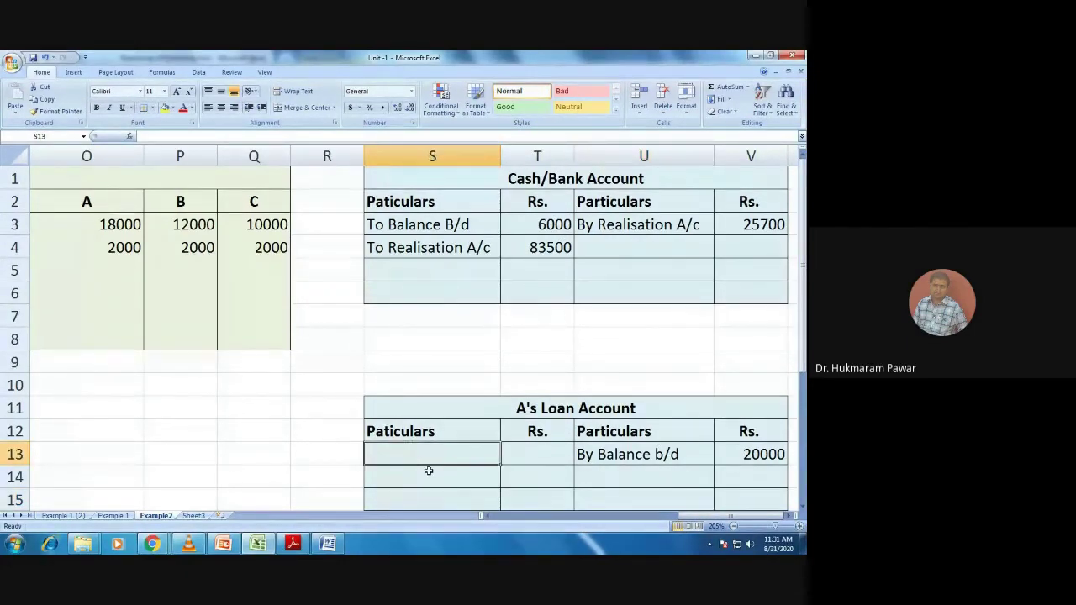
type("To")
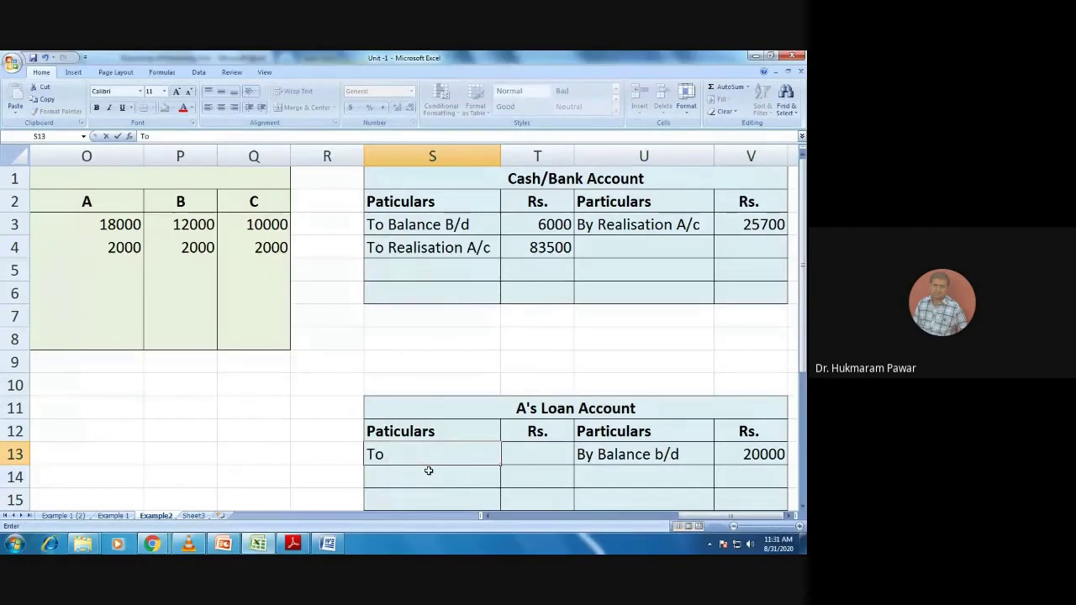
type(" Cash and A")
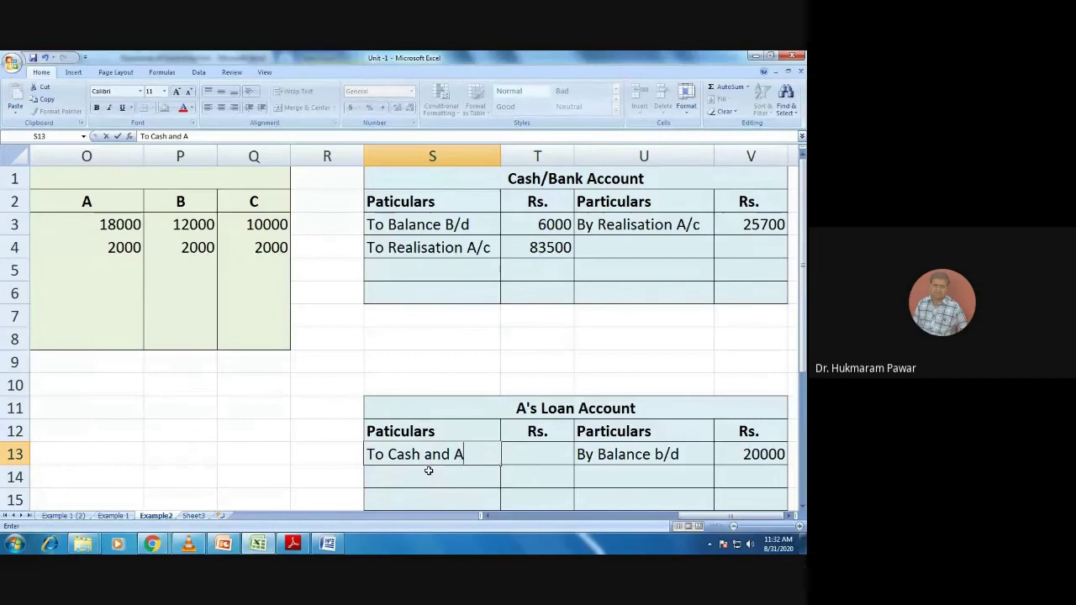
key("BackSpace")
type("V")
type("Bank")
key("Tab")
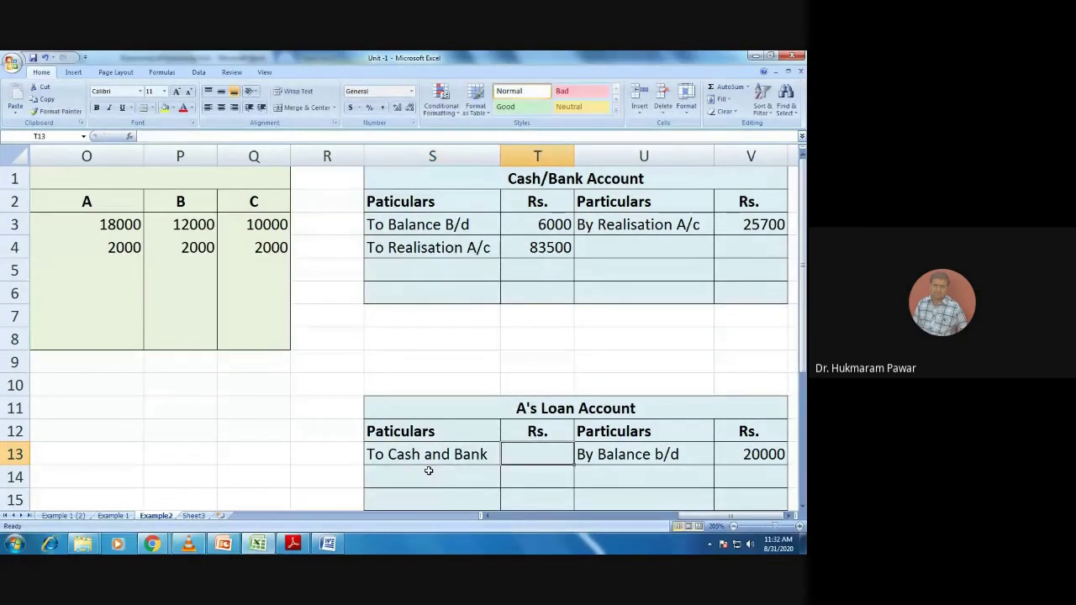
type("20000")
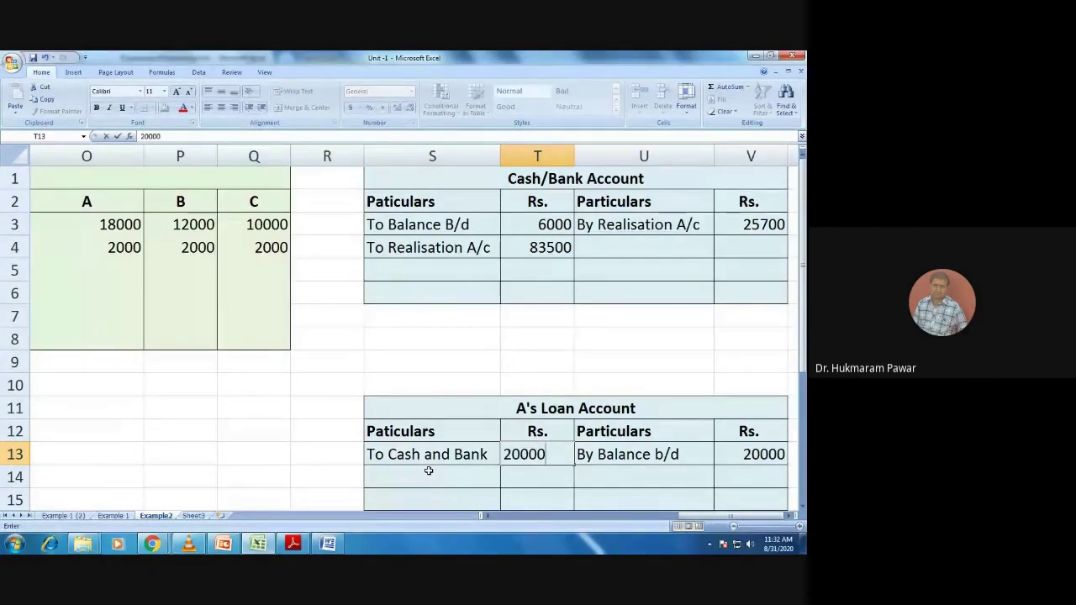
Add the loan repayment to the Cash/Bank Account's credit side with By A's Loan in U4 and 20000 in V4
left_click(603, 244)
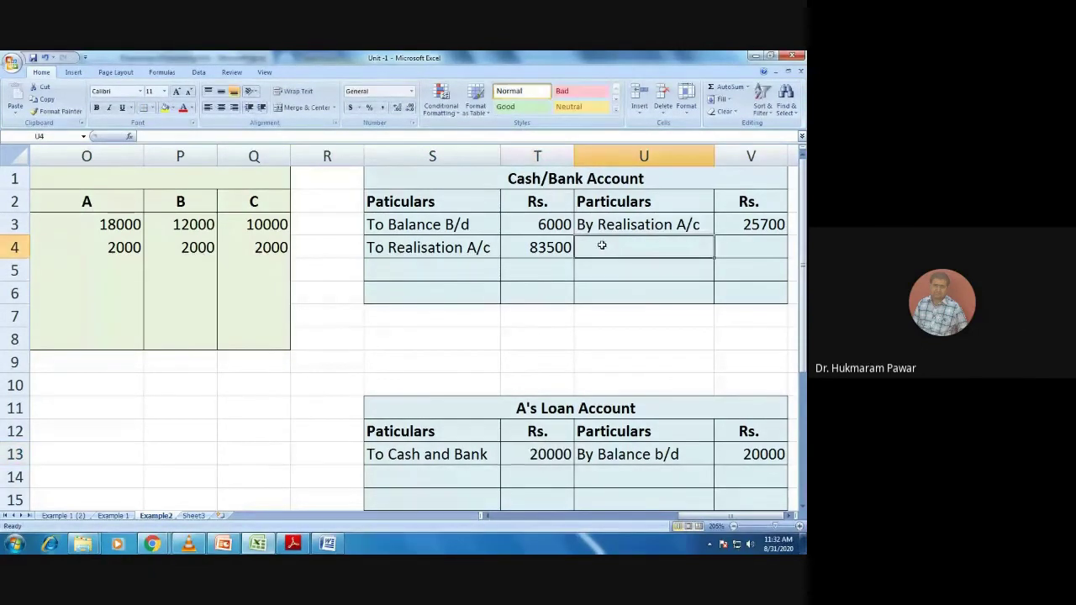
type("By A")
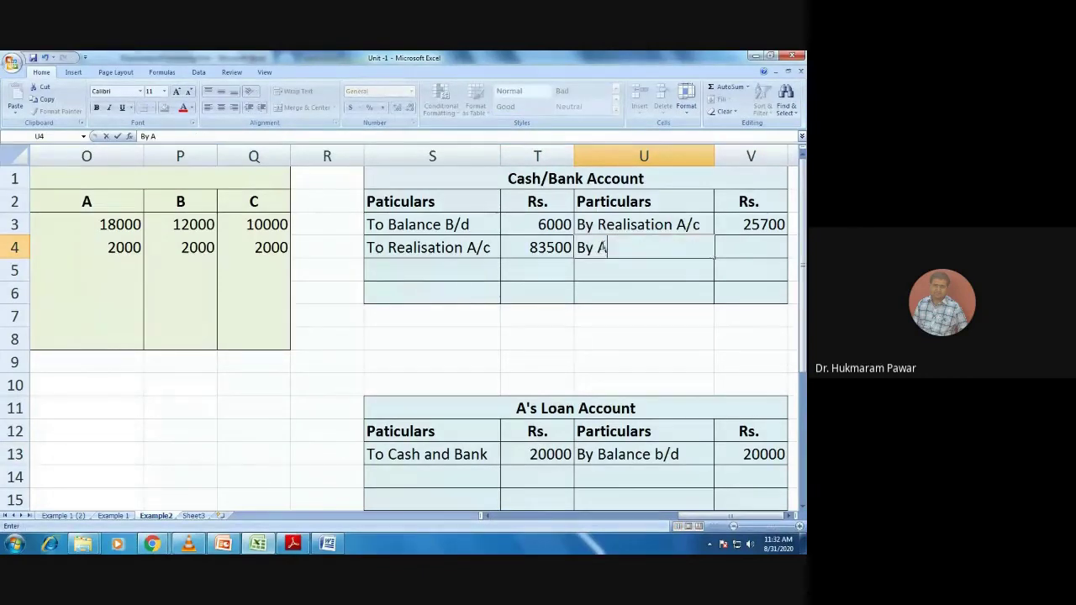
type("'s Loan")
key("Tab")
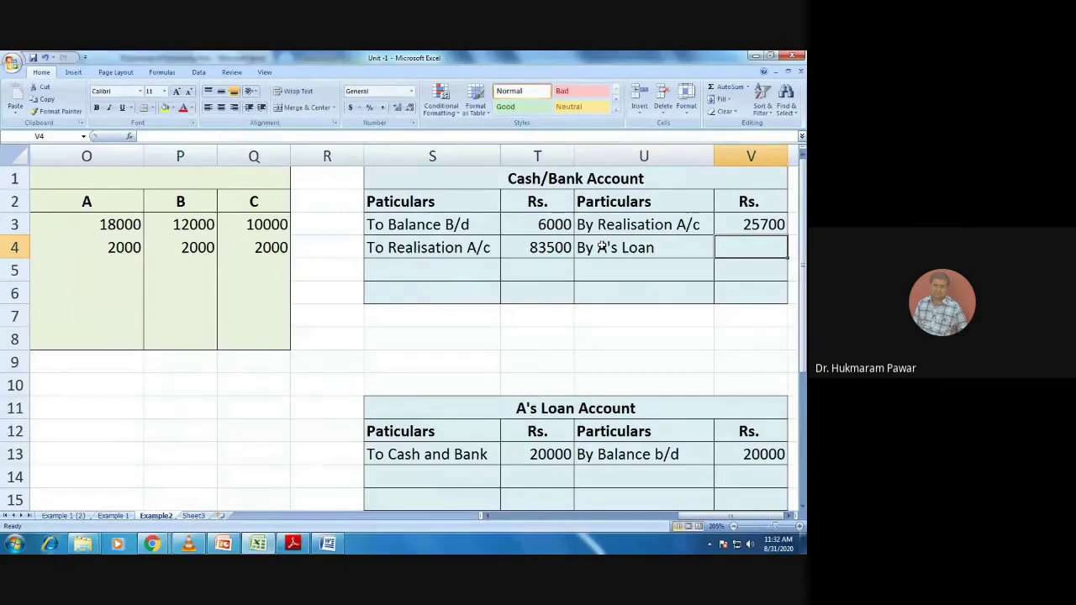
type("20000")
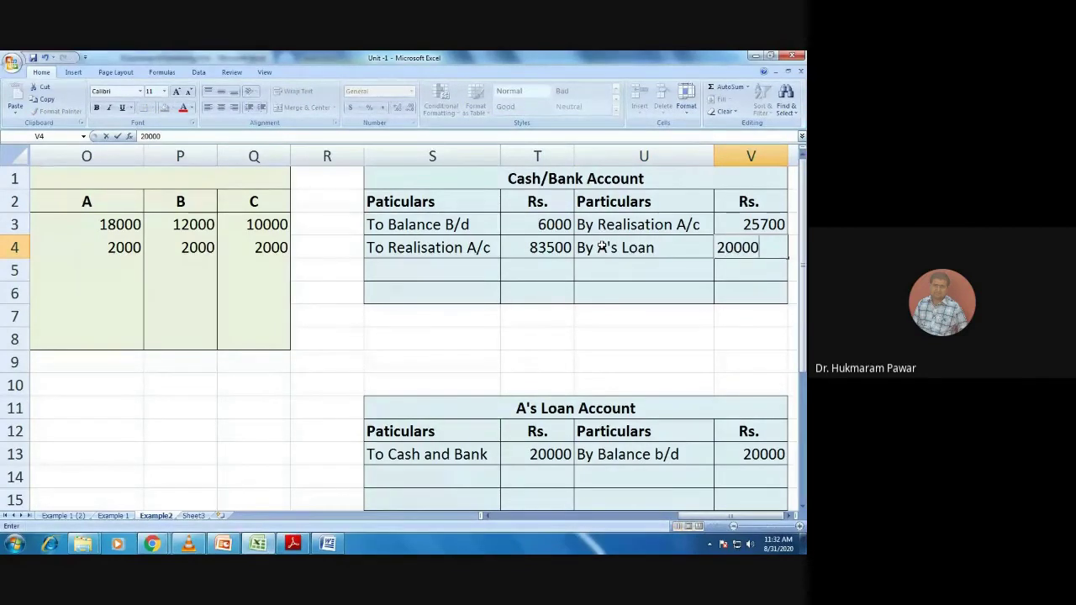
left_click(595, 477)
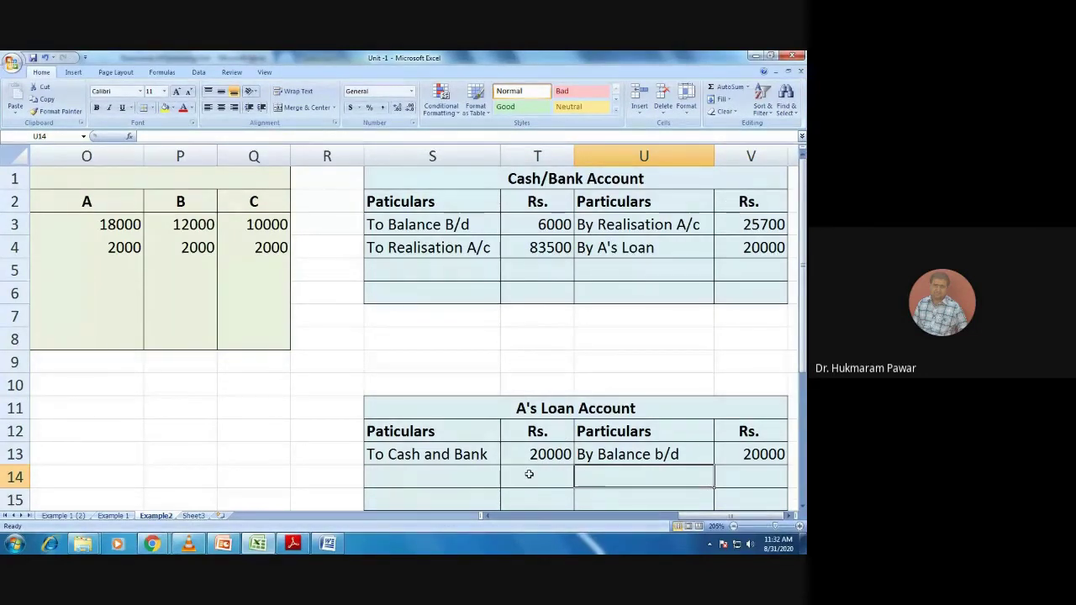
Close A's Loan Account by entering 20000 as the total on both sides, in T14 and V14
scroll(528, 474, "down", 1)
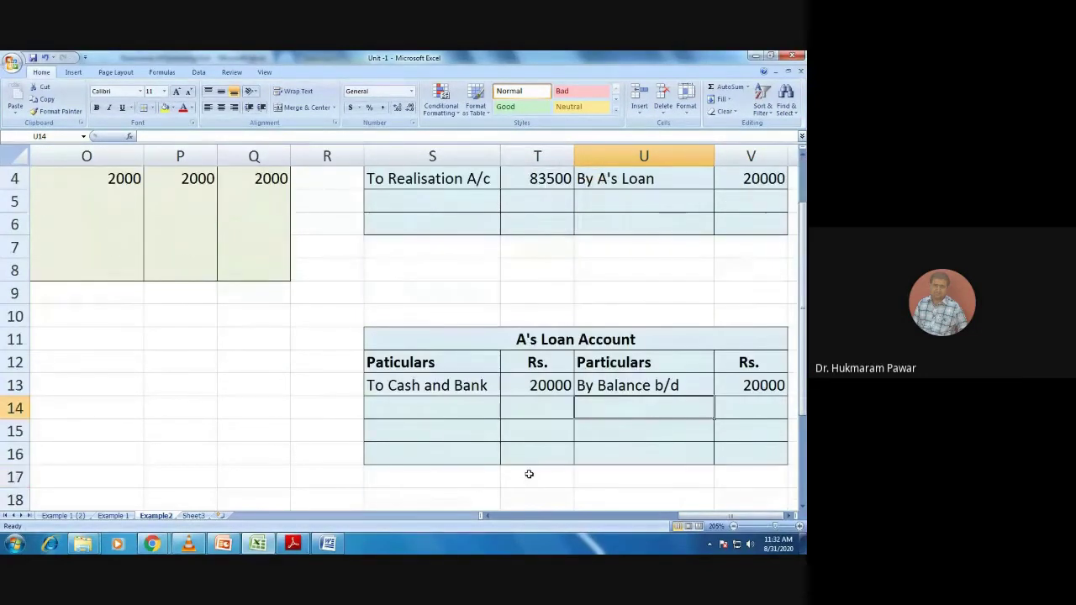
left_click(530, 406)
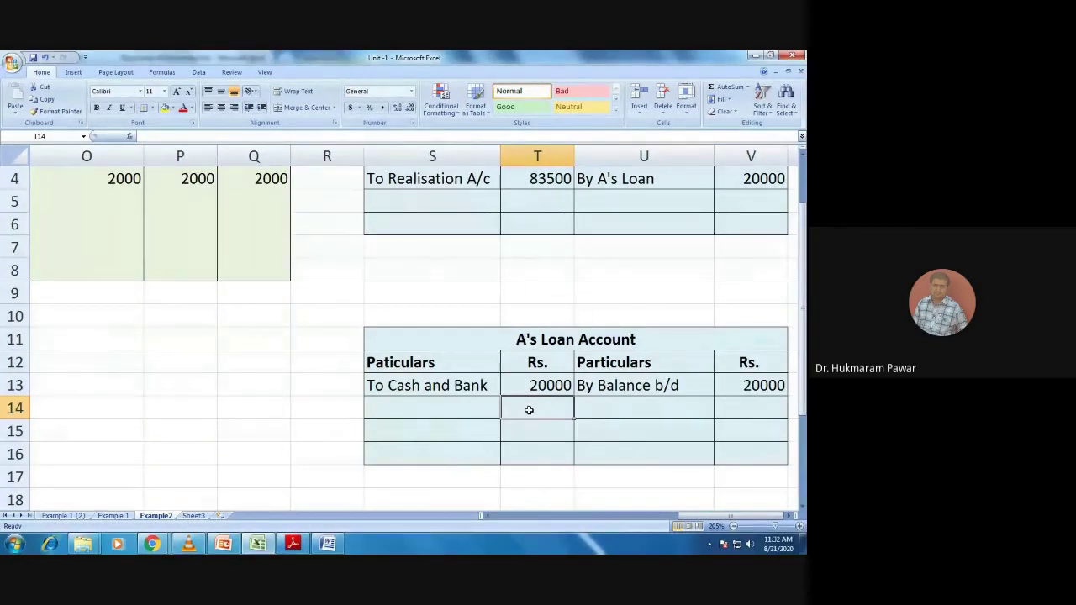
type("20000")
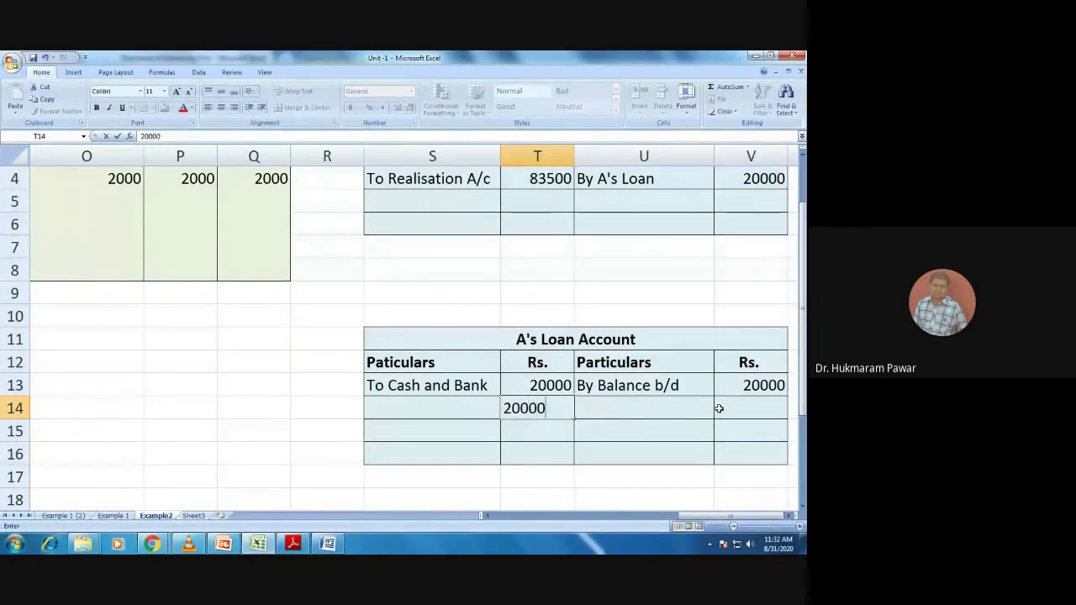
left_click(750, 404)
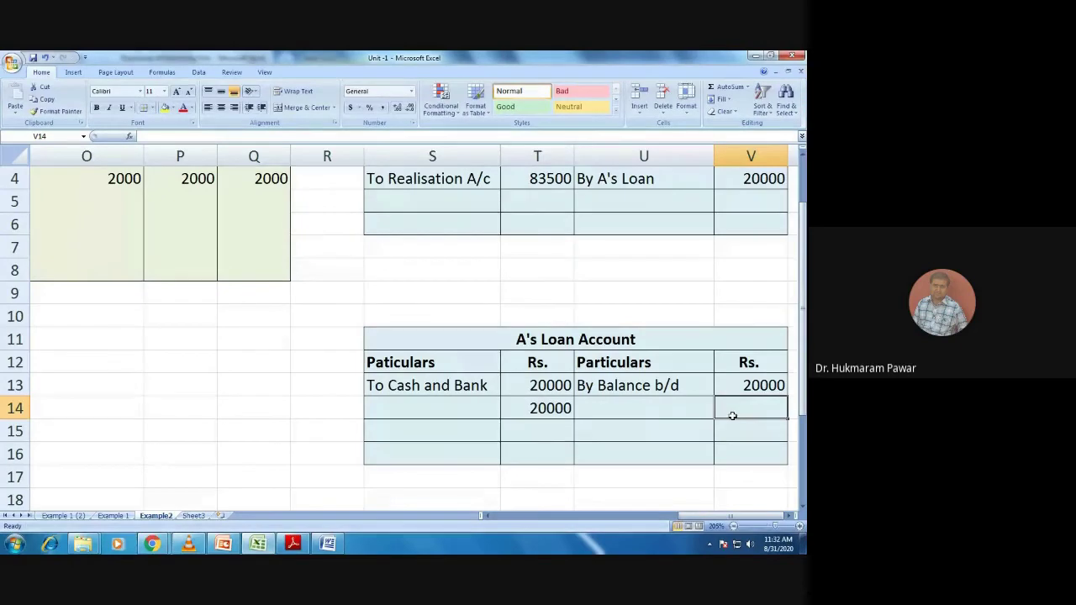
type("20000")
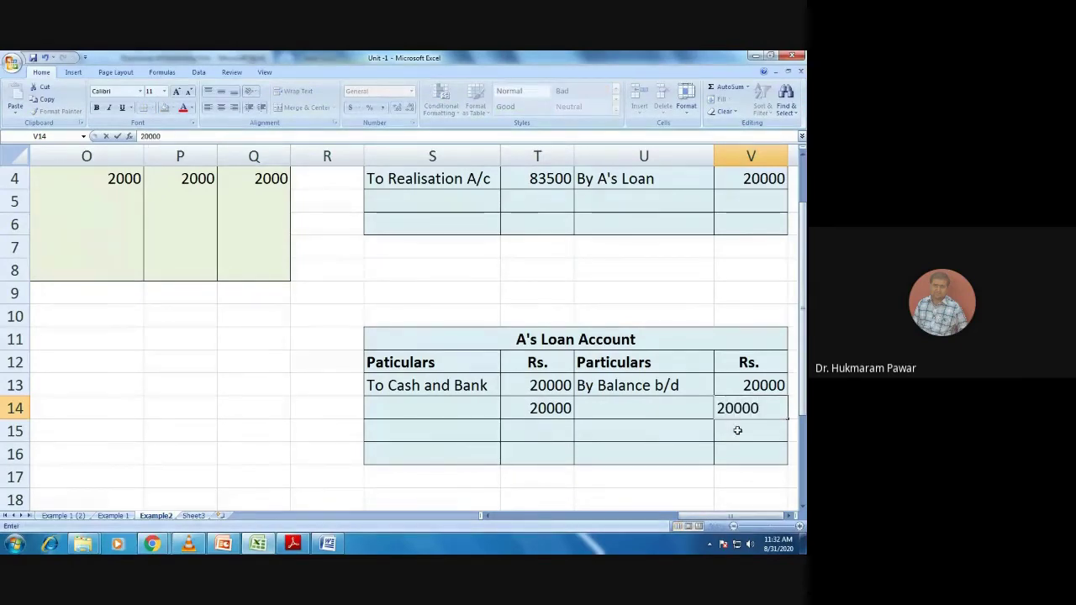
Reset the unused rows S15:V16 below A's Loan Account totals to the Normal cell style
left_click_drag(416, 435, 734, 446)
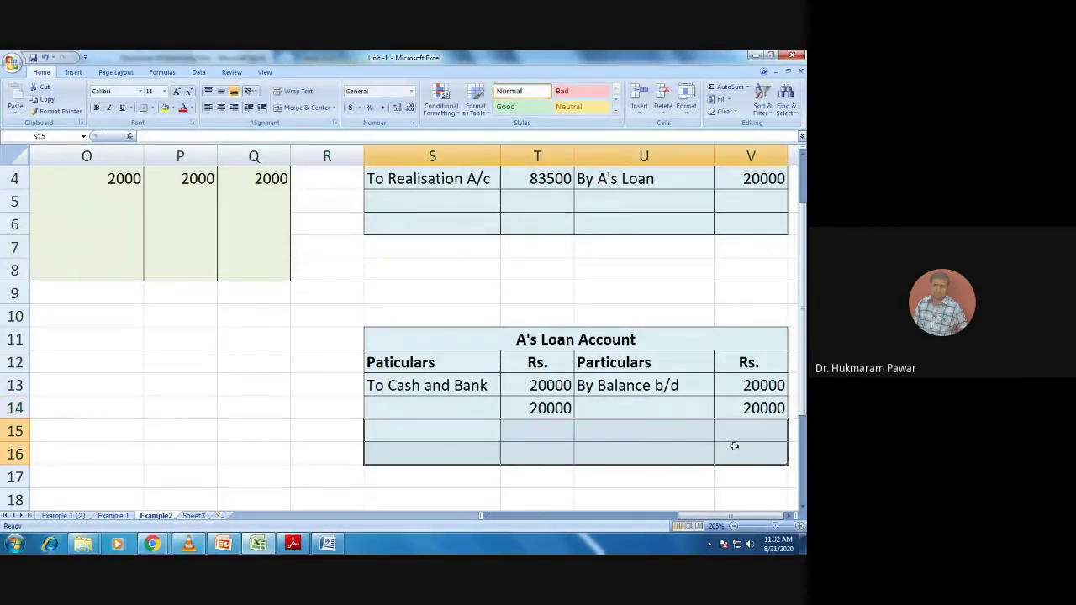
left_click(505, 94)
left_click(434, 494)
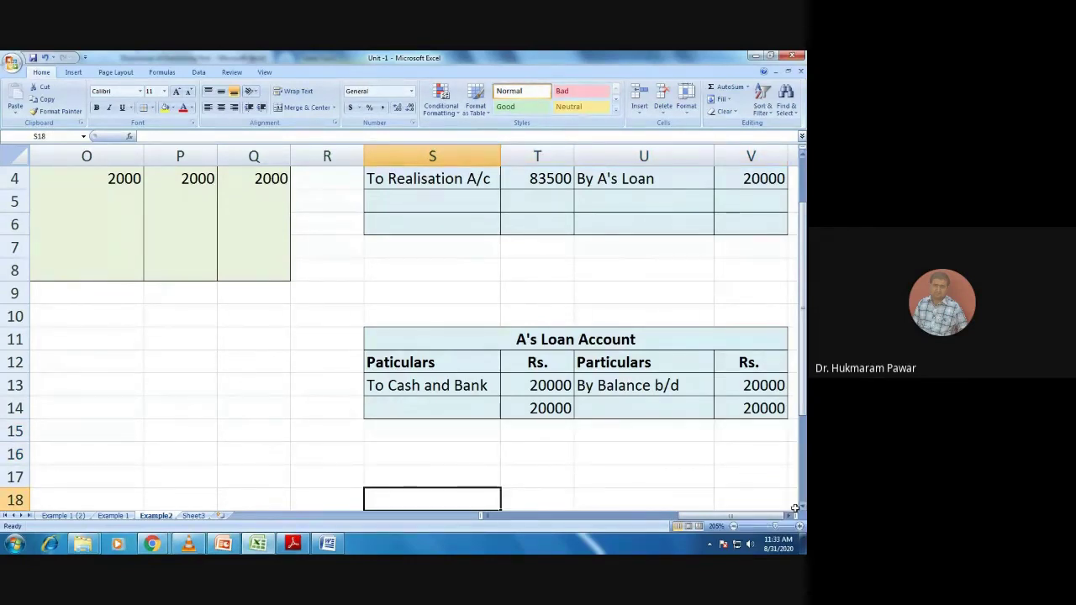
Review the asset realisation terms in the Word document and check the Realisation Account's asset, liability and reserve entries in Excel against them
left_click_drag(731, 520, 395, 501)
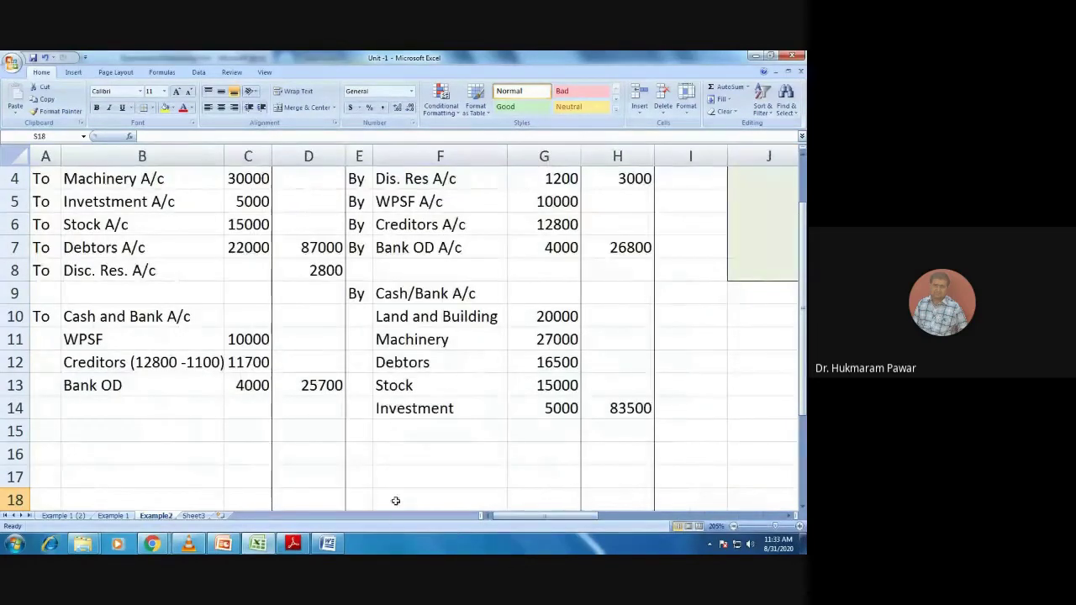
left_click(328, 544)
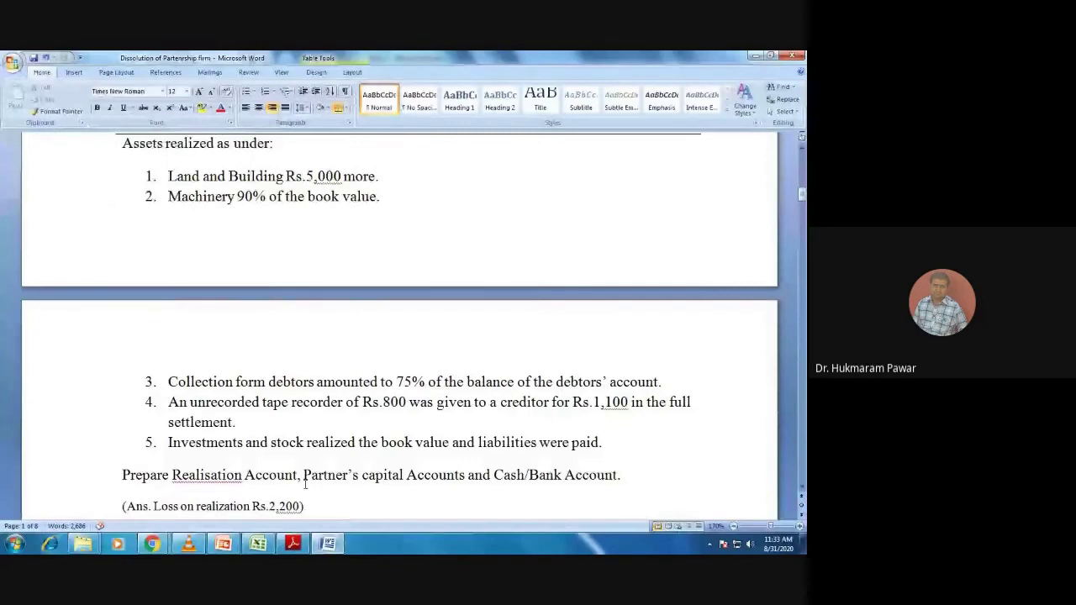
scroll(305, 483, "up", 4)
scroll(305, 485, "down", 3)
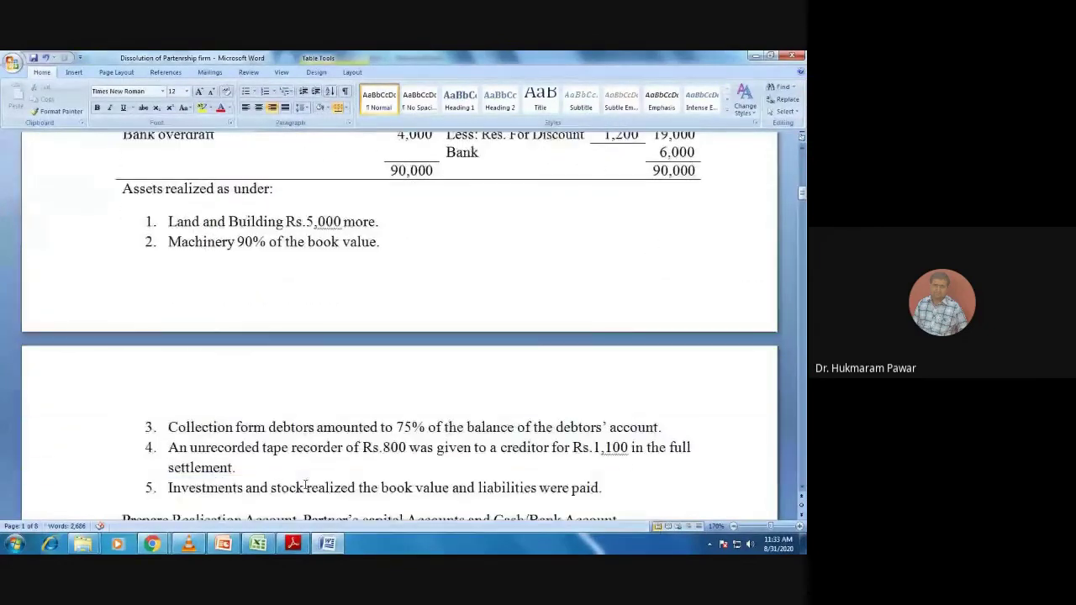
left_click(258, 544)
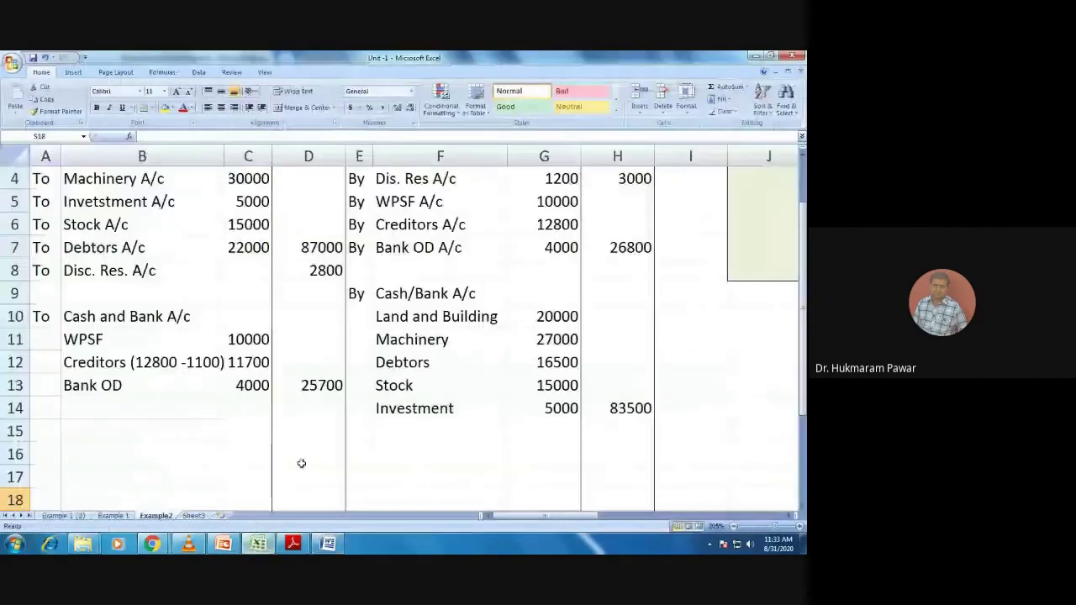
scroll(300, 463, "up", 1)
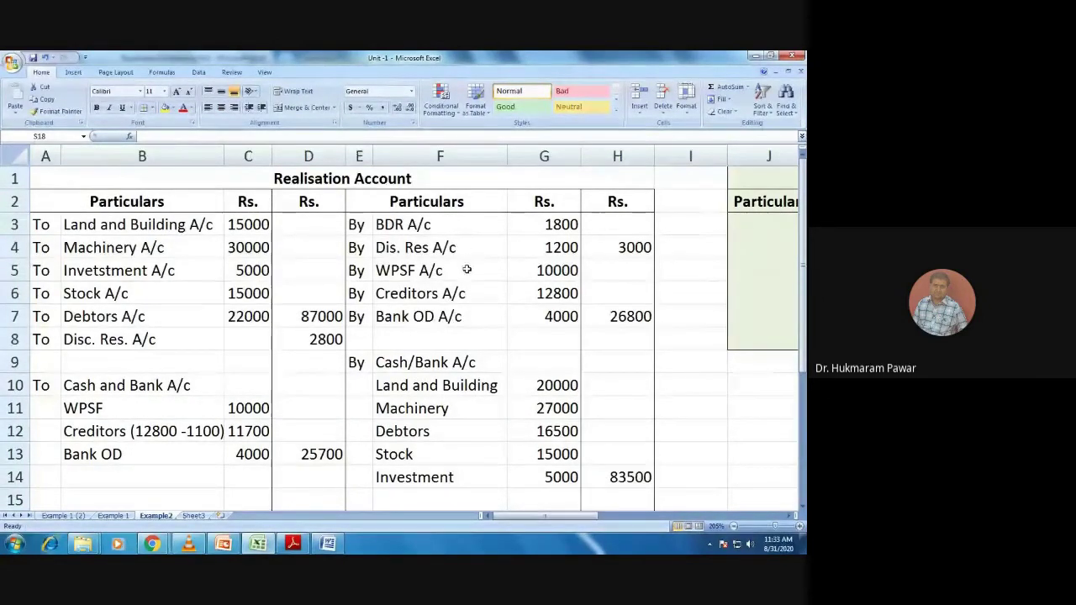
left_click_drag(467, 269, 462, 316)
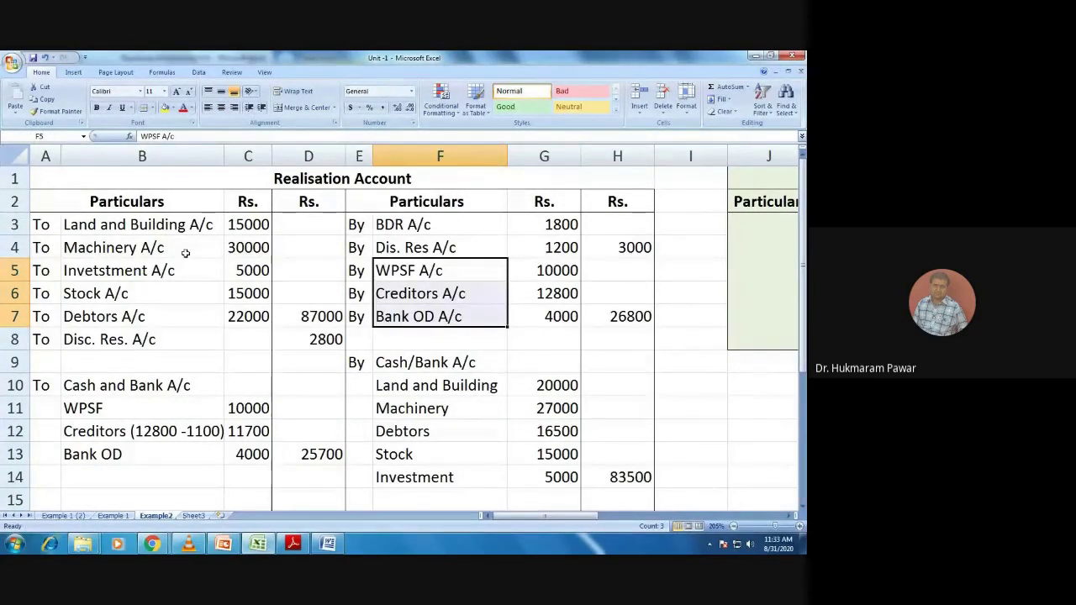
left_click_drag(159, 225, 155, 312)
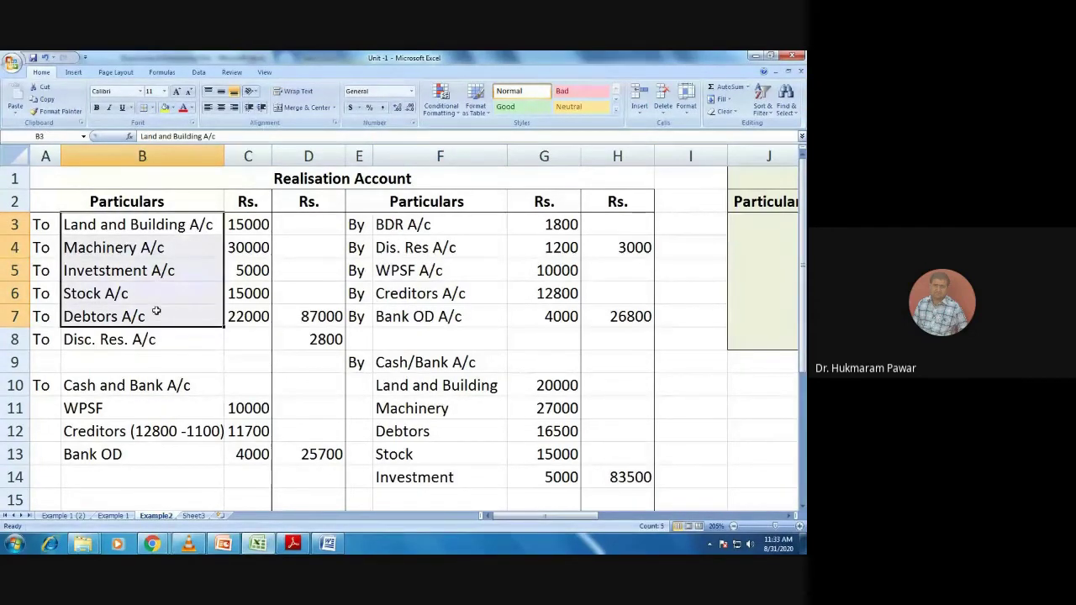
left_click(153, 340)
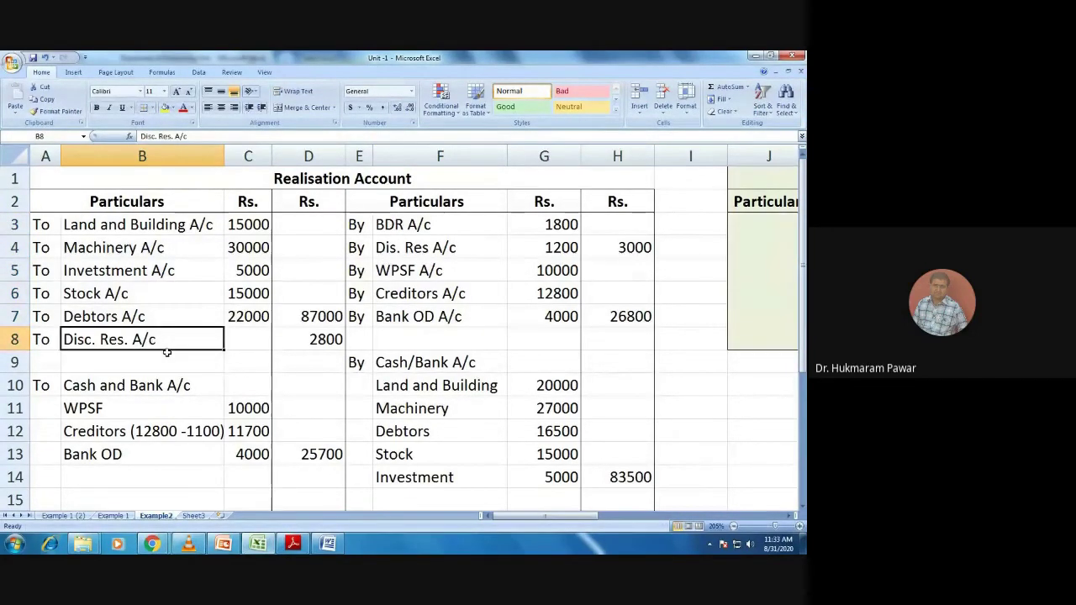
scroll(166, 351, "down", 1)
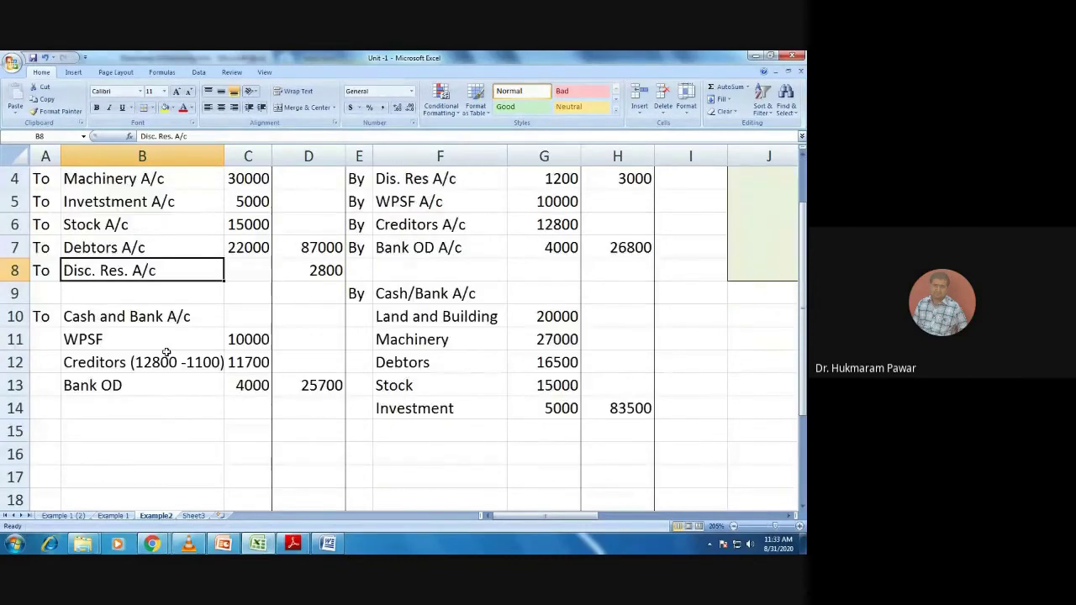
scroll(166, 351, "down", 2)
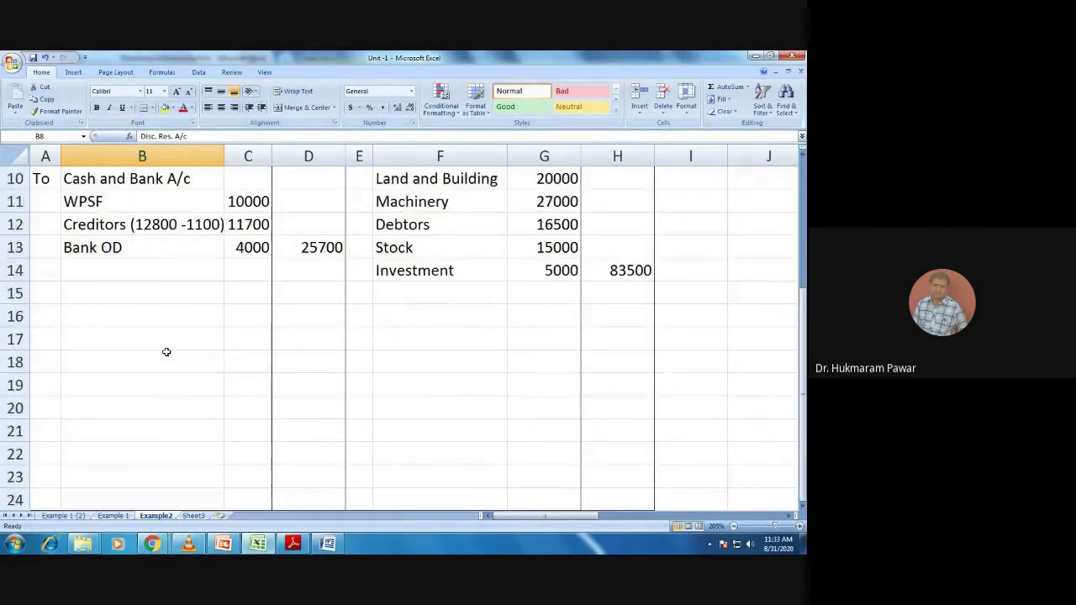
Recheck both sides of the Realisation Account and read the required accounts and stated answer in the Word problem
left_click(615, 416)
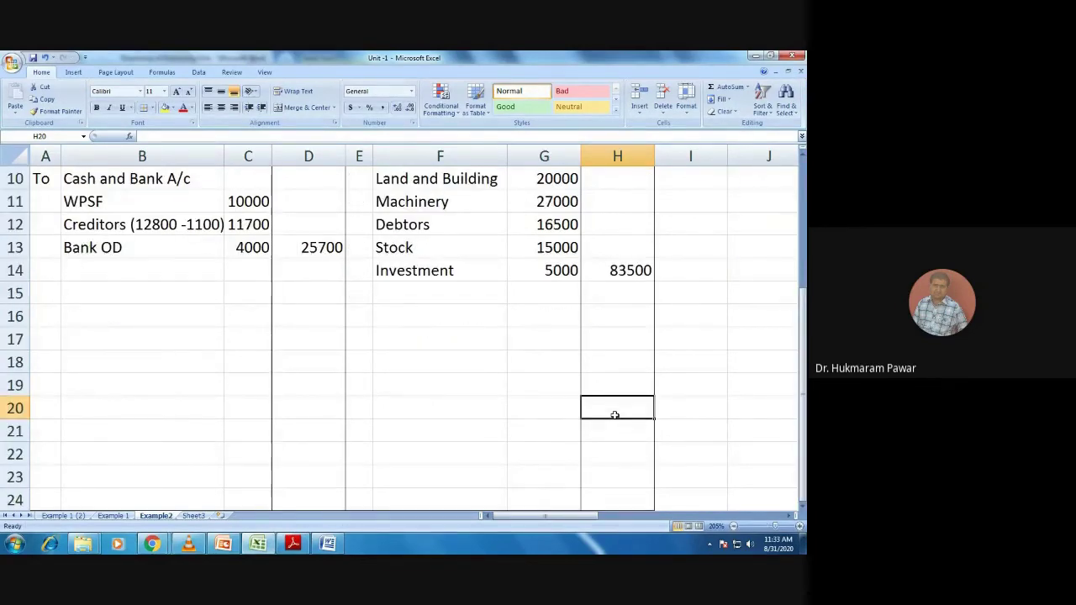
scroll(614, 416, "up", 3)
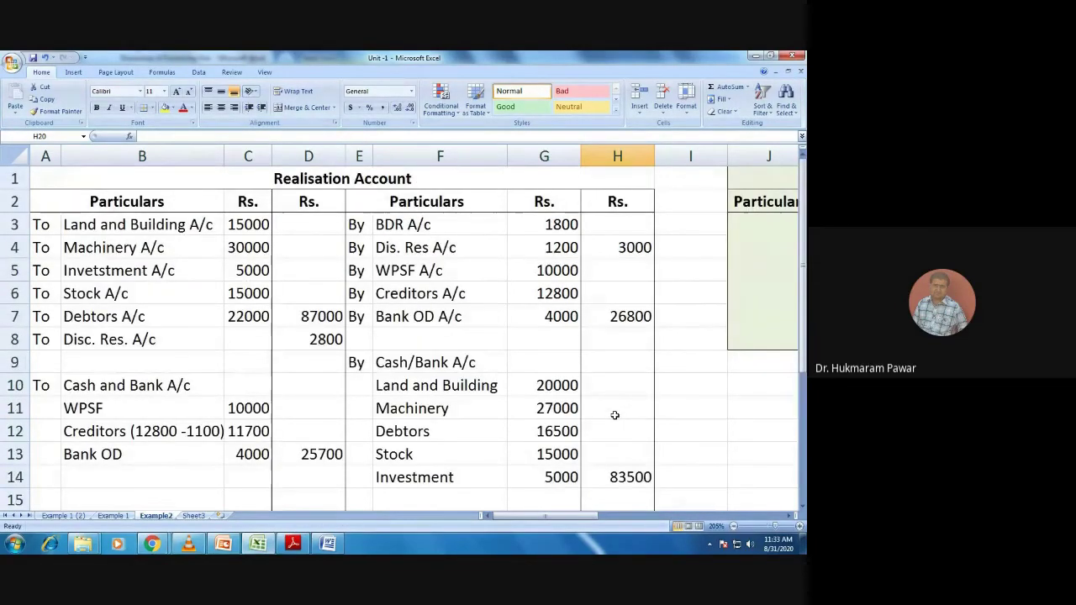
scroll(614, 412, "down", 1)
scroll(614, 412, "up", 1)
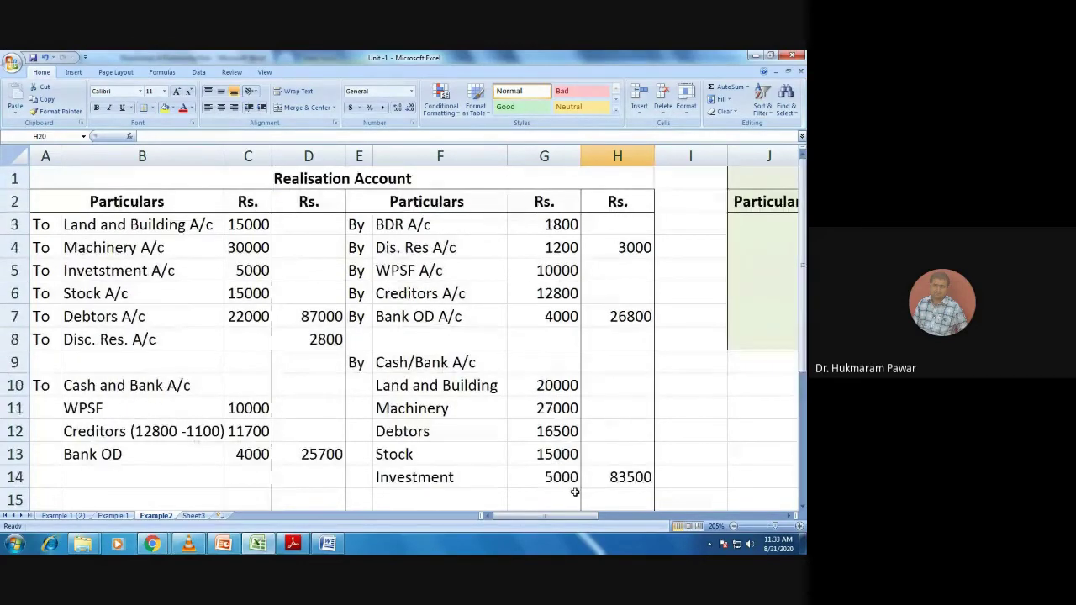
scroll(573, 491, "down", 1)
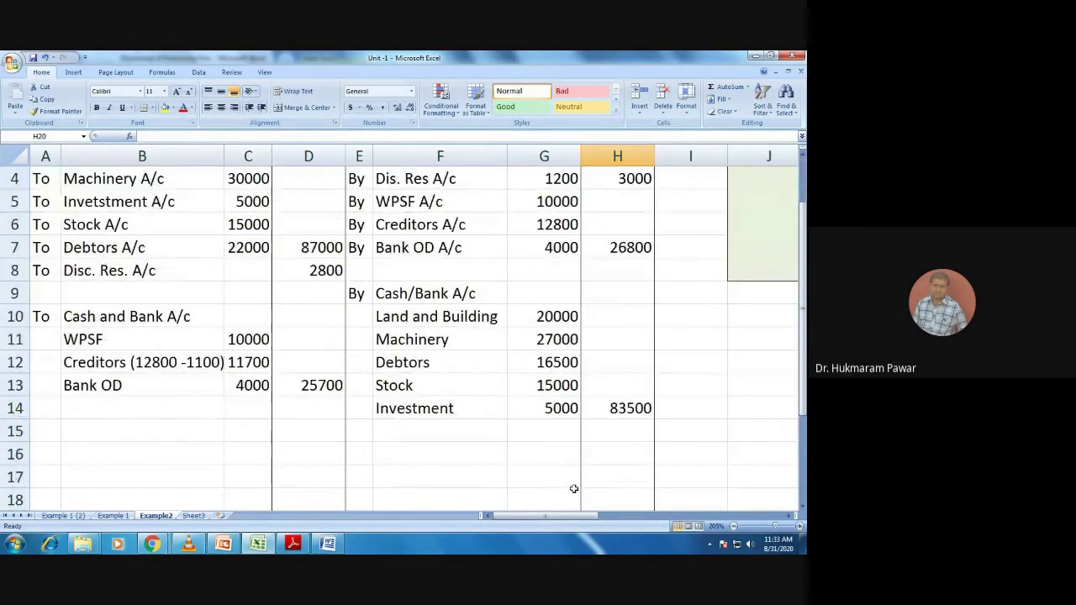
left_click(327, 543)
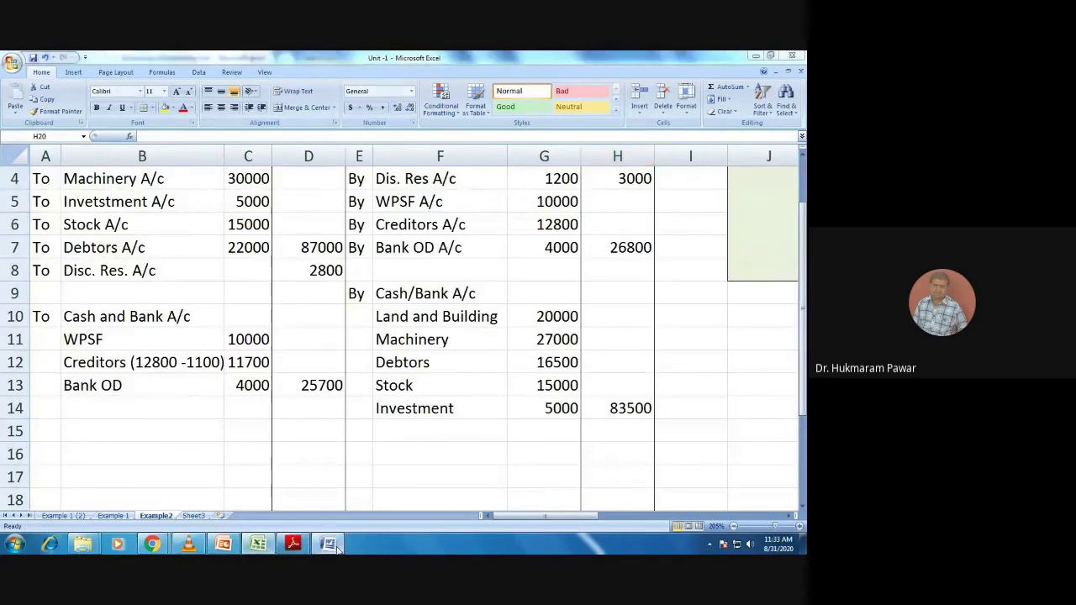
scroll(307, 461, "down", 2)
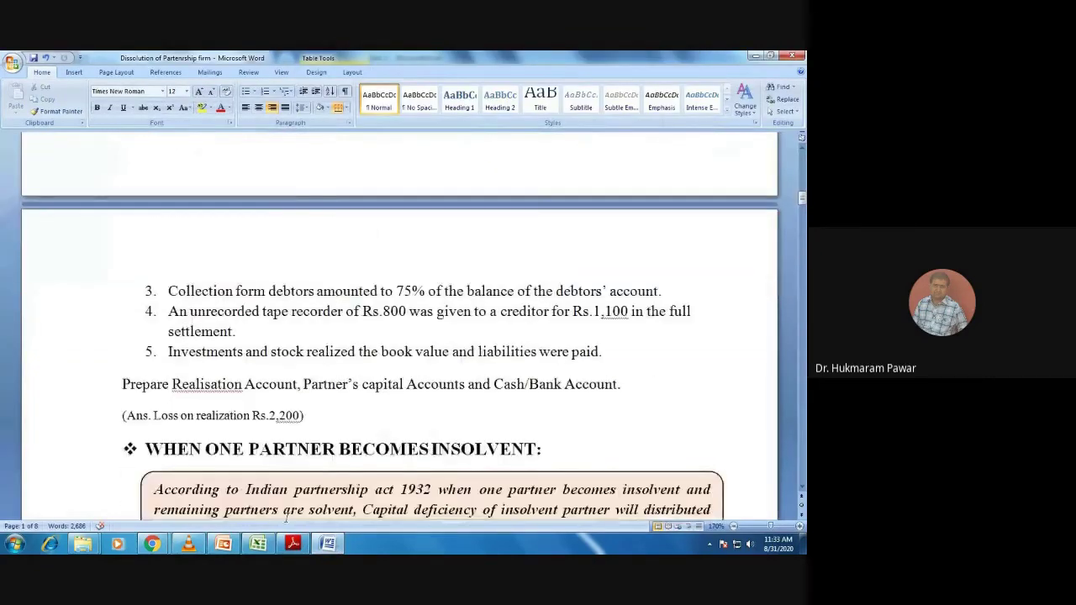
left_click(328, 544)
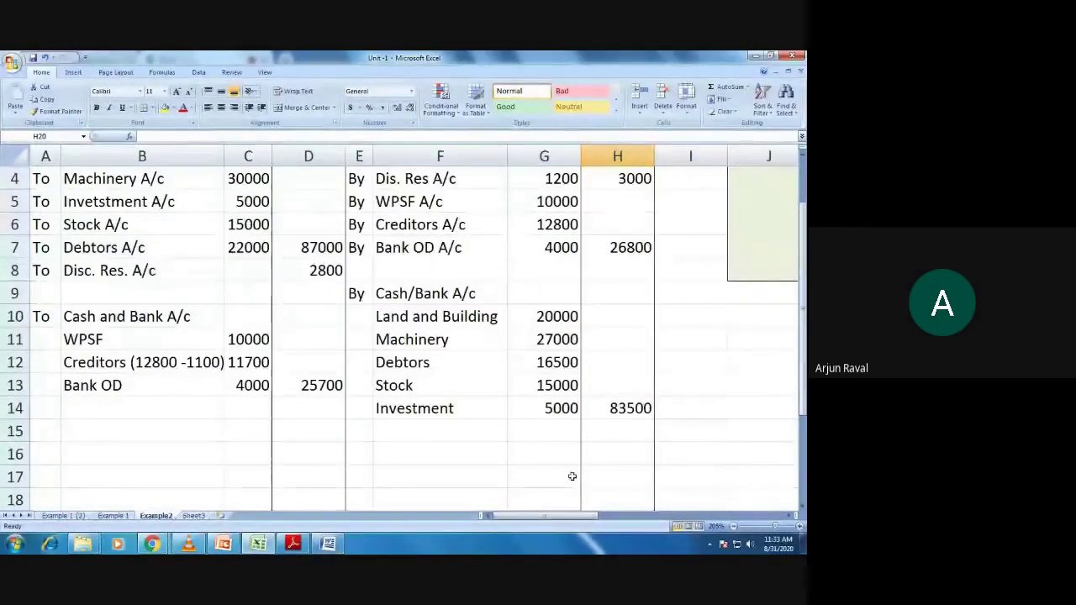
scroll(569, 473, "down", 1)
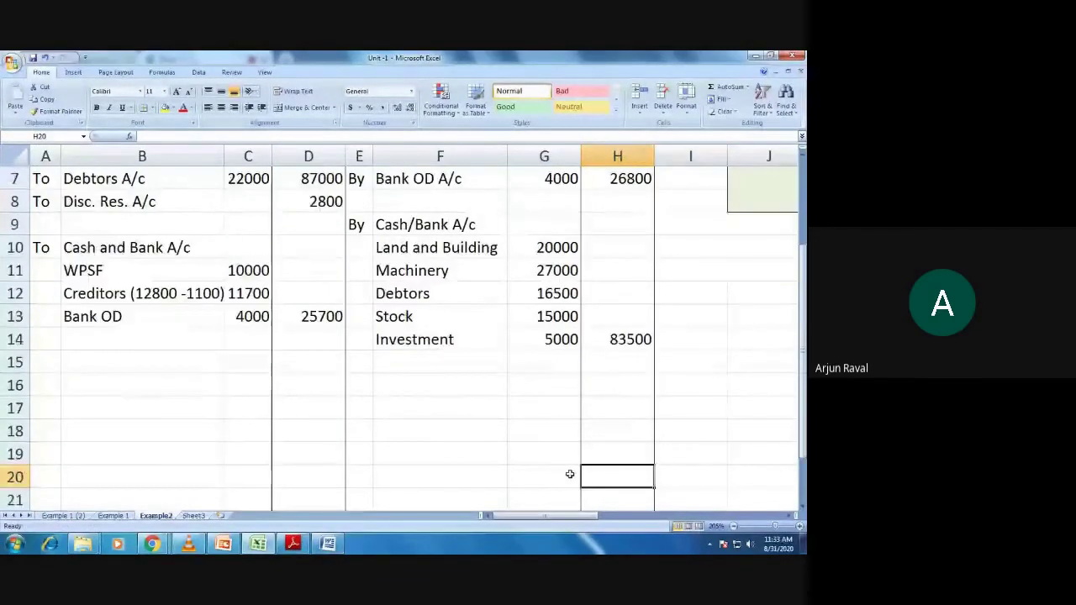
Total the Realisation Account's debit side in D20 with the formula =Sum(D3:D19)
left_click(309, 477)
scroll(310, 479, "up", 1)
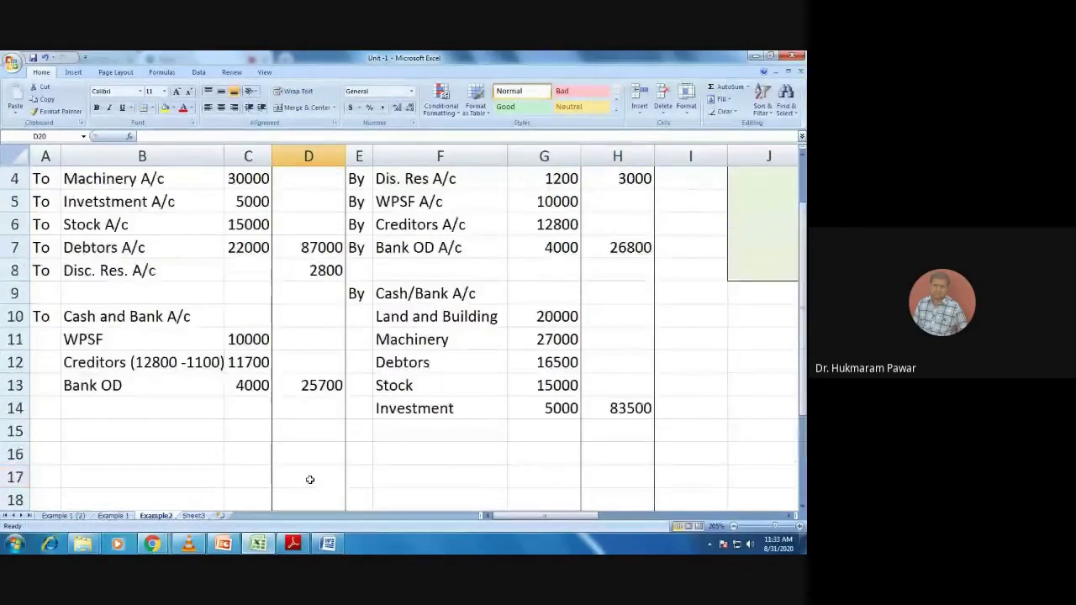
scroll(310, 479, "down", 3)
scroll(309, 479, "up", 1)
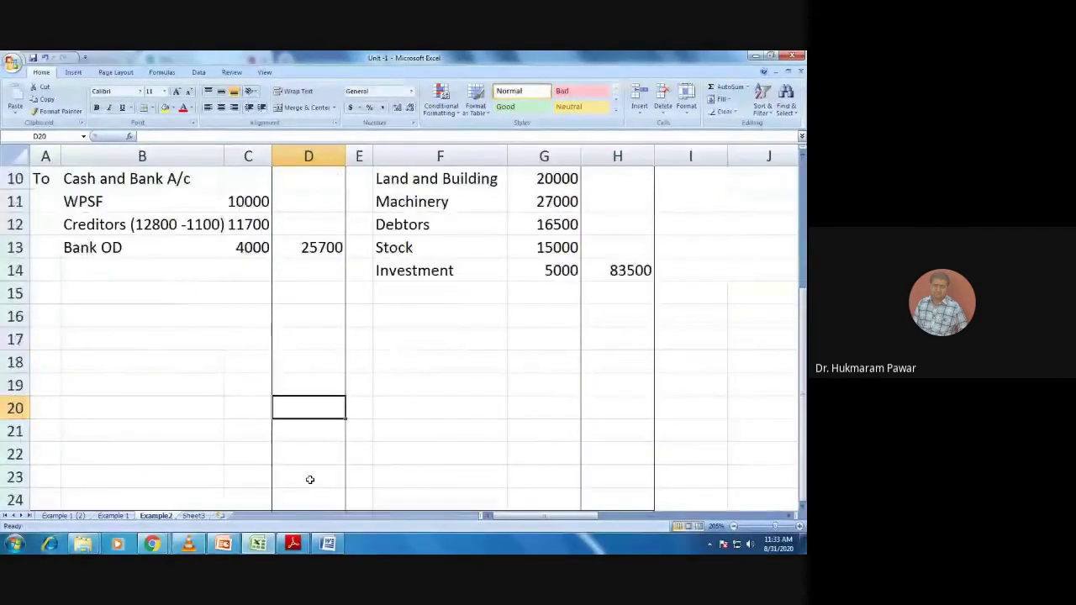
type("=")
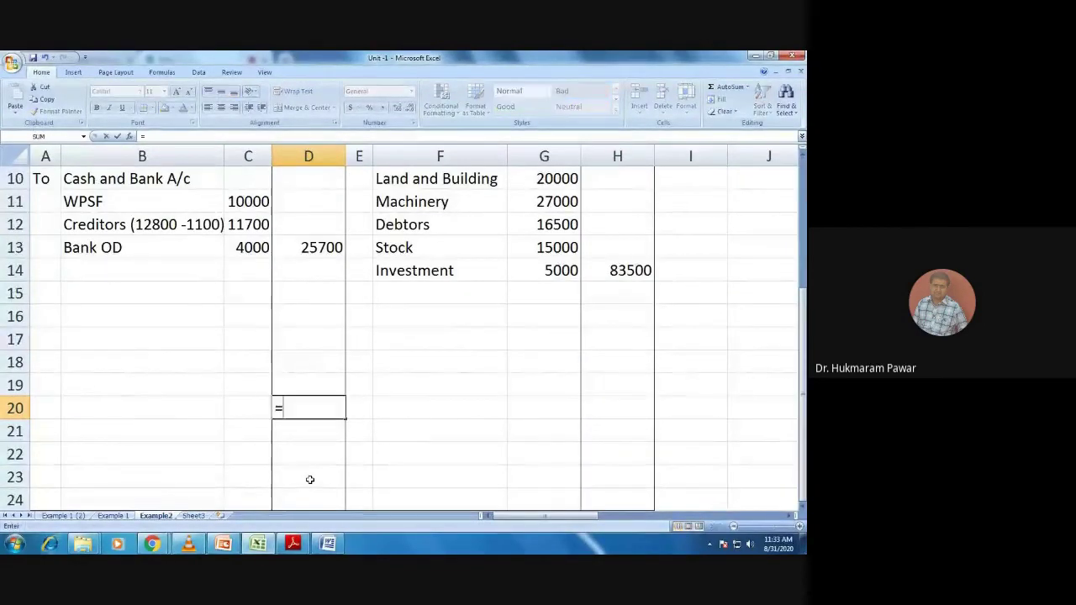
type("Su")
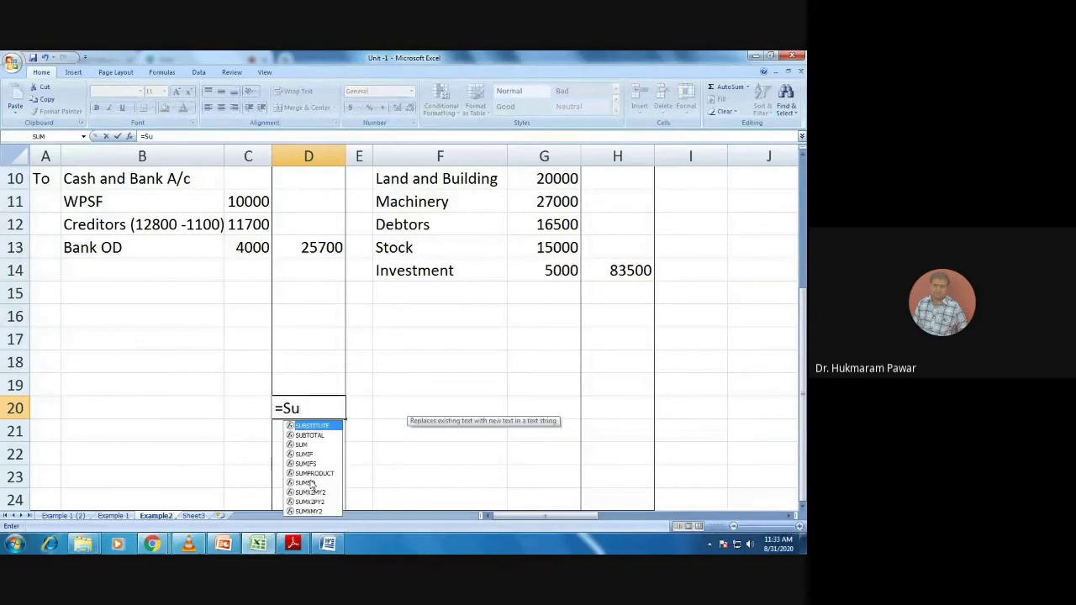
type("m(")
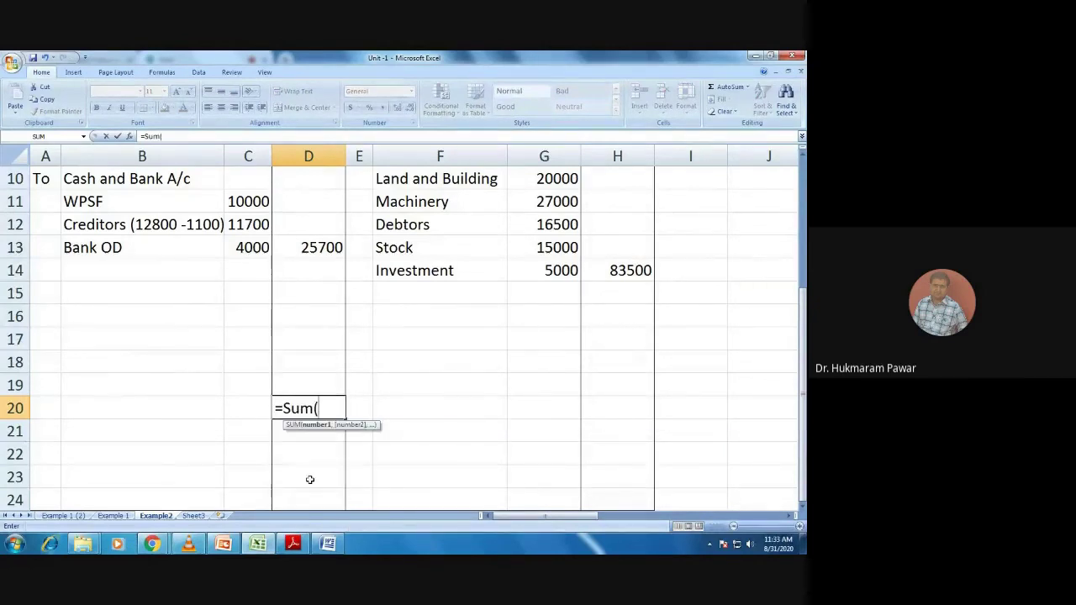
scroll(309, 479, "up", 3)
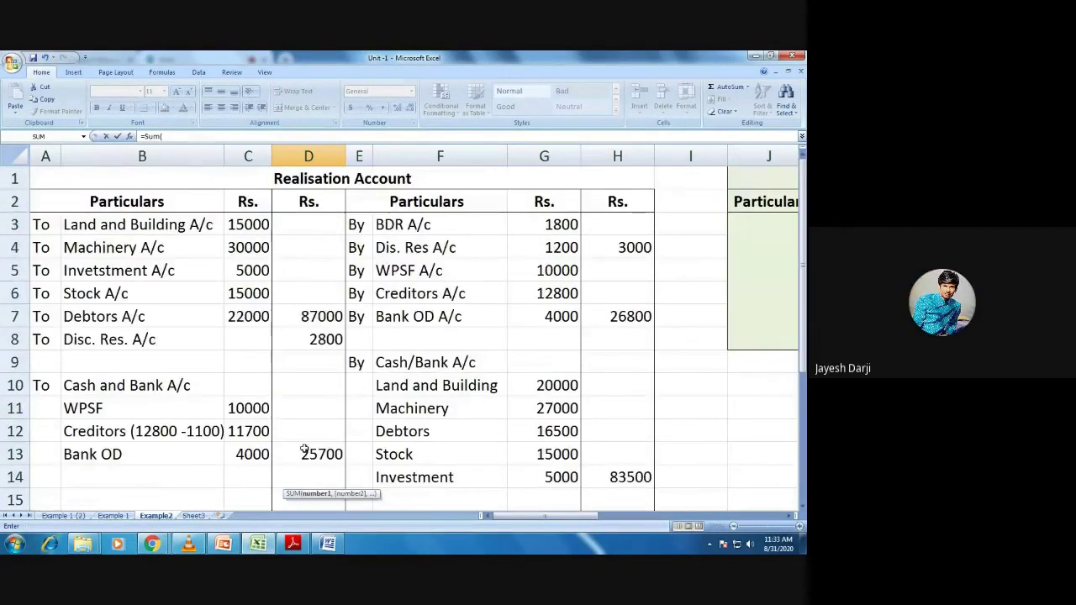
left_click_drag(305, 223, 317, 446)
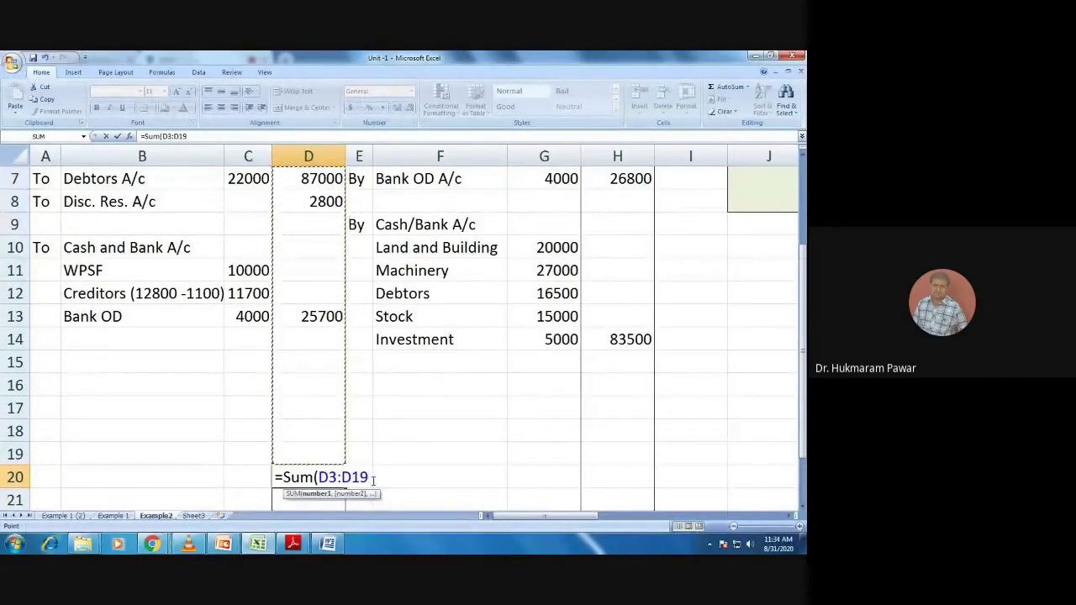
type(")")
key("Return")
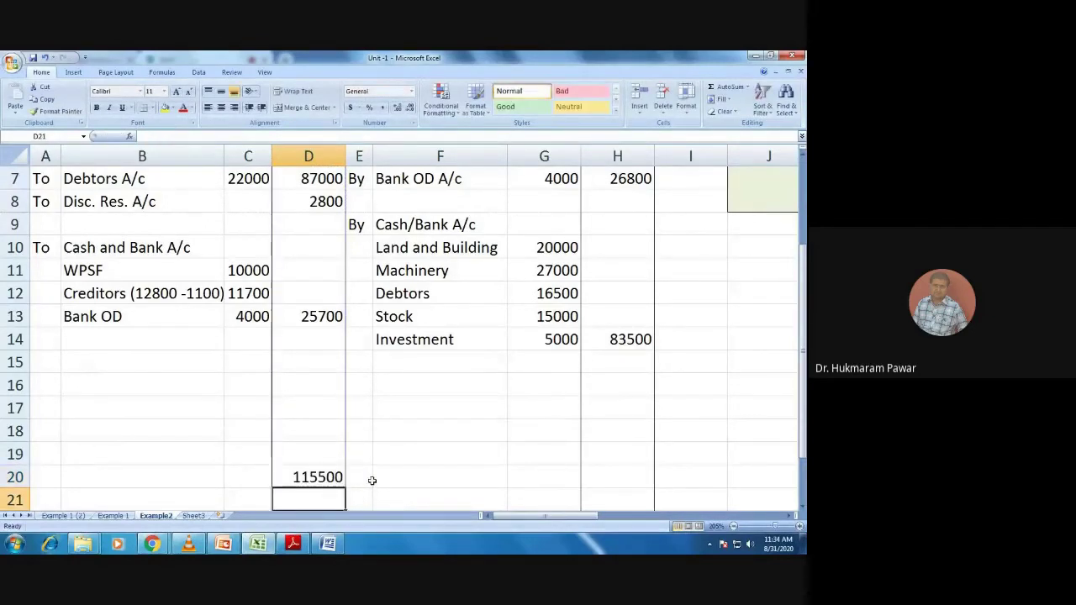
Enter 115500 in H20 as the matching total on the Realisation Account's credit side
left_click(626, 475)
type("1")
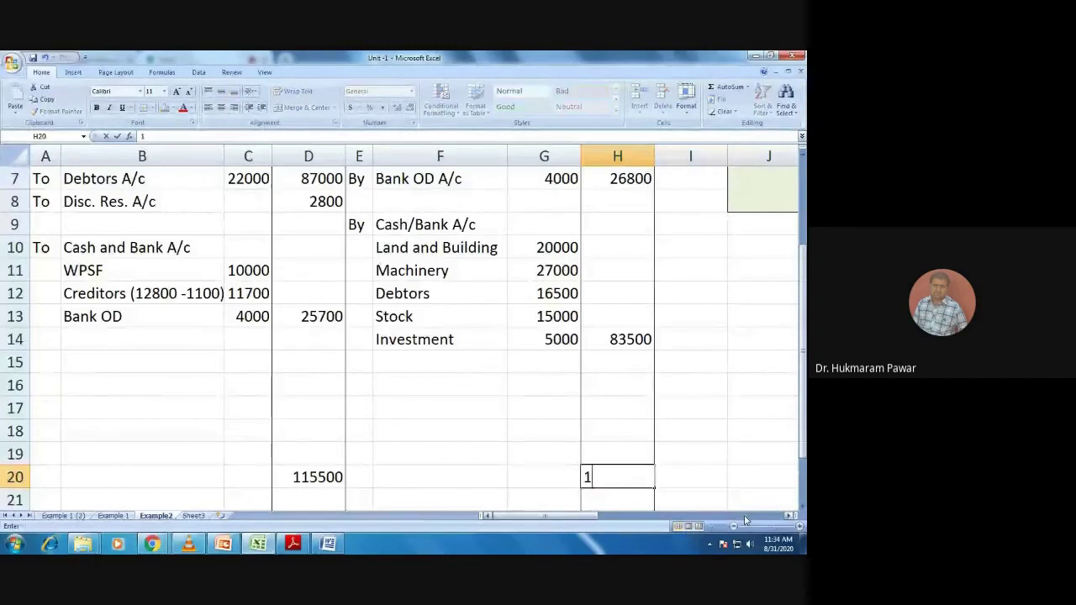
type("15")
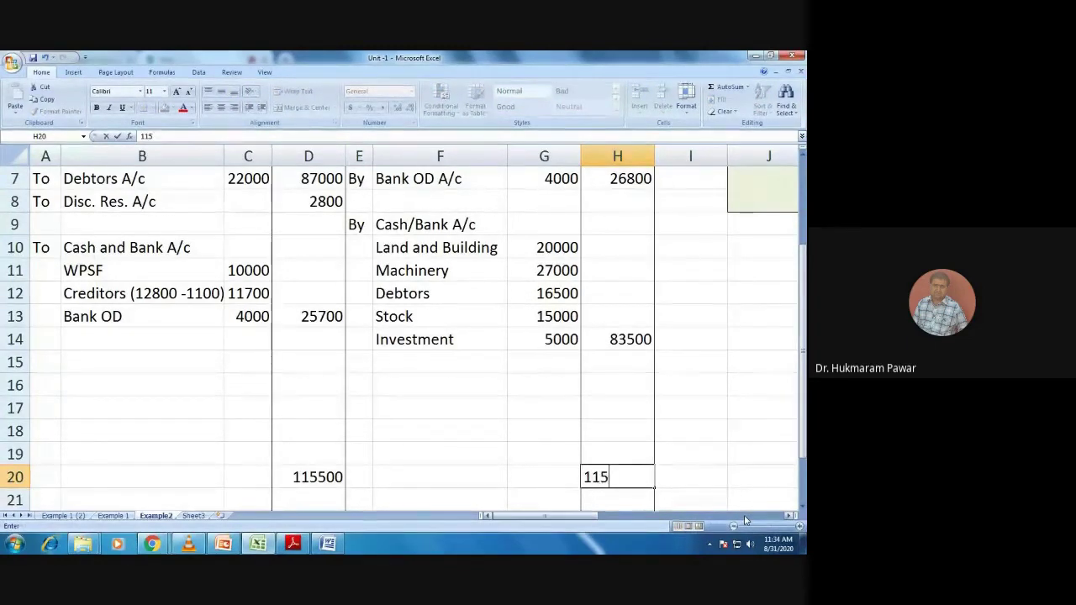
type("500")
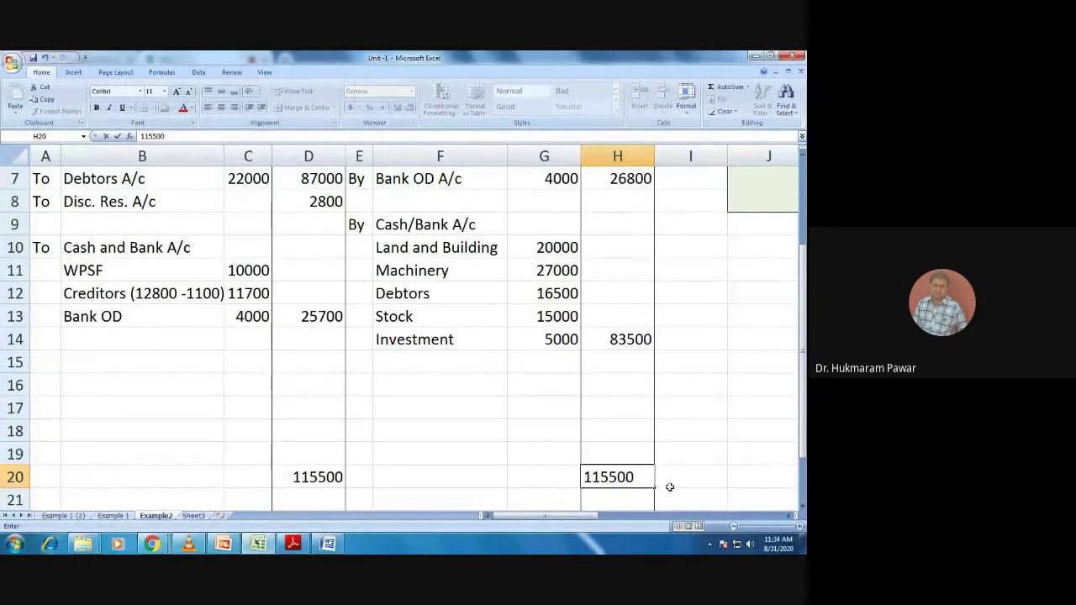
left_click(626, 499)
Try calculating the Realisation Account's credit-side balancing figure in H19 with the formula =H20-H7-H4, and clear the cell
left_click(626, 455)
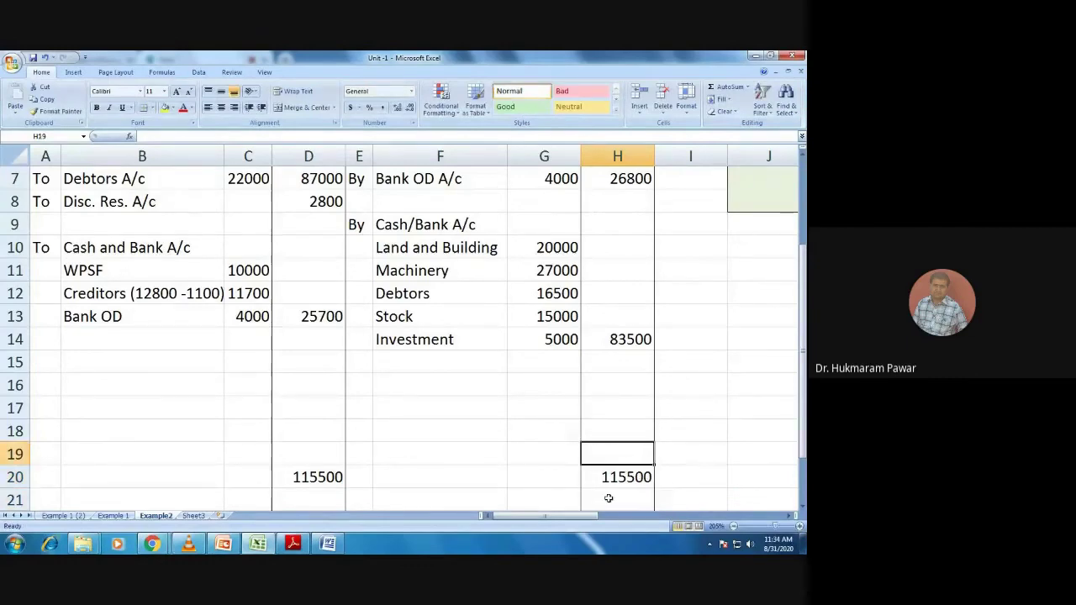
scroll(609, 494, "up", 2)
scroll(611, 488, "down", 3)
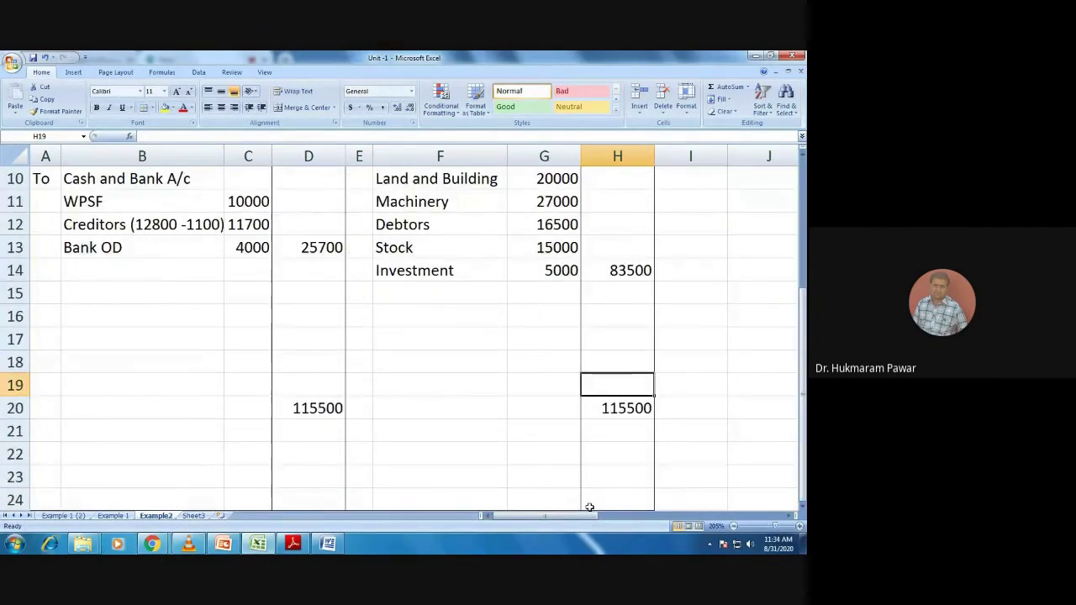
type("=")
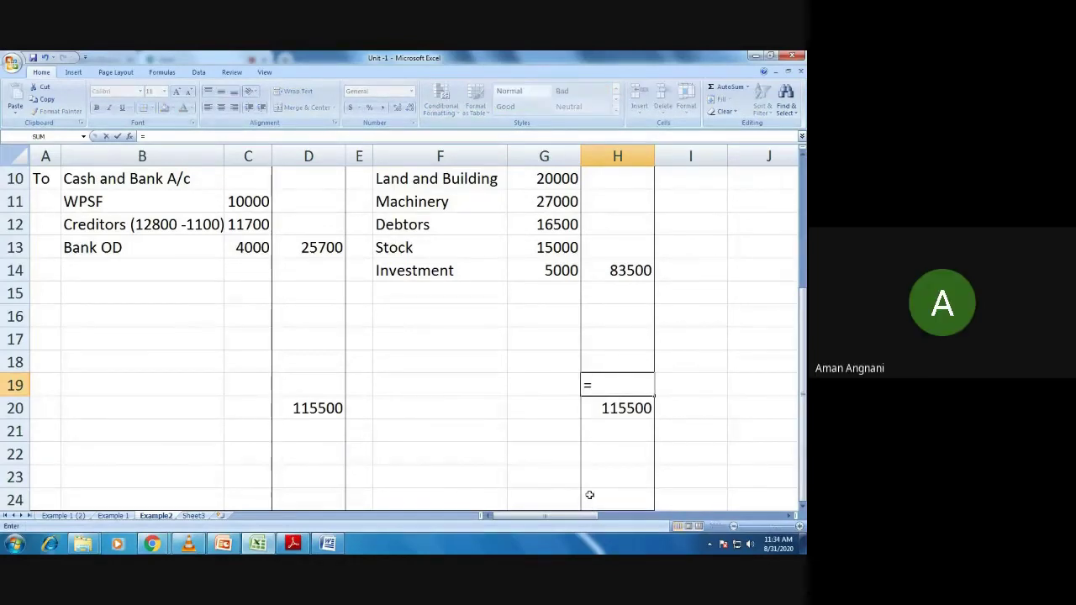
left_click(607, 408)
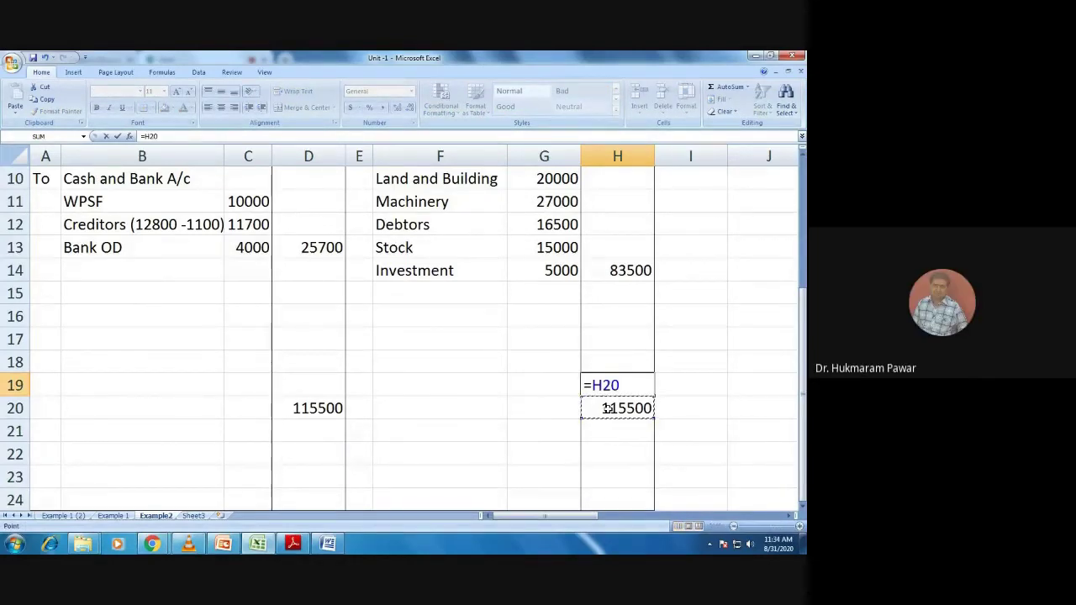
type("-")
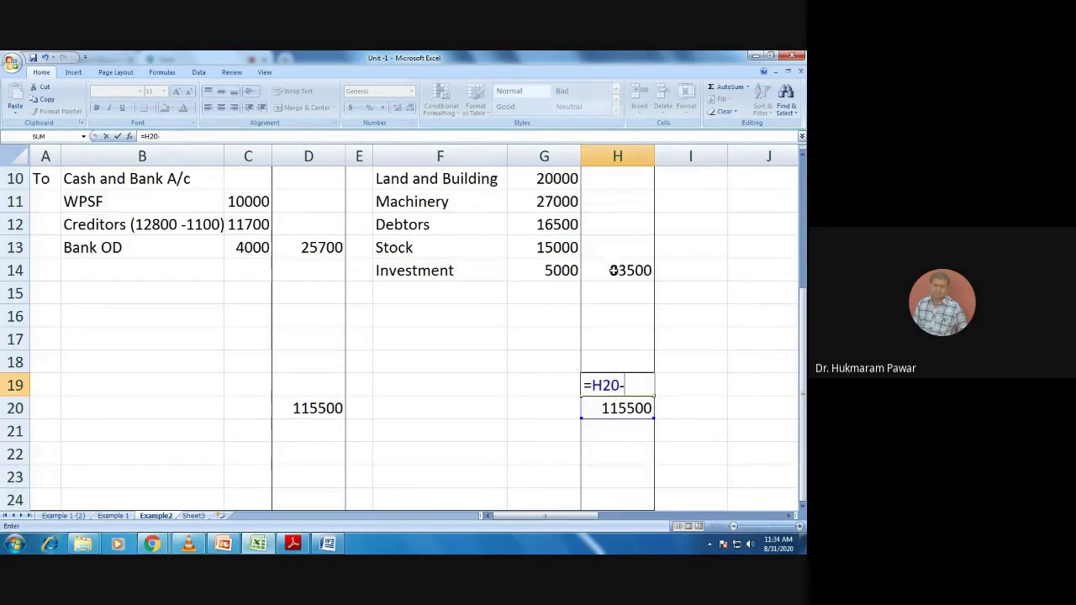
left_click(613, 270)
scroll(608, 308, "up", 3)
left_click(600, 315)
type("-")
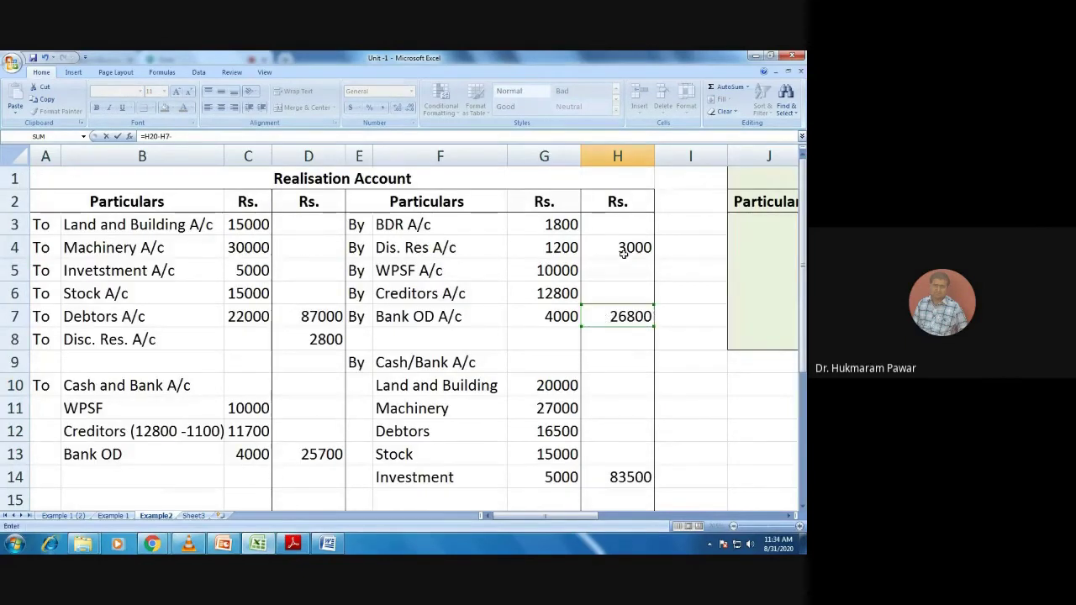
left_click(622, 252)
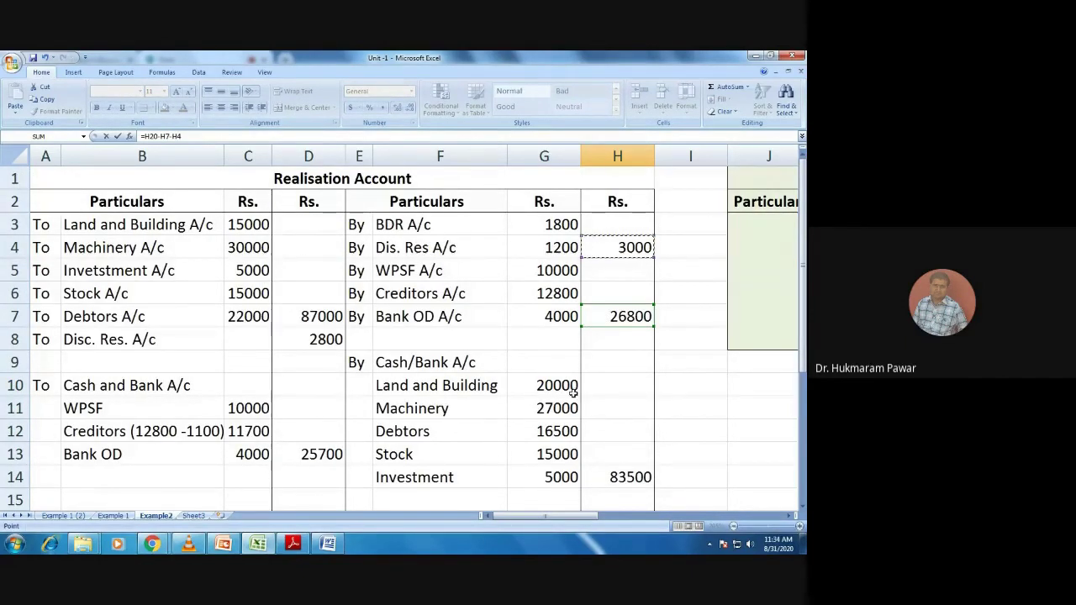
scroll(574, 393, "down", 5)
key("Return")
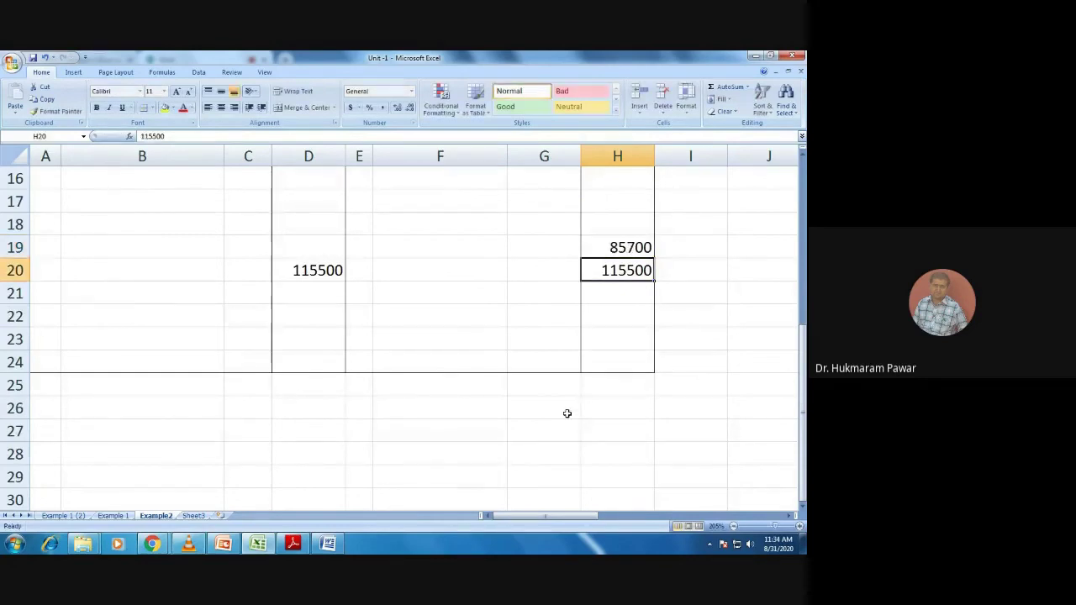
scroll(567, 414, "up", 3)
scroll(568, 414, "down", 1)
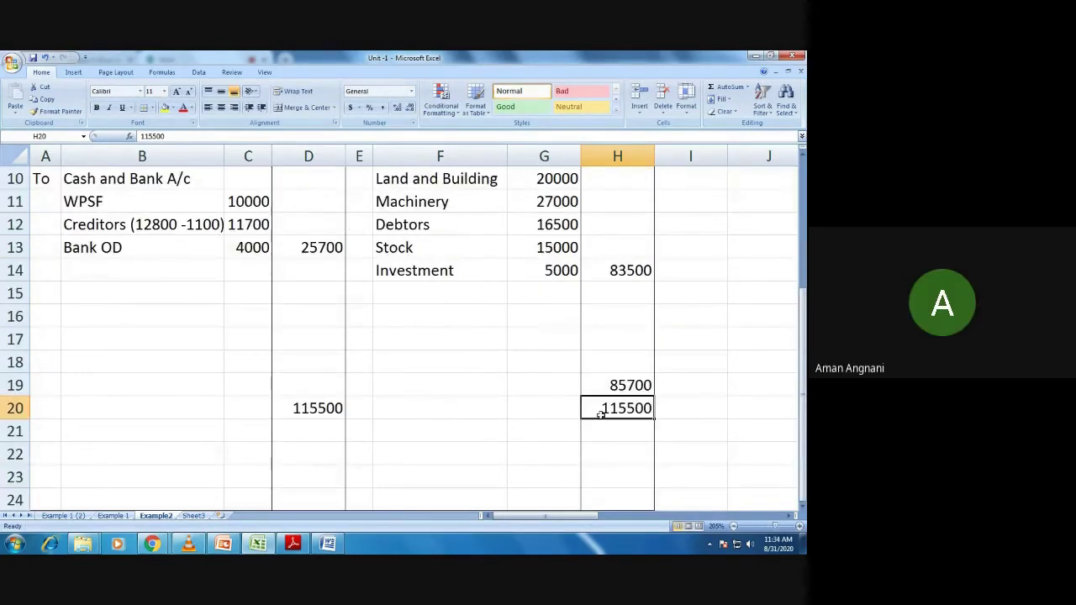
left_click(612, 387)
key("Delete")
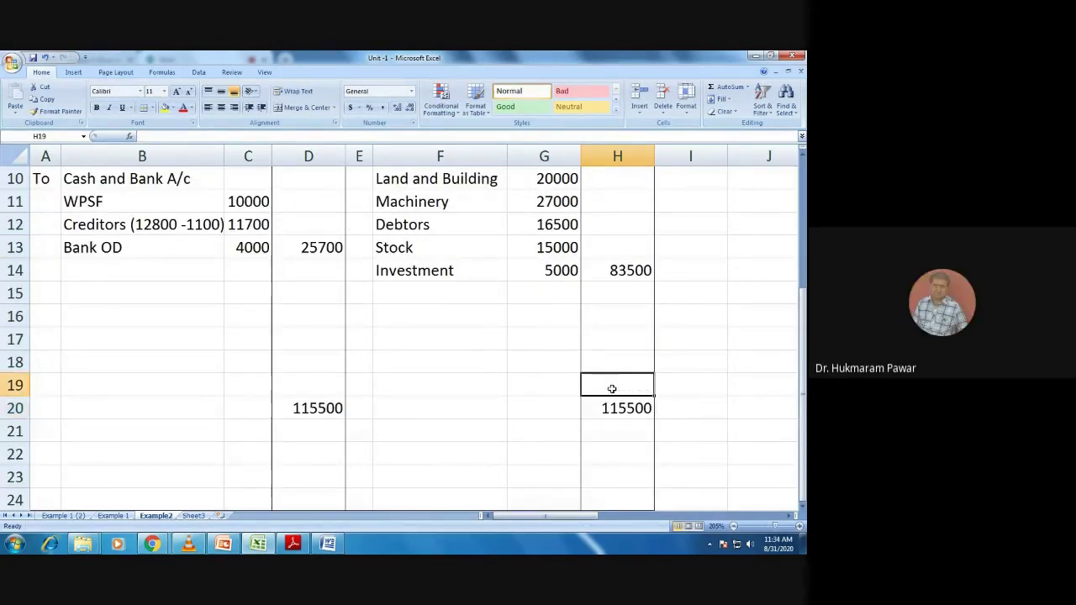
Calculate the Realisation Account's balancing figure in H19 with the formula =H20-H14-H7-H4 and check it against the credit entries
type("=")
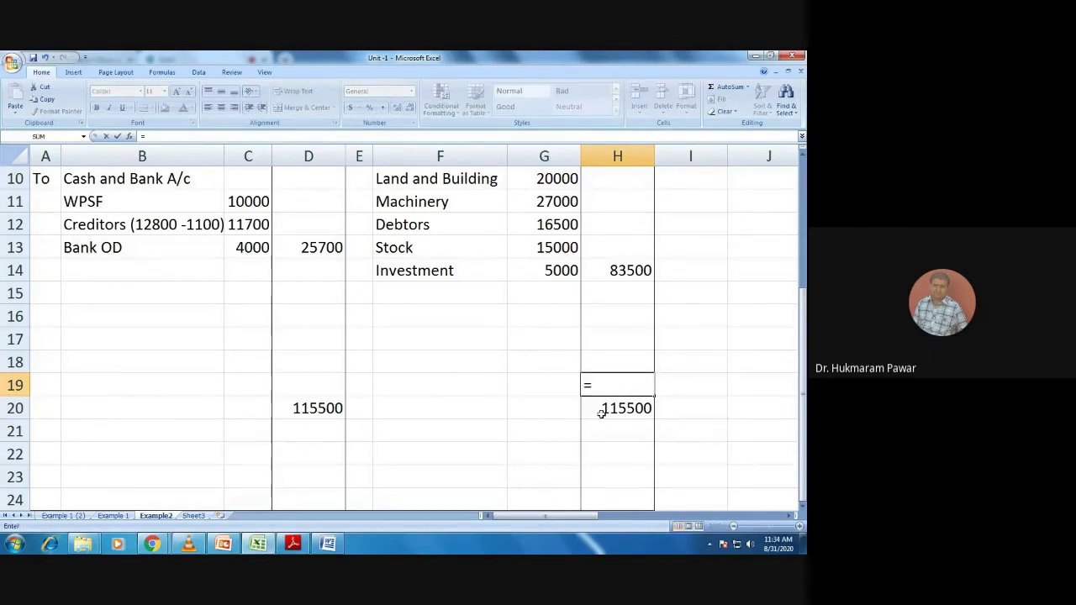
left_click(600, 410)
type("-")
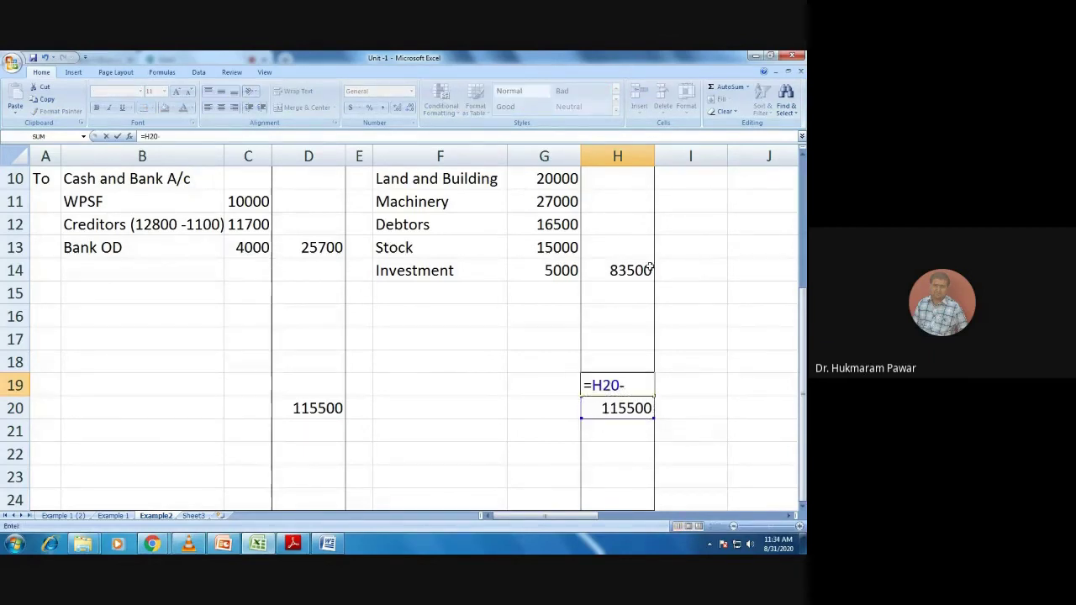
left_click(649, 269)
scroll(632, 316, "up", 3)
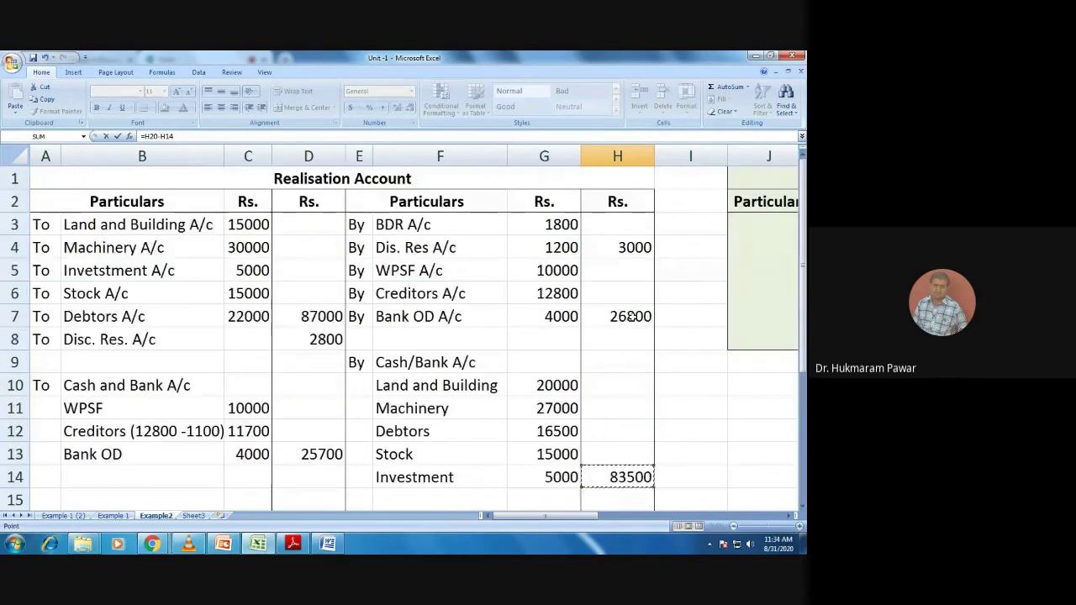
type("-")
left_click(630, 316)
type("-")
left_click(607, 245)
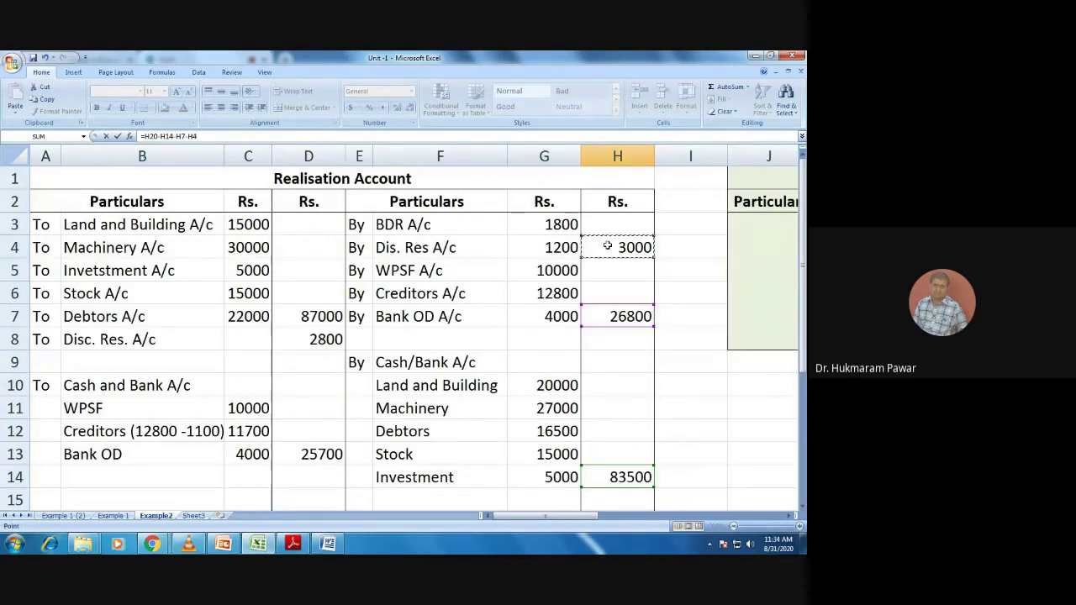
scroll(605, 369, "down", 4)
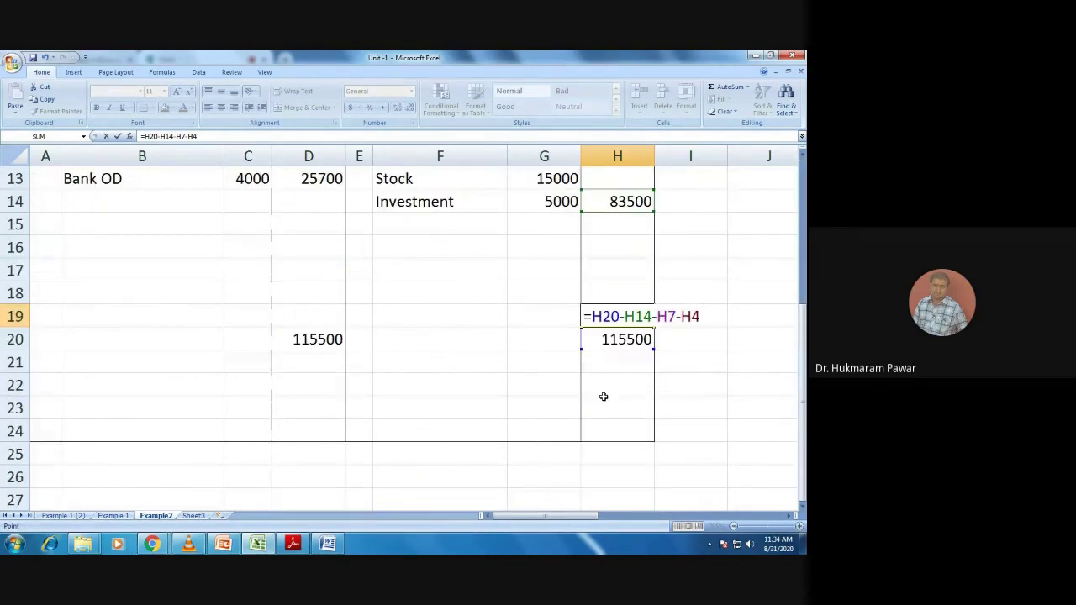
key("Return")
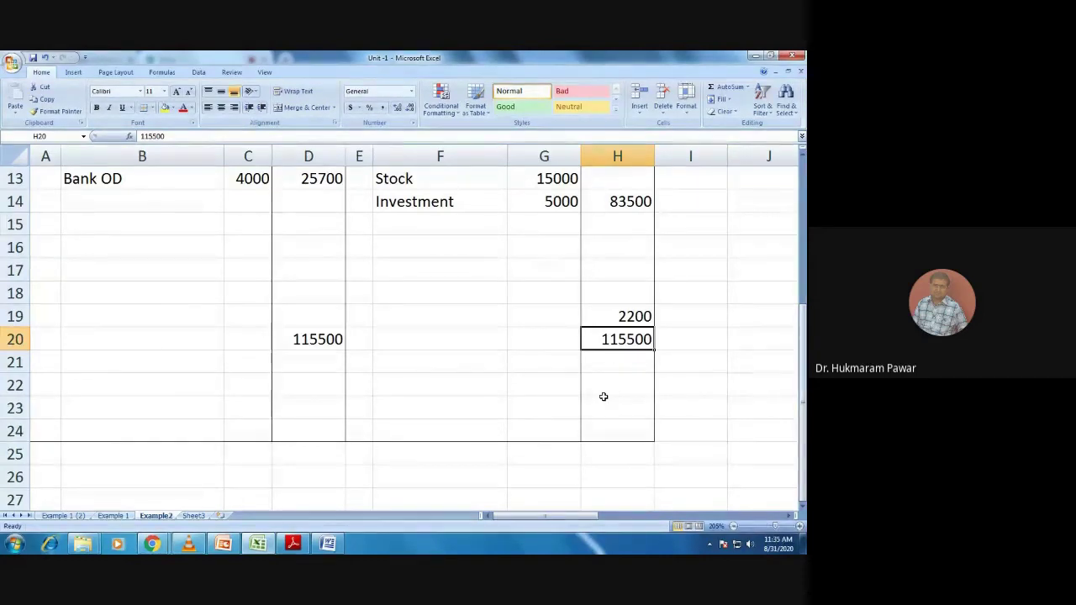
left_click(605, 313)
scroll(616, 399, "up", 2)
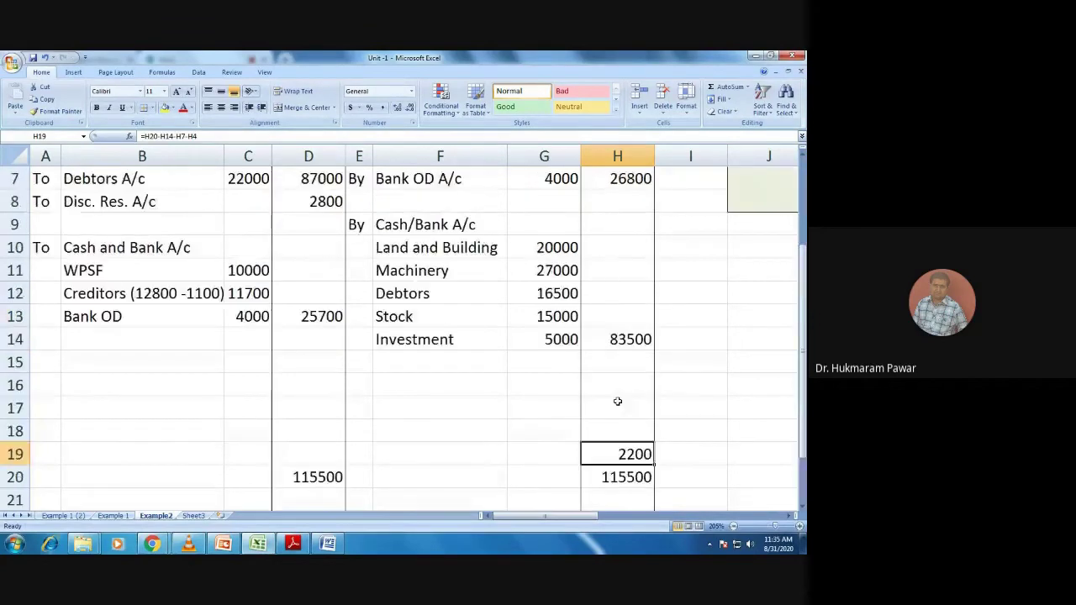
scroll(613, 402, "down", 2)
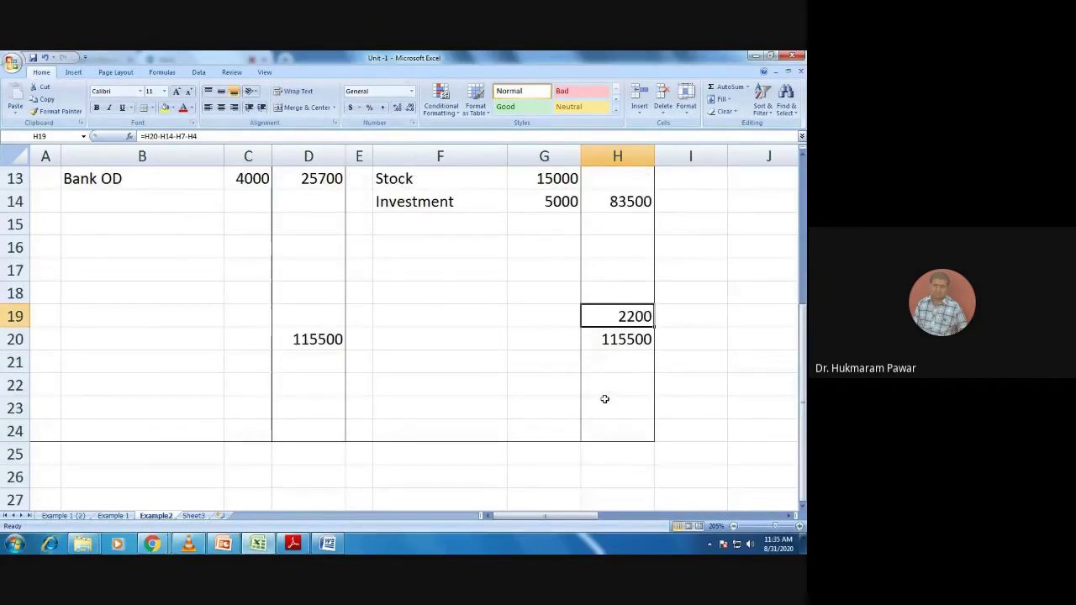
scroll(604, 399, "up", 2)
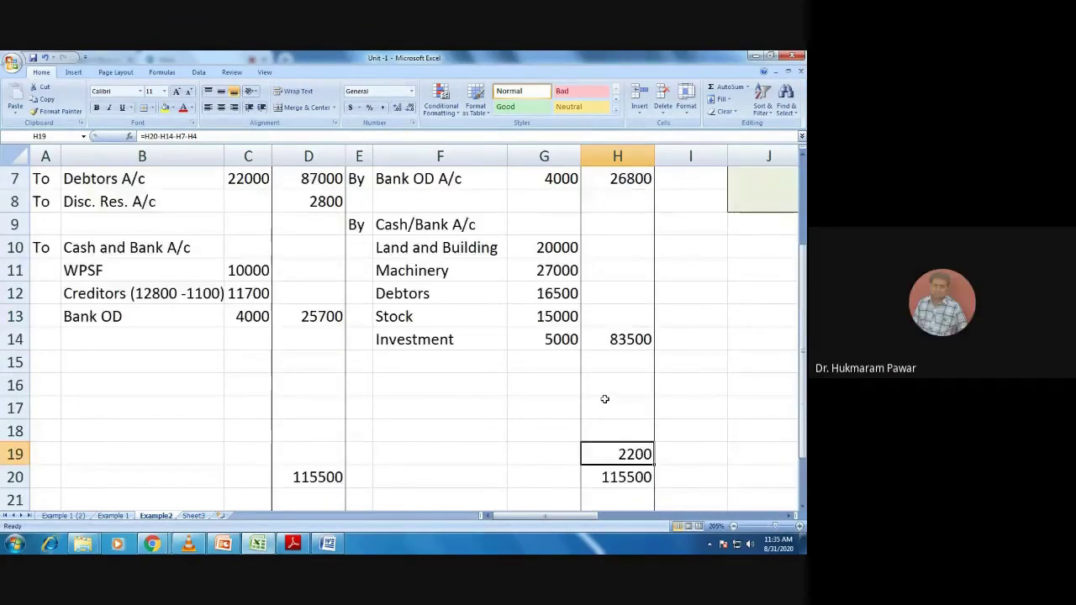
scroll(770, 384, "down", 1)
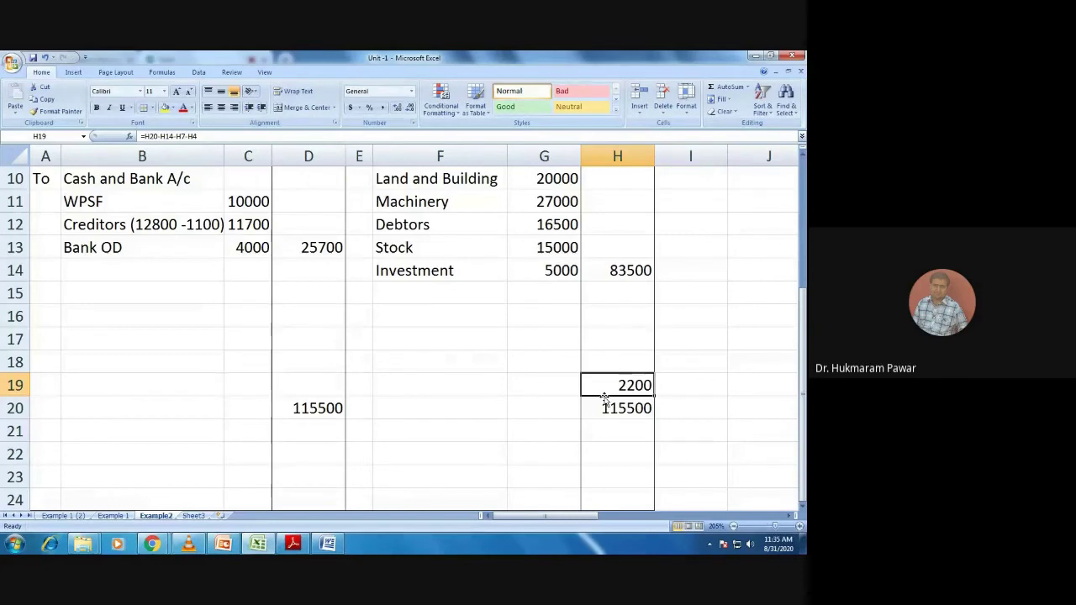
Add the credit entry "By Capital A/c" in row 15, listing partners A, B and C beneath it in F16:F18
left_click(387, 299)
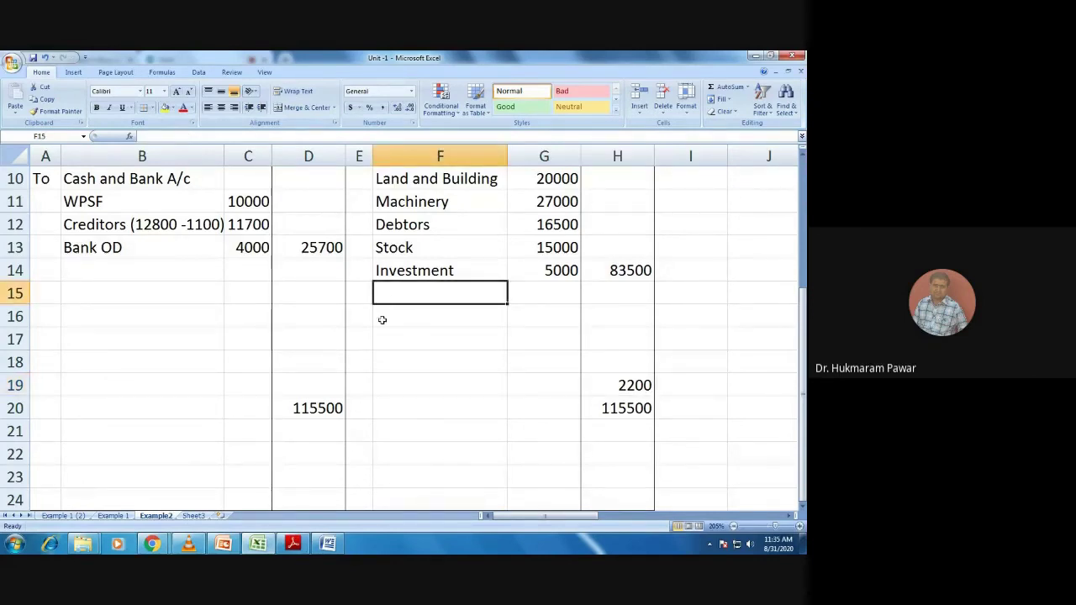
key("Left")
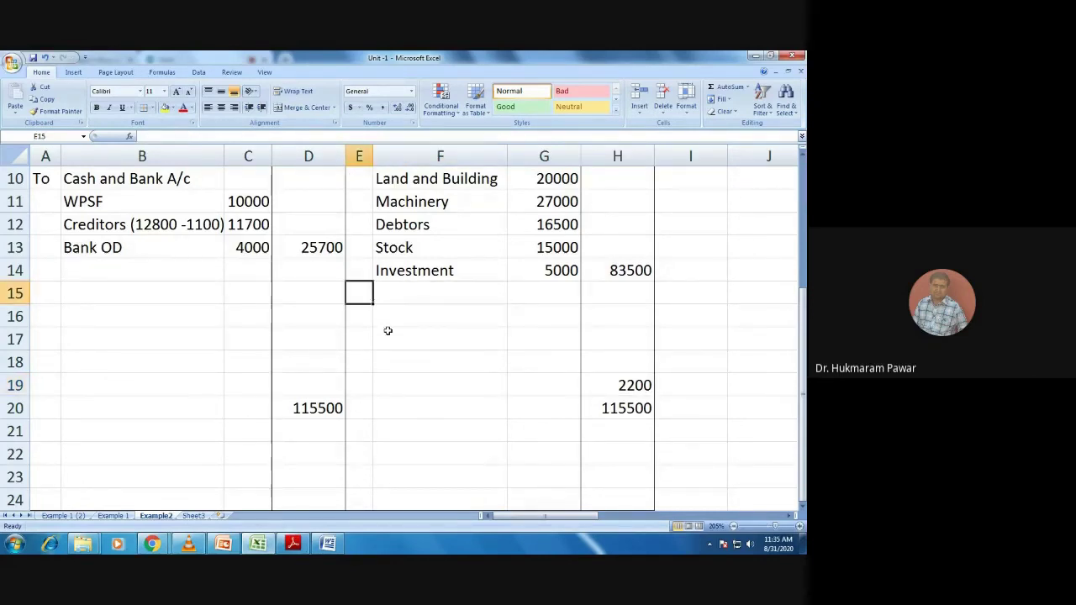
type("By")
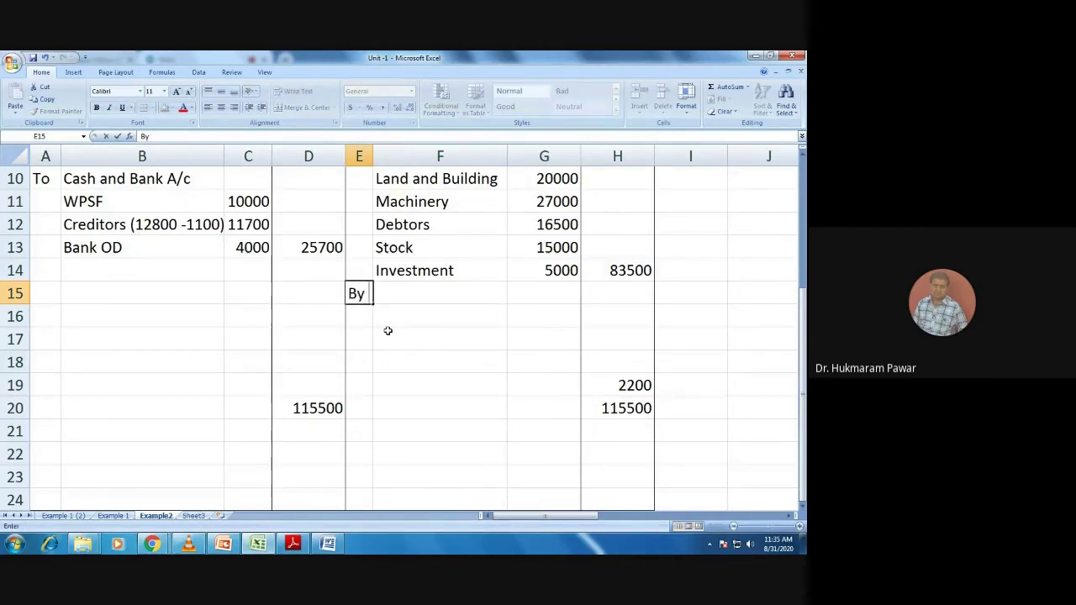
key("Right")
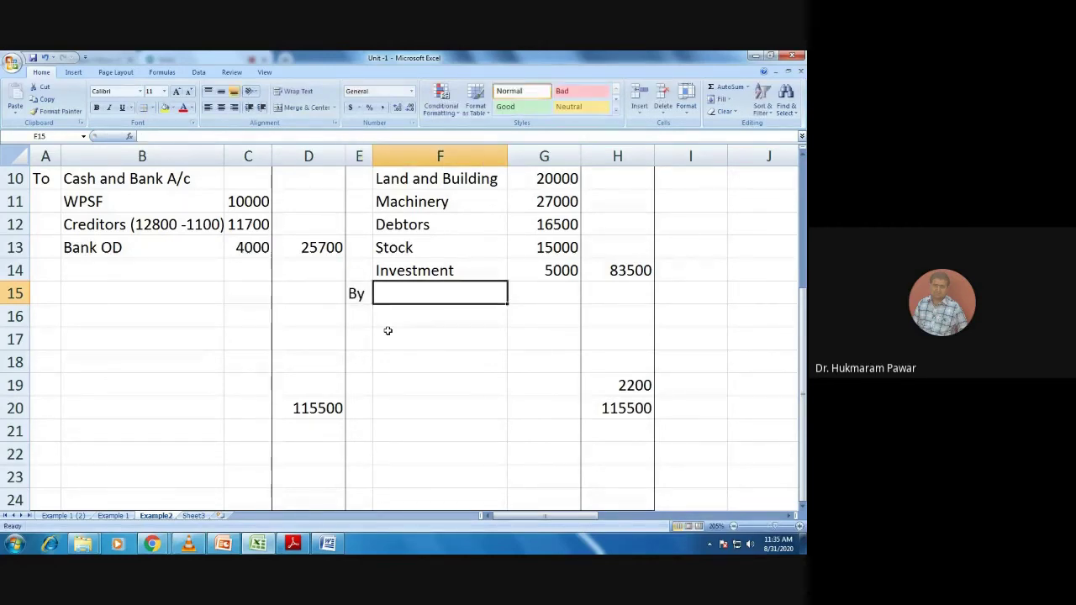
type("Capital")
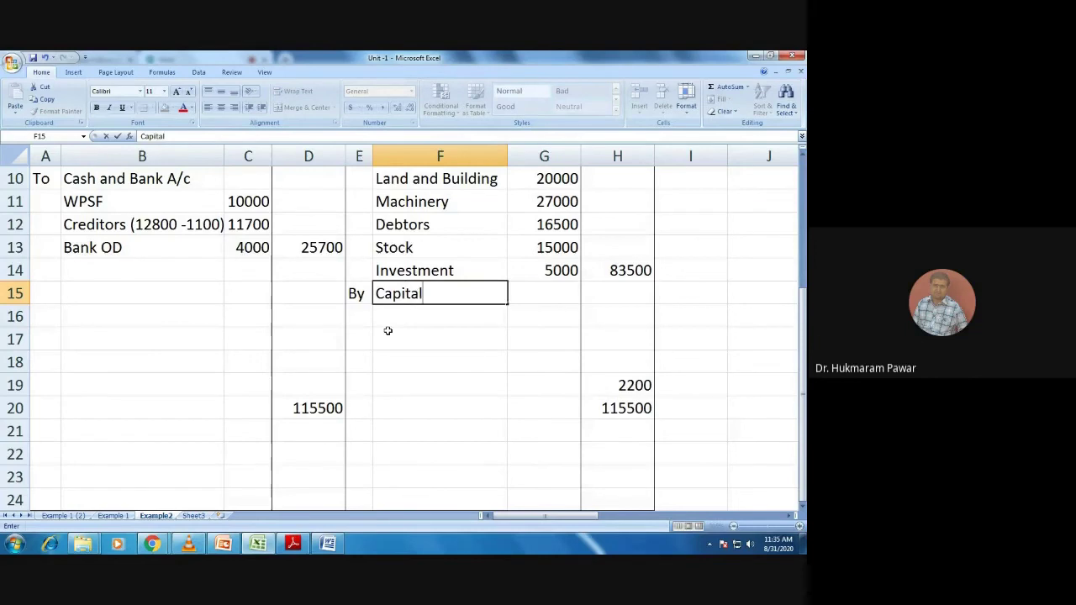
type(" A/c")
key("Return")
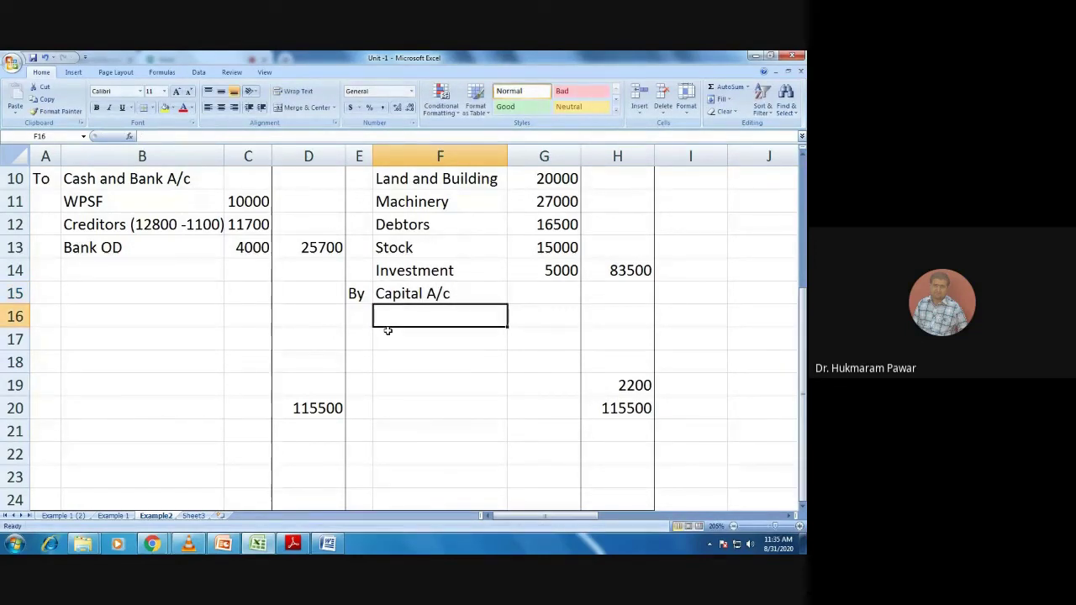
type("A")
key("Return")
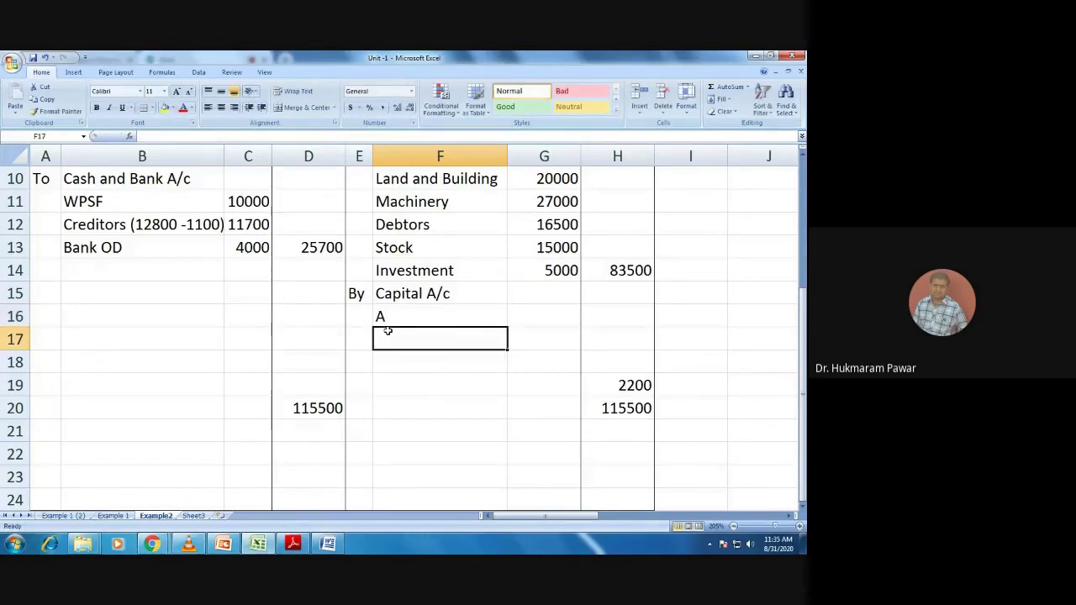
type("B")
key("Return")
type("C")
key("Right")
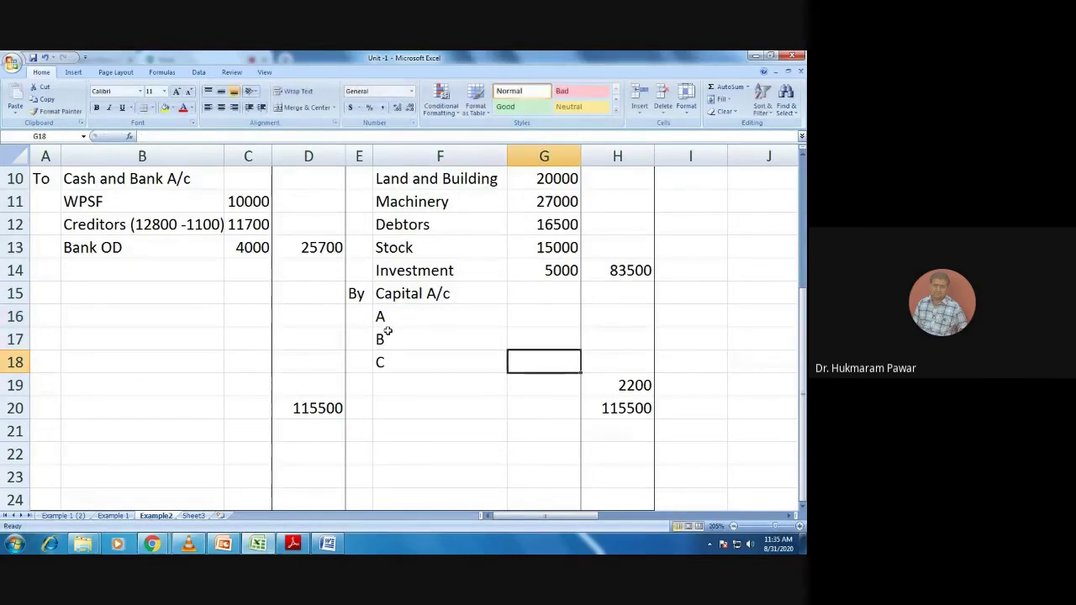
Enter the partners' shares of the realisation loss in column G: 733 for A, 733 for B and 734 for C
key("Up")
key("Up")
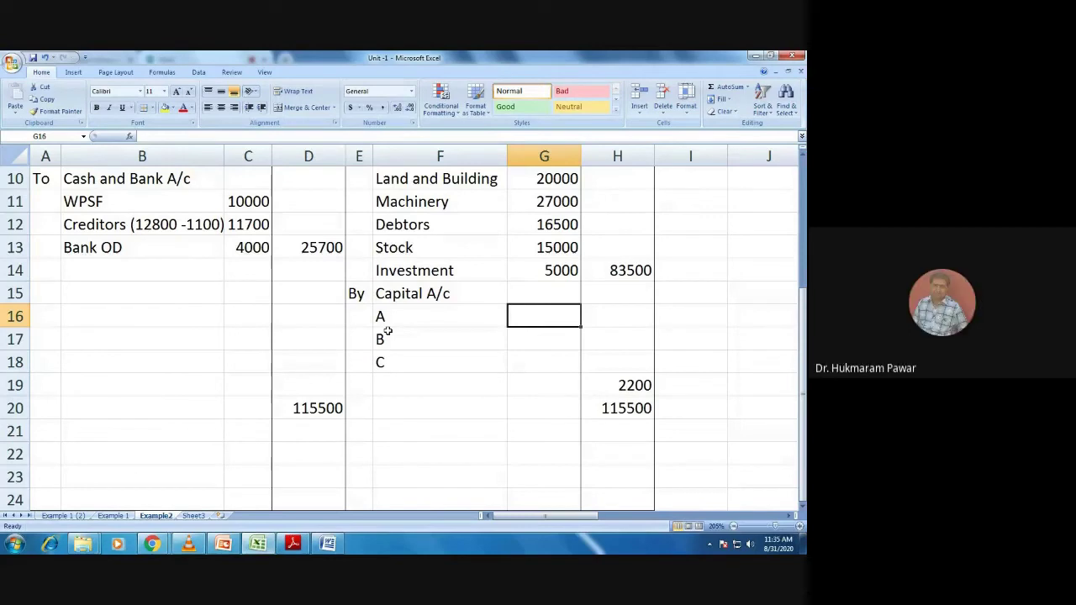
type("733")
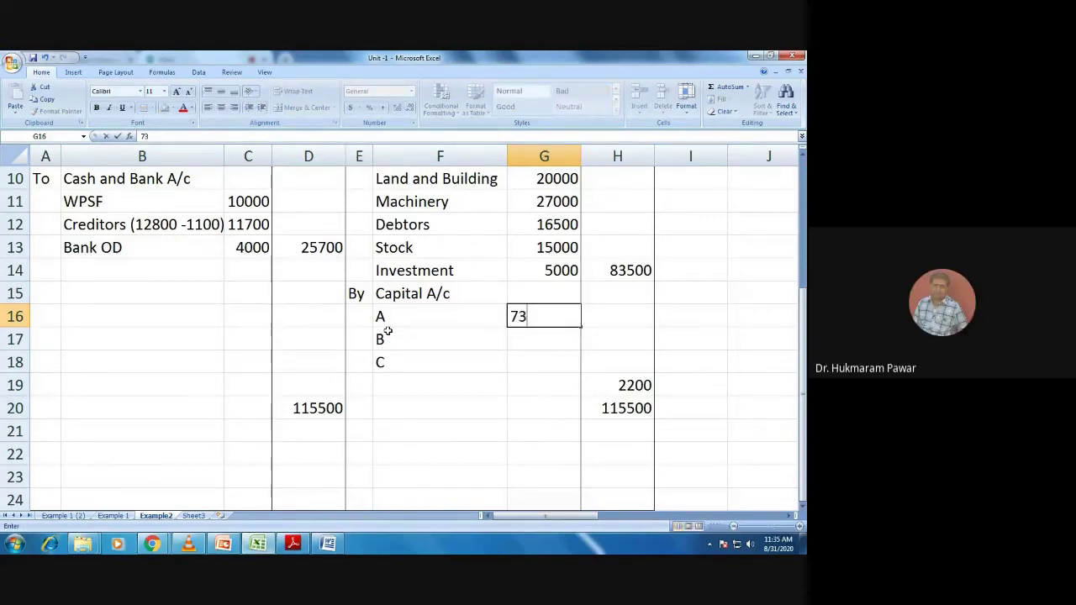
key("Return")
type("7")
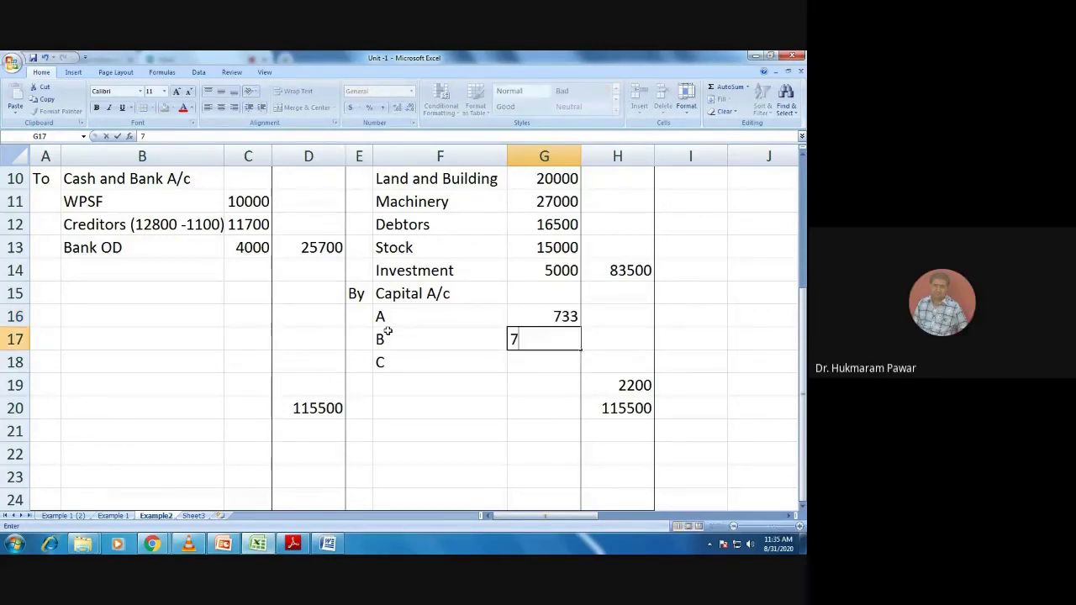
type("33")
key("Return")
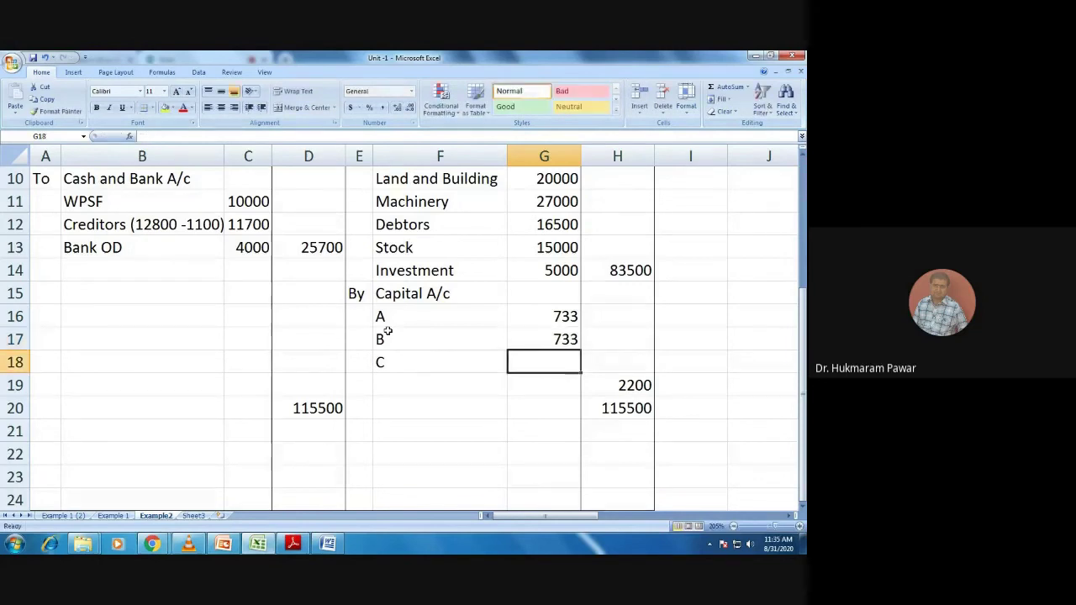
type("734")
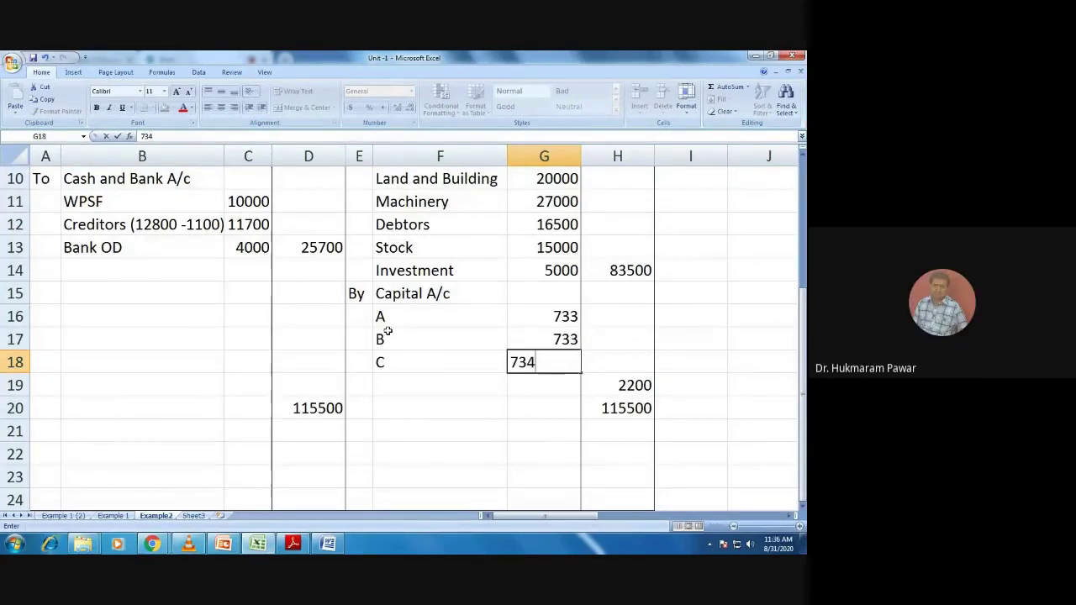
key("Return")
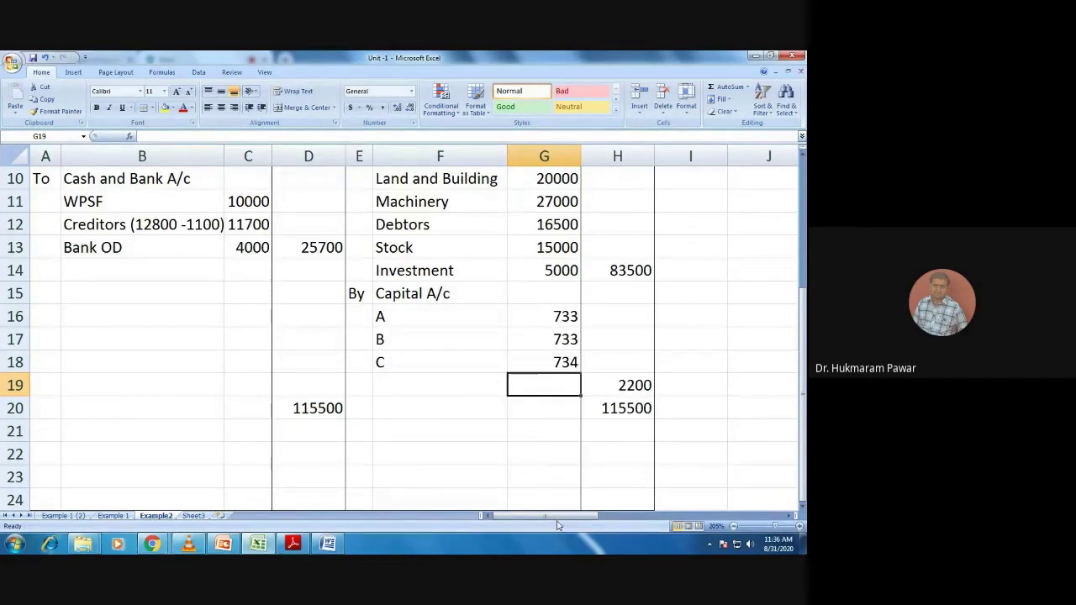
Add the debit entry "To Realisation A/c" in J3 of the Capital Accounts
left_click_drag(557, 518, 713, 520)
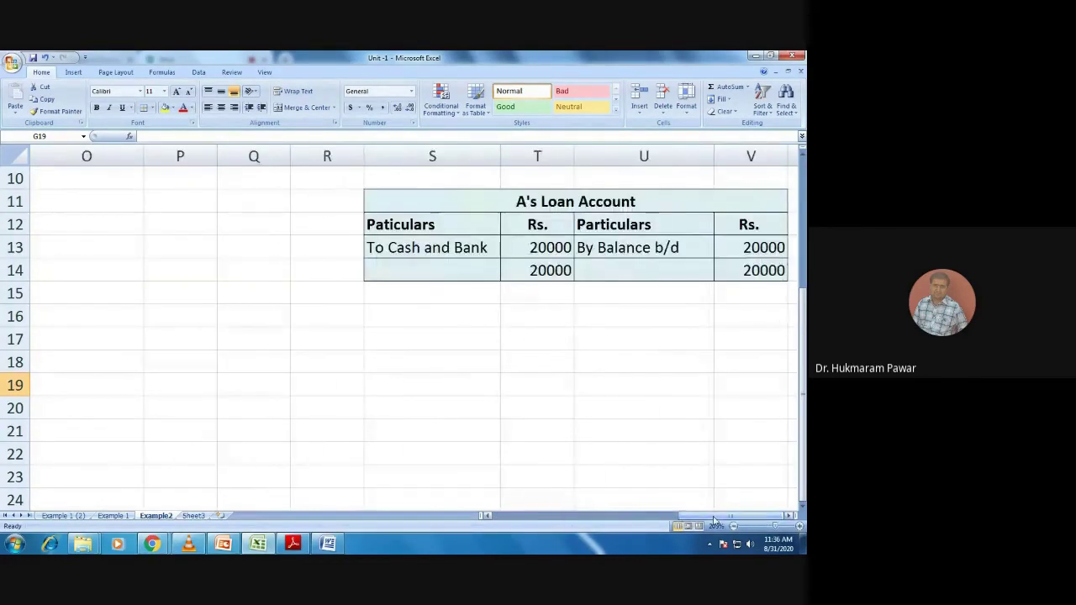
scroll(713, 521, "up", 3)
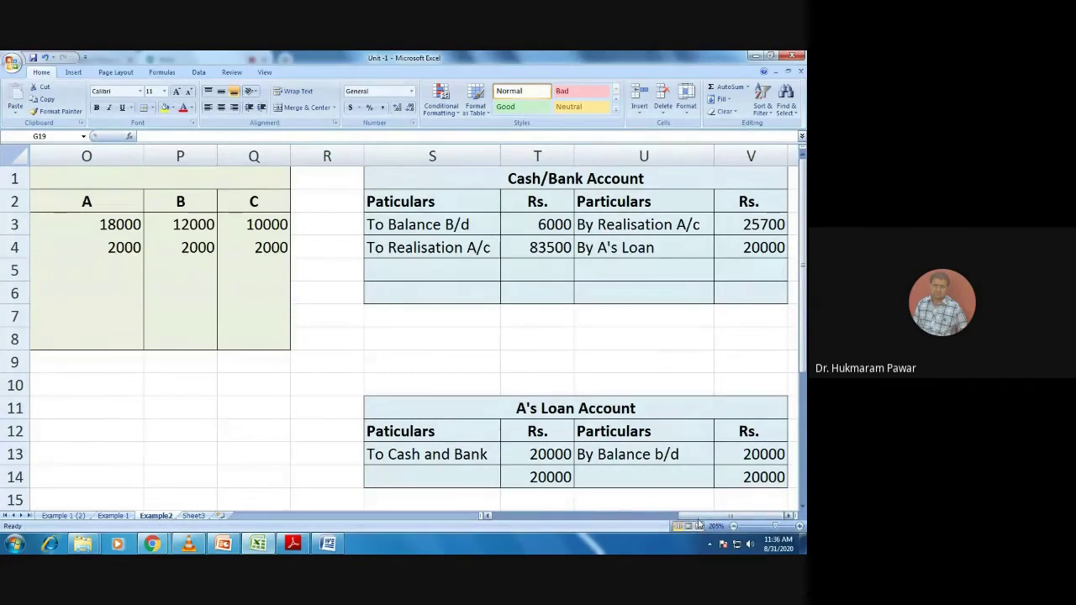
scroll(697, 523, "left", 5)
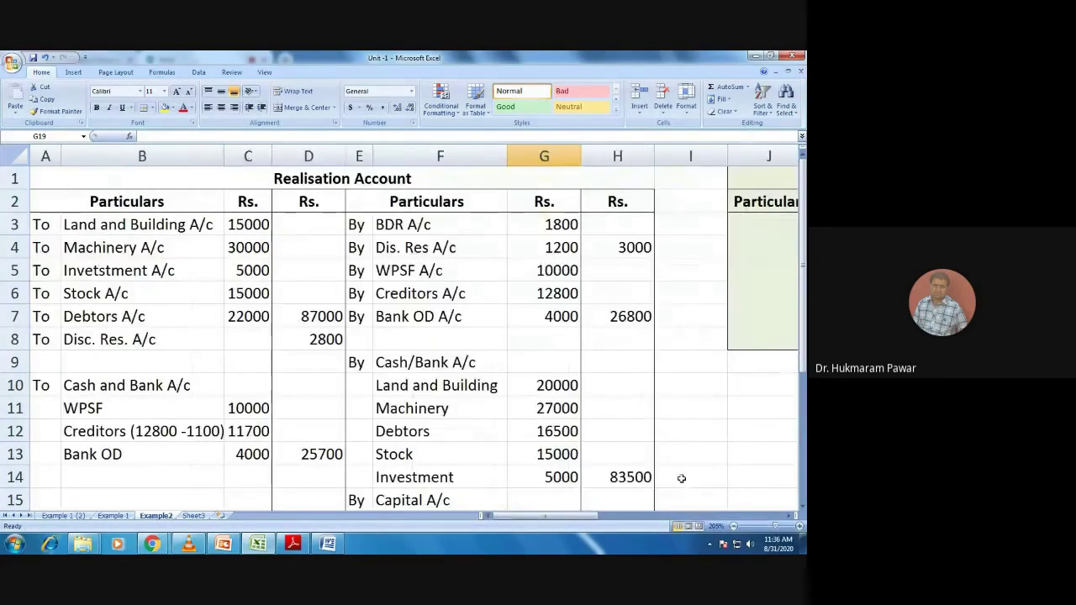
left_click_drag(538, 515, 626, 515)
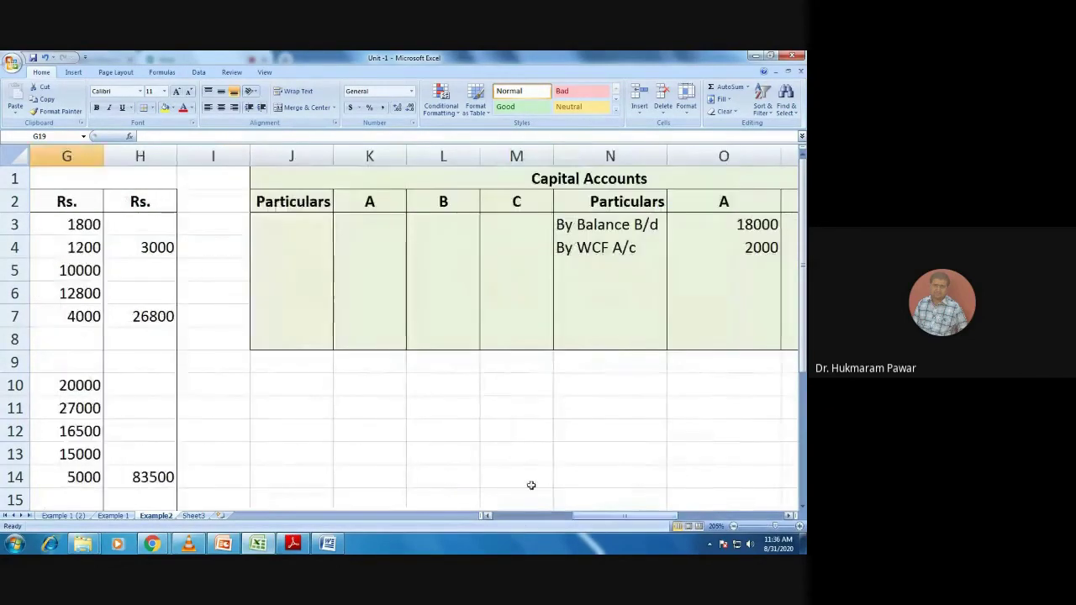
left_click(271, 220)
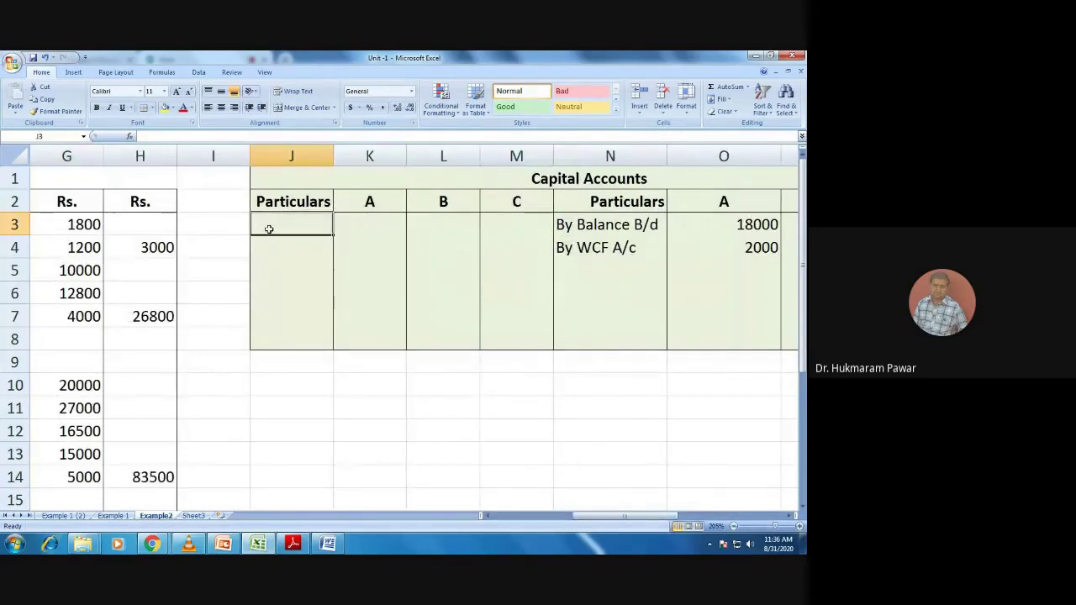
type("TO")
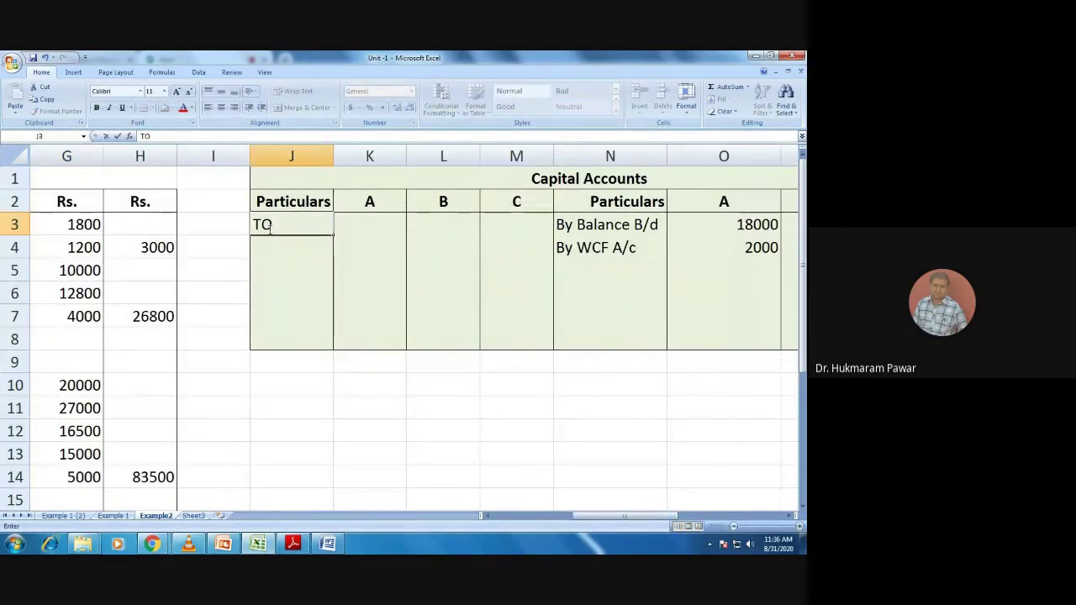
key("BackSpace")
type("o")
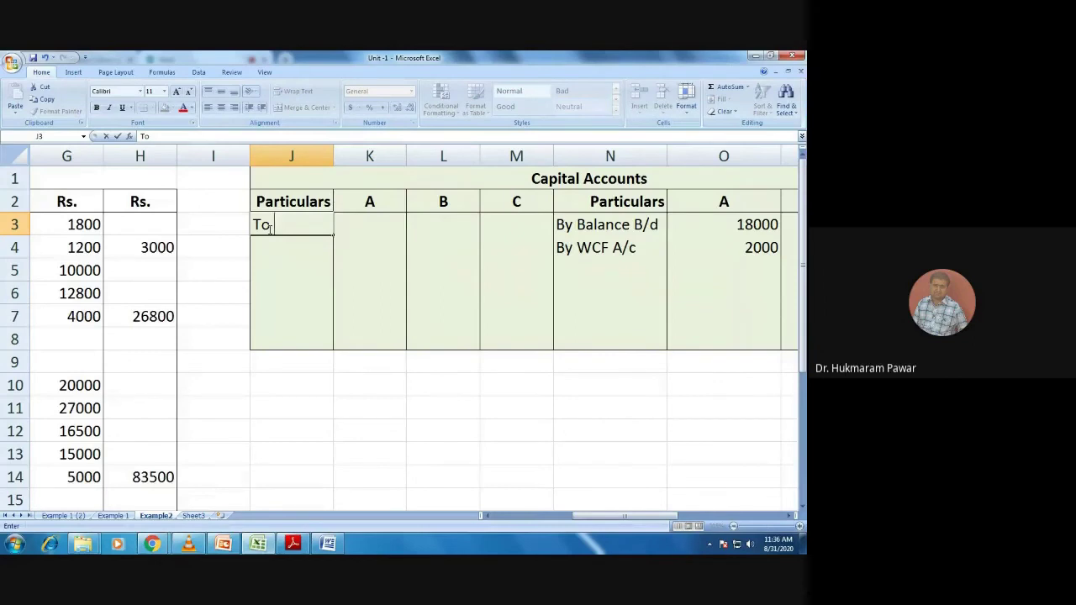
type(" Realisation")
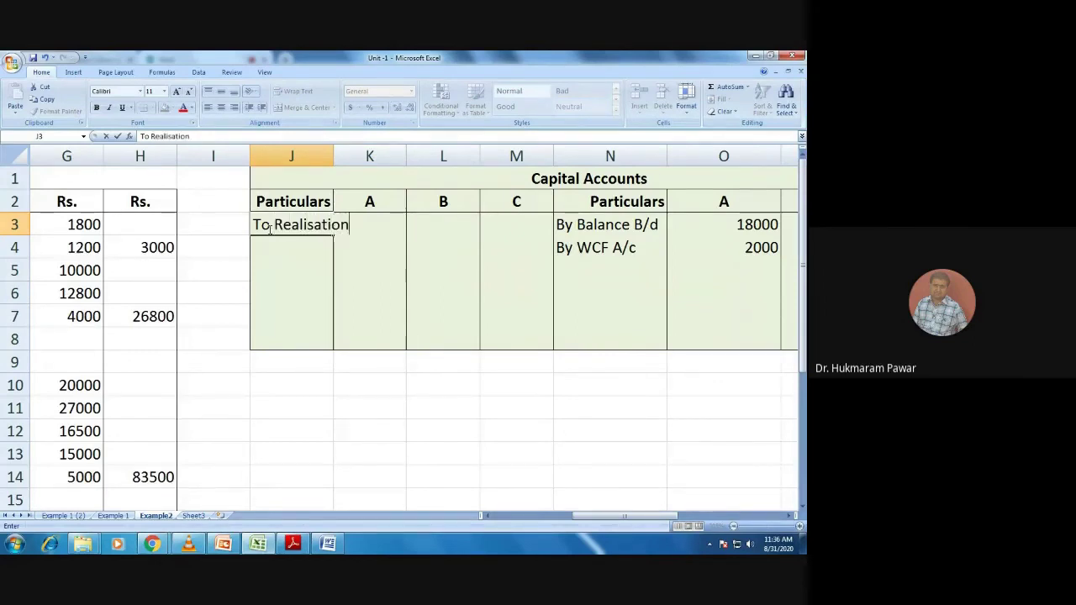
type(" A/c")
key("Tab")
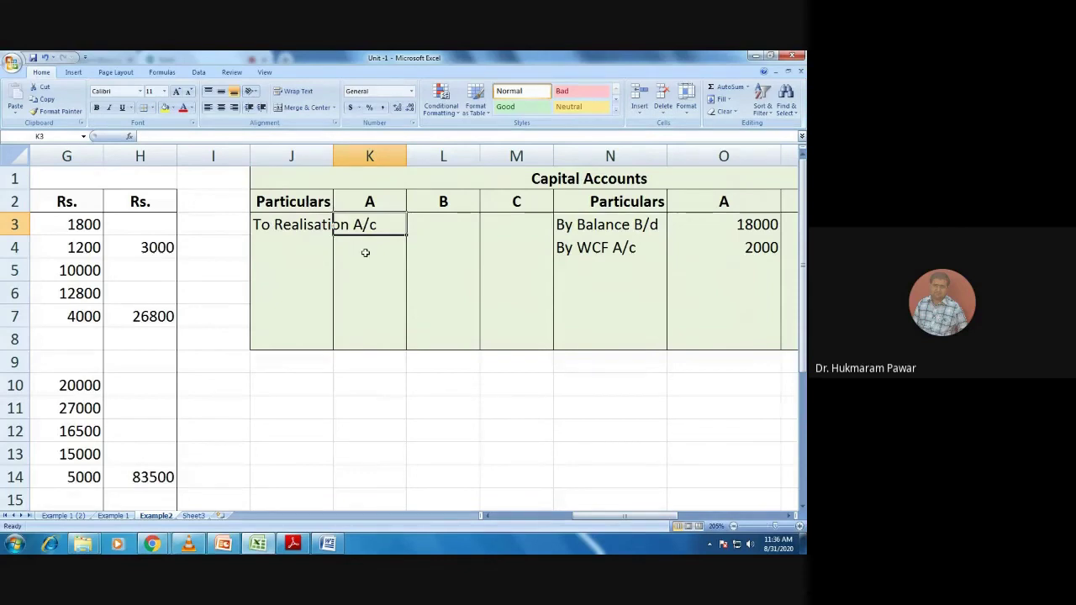
Enter the realisation loss shares in K3:M3 of the Capital Accounts: 733 for A, 733 for B and 734 for C
type("733")
key("Tab")
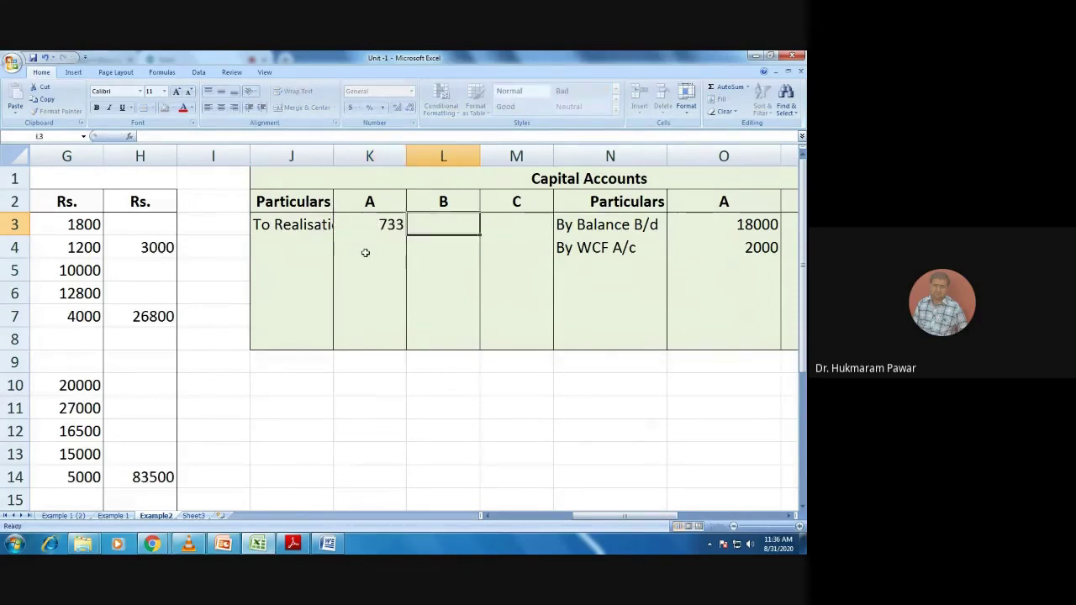
type("733")
key("Tab")
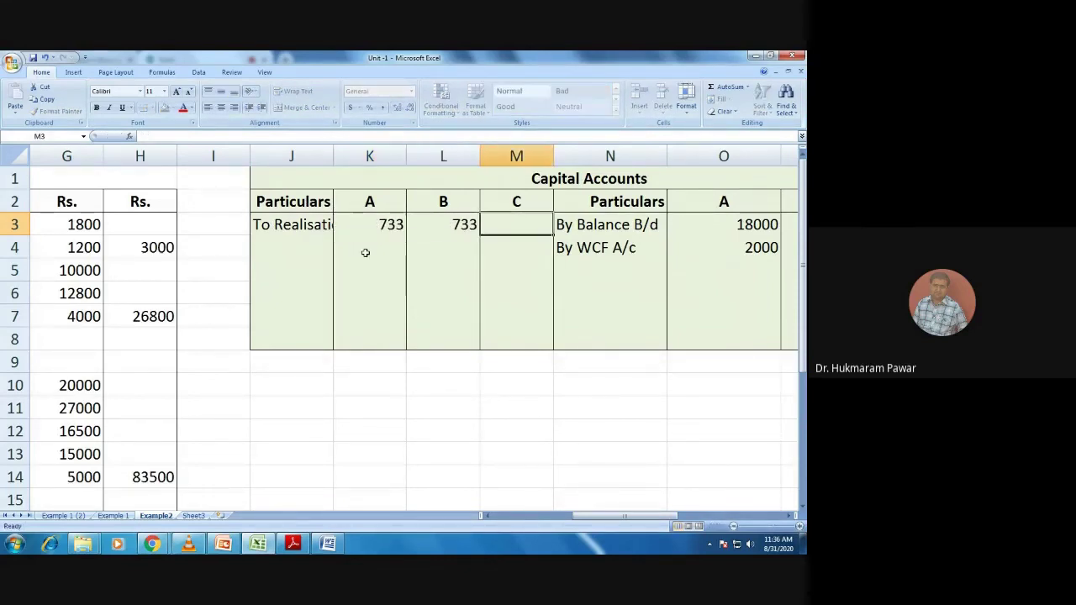
type("732")
key("BackSpace")
key("Left")
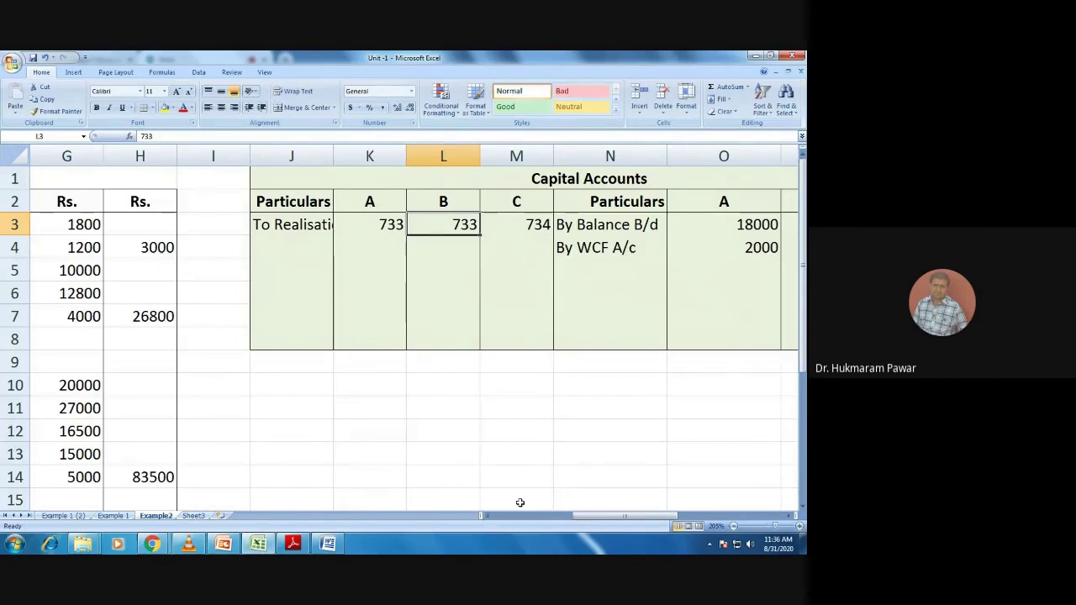
Enter the Capital Accounts' credit-side totals in row 8: 20000 for A, 14000 for B and 12000 for C
left_click_drag(600, 516, 632, 526)
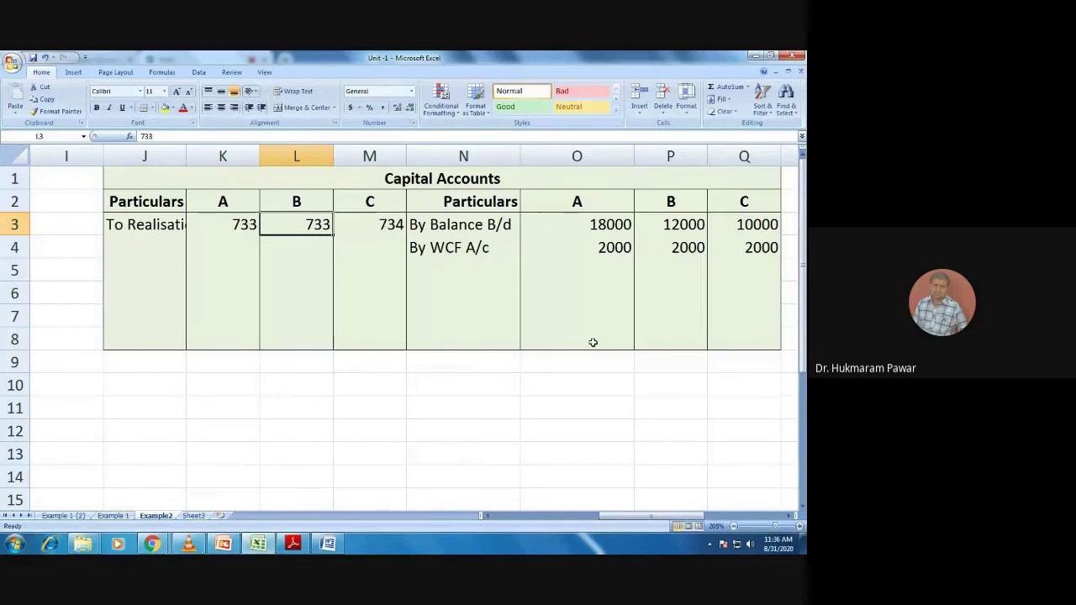
left_click(591, 337)
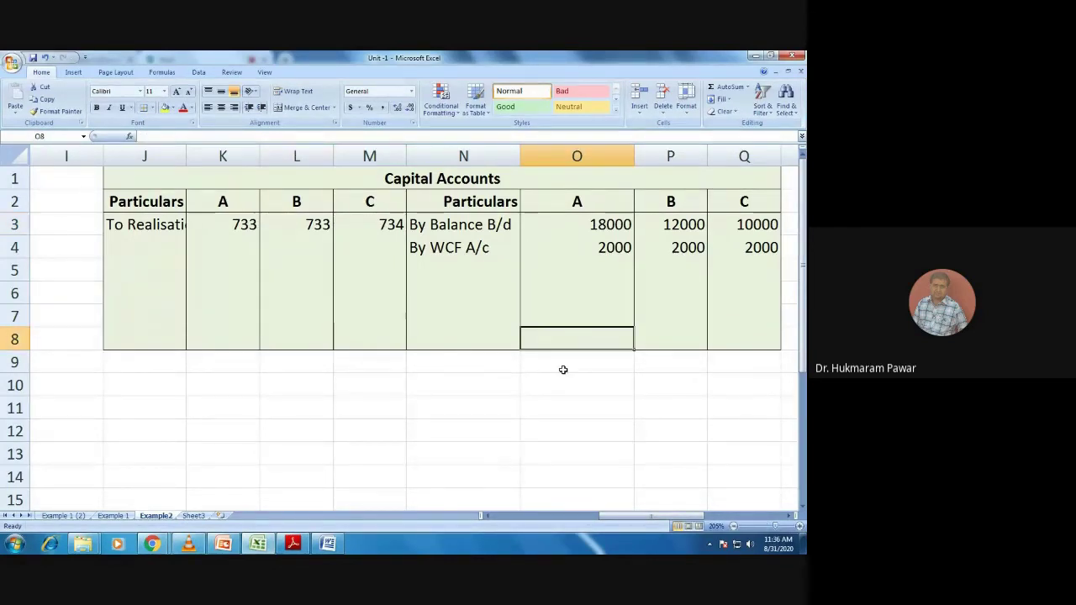
type("2000")
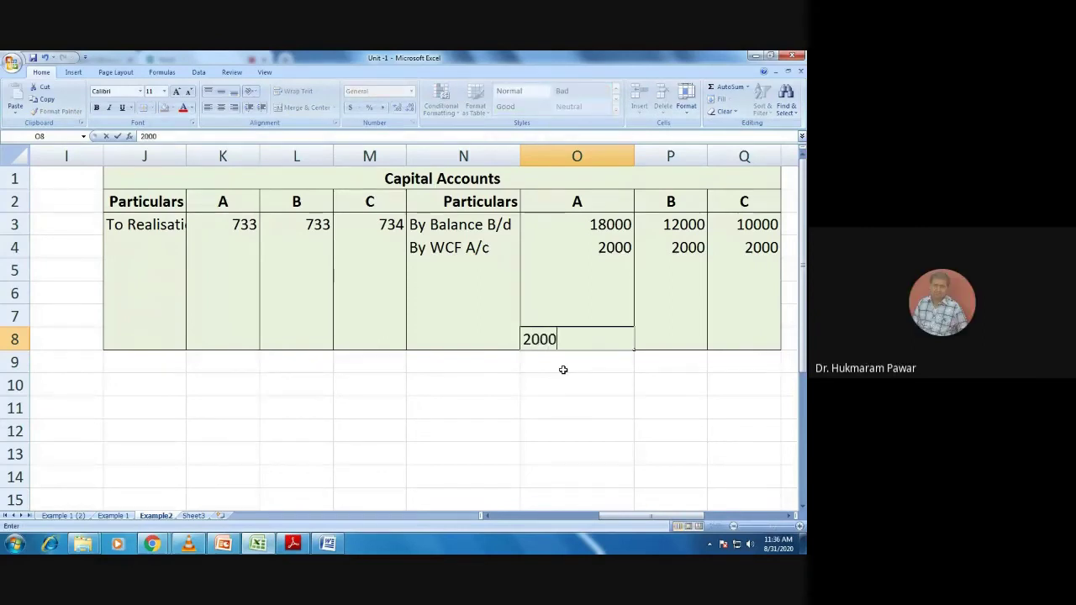
type("0")
key("Tab")
type("1")
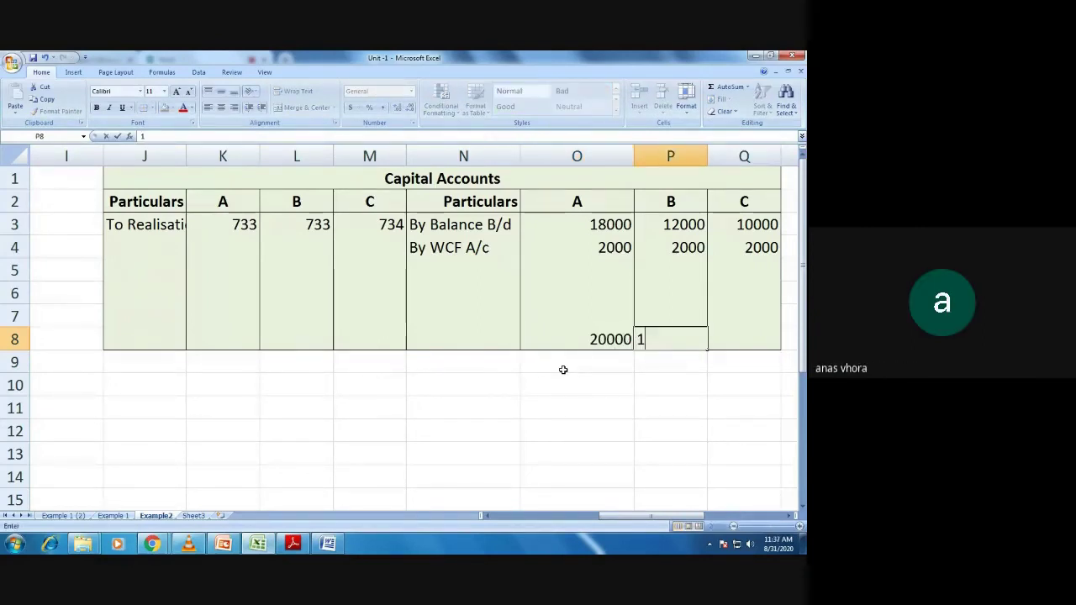
type("4000")
key("Tab")
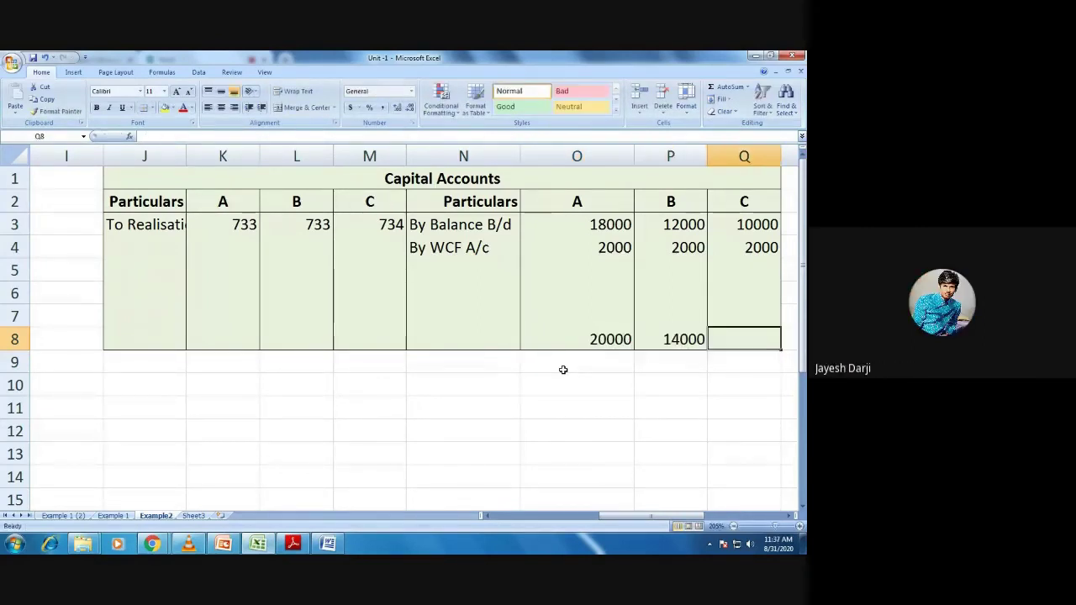
type("12")
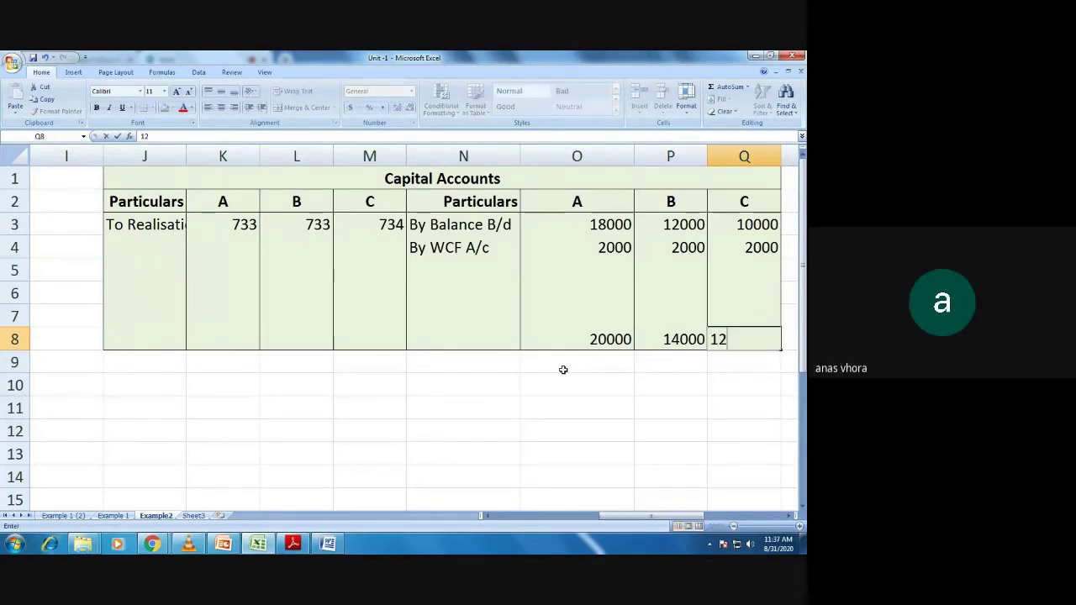
type("000")
key("Left")
Enter the matching debit-side totals in K8:M8: 20000 for A, 14000 for B and 12000 for C
key("Left")
key("Left")
key("Left")
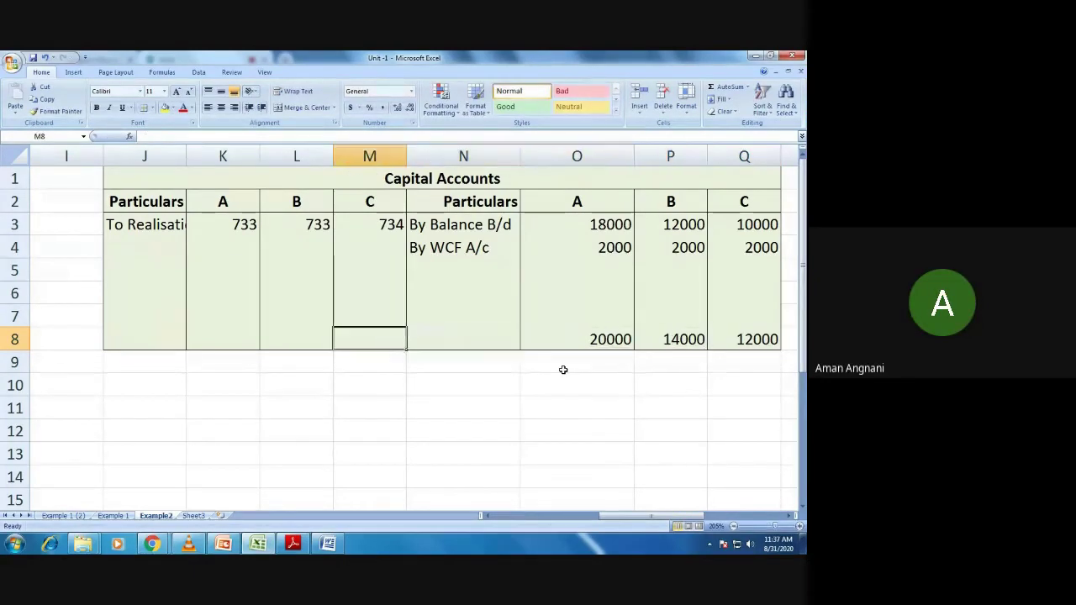
key("Left")
key("Left")
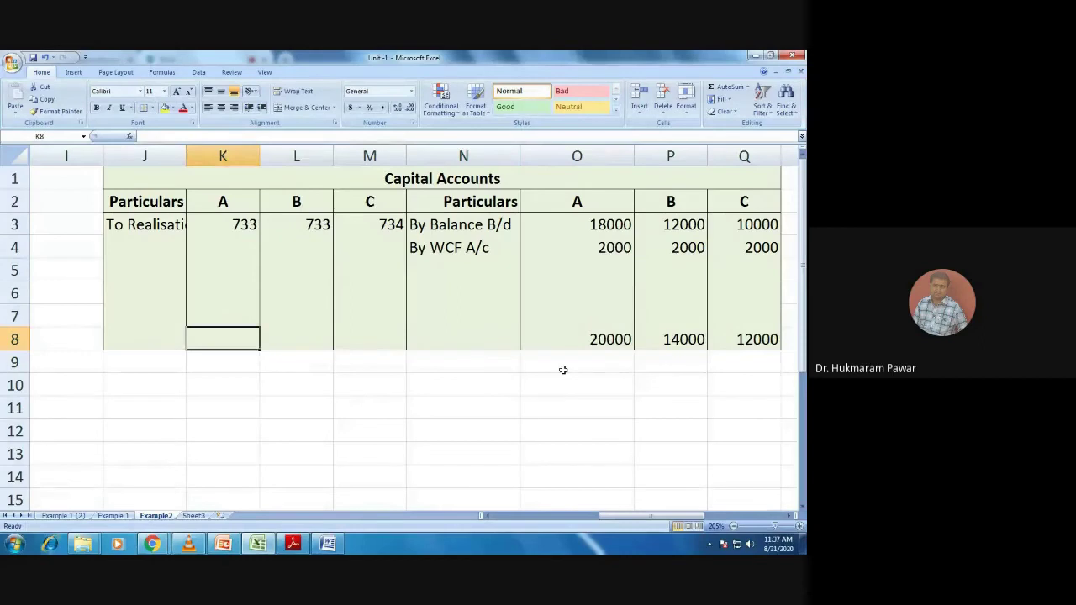
type("20000")
key("Right")
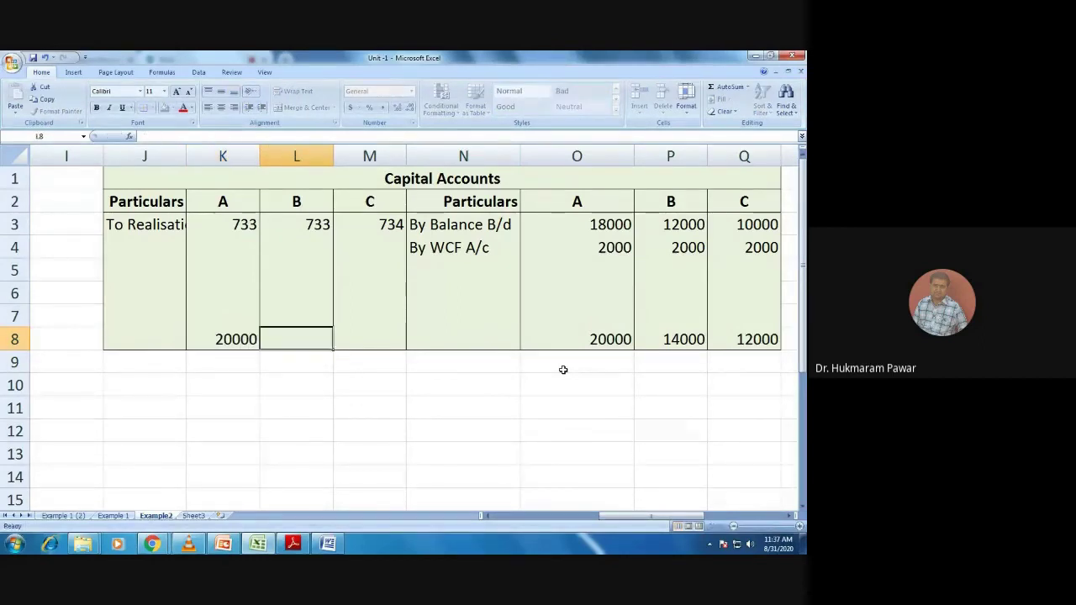
type("14000")
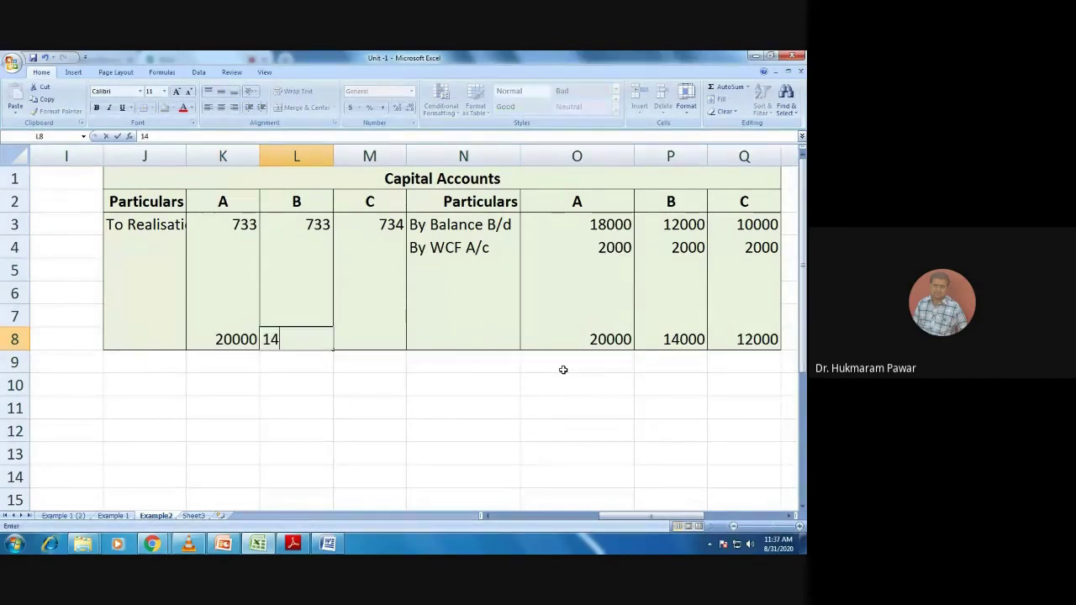
key("Right")
type("12000")
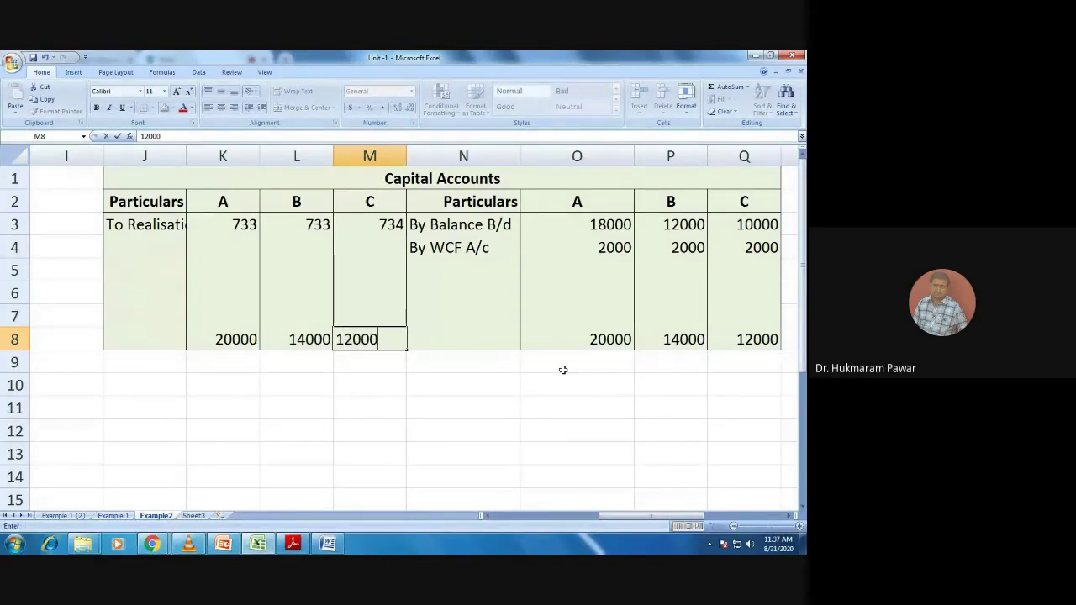
key("Return")
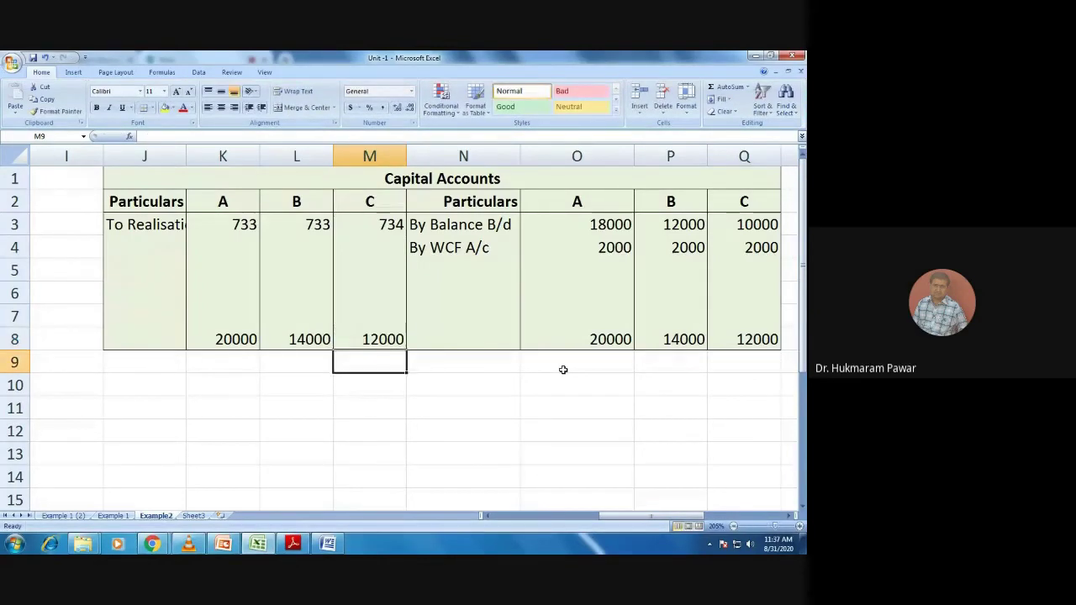
Calculate C's capital balancing figure in M7 with the formula =M8-M3
key("Up")
key("Up")
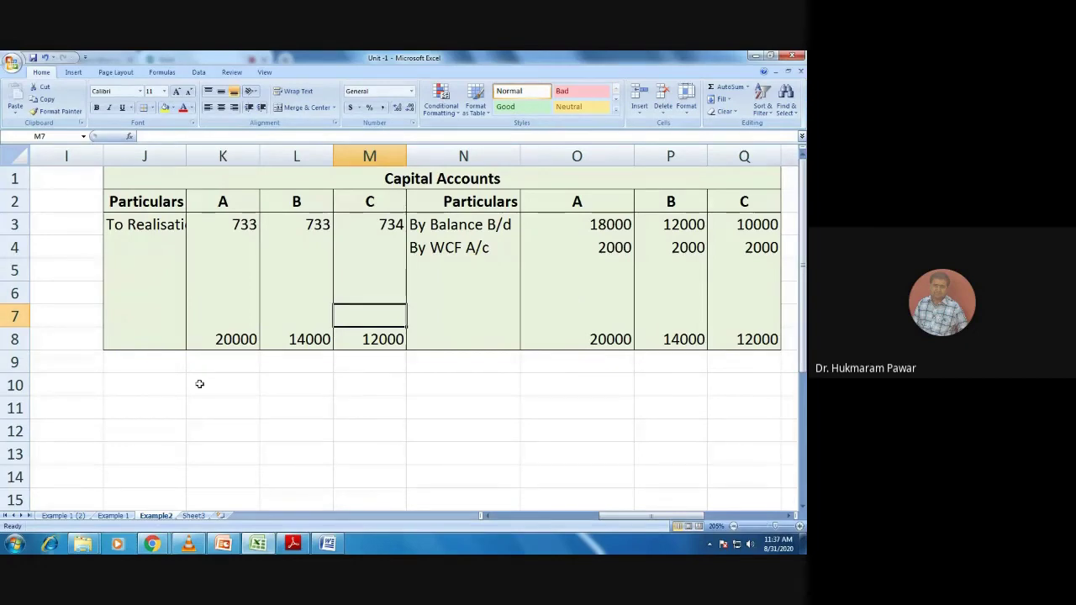
type("=")
left_click(346, 338)
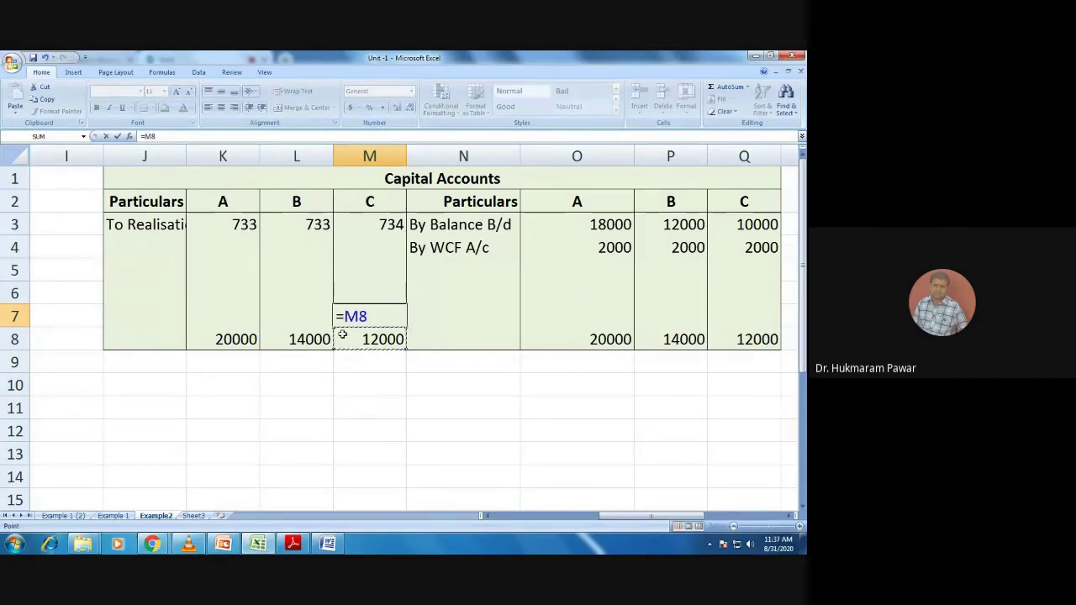
type("-")
left_click(363, 225)
key("Return")
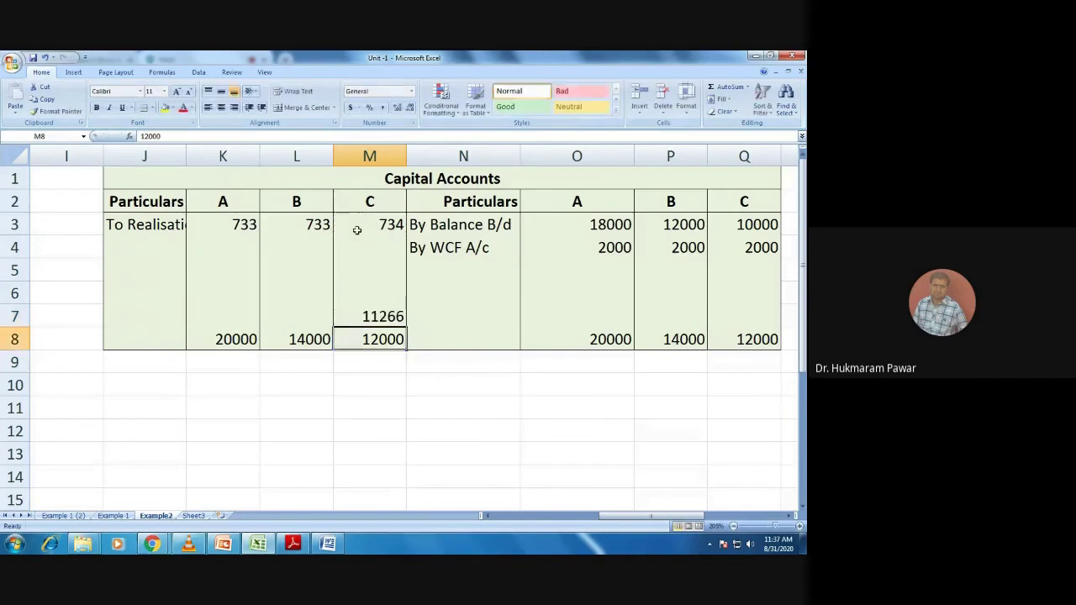
Calculate B's capital balancing figure in L7 with the formula =L8-L3
left_click(280, 321)
type("=")
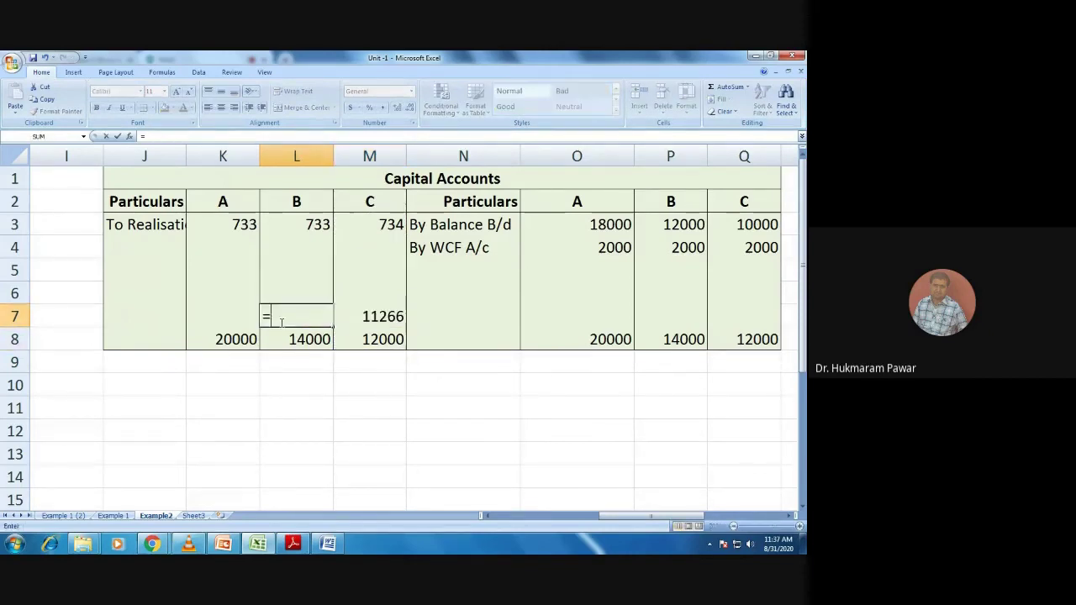
left_click(293, 339)
type("-")
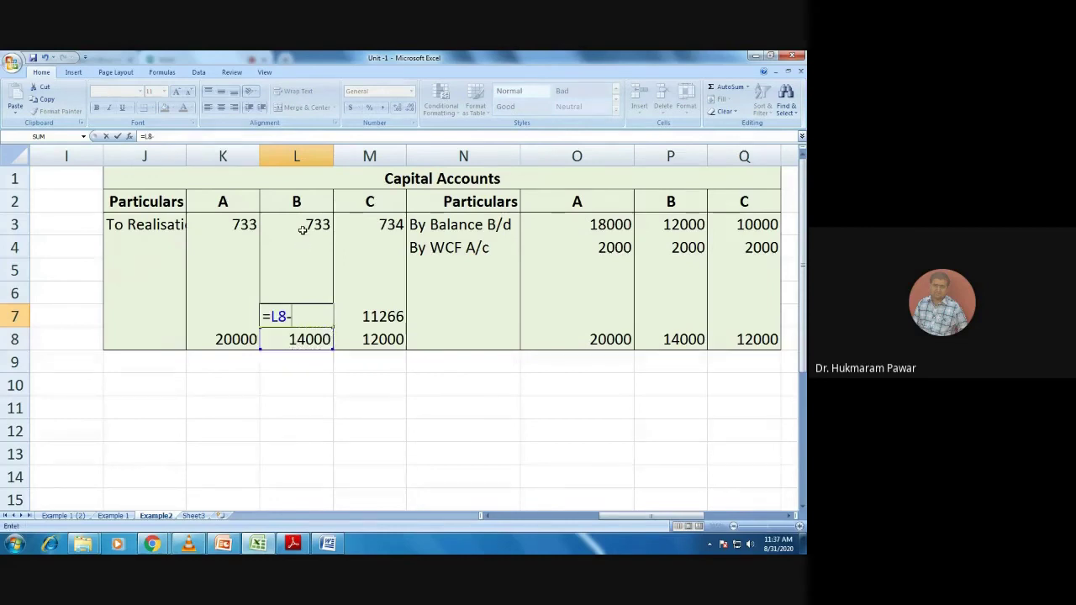
left_click(295, 224)
key("Return")
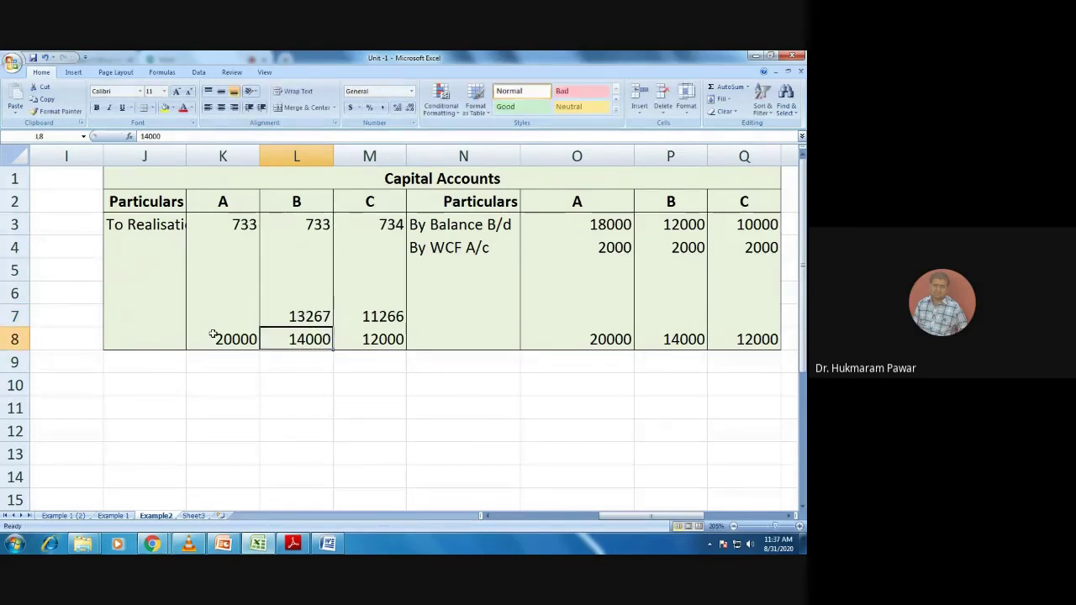
Calculate A's capital balancing figure in K7 with the formula =K8-K3
left_click(214, 339)
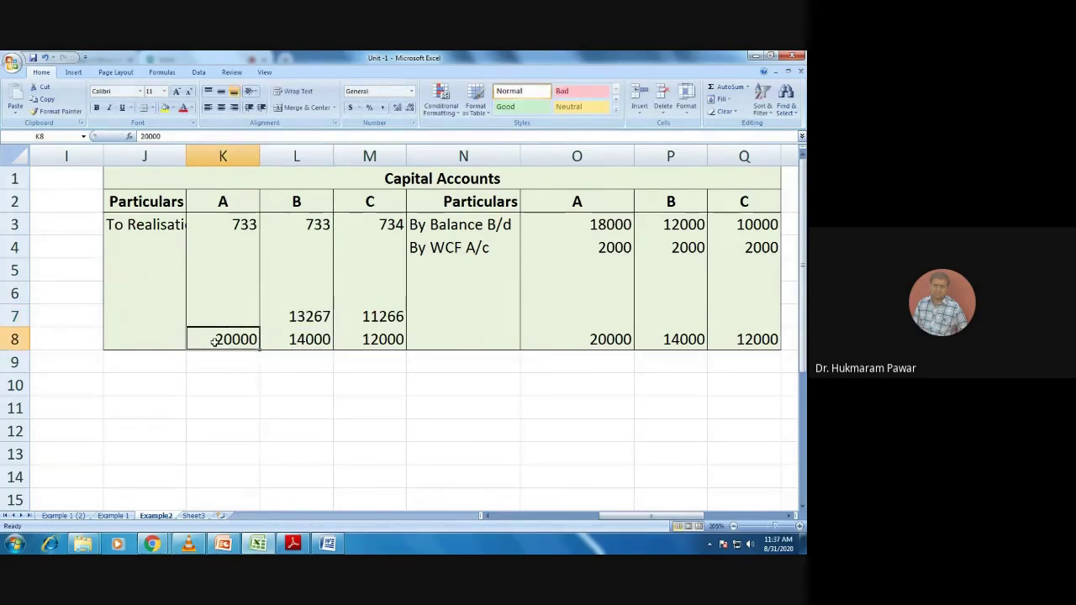
left_click(216, 317)
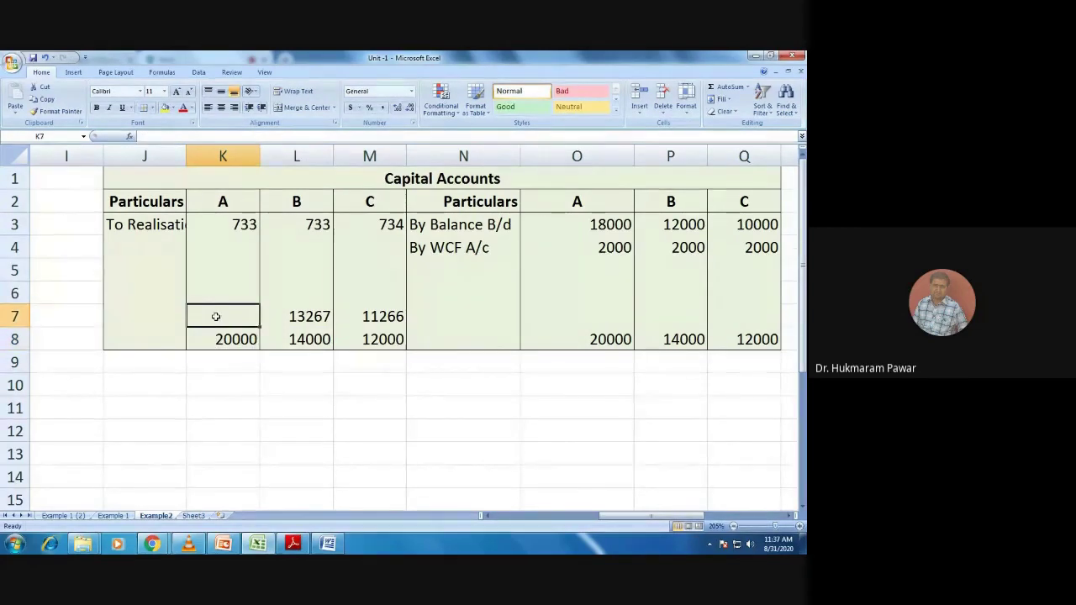
type("=")
left_click(211, 334)
type("-")
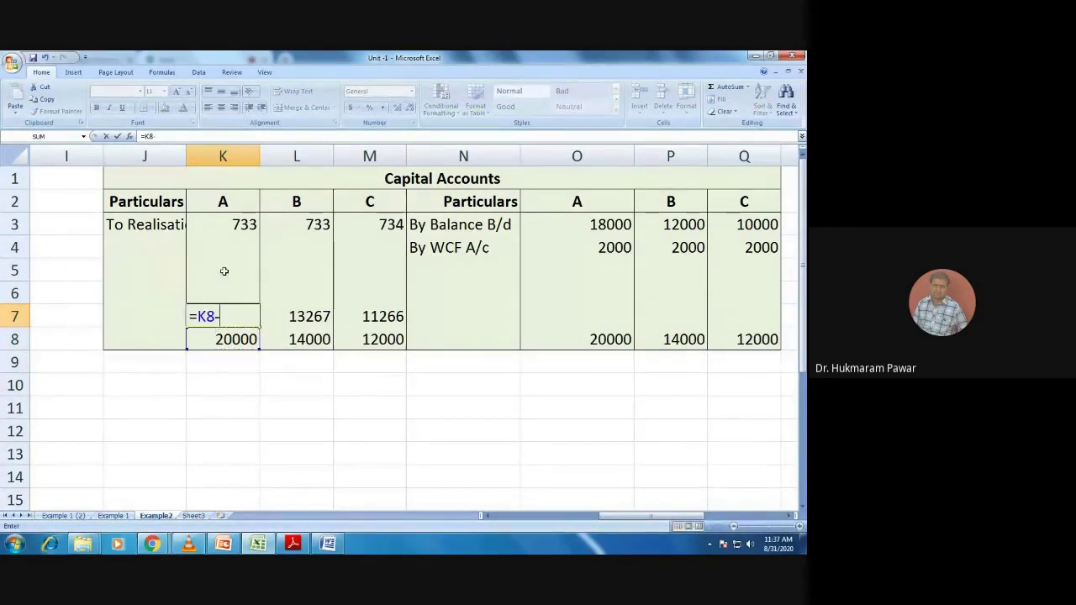
left_click(225, 223)
key("Return")
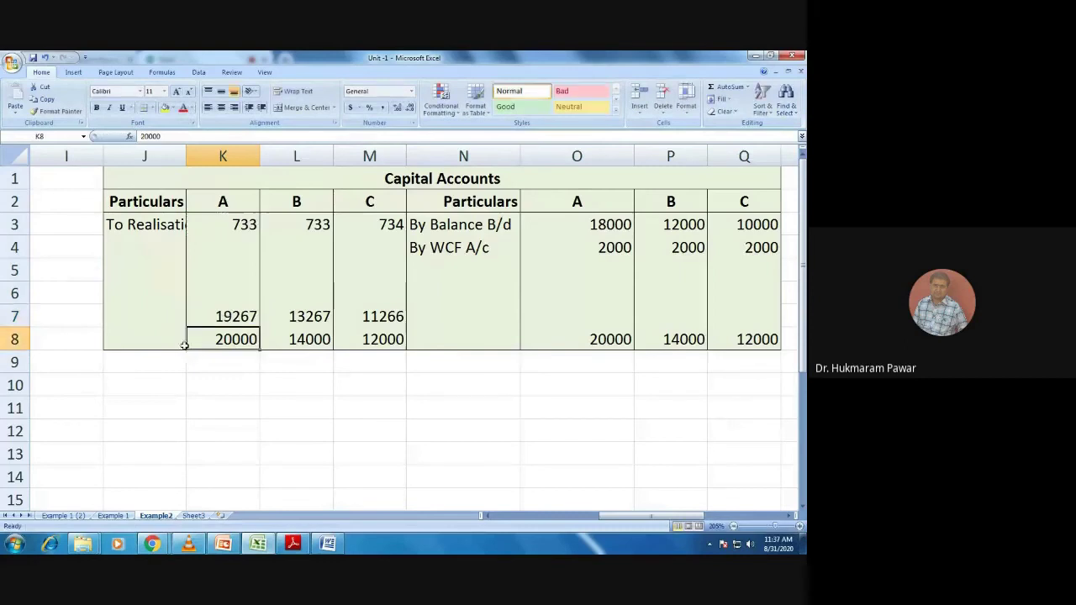
Label cell J7 of the Capital Accounts "To Cash/Bank A/c" and autofit column J to its contents
left_click(150, 314)
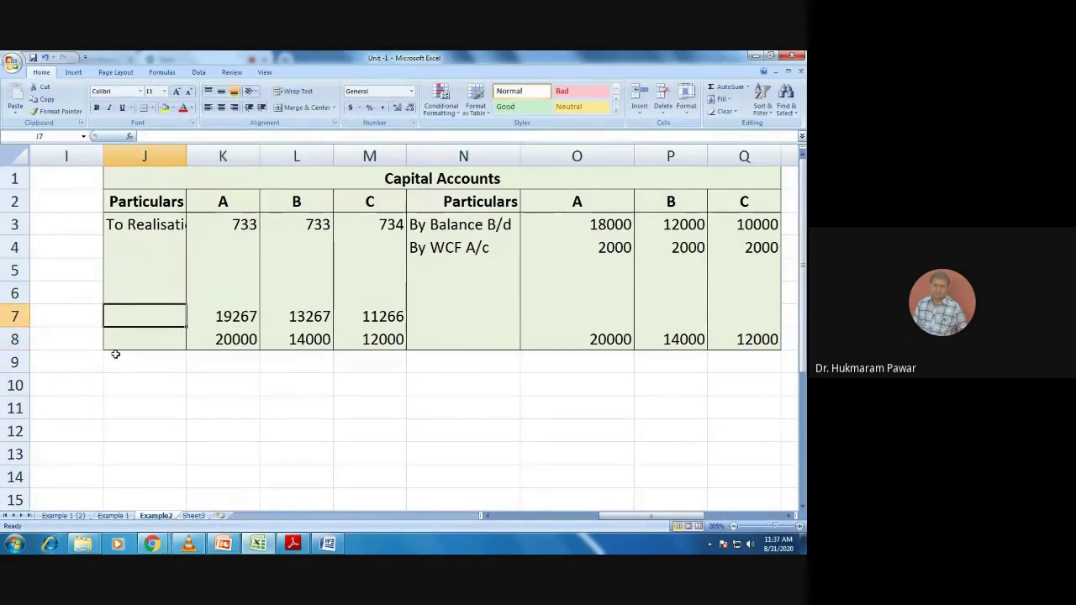
type("To")
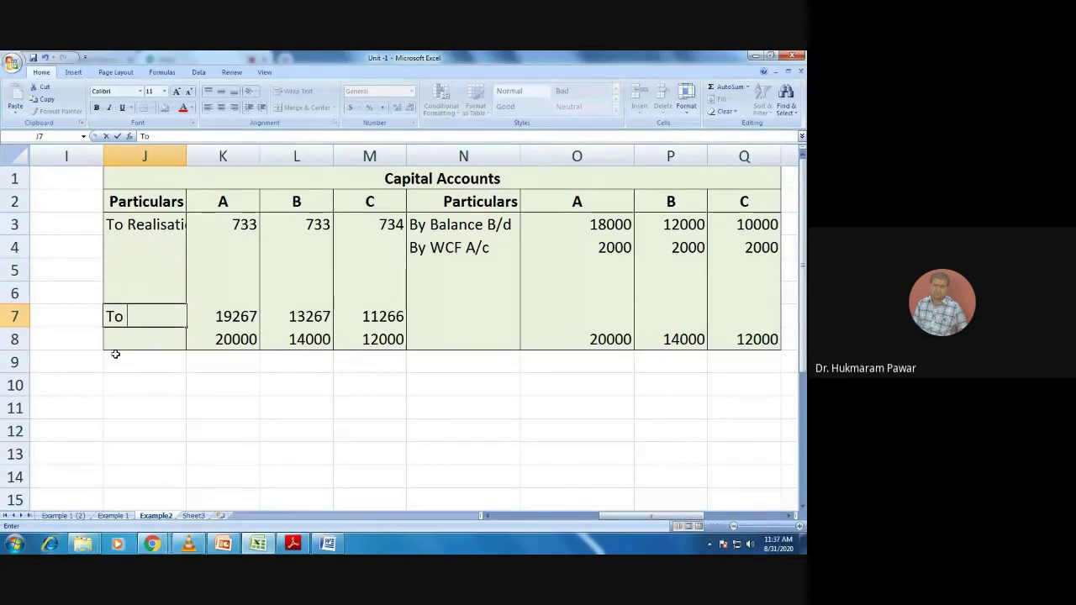
type(" Cash/Bank A")
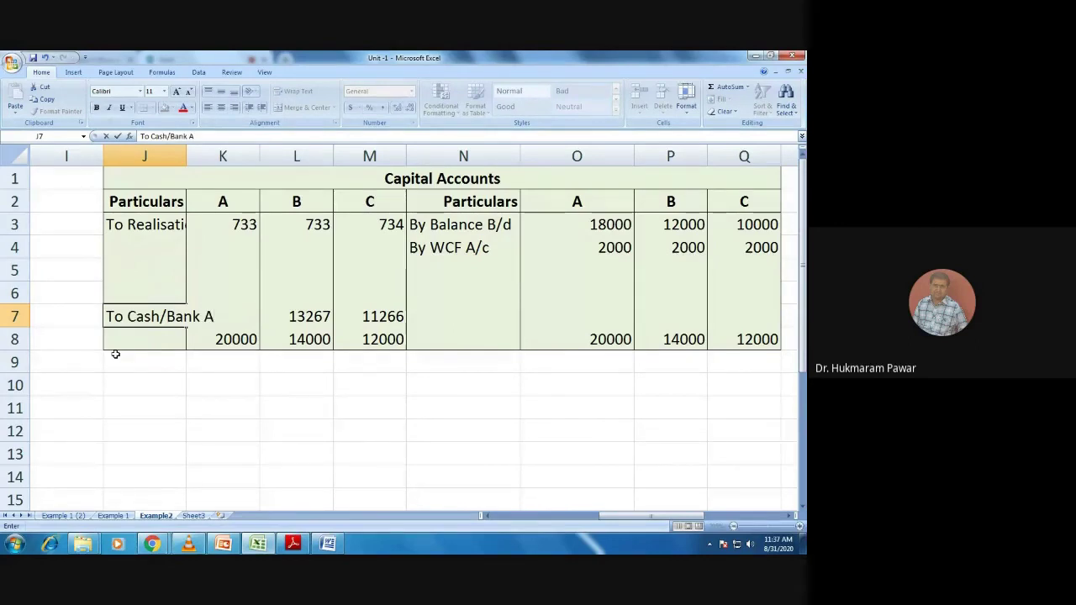
type("/c")
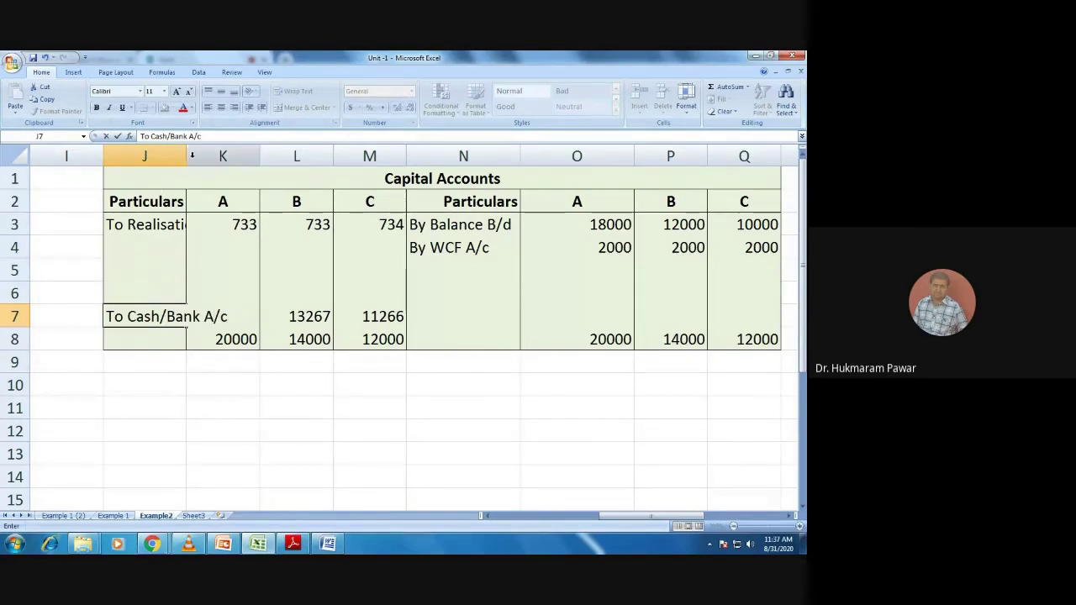
left_click(183, 155)
double_click(187, 155)
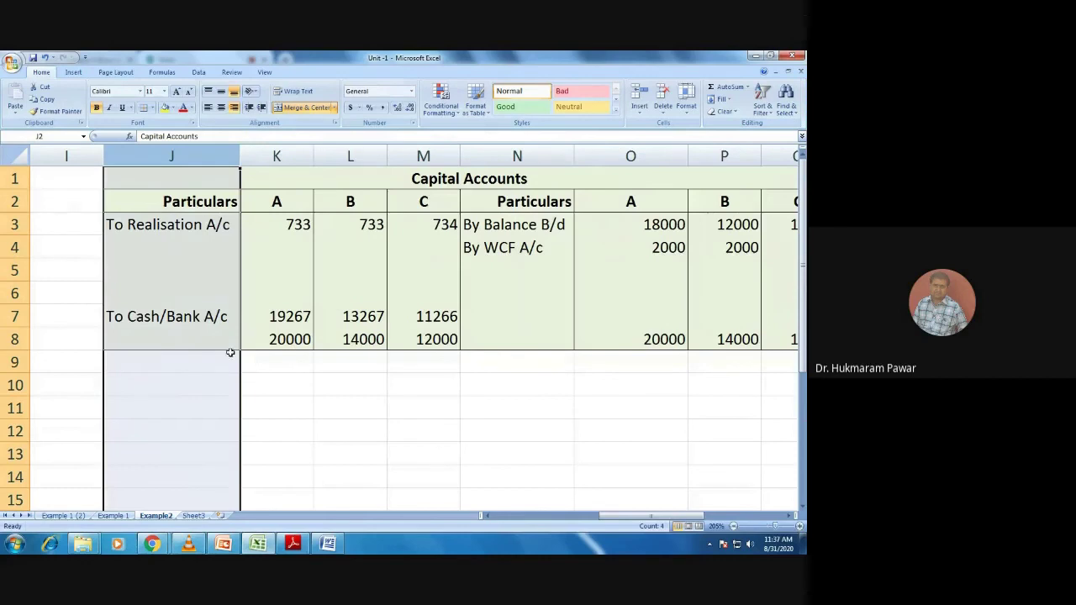
Apply all borders to the partners' balancing amounts in K7:M7
left_click_drag(247, 316, 425, 319)
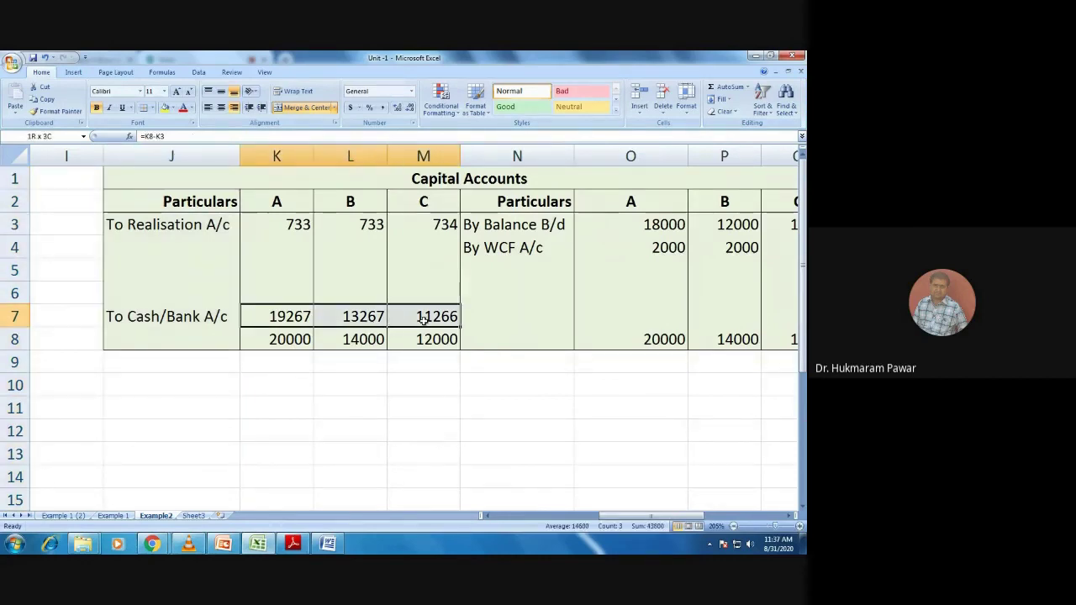
left_click(152, 109)
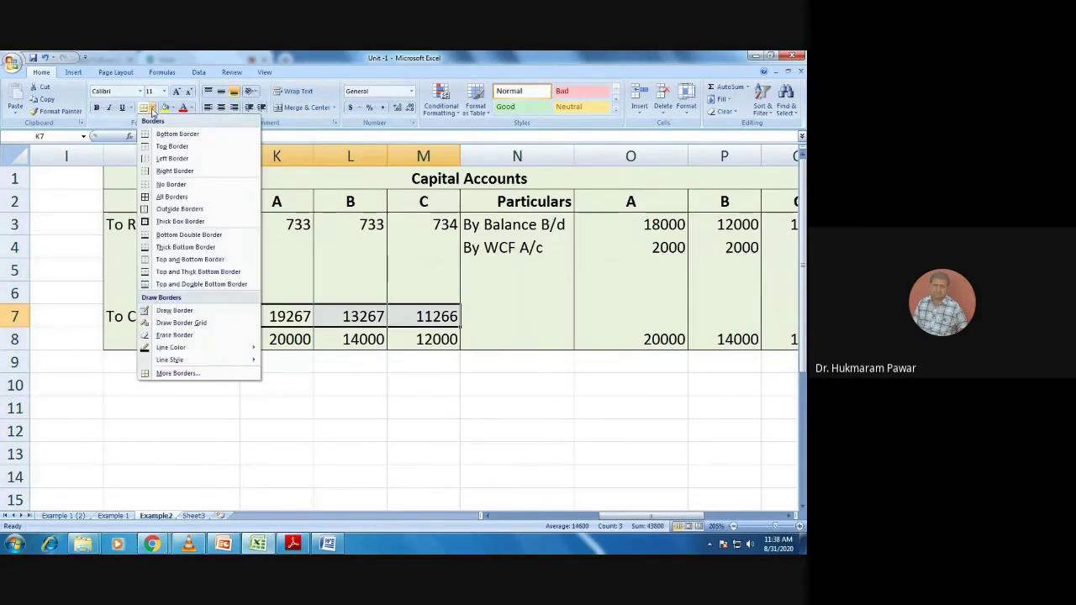
left_click(157, 198)
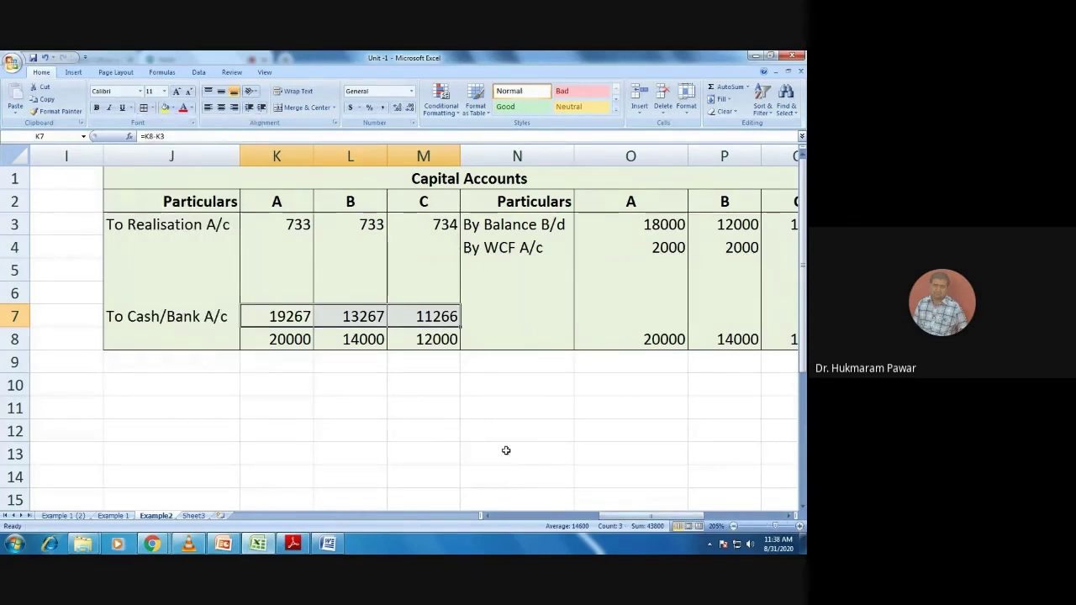
left_click(468, 434)
Enter "By Capital A/c" in U5 on the credit side of the Cash/Bank Account
left_click_drag(664, 515, 777, 515)
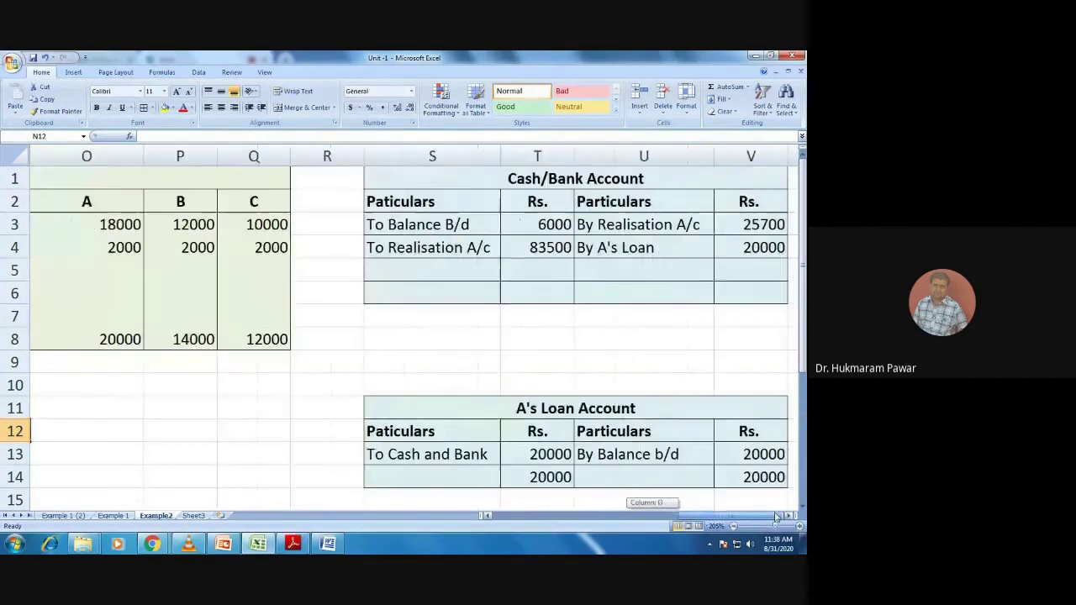
left_click(600, 269)
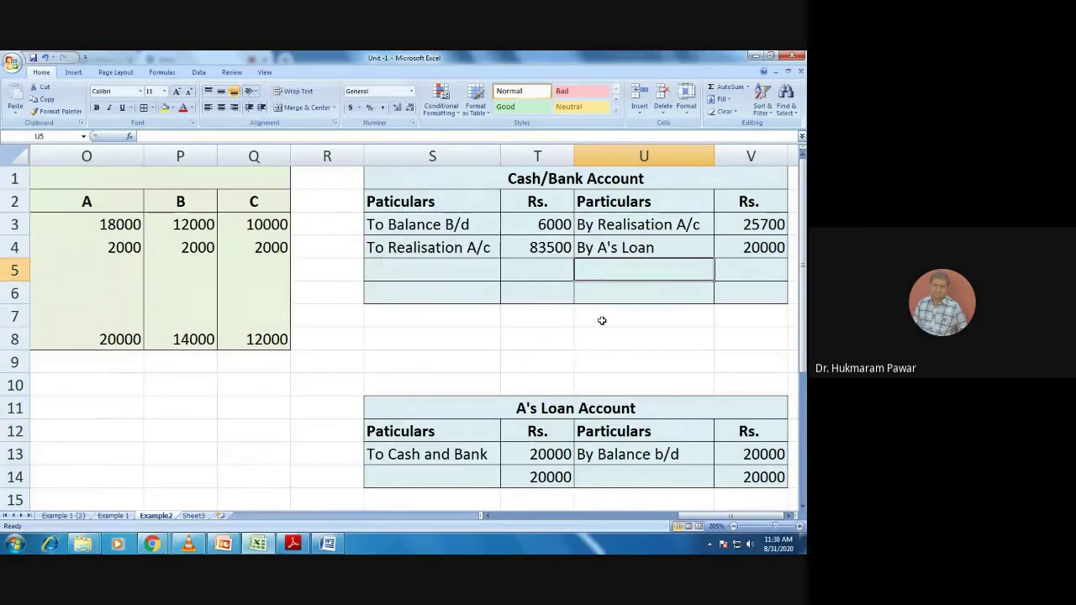
type("By ")
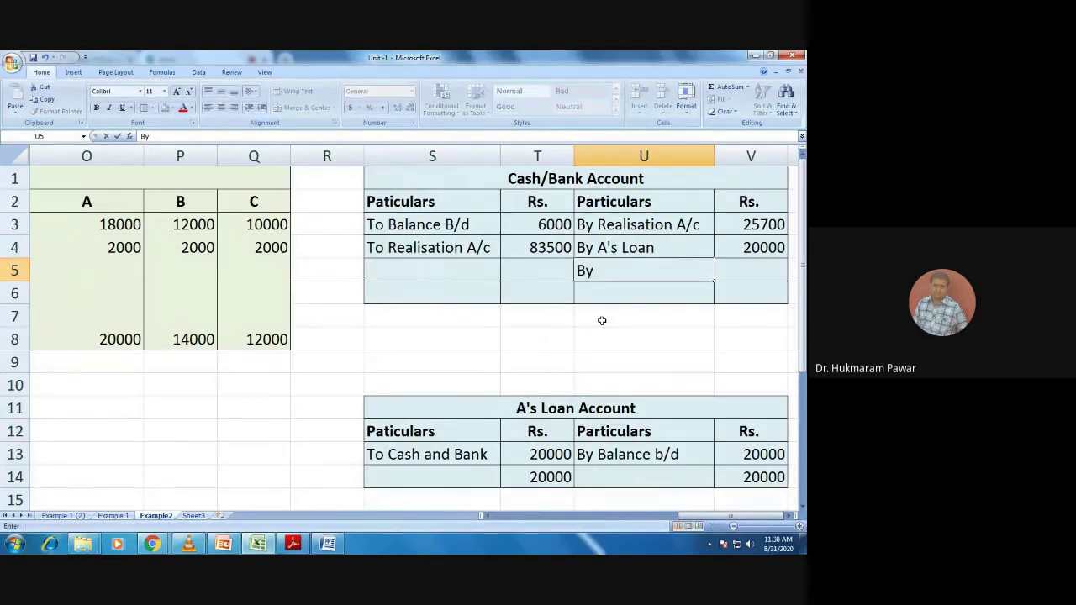
type("Ca[o")
key("BackSpace")
type("pital")
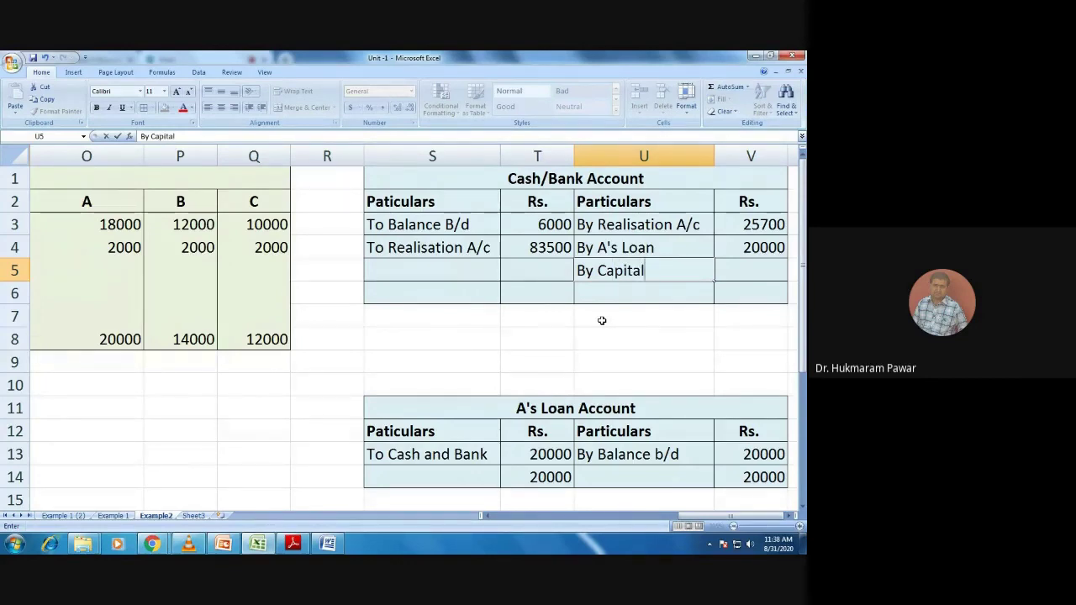
type(" A/c")
key("Return")
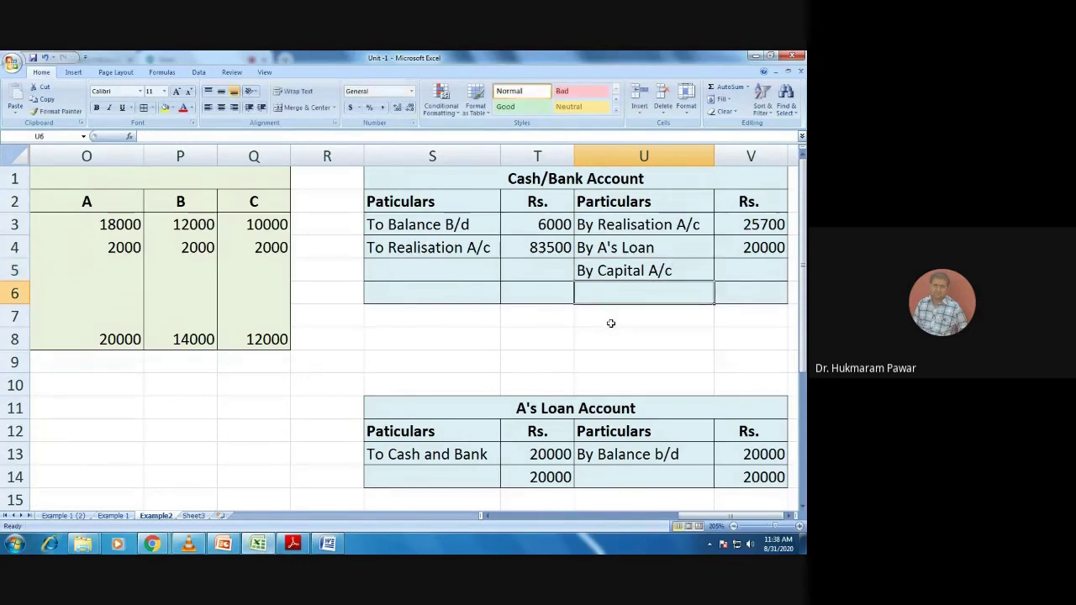
List partners A, B and C in U6:U8 below the Capital A/c entry
type("A")
key("Return")
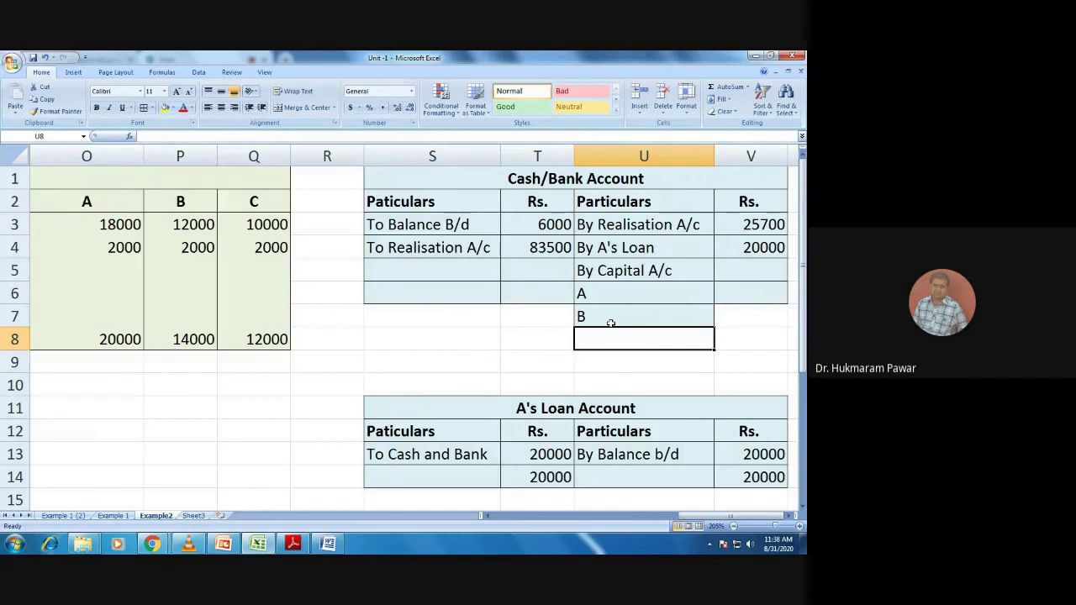
type("C")
key("Tab")
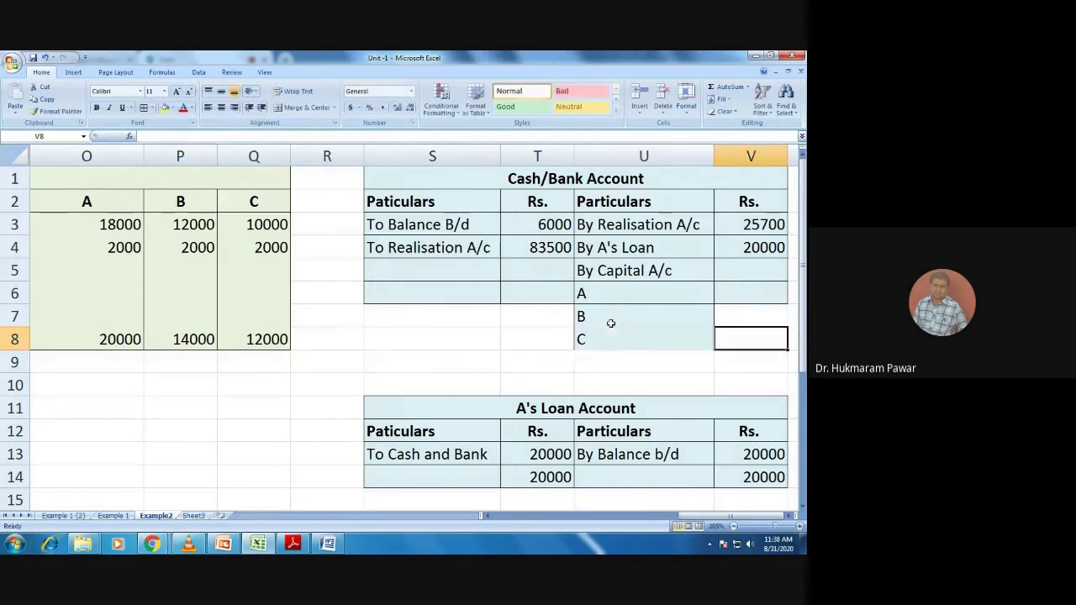
Enter A's final capital payment of 19267 in V6 of the Cash/Bank Account
key("Up")
key("Up")
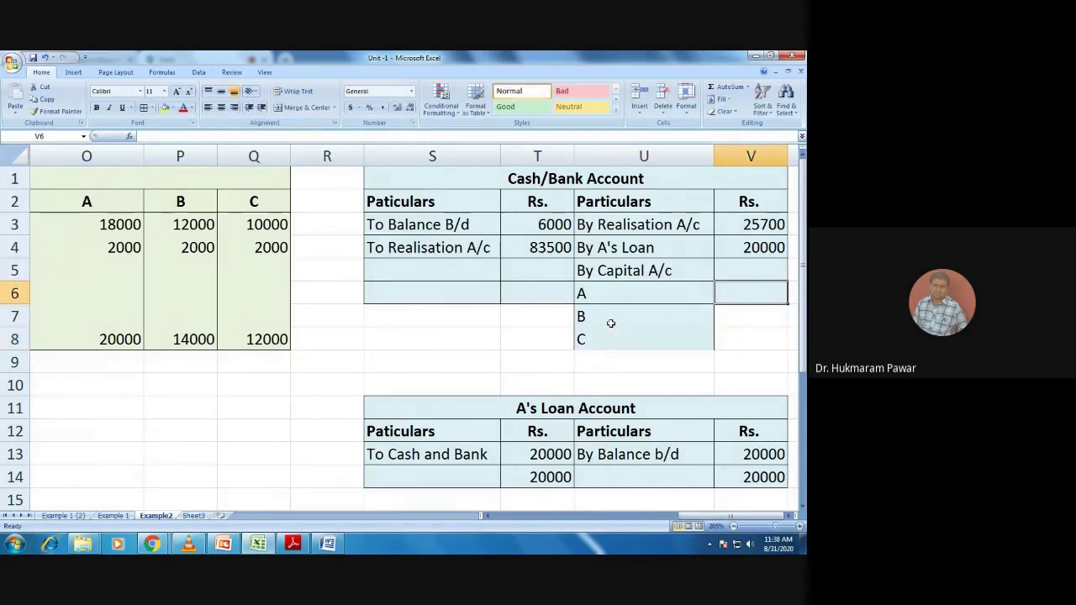
mouse_move(760, 516)
left_mouse_down()
mouse_move(616, 540)
mouse_move(653, 538)
mouse_move(630, 517)
mouse_move(752, 519)
left_mouse_up()
type("1")
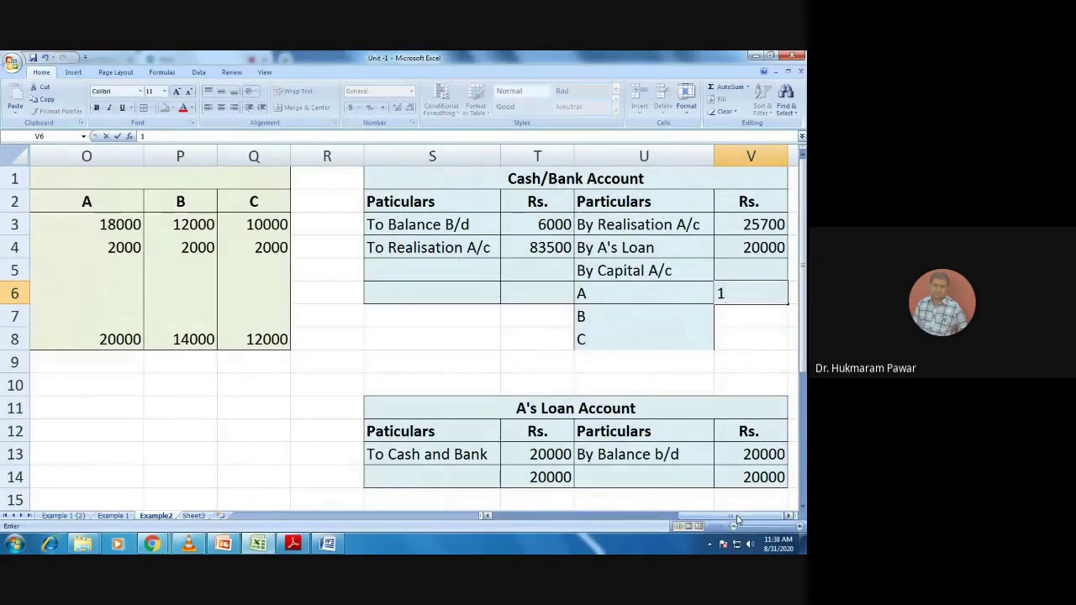
type("9267")
left_click(729, 319)
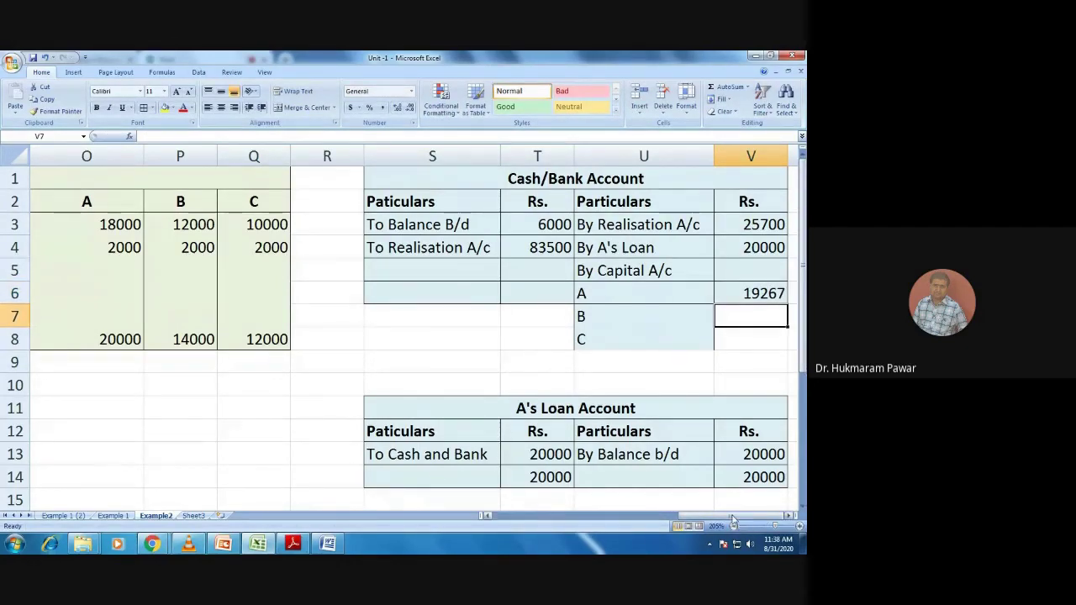
Enter the final capital payments of 13267 for B in V7 and 11266 for C in V8
left_click_drag(732, 520, 749, 499)
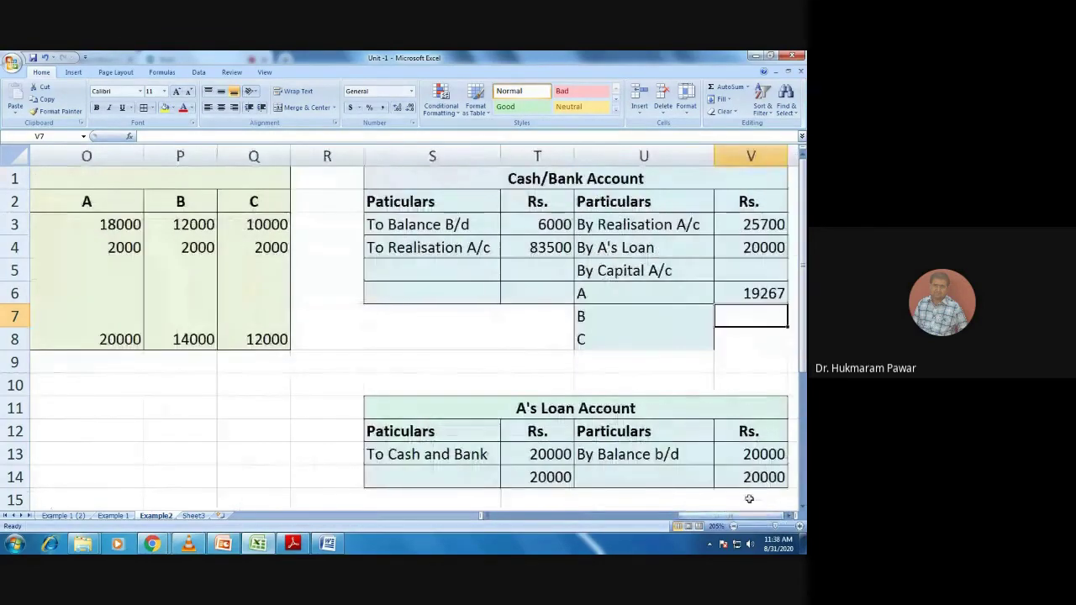
type("132")
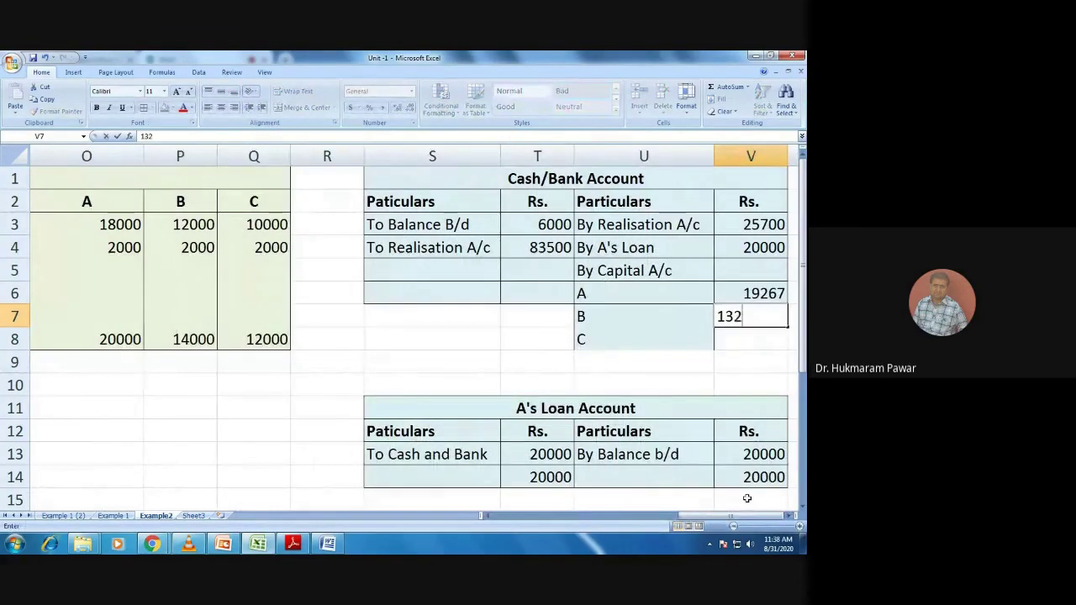
type("67")
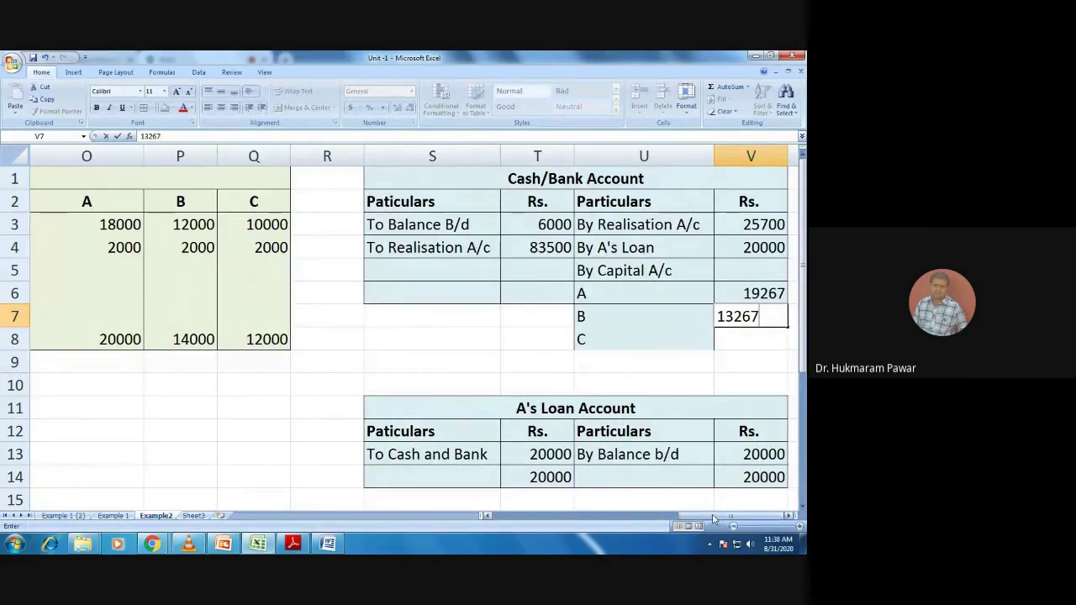
key("Return")
left_click_drag(713, 518, 739, 516)
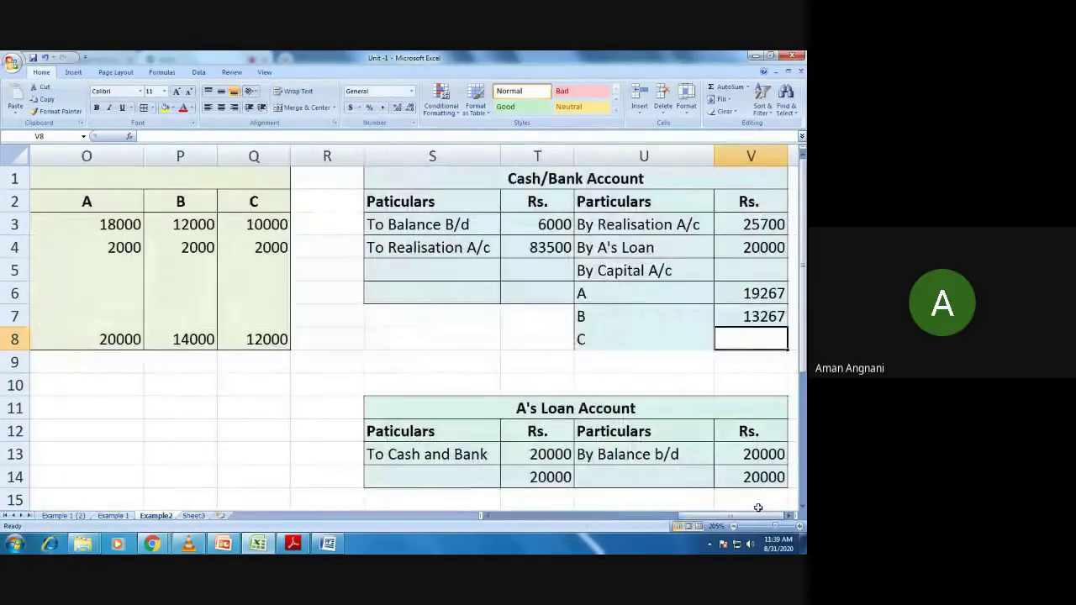
type("11")
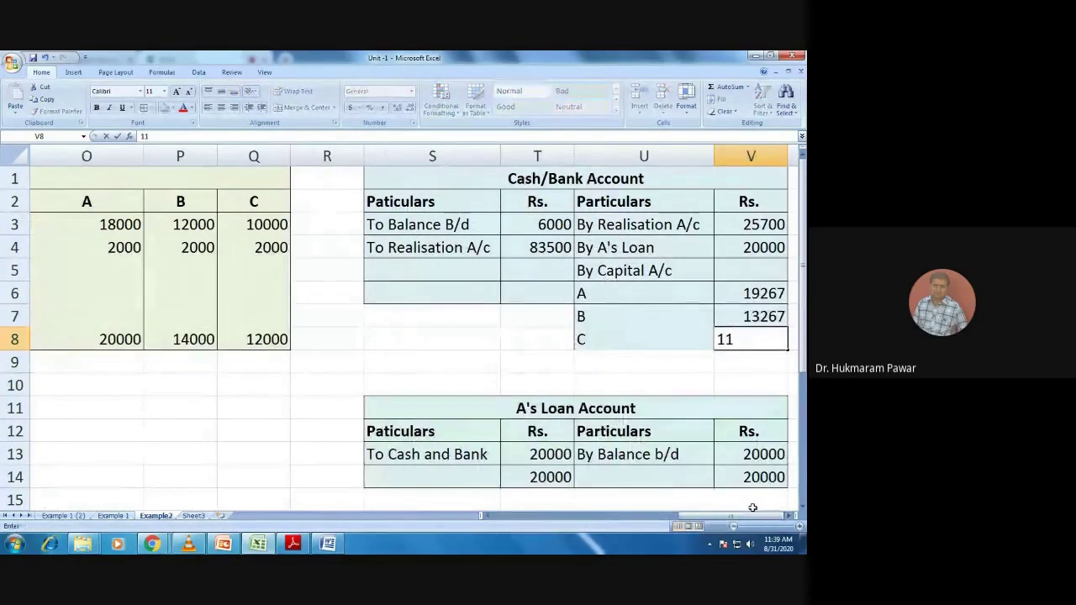
type("266")
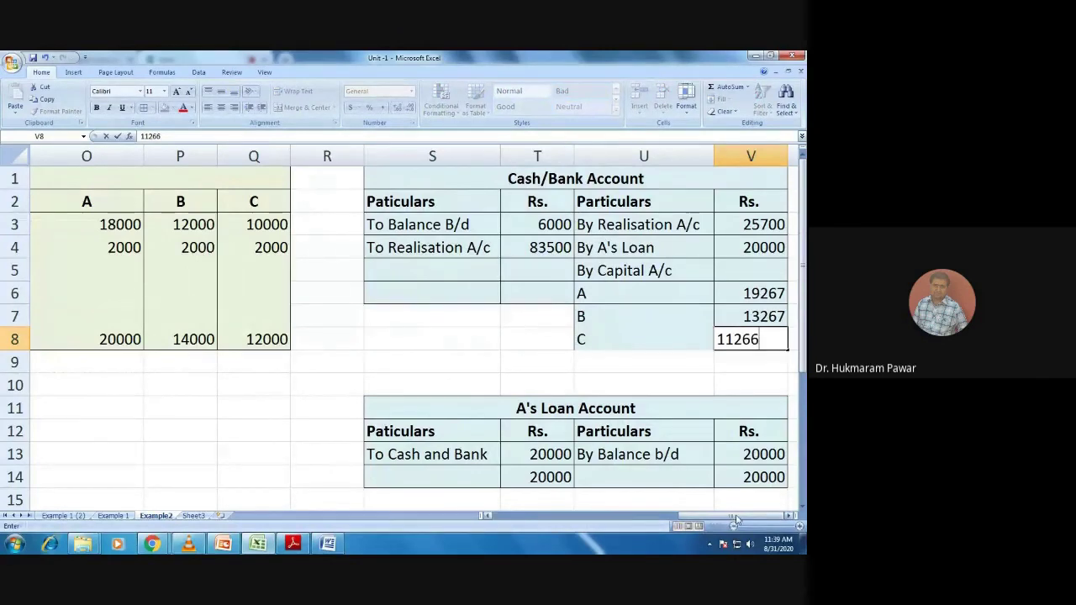
left_click(733, 364)
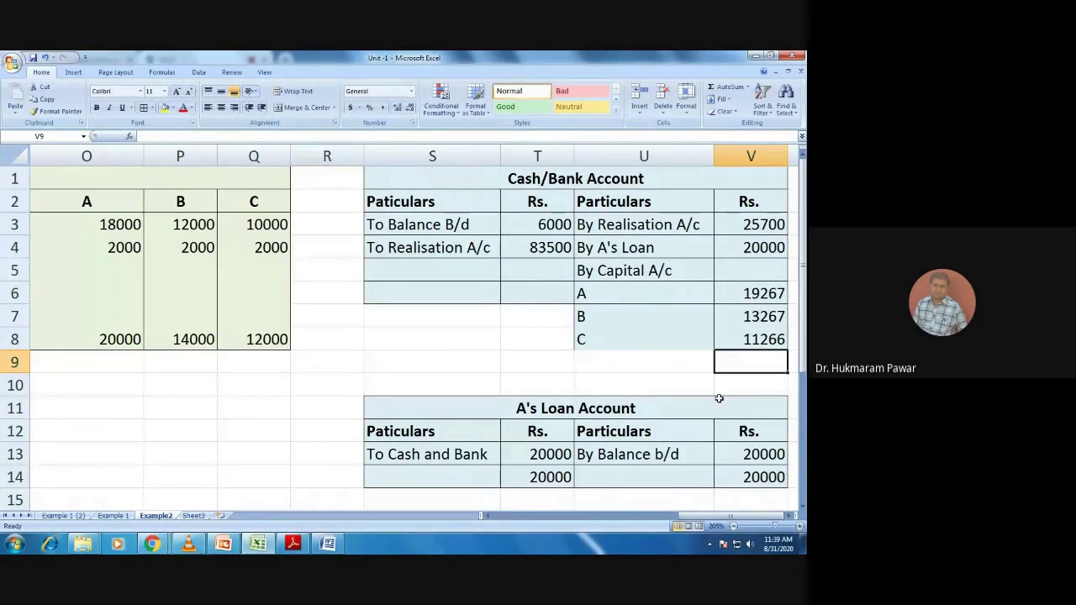
Total both sides of the Cash/Bank Account in row 9, moving the debit amounts and their sum in T3:T8 down one row
left_click_drag(752, 223, 753, 336)
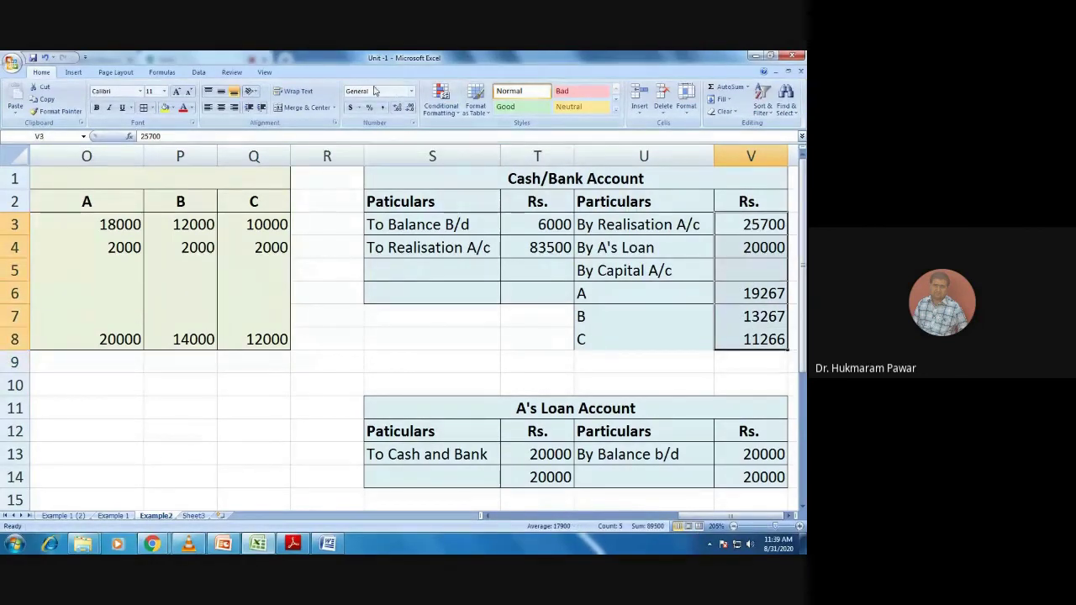
left_click(729, 87)
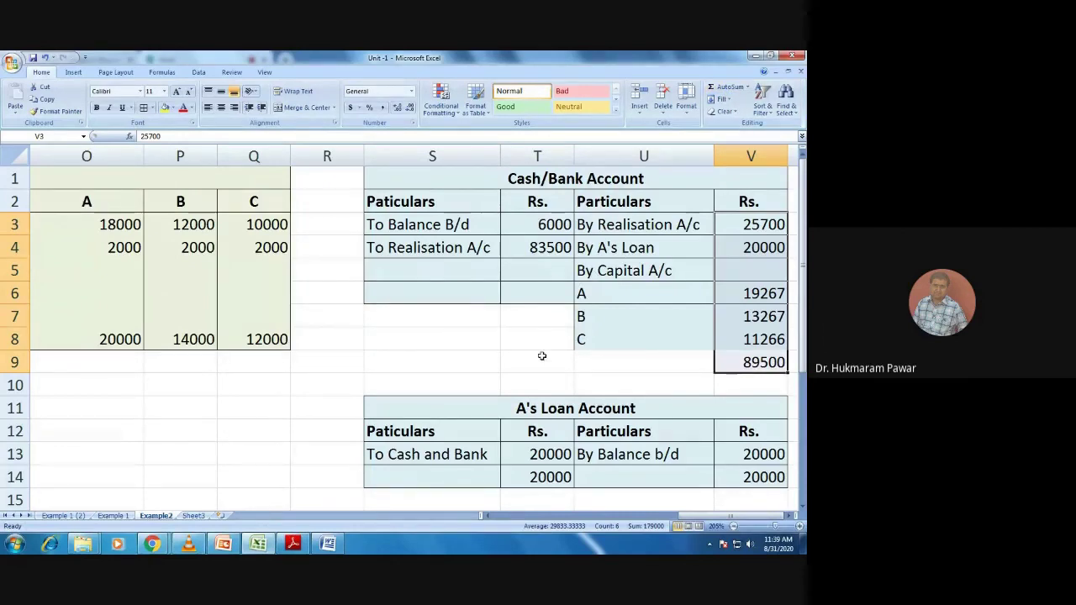
left_click_drag(528, 221, 523, 339)
left_click(721, 88)
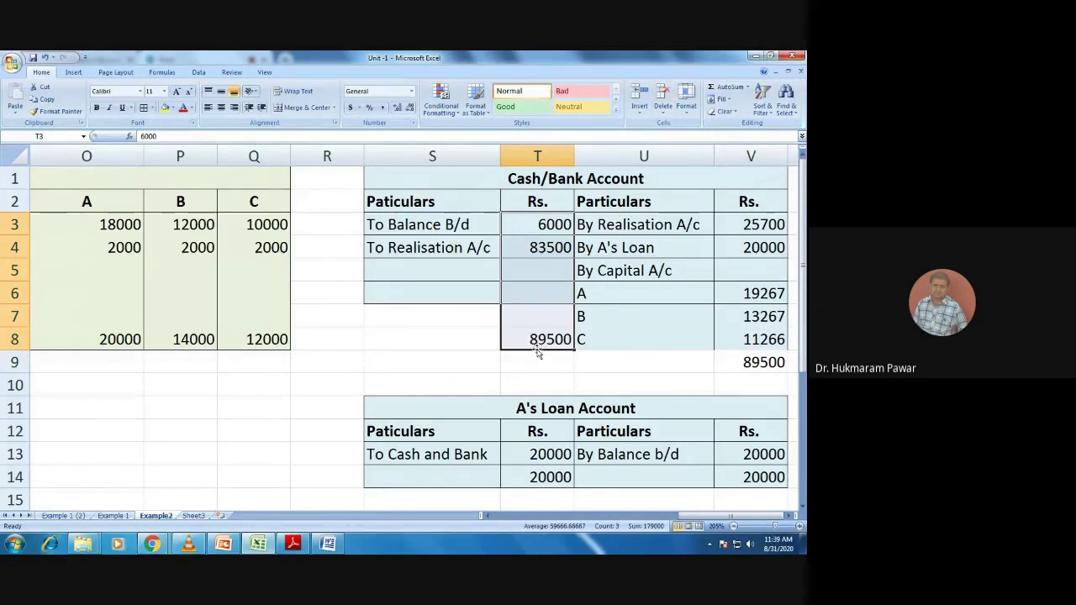
left_click_drag(538, 353, 538, 370)
left_click(522, 334)
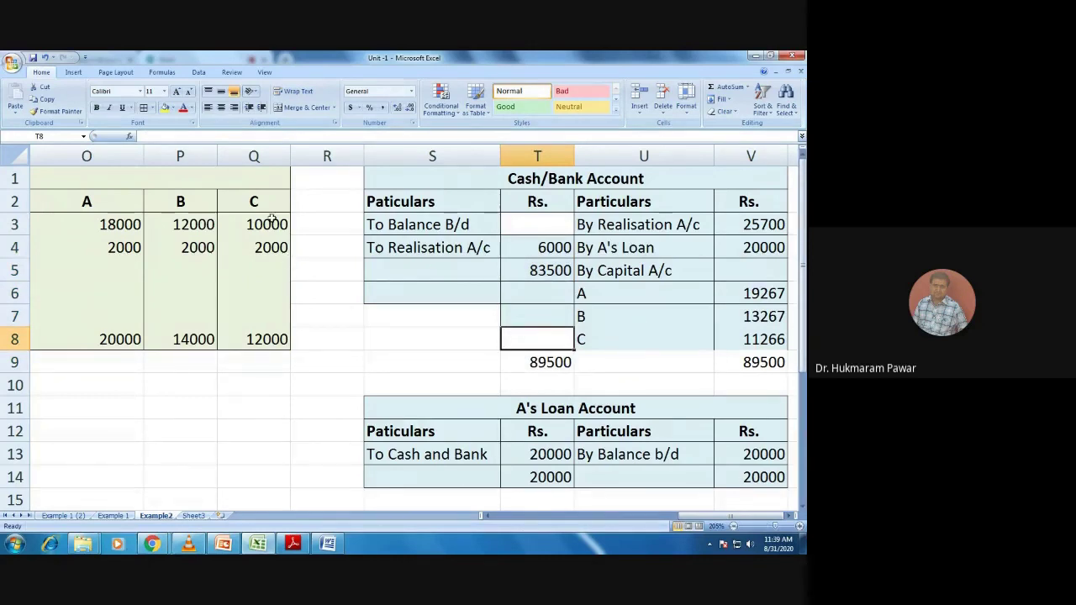
Copy the formatting of cell S6 onto S7:V9 so the Cash/Bank Account's added rows match the table
left_click(406, 288)
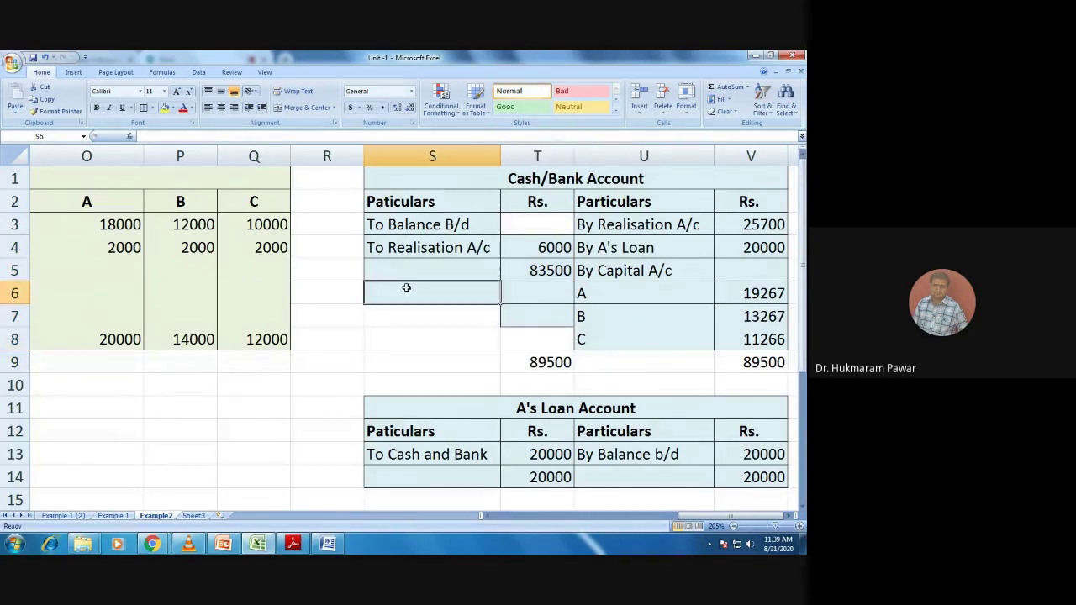
left_click(56, 112)
left_click_drag(372, 305, 725, 358)
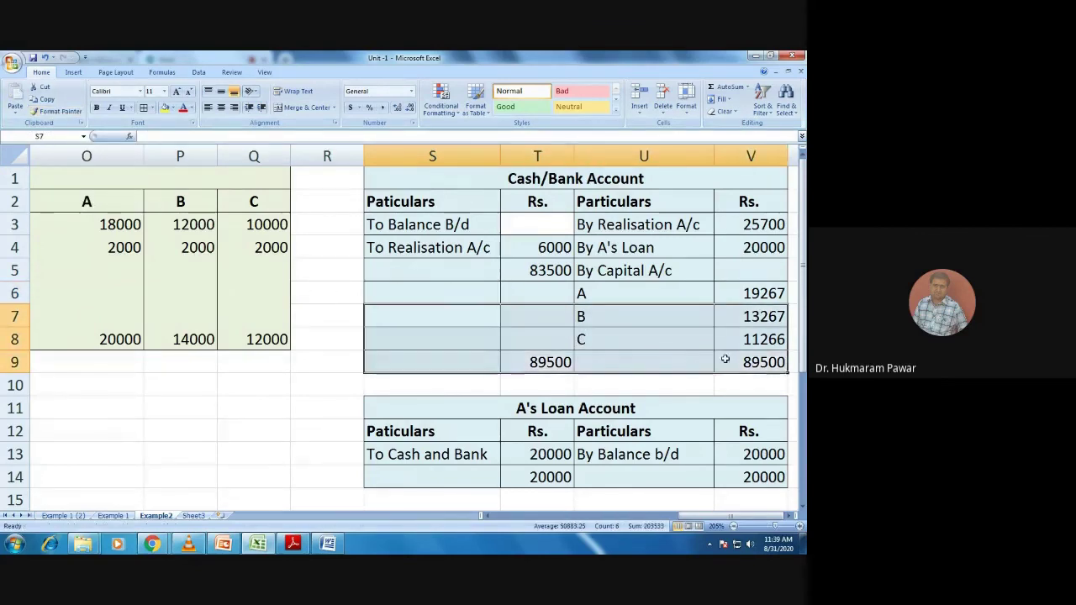
left_click(416, 388)
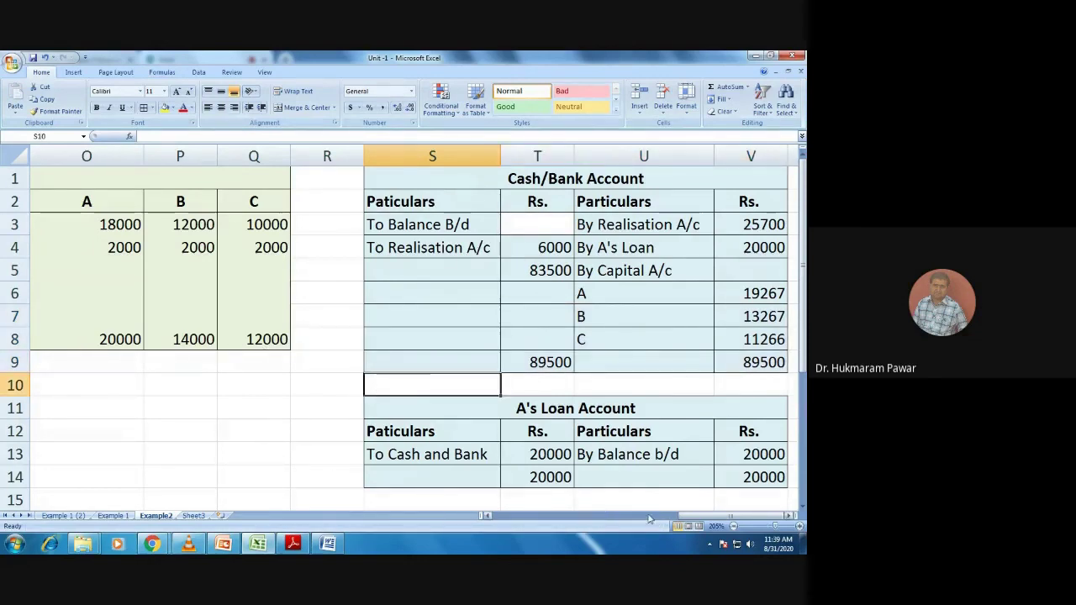
Fill the whole Realisation Account table, A1:H20, with a light aqua background
left_click_drag(710, 516, 509, 526)
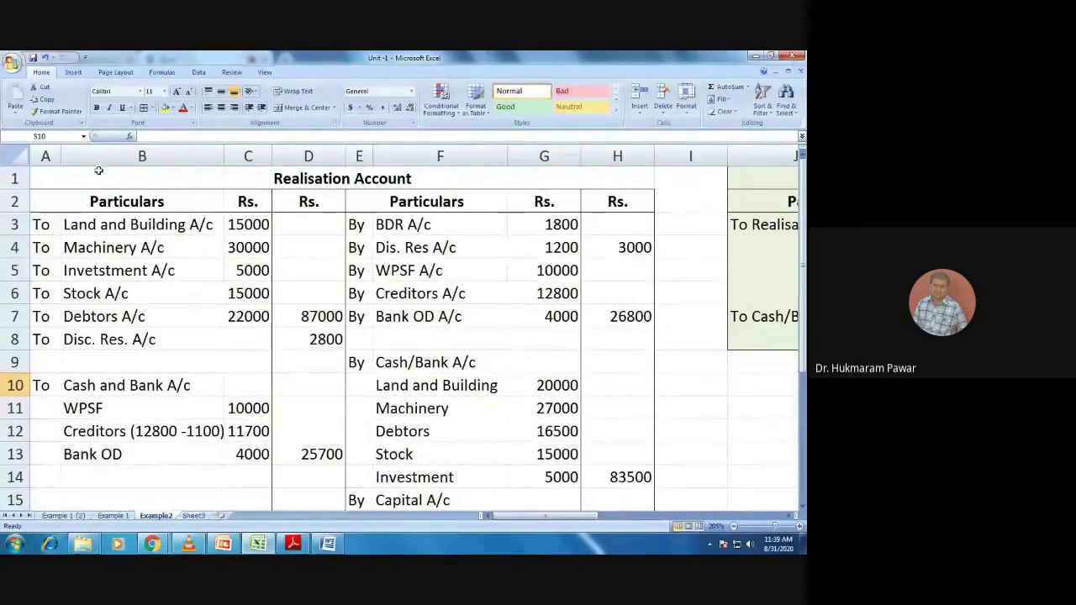
left_click_drag(96, 171, 316, 446)
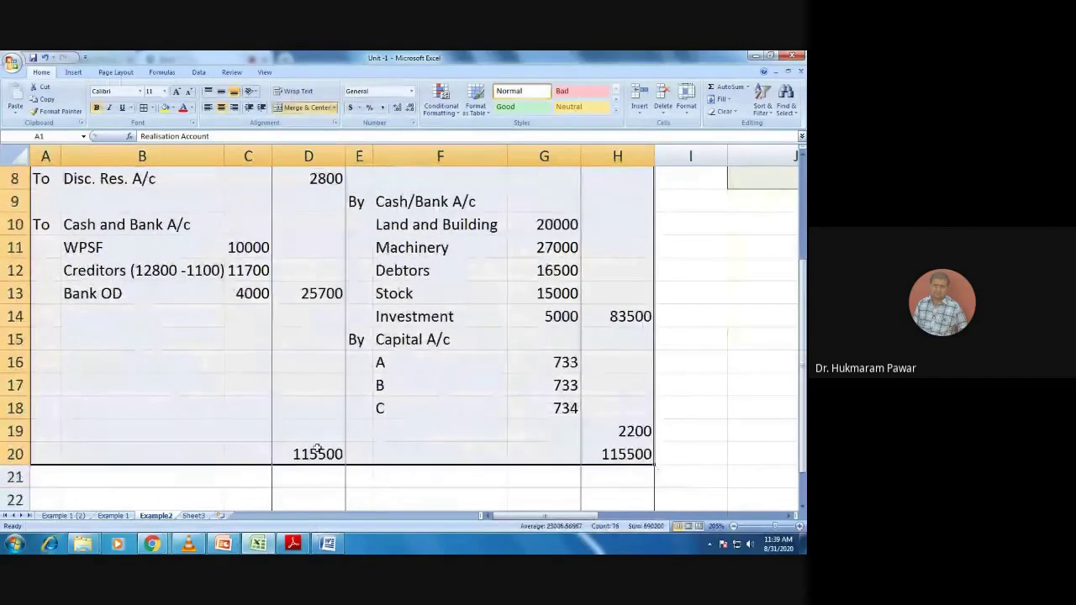
left_click(171, 108)
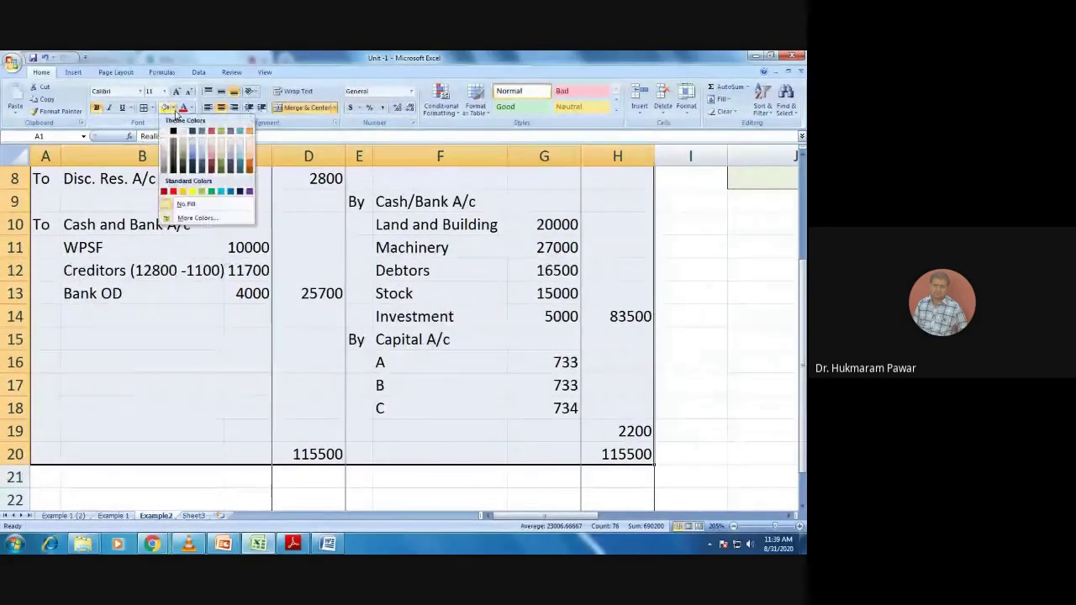
scroll(242, 150, "up", 3)
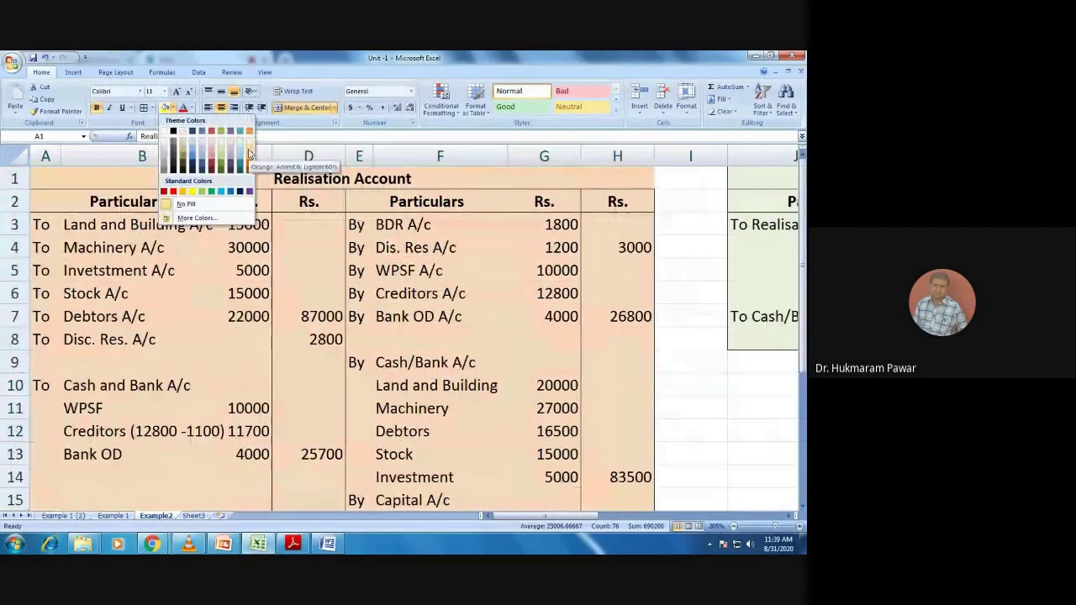
left_click(244, 151)
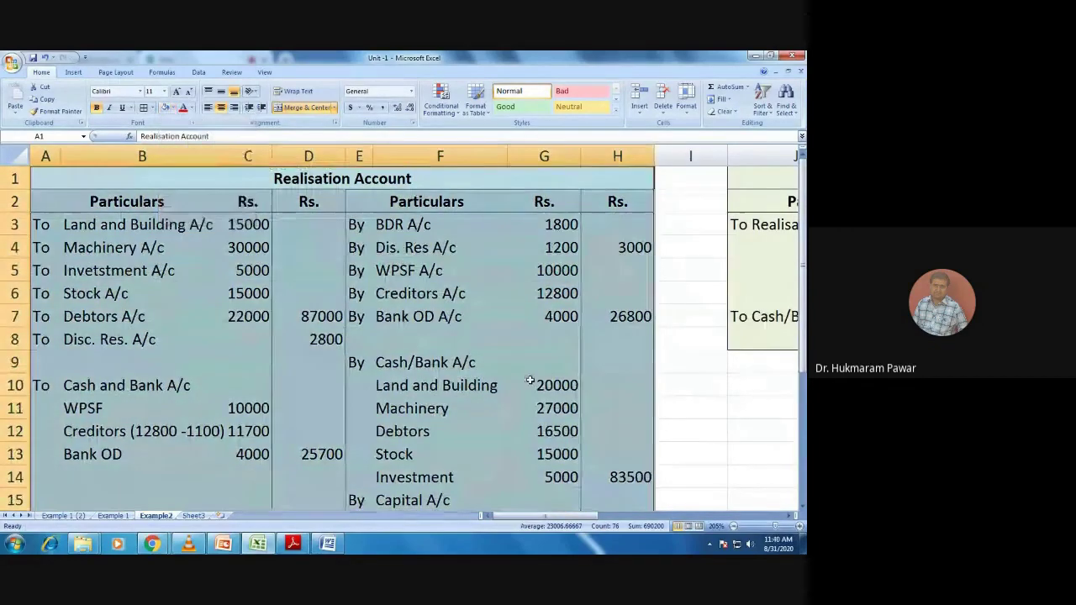
left_click(537, 476)
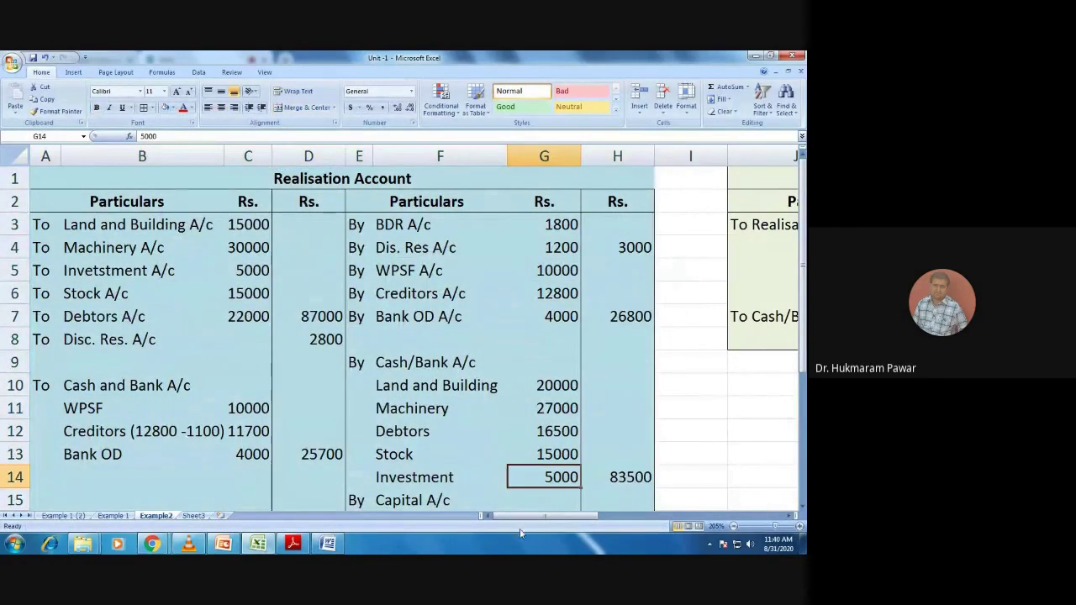
Pick up the formatting of cell S3 in the Cash/Bank Account with Format Painter
left_click_drag(527, 523, 709, 525)
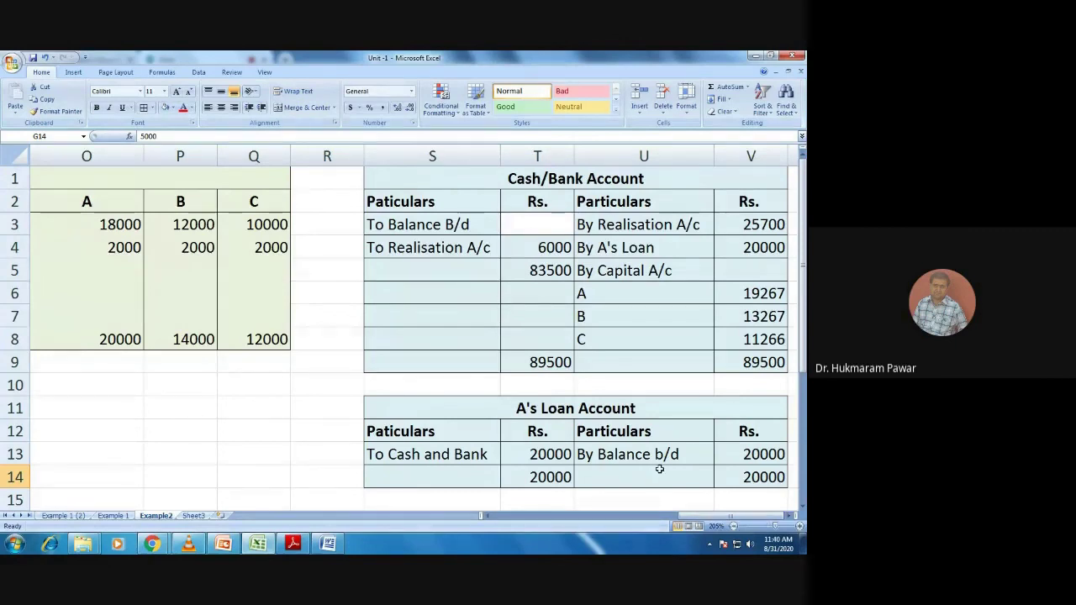
left_click(462, 224)
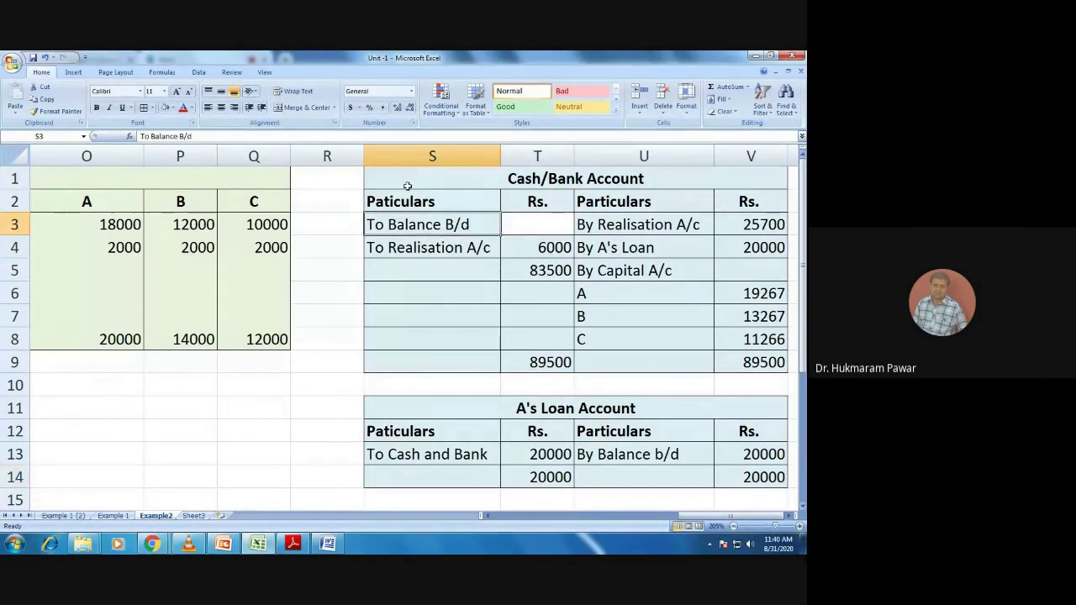
left_click(48, 115)
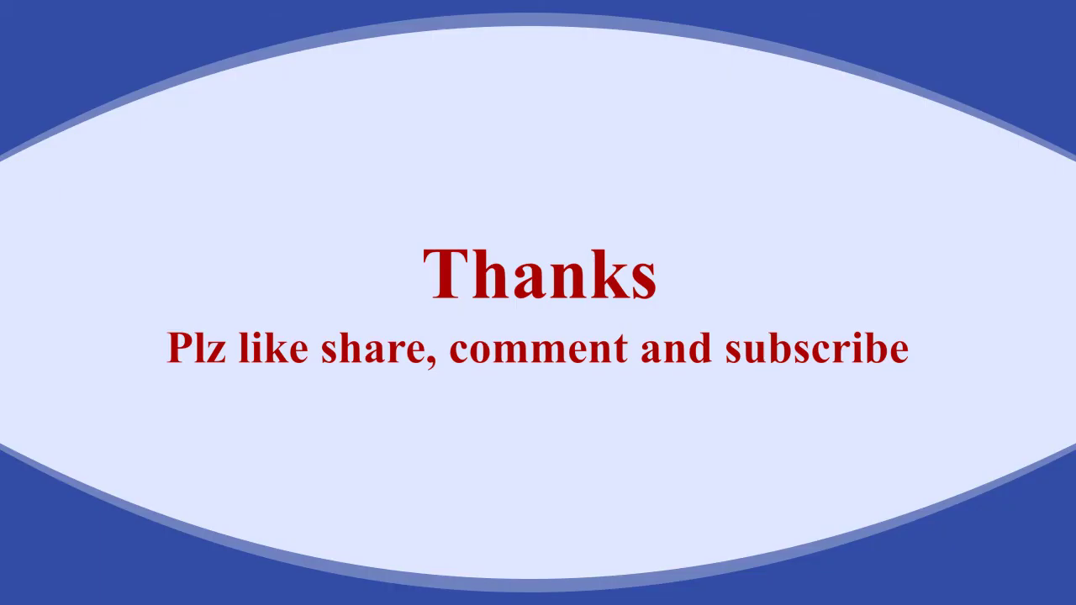